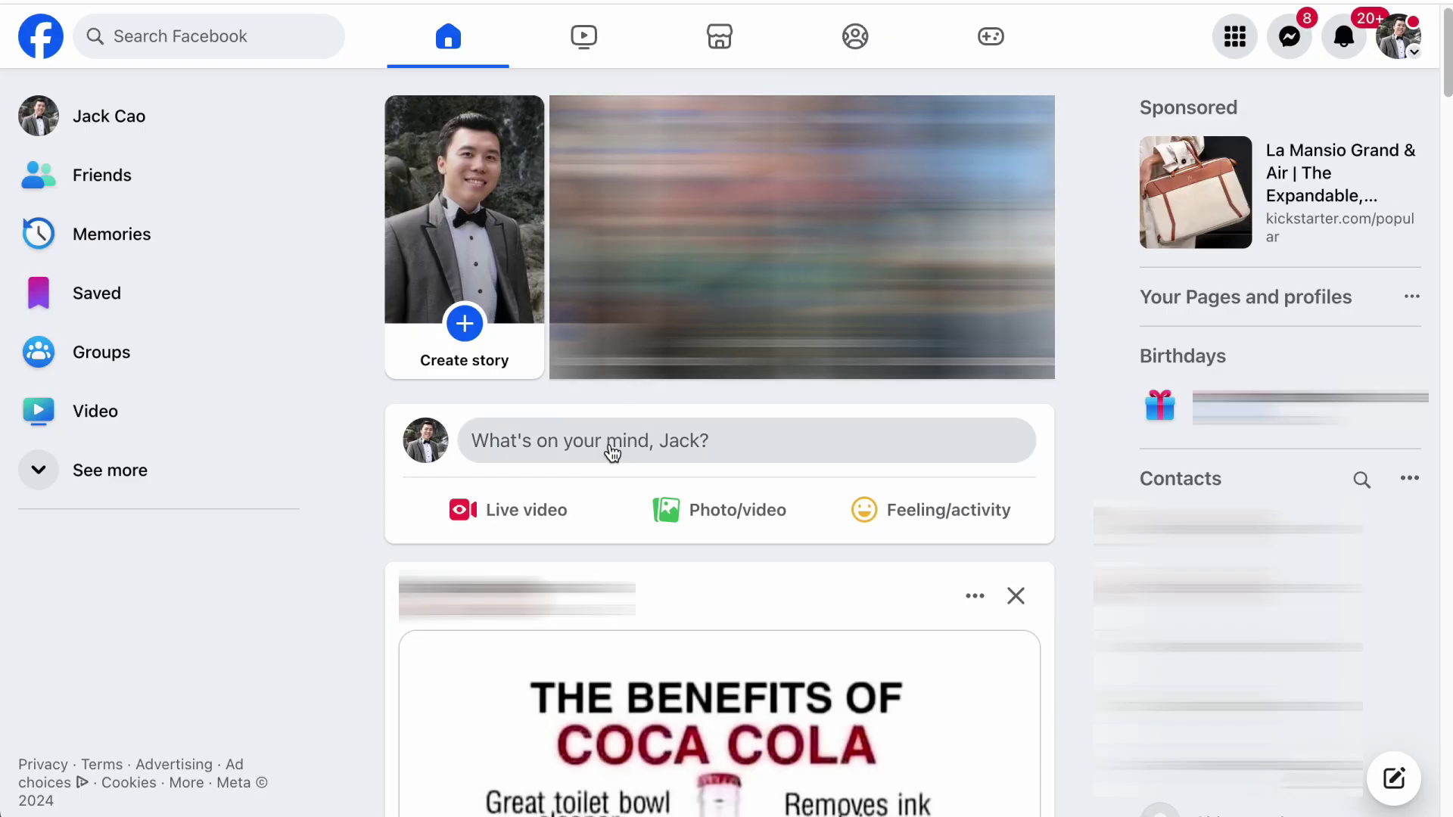
pyautogui.click(609, 448)
pyautogui.write('https://rankmath.com/kb/open-graph-meta-tags/')
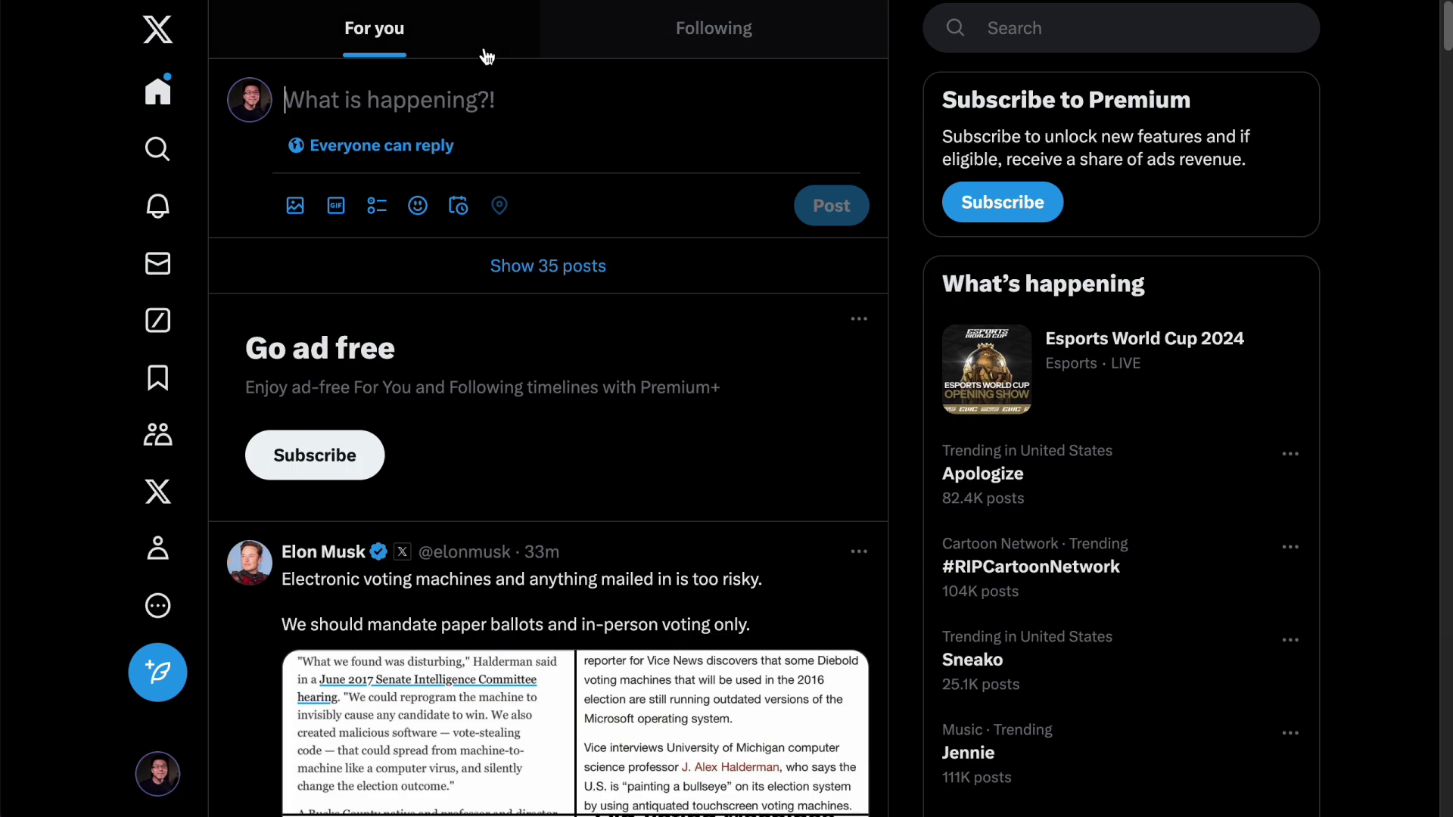
pyautogui.write('https://rankmath.com/kb/open-graph-meta-tags/')
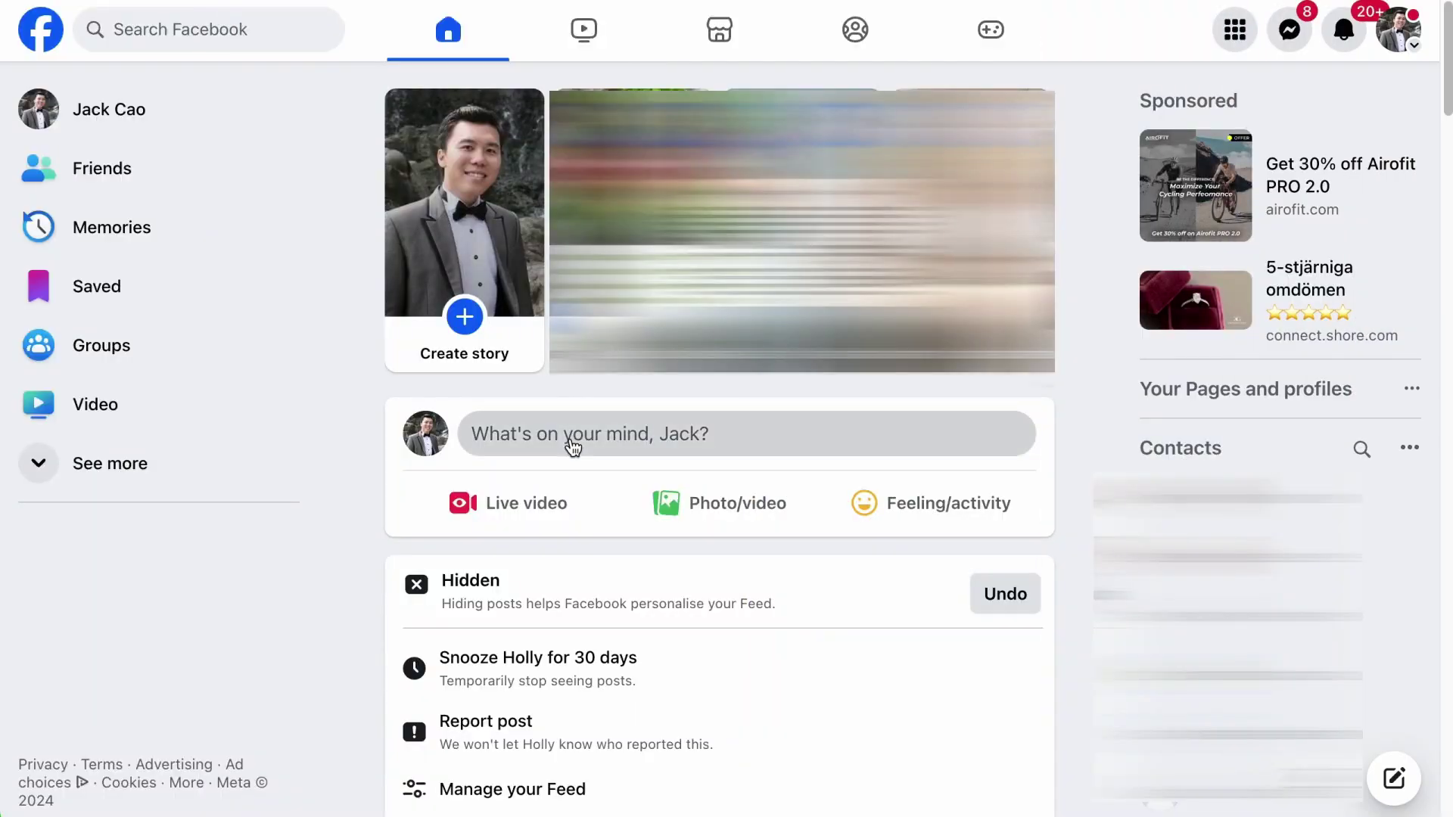
pyautogui.click(571, 438)
pyautogui.write('https://sproutmarketer.com/2024/06/26/hello-world/')
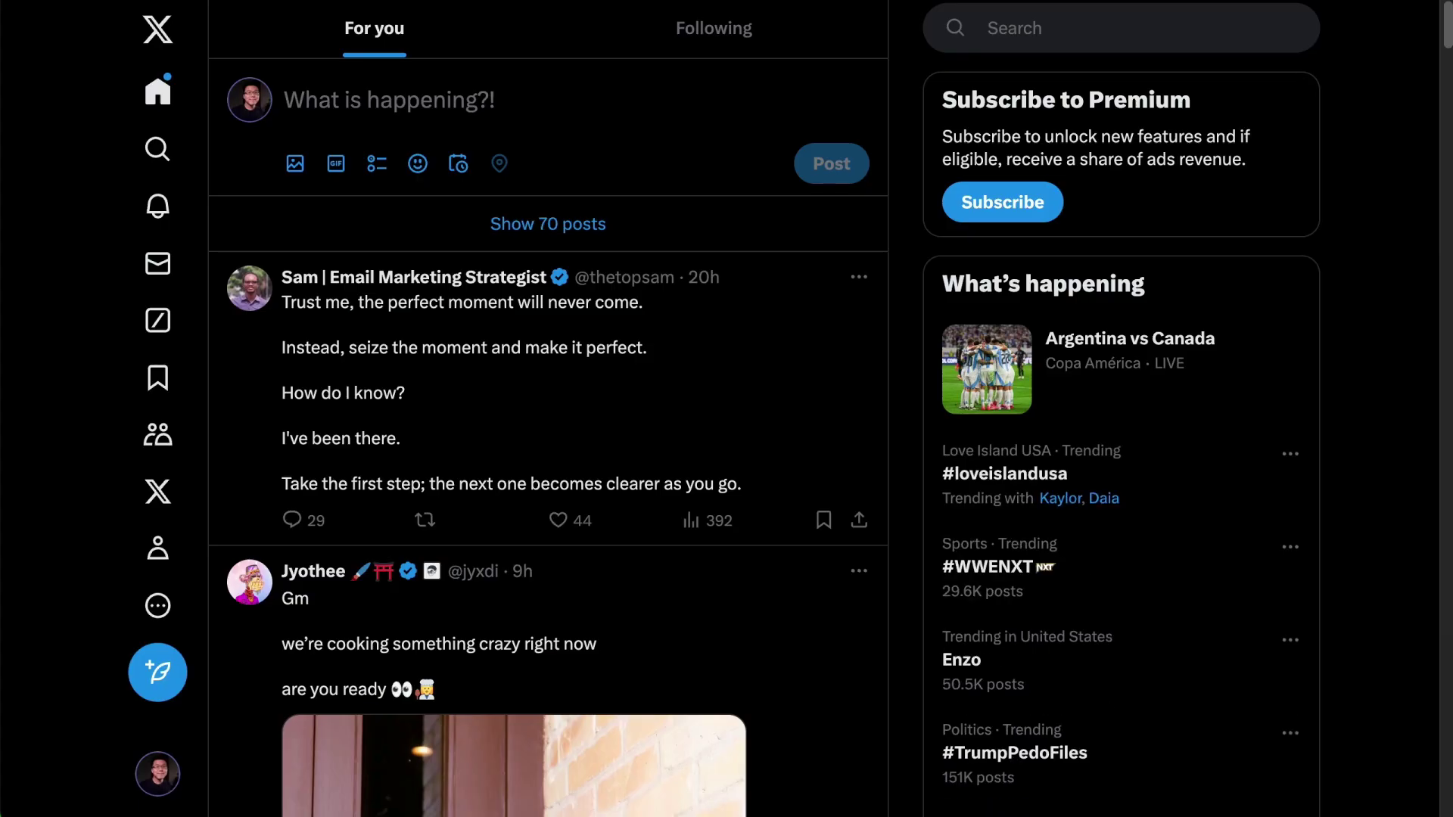
pyautogui.click(547, 115)
pyautogui.write('https://sproutmarketer.com/2024/06/26/hello-world/')
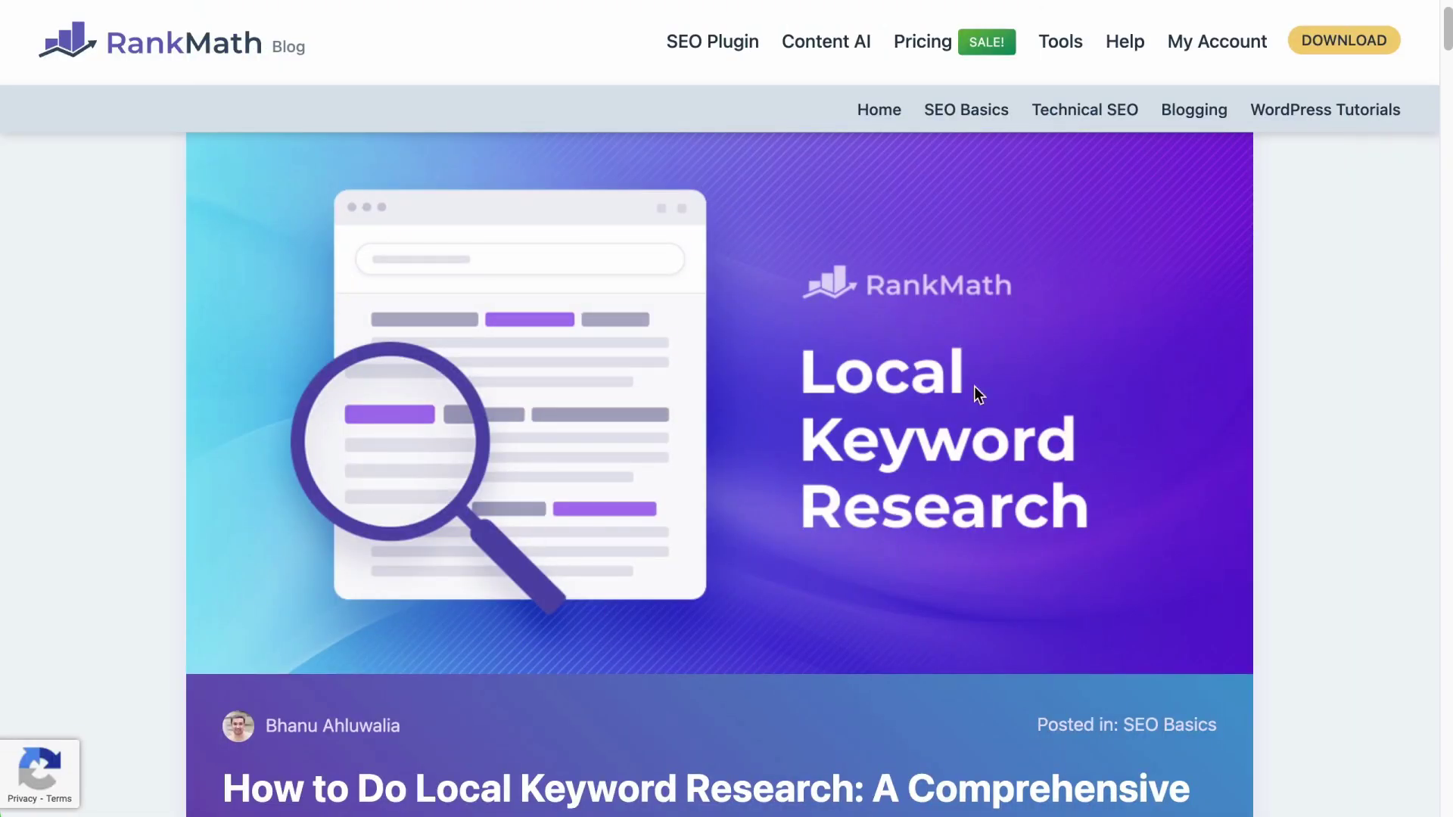
# View the page source of the Local Keyword Research article and highlight its block of Open Graph and Twitter meta tags.
pyautogui.rightClick(118, 260)
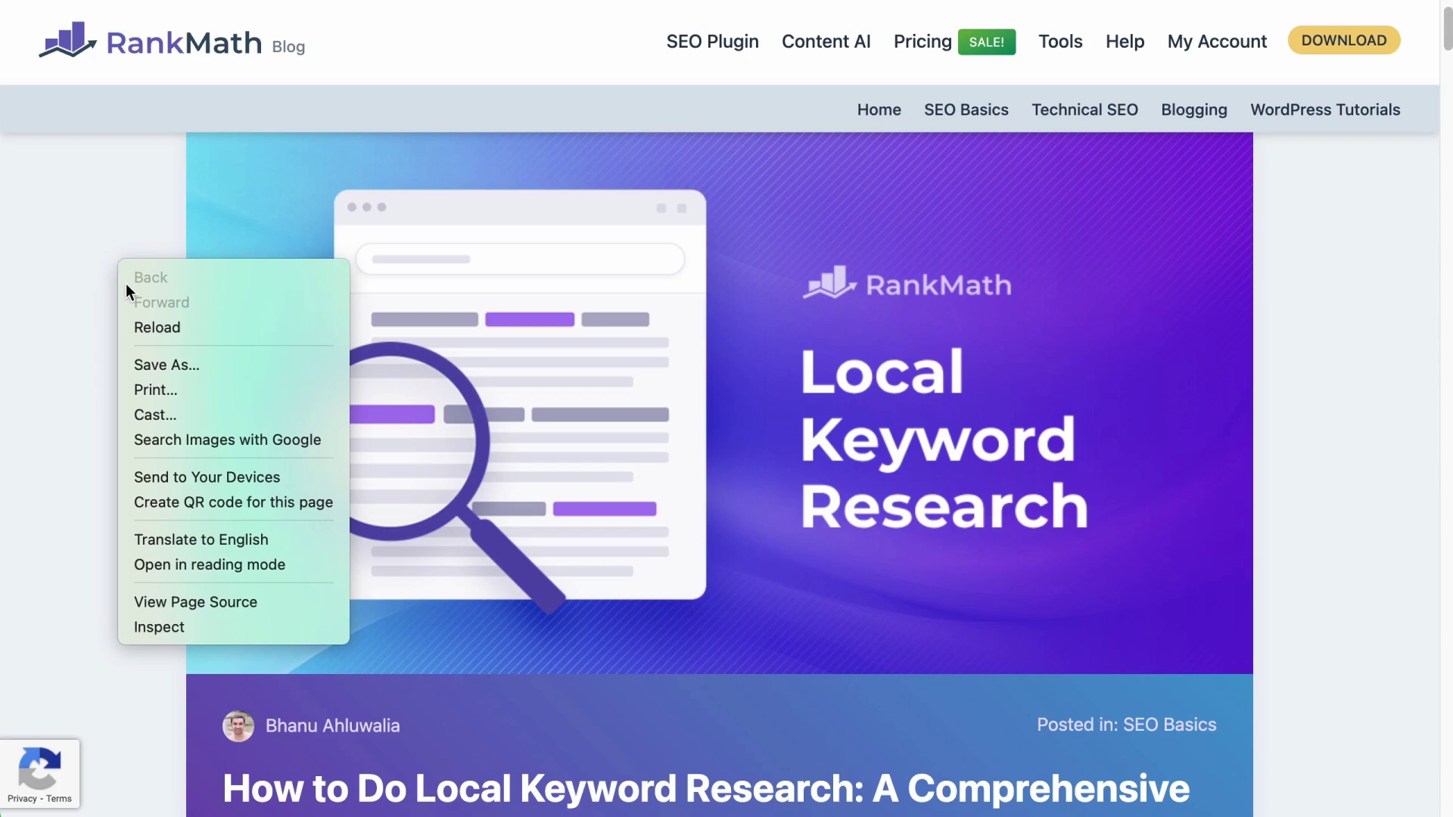
pyautogui.click(189, 598)
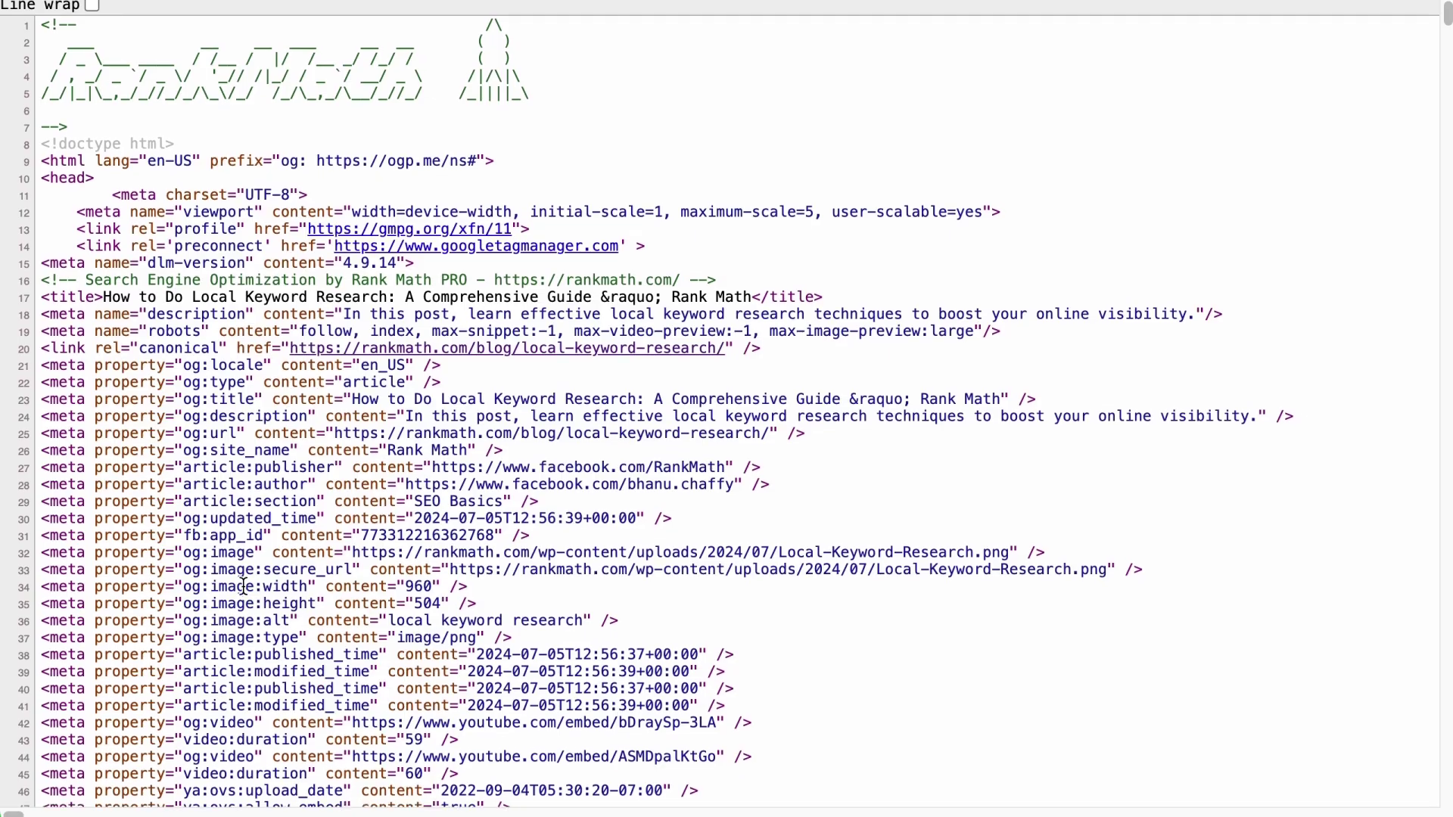
pyautogui.scroll(-5, 242, 585)
pyautogui.scroll(-1, 243, 585)
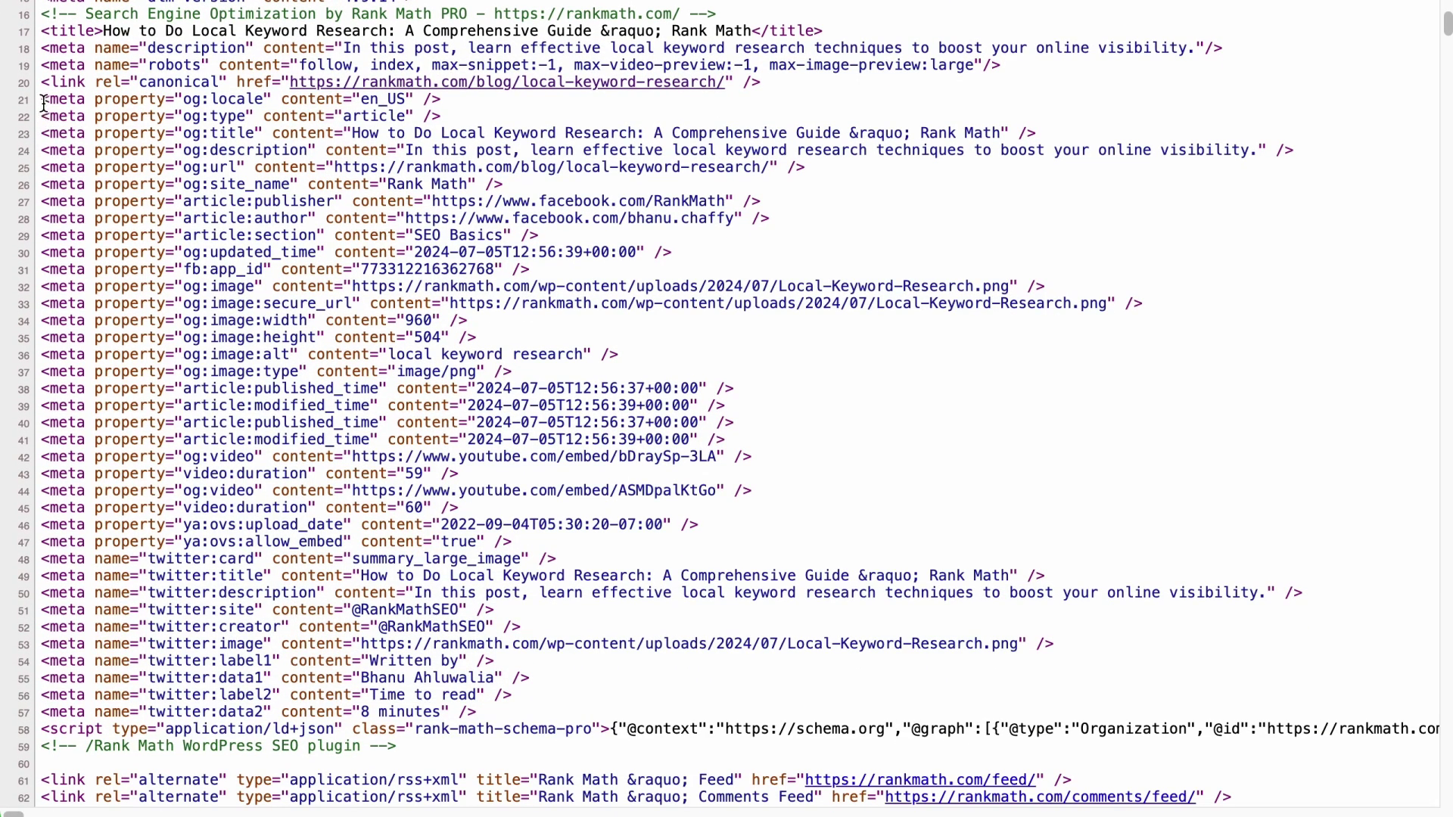
pyautogui.moveTo(44, 104); pyautogui.dragTo(557, 717)
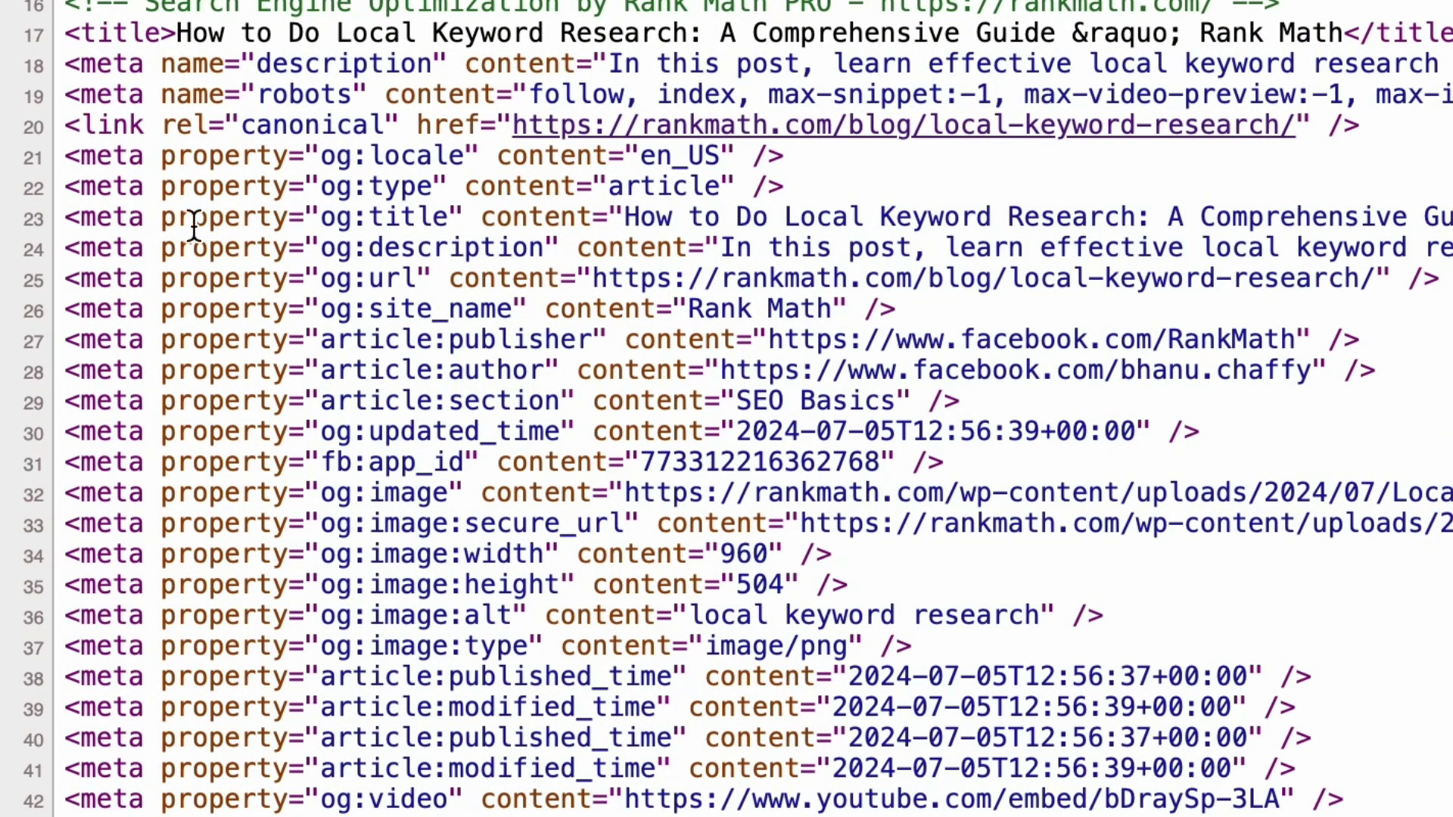
# Examine the og:title, og:description and og:url tags and their content values in the page source.
pyautogui.moveTo(162, 218); pyautogui.dragTo(1450, 220)
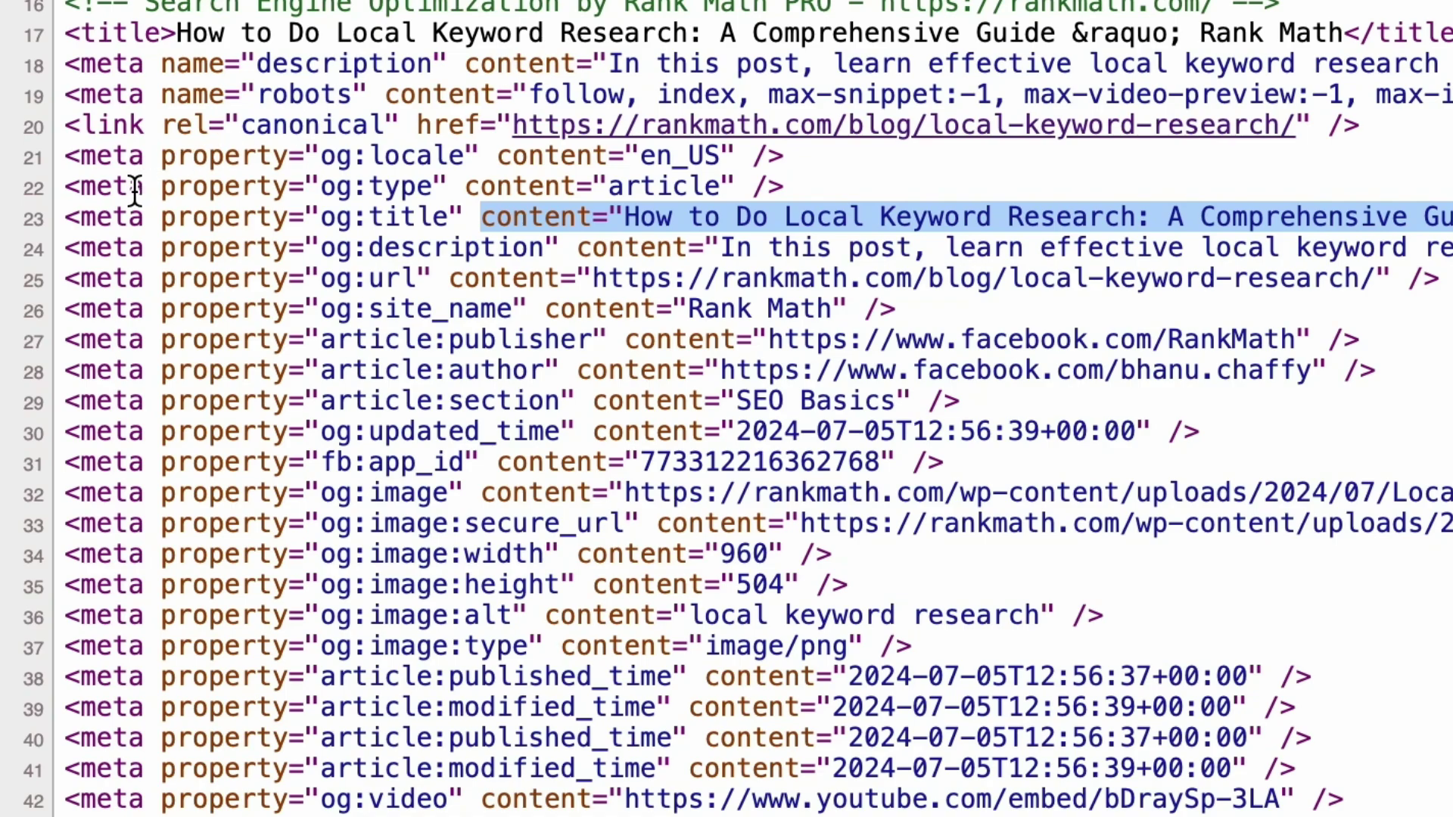
pyautogui.moveTo(74, 216); pyautogui.dragTo(390, 218)
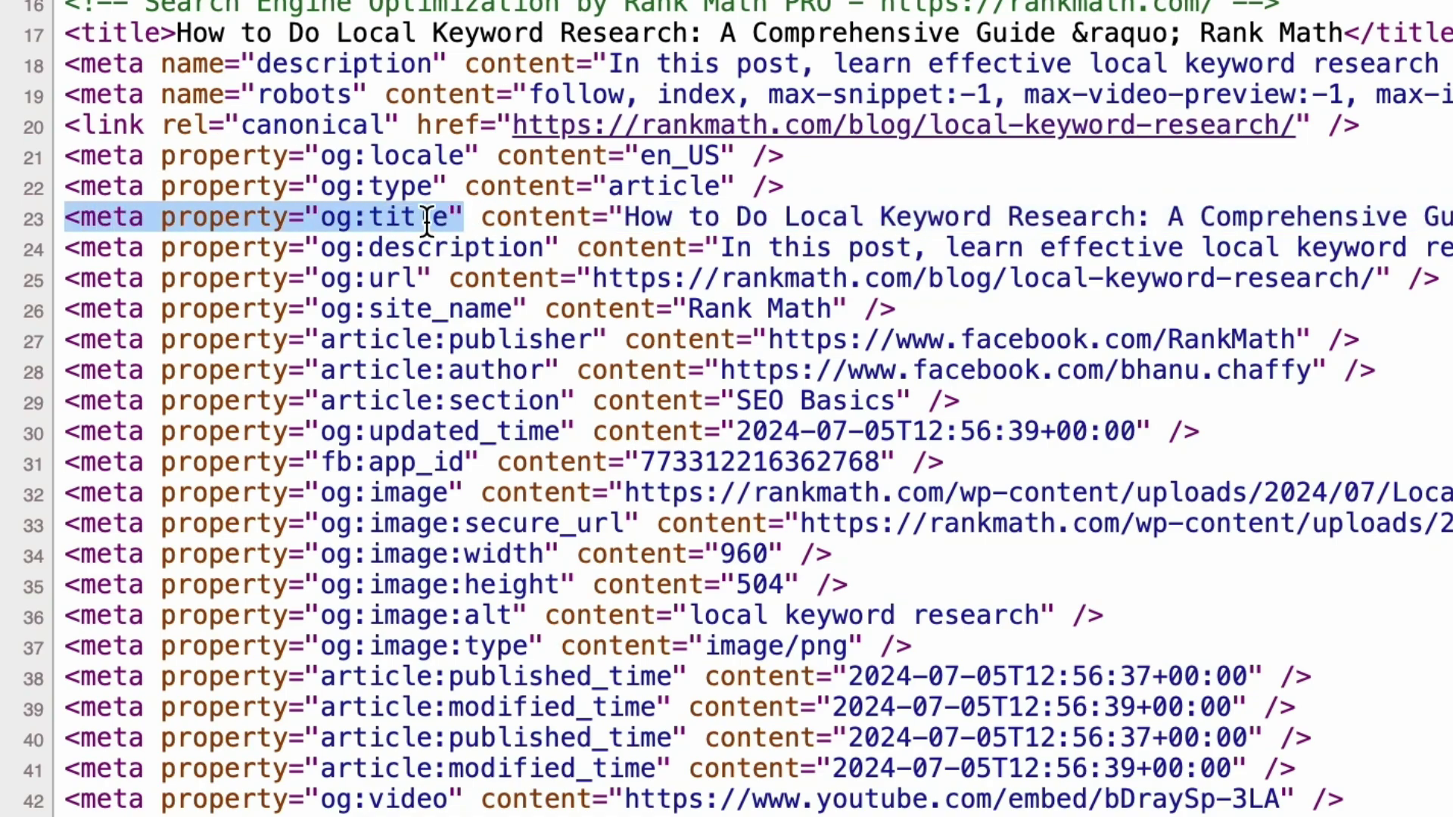
pyautogui.hscroll(5, 428, 221)
pyautogui.moveTo(72, 217); pyautogui.dragTo(1342, 218)
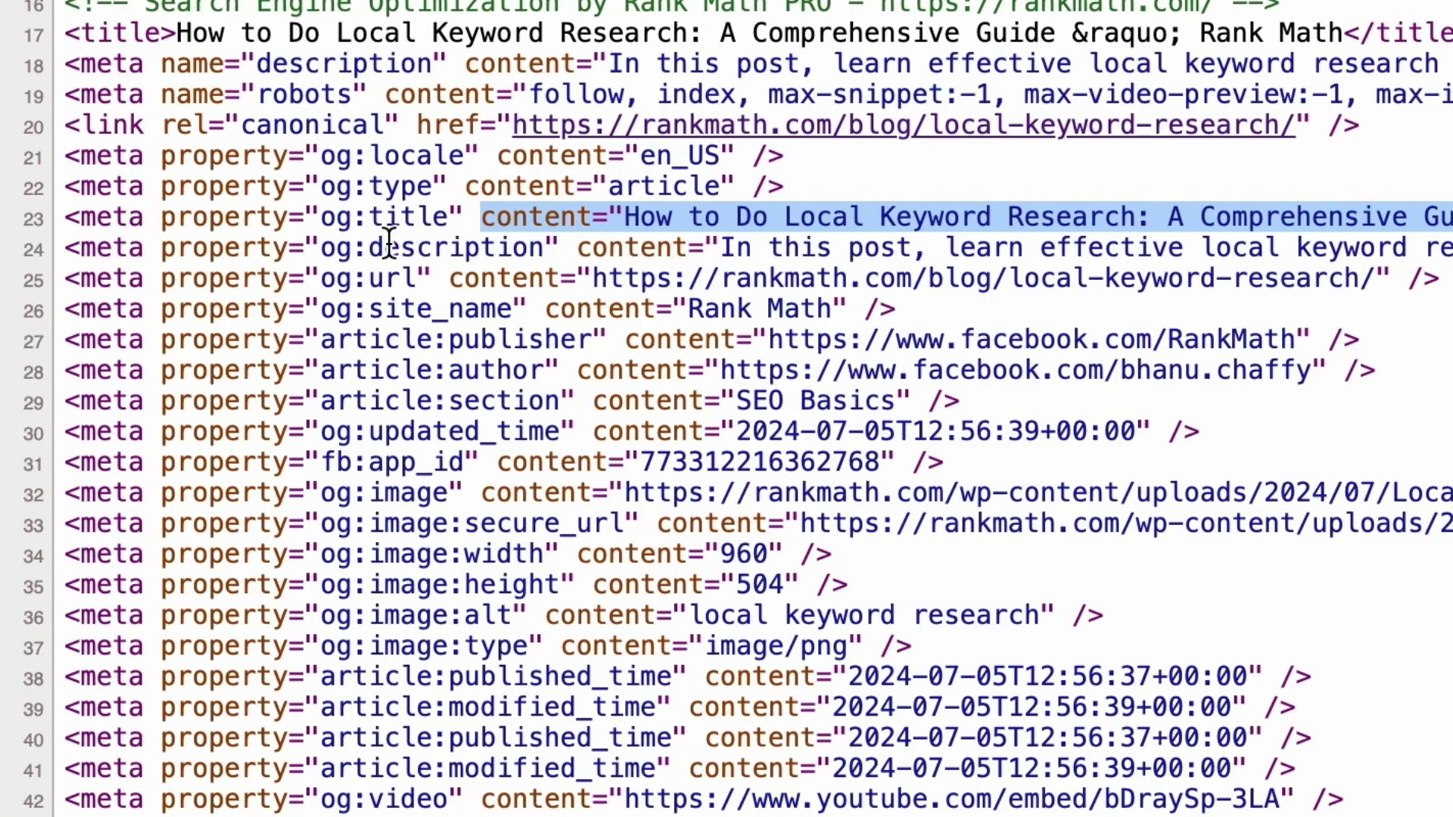
pyautogui.moveTo(75, 249); pyautogui.dragTo(1449, 248)
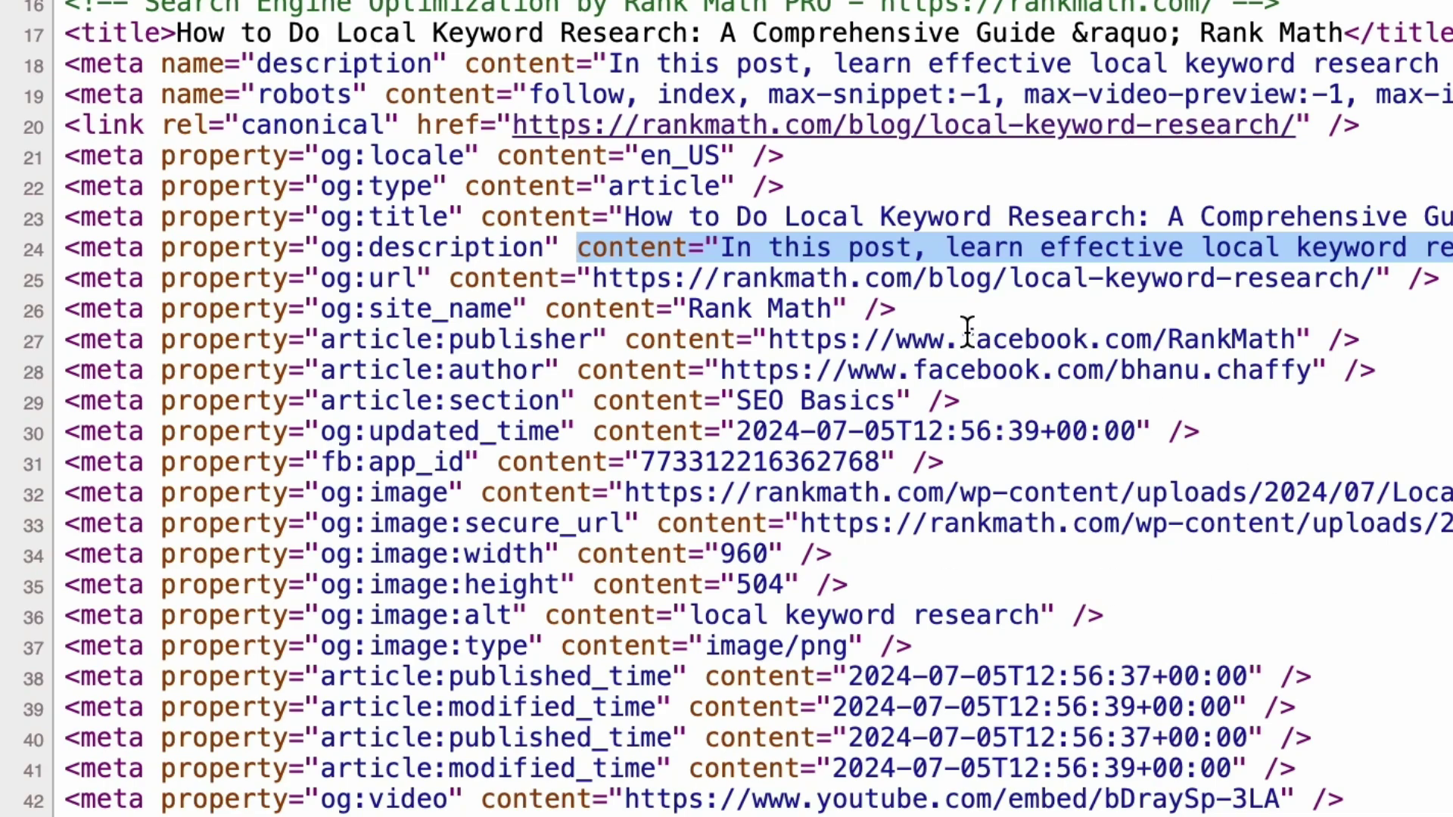
pyautogui.moveTo(87, 280); pyautogui.dragTo(1414, 279)
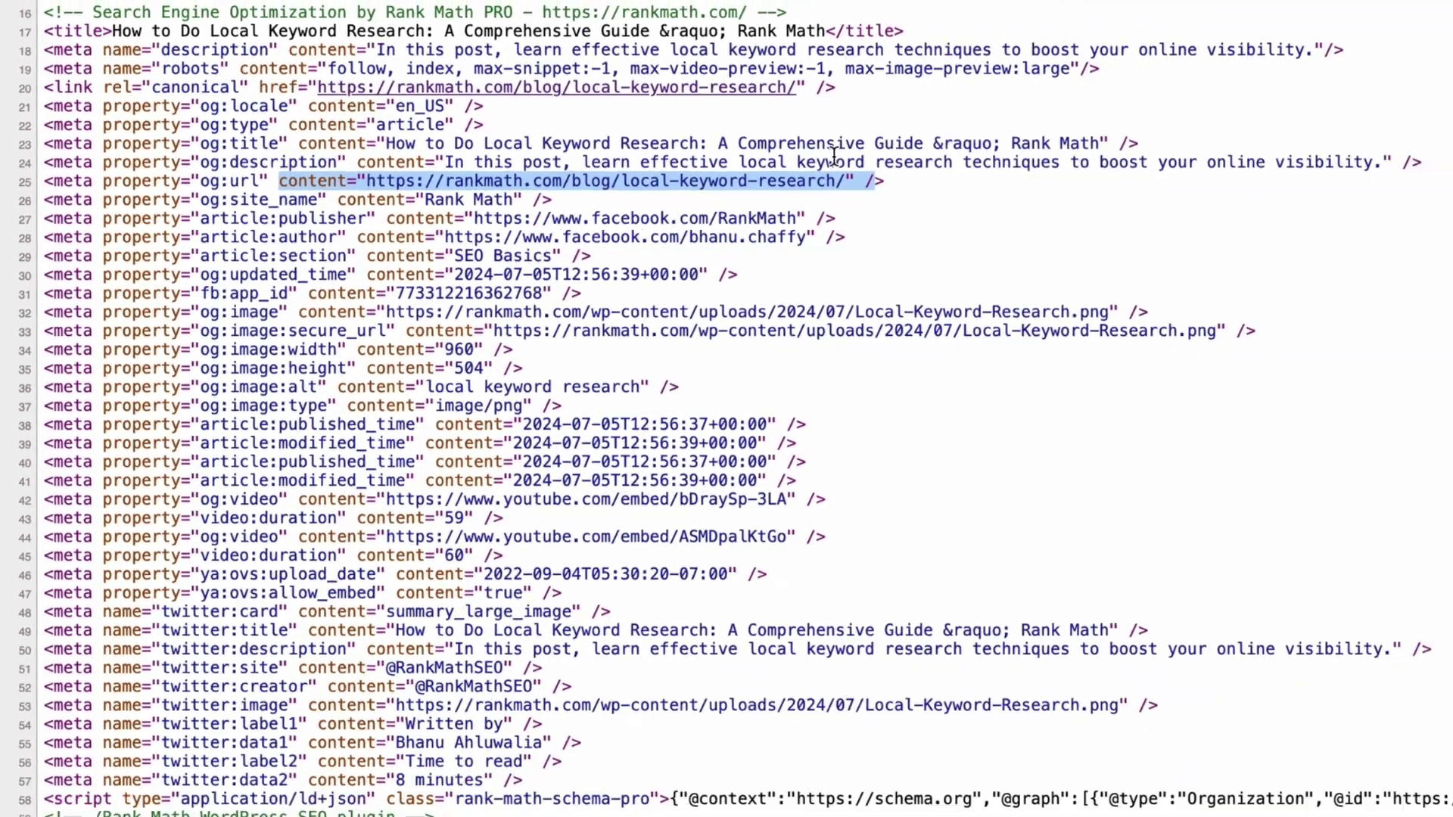
# Search the page source for the <head> tag and look through the meta tags that follow it.
pyautogui.hotkey('ctrl', 'f')
pyautogui.write('<head>')
pyautogui.scroll(15, 468, 284)
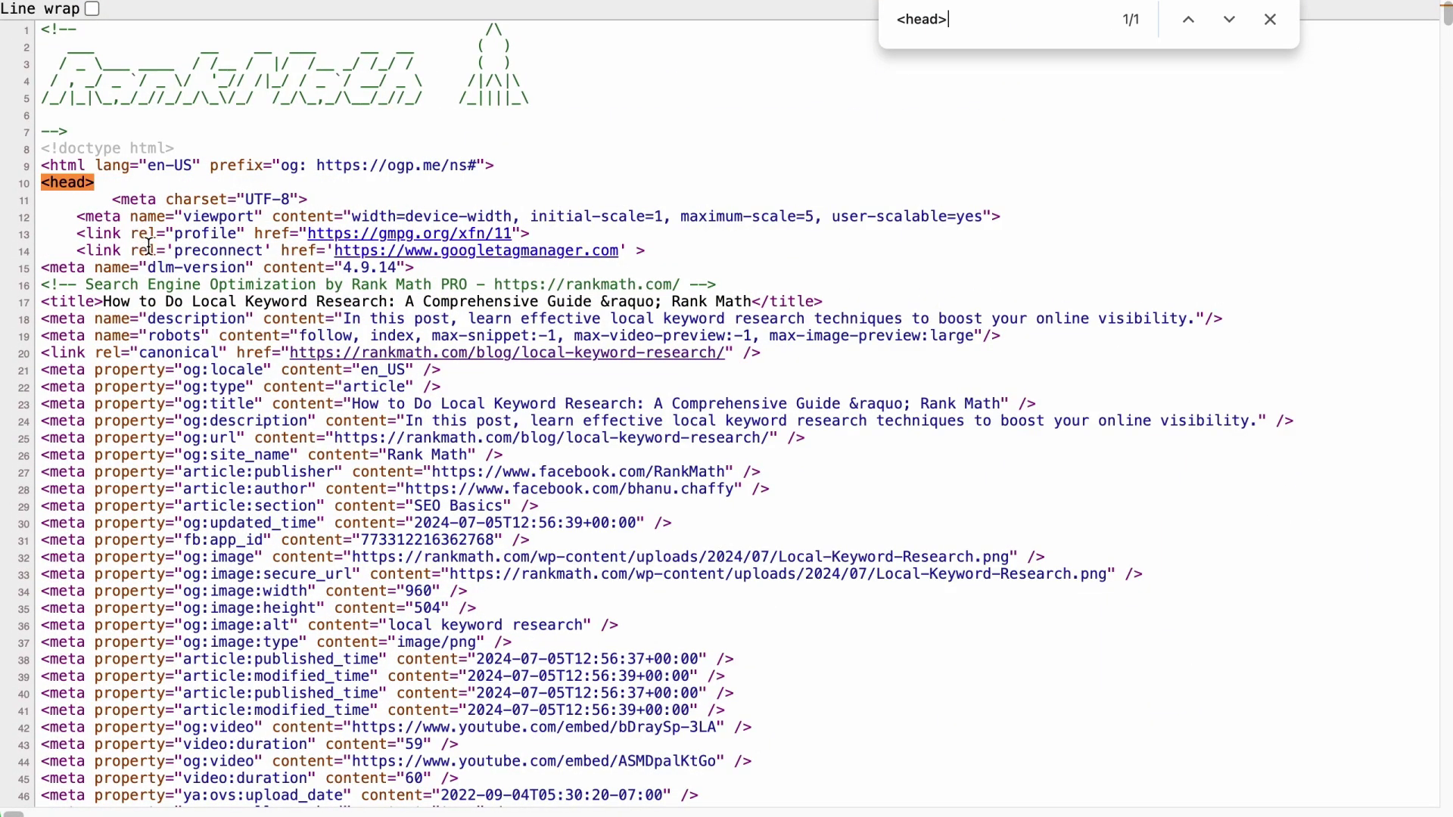
pyautogui.scroll(-3, 149, 247)
pyautogui.scroll(3, 148, 246)
pyautogui.scroll(-6, 148, 257)
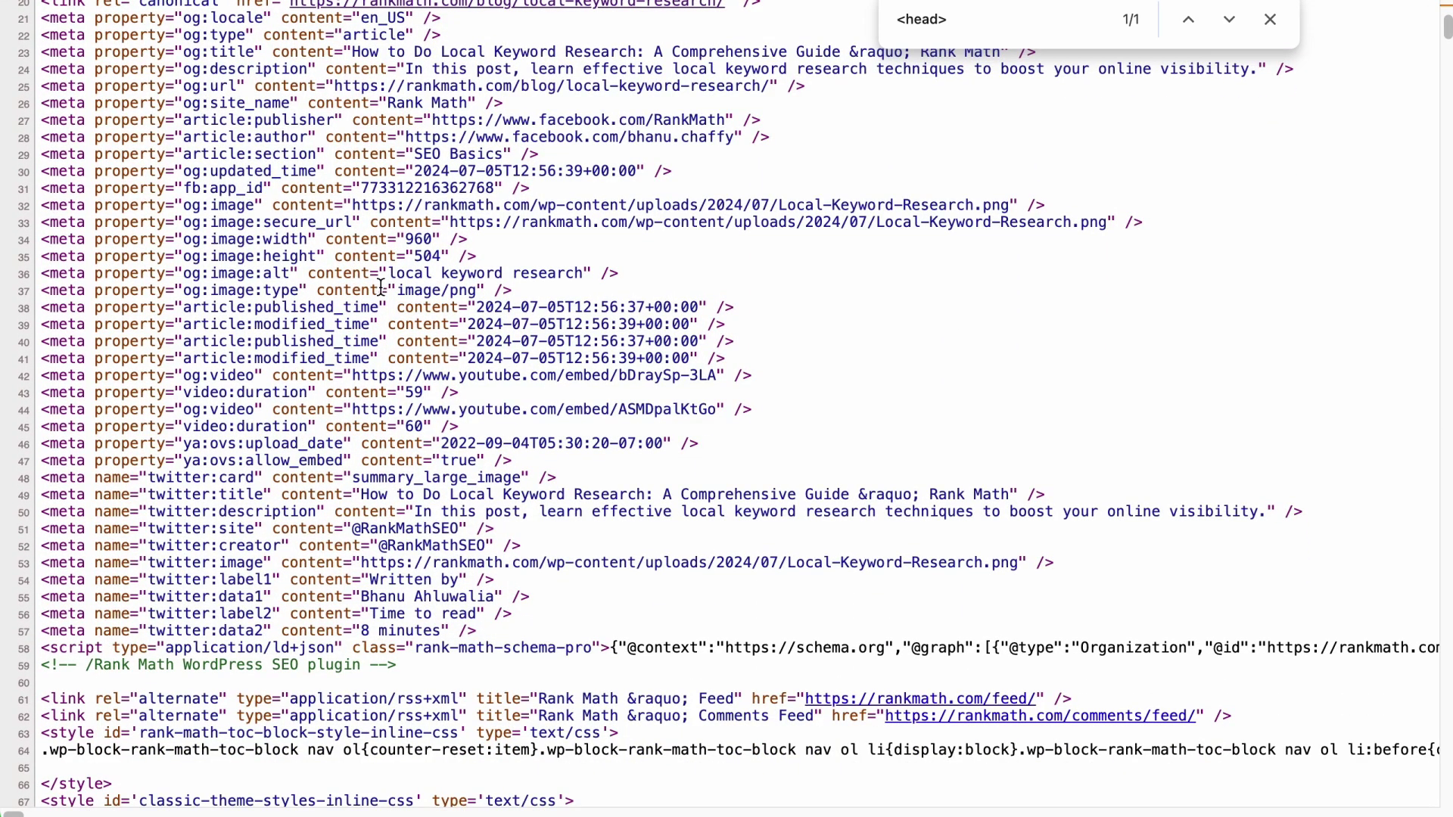
# Change the source search to </head> and look through the section between the opening and closing head tags.
pyautogui.write('/')
pyautogui.scroll(20, 252, 290)
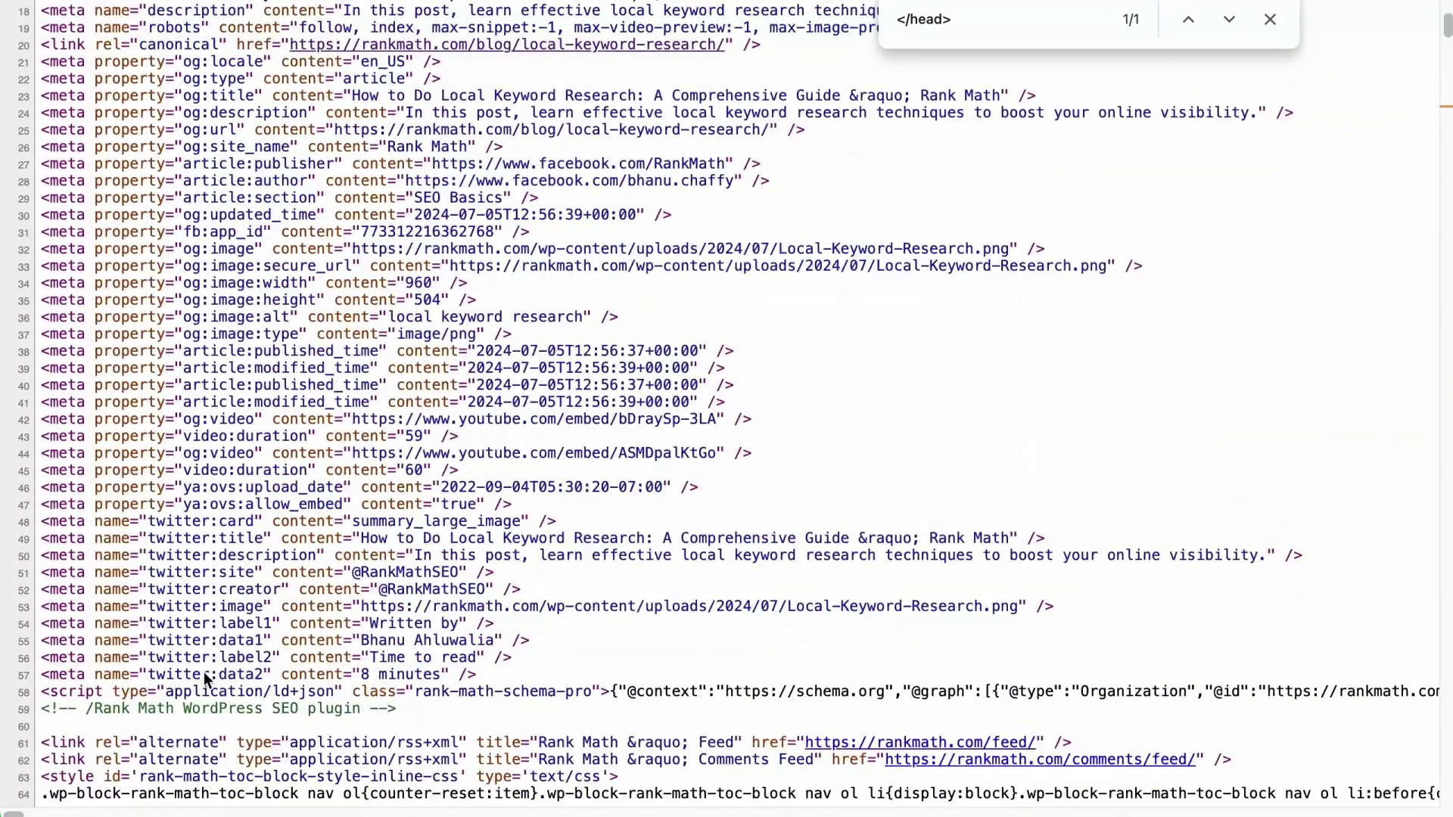
pyautogui.scroll(5, 384, 366)
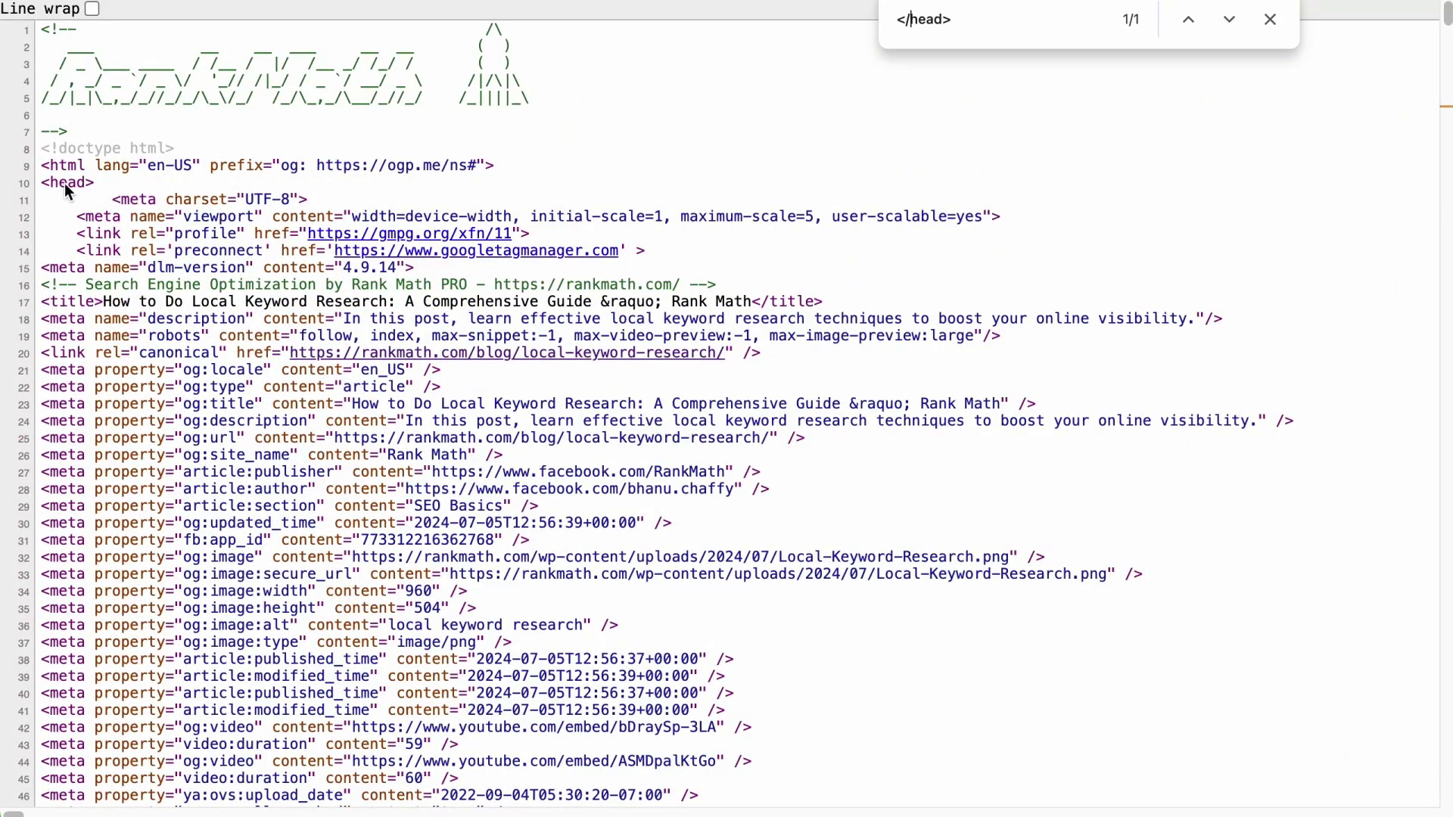
pyautogui.scroll(-20, 180, 597)
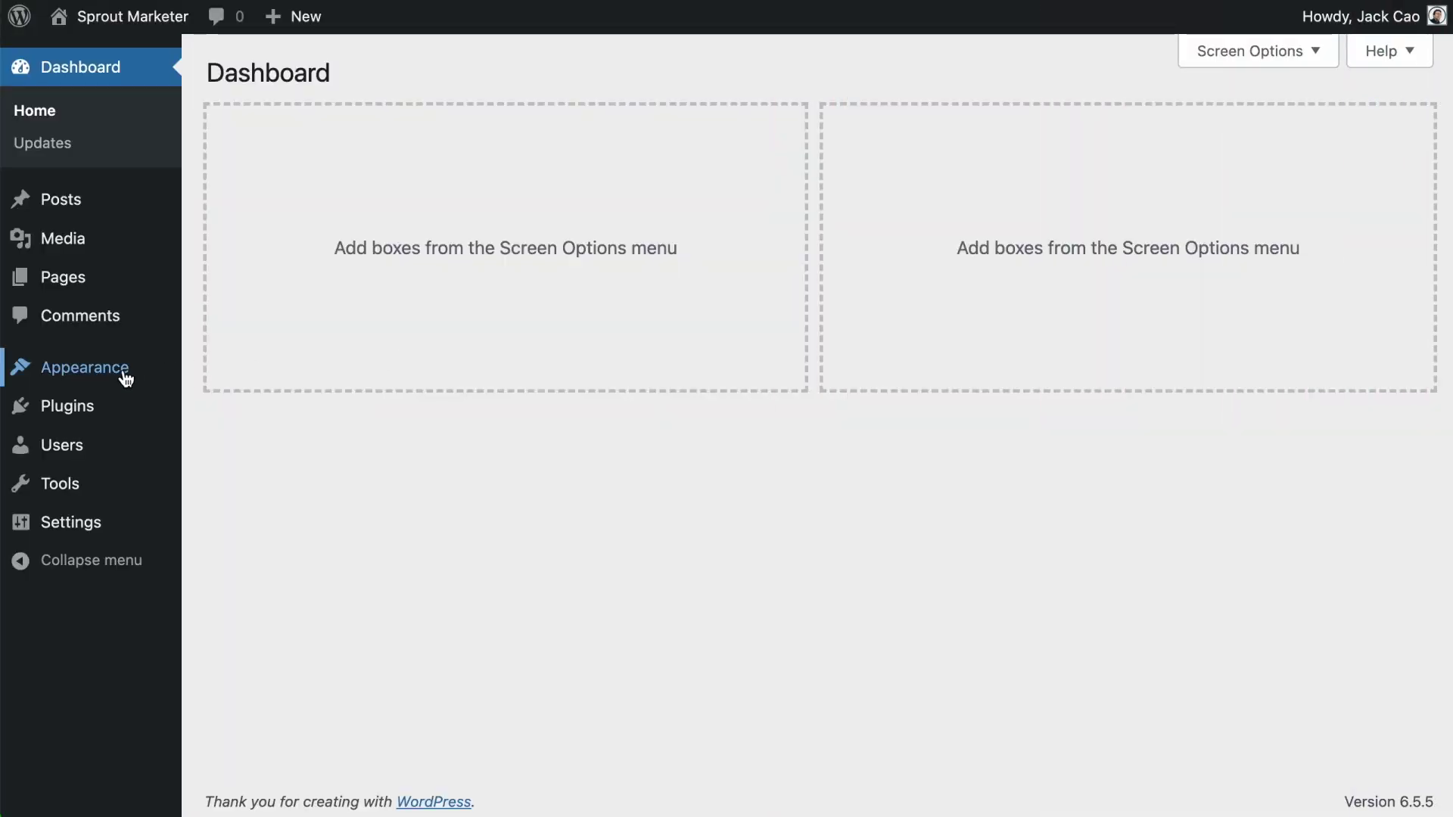
# Open the Blocksy theme's Theme Header file (header.php) in the WordPress Theme File Editor.
pyautogui.moveTo(131, 380)
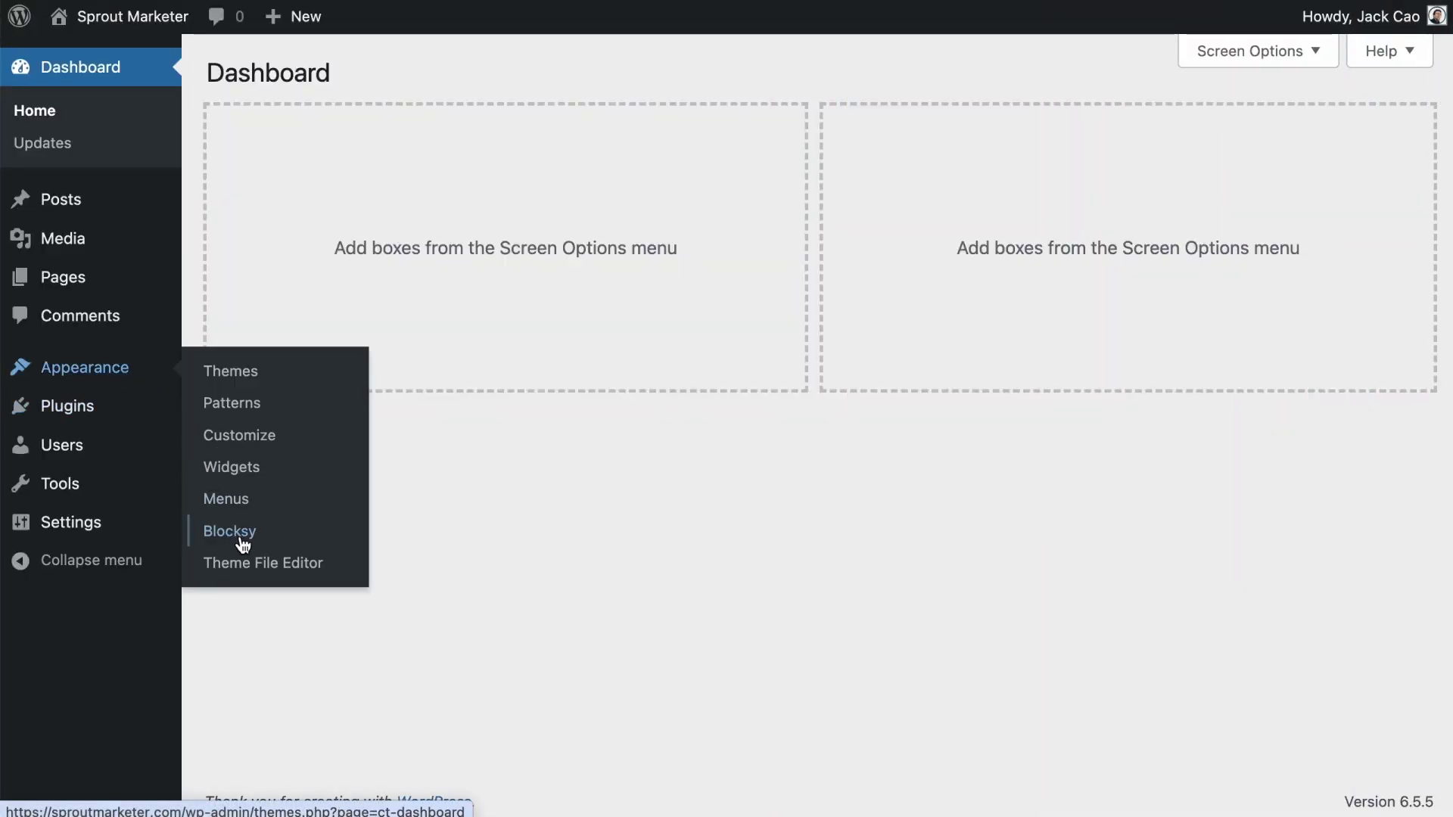
pyautogui.click(252, 568)
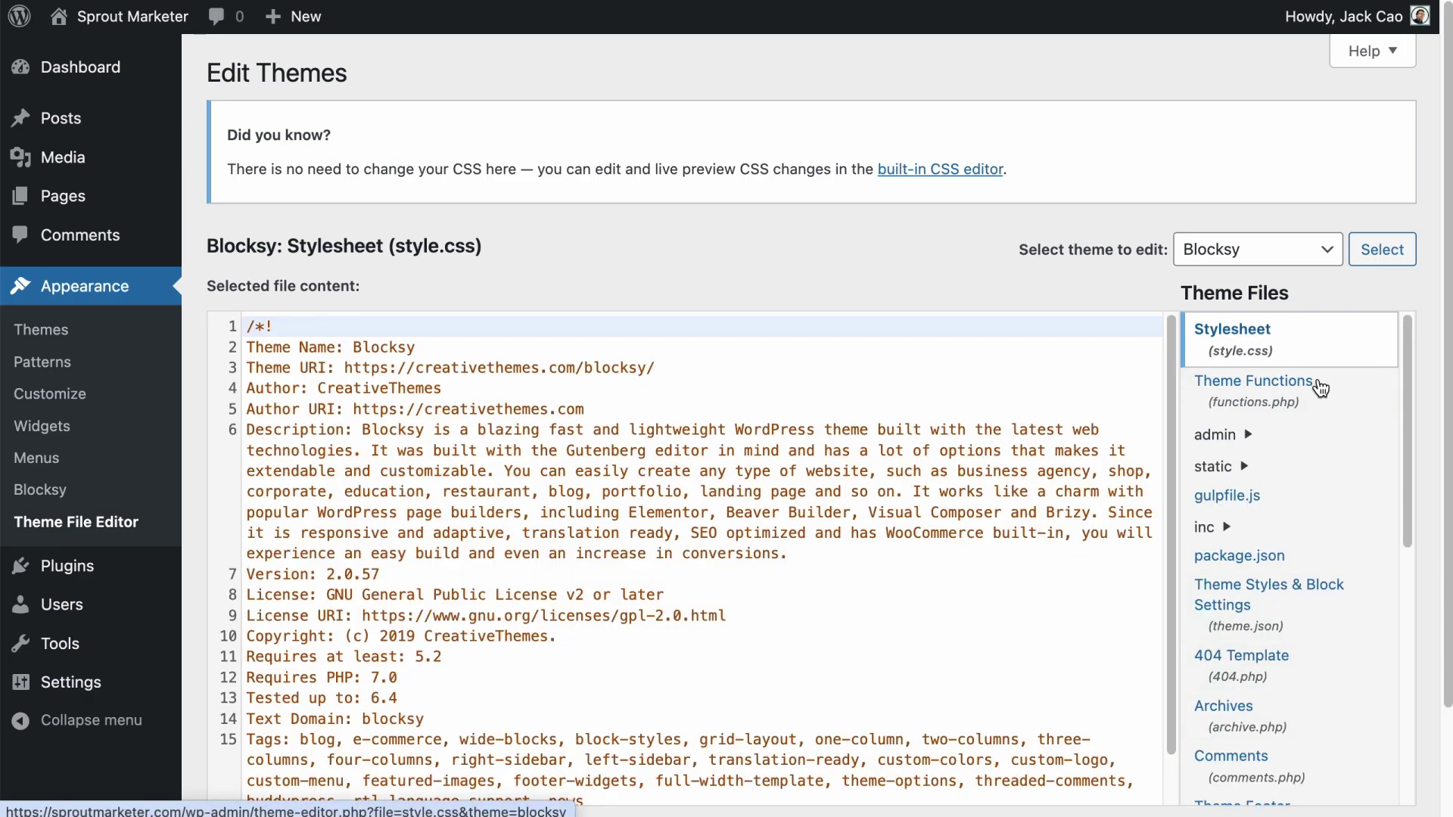
pyautogui.scroll(-5, 1306, 500)
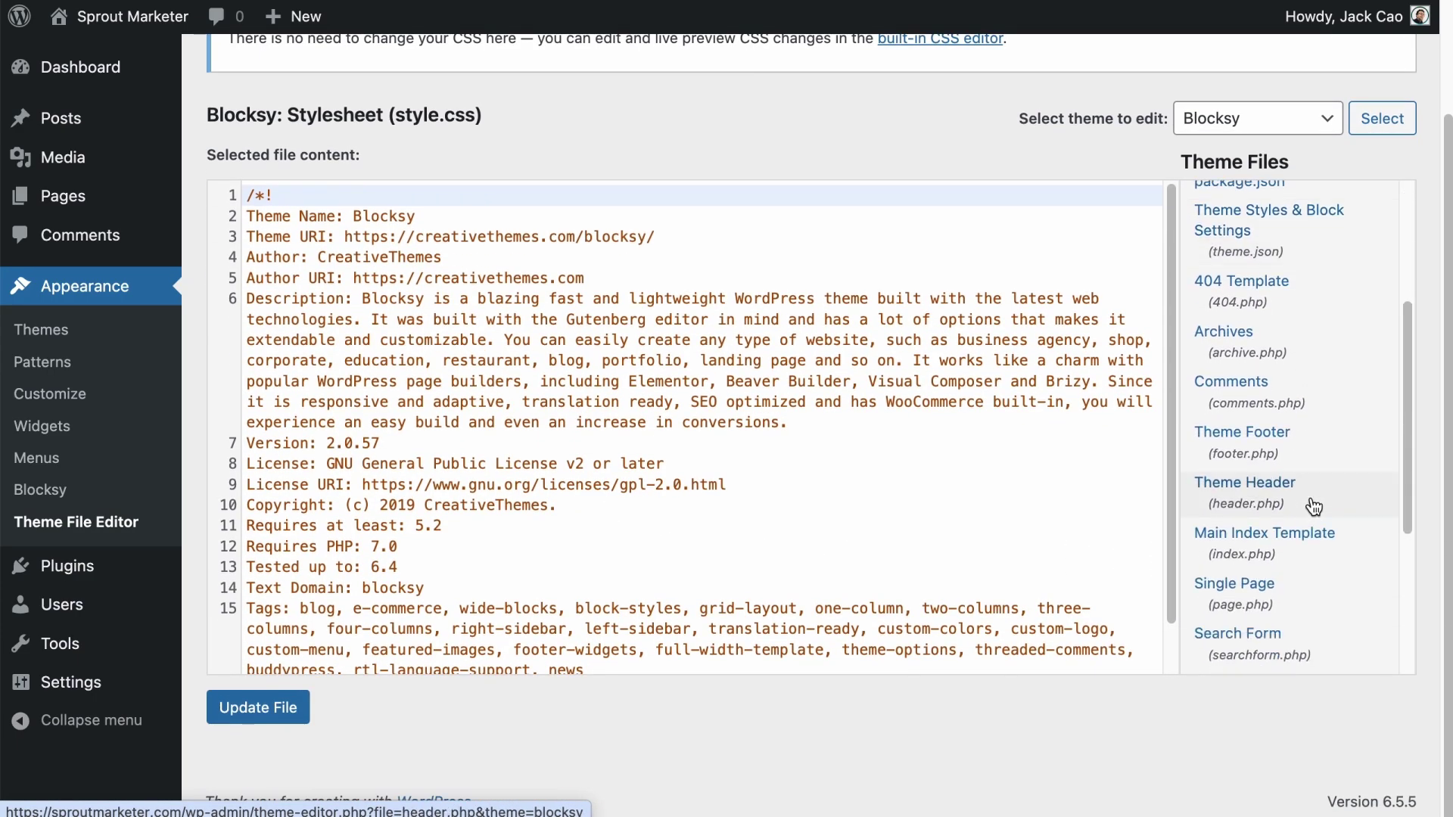
pyautogui.click(1272, 506)
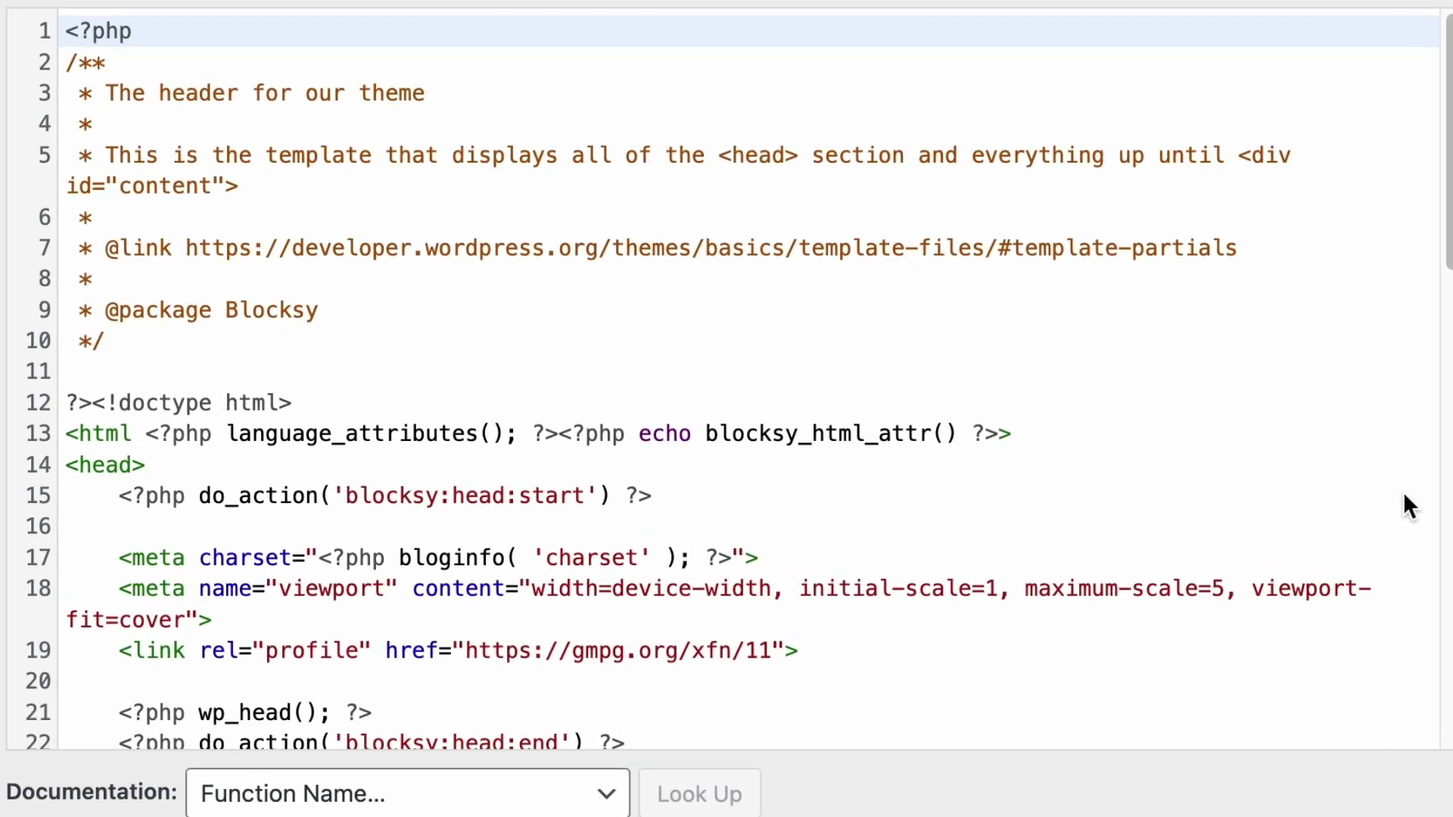
# Locate the opening <head> and closing </head> tags in header.php.
pyautogui.moveTo(300, 488); pyautogui.dragTo(292, 480)
pyautogui.scroll(-5, 135, 453)
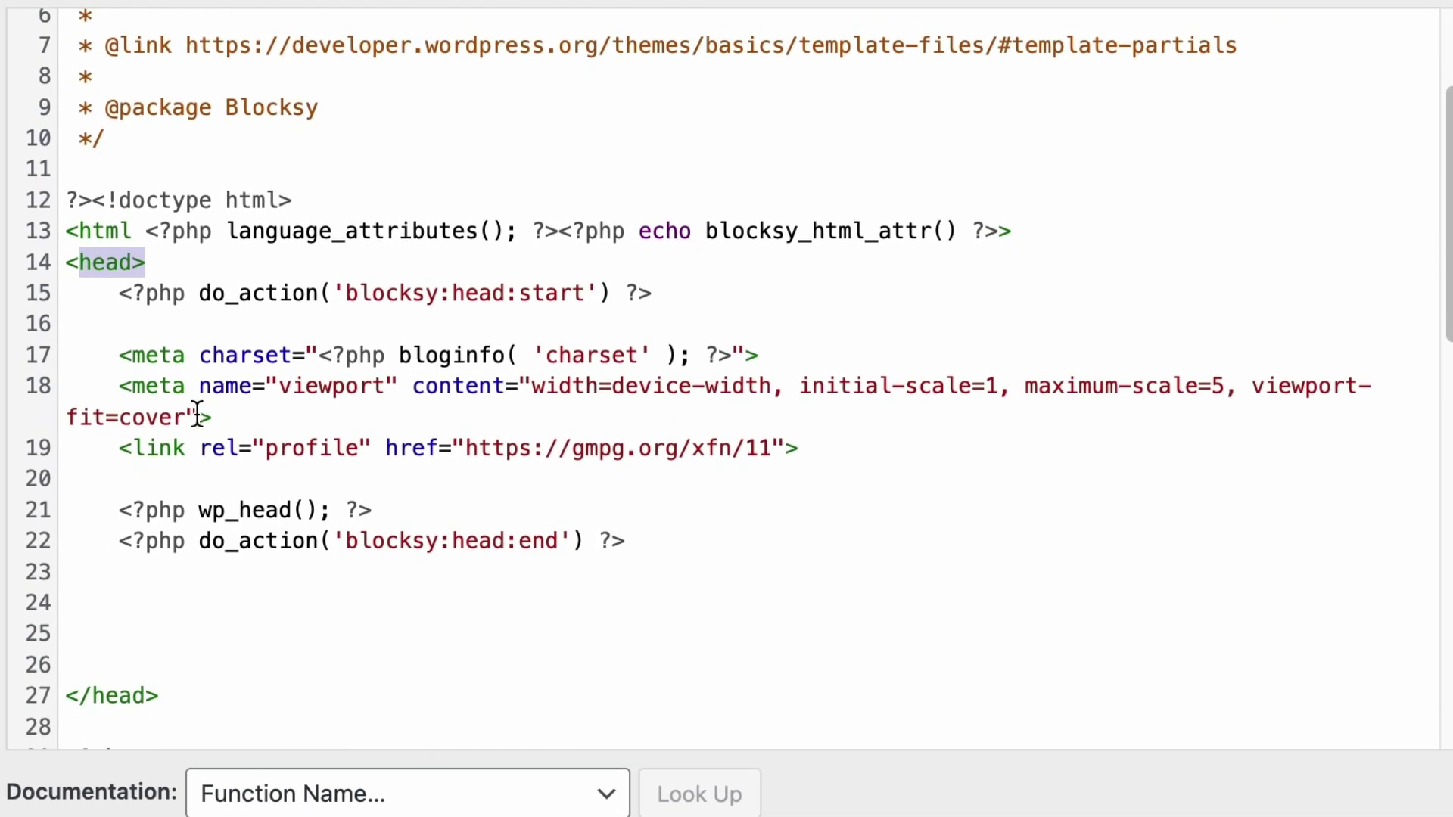
pyautogui.moveTo(175, 497); pyautogui.dragTo(66, 500)
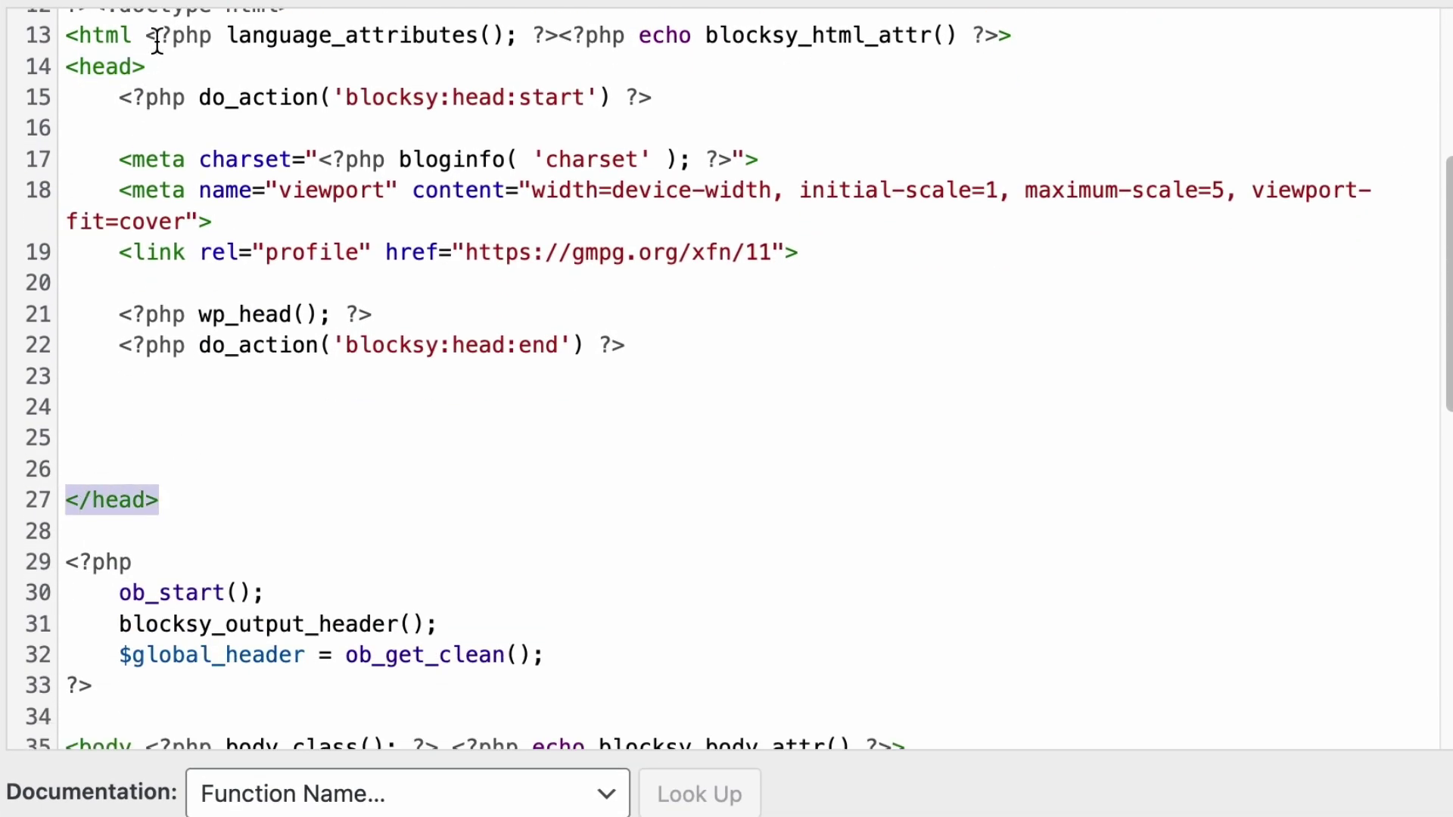
pyautogui.moveTo(146, 67); pyautogui.dragTo(67, 62)
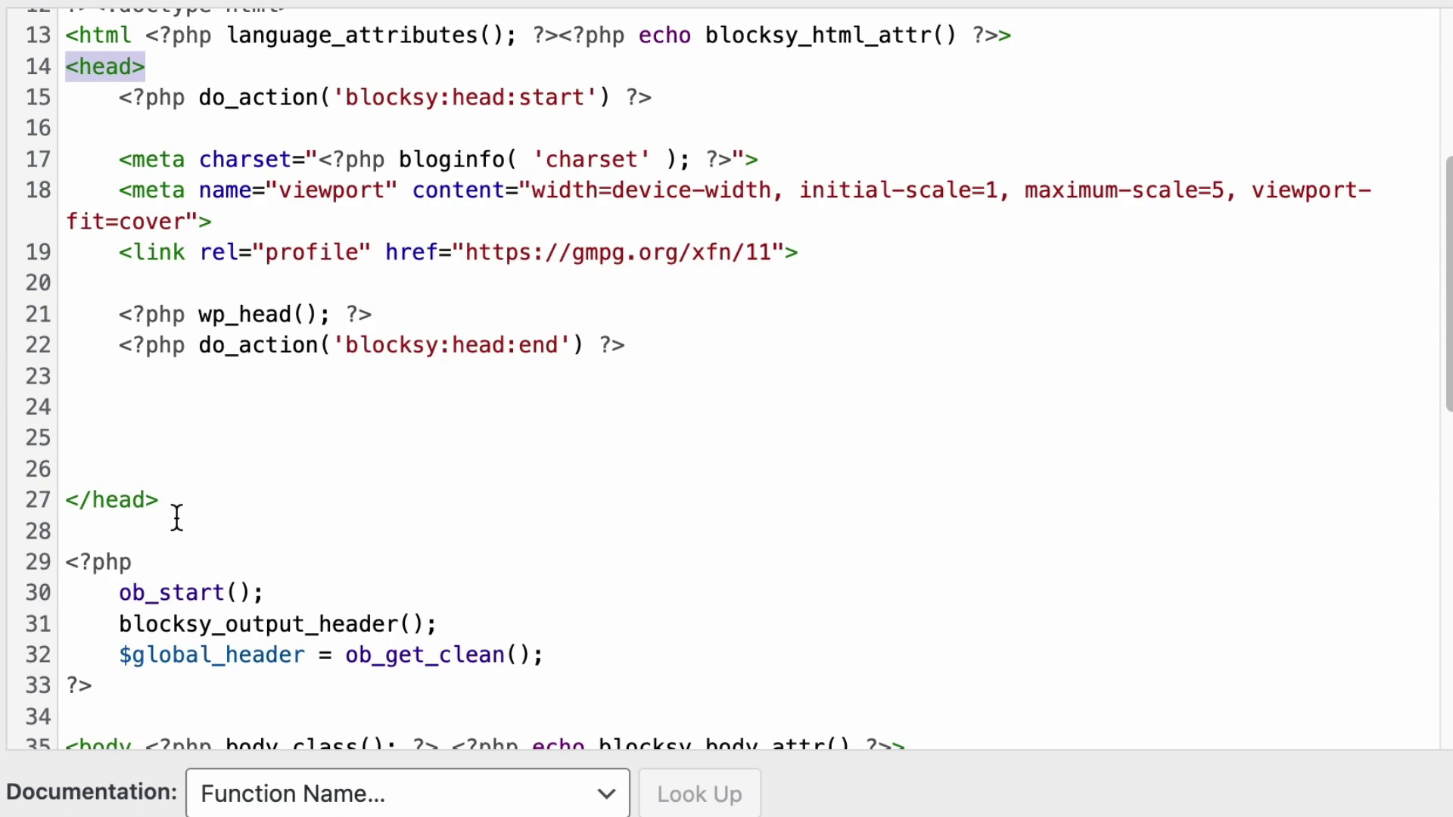
pyautogui.moveTo(174, 500); pyautogui.dragTo(62, 501)
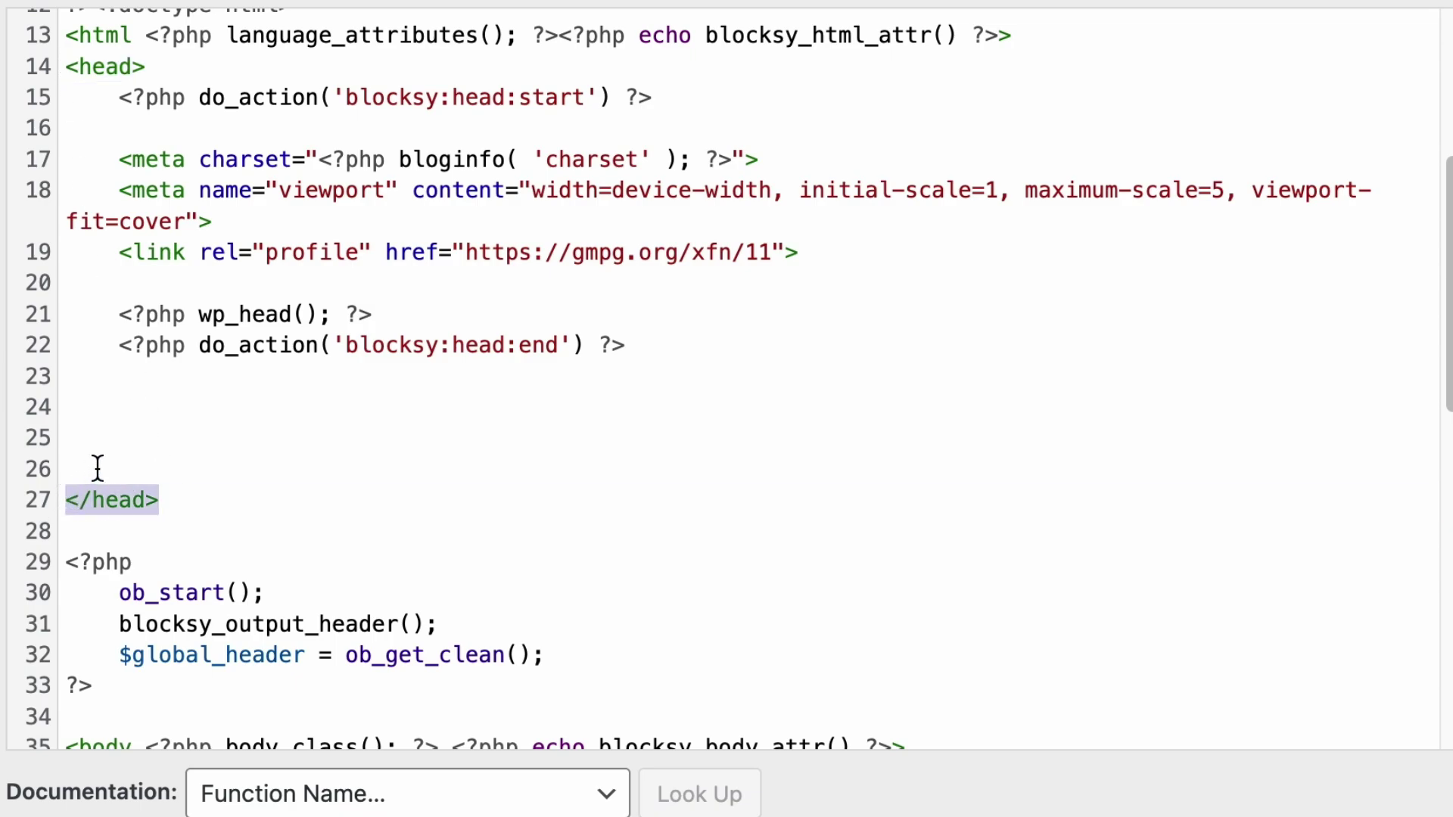
# Start a PHP block on line 24 above </head> with code setting $og_title to get_the_title() if is_singular(), otherwise to get_bloginfo('name').
pyautogui.click(125, 409)
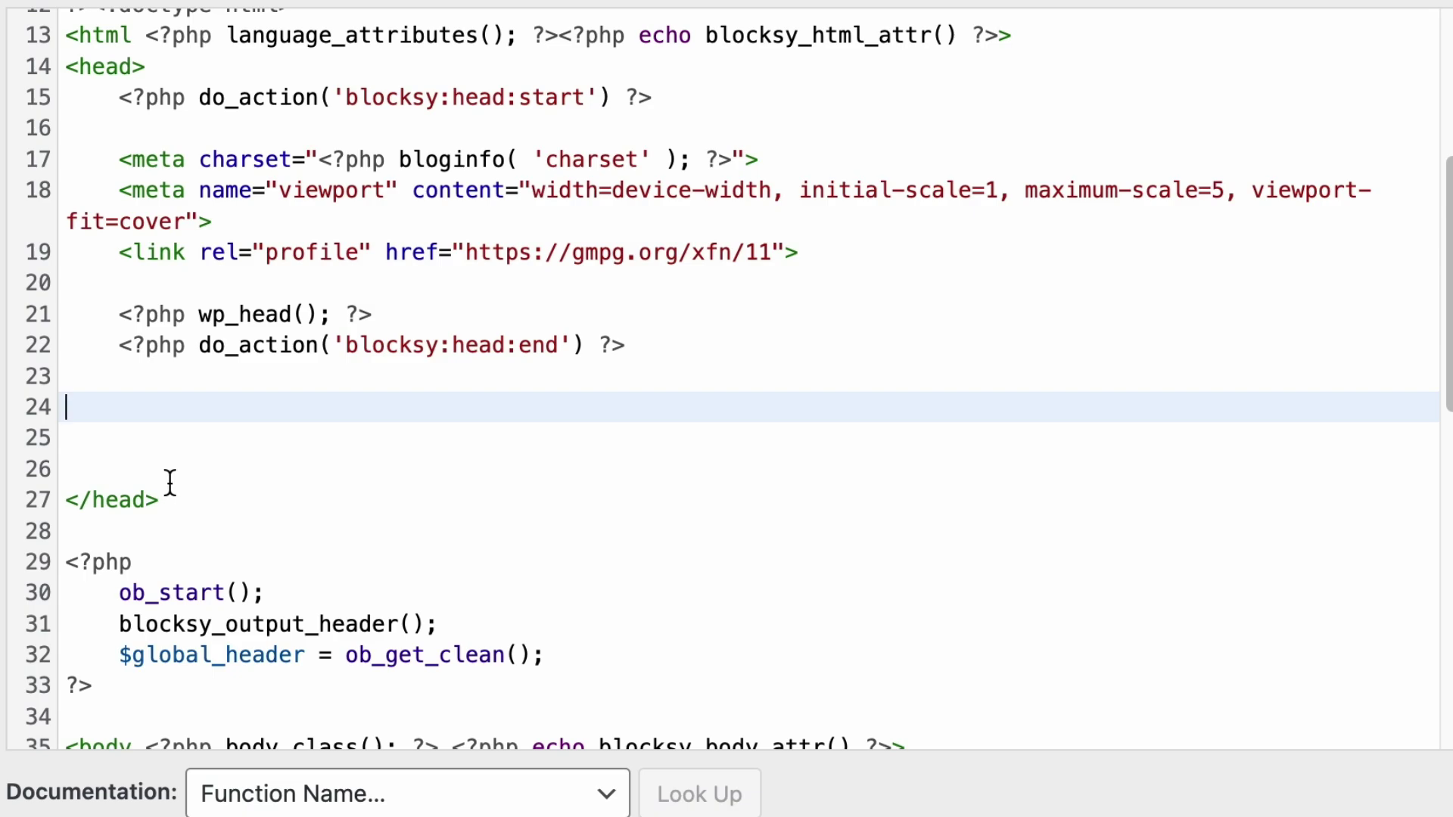
pyautogui.press('Tab')
pyautogui.write('<?php')
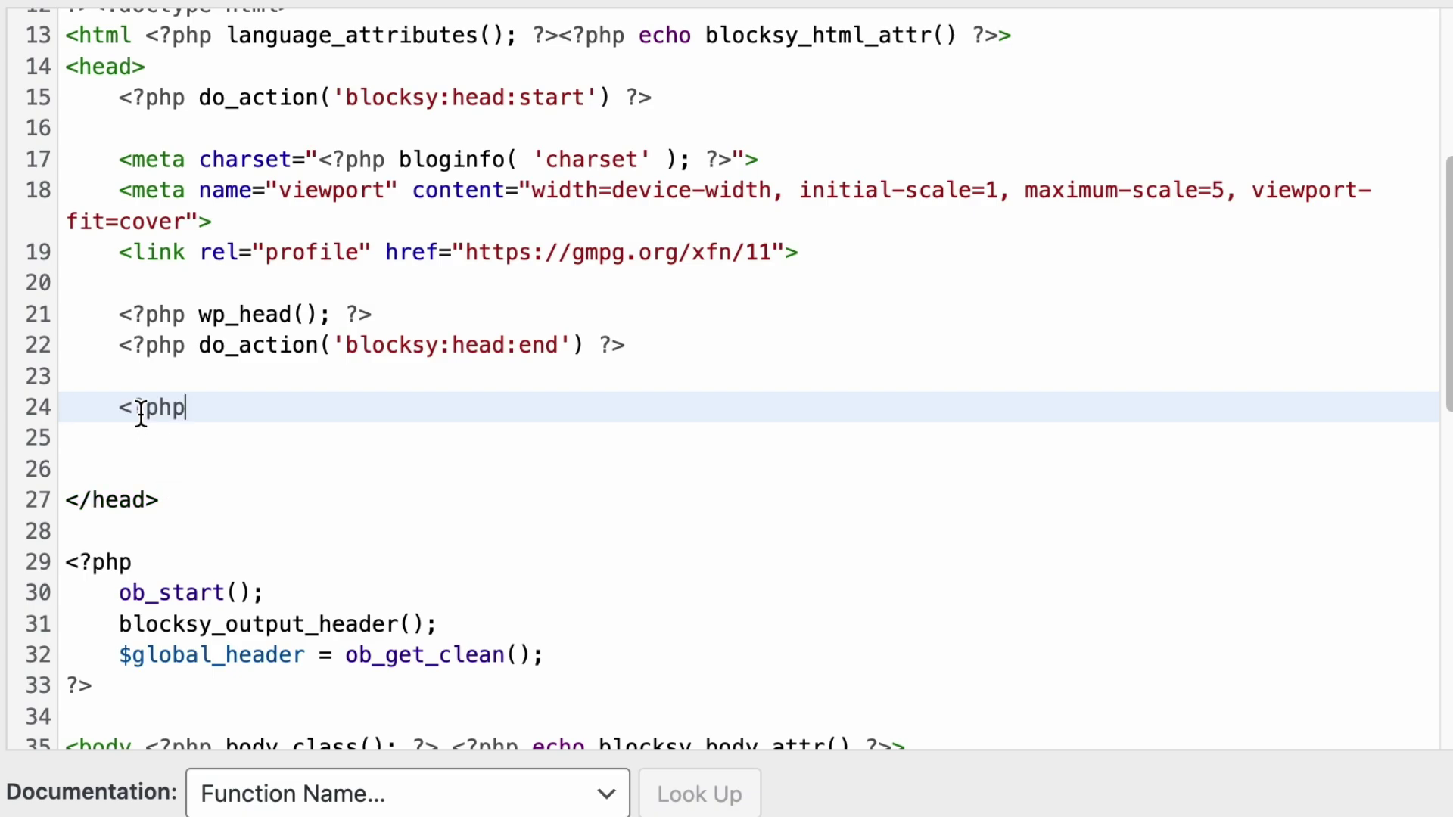
pyautogui.press('Return')
pyautogui.press('Return')
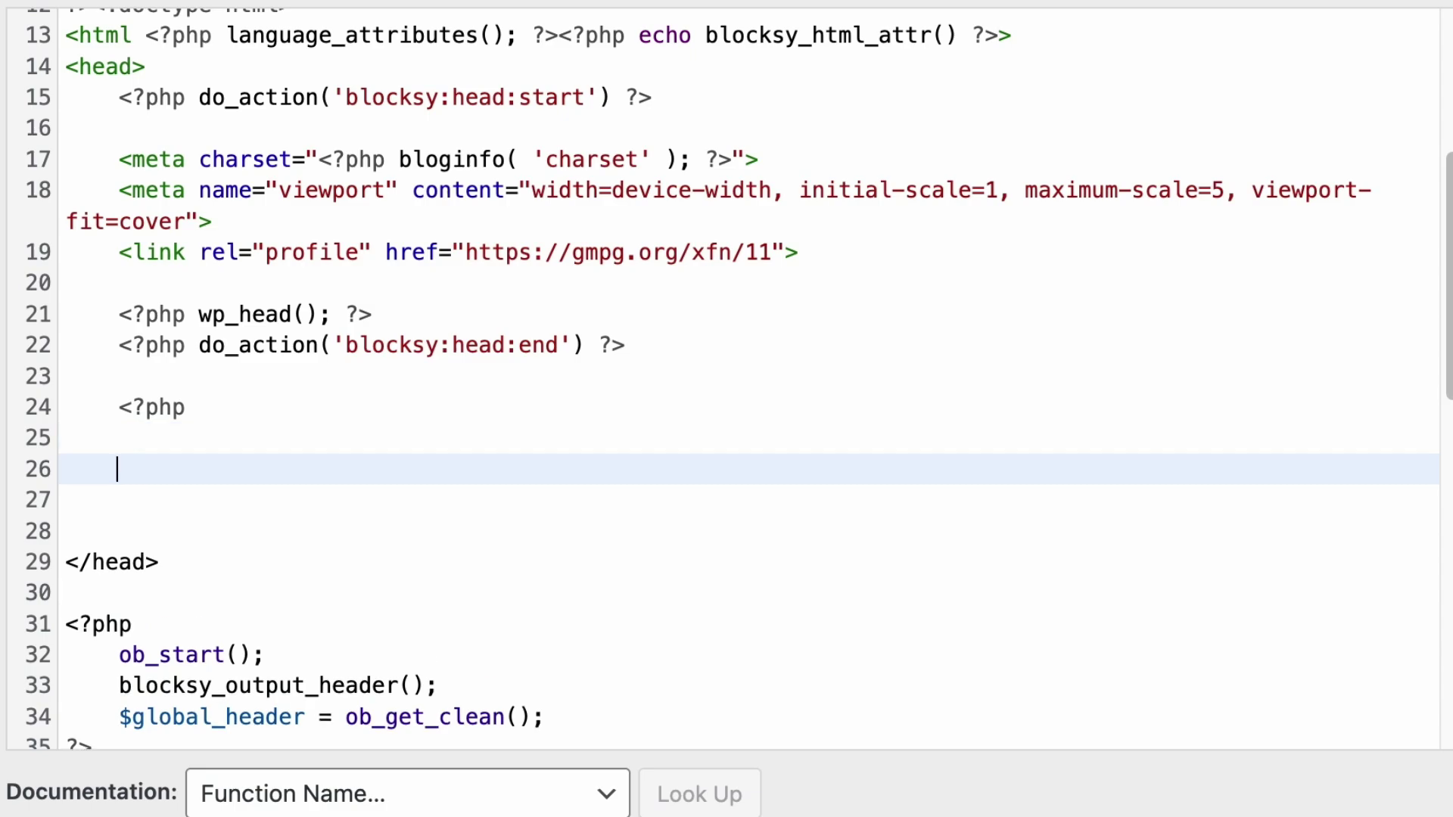
pyautogui.write("// Get the post/page title if (is_singular()) {     $og_title = get_the_title(); } else {     $og_title = get_bloginfo('name'); }")
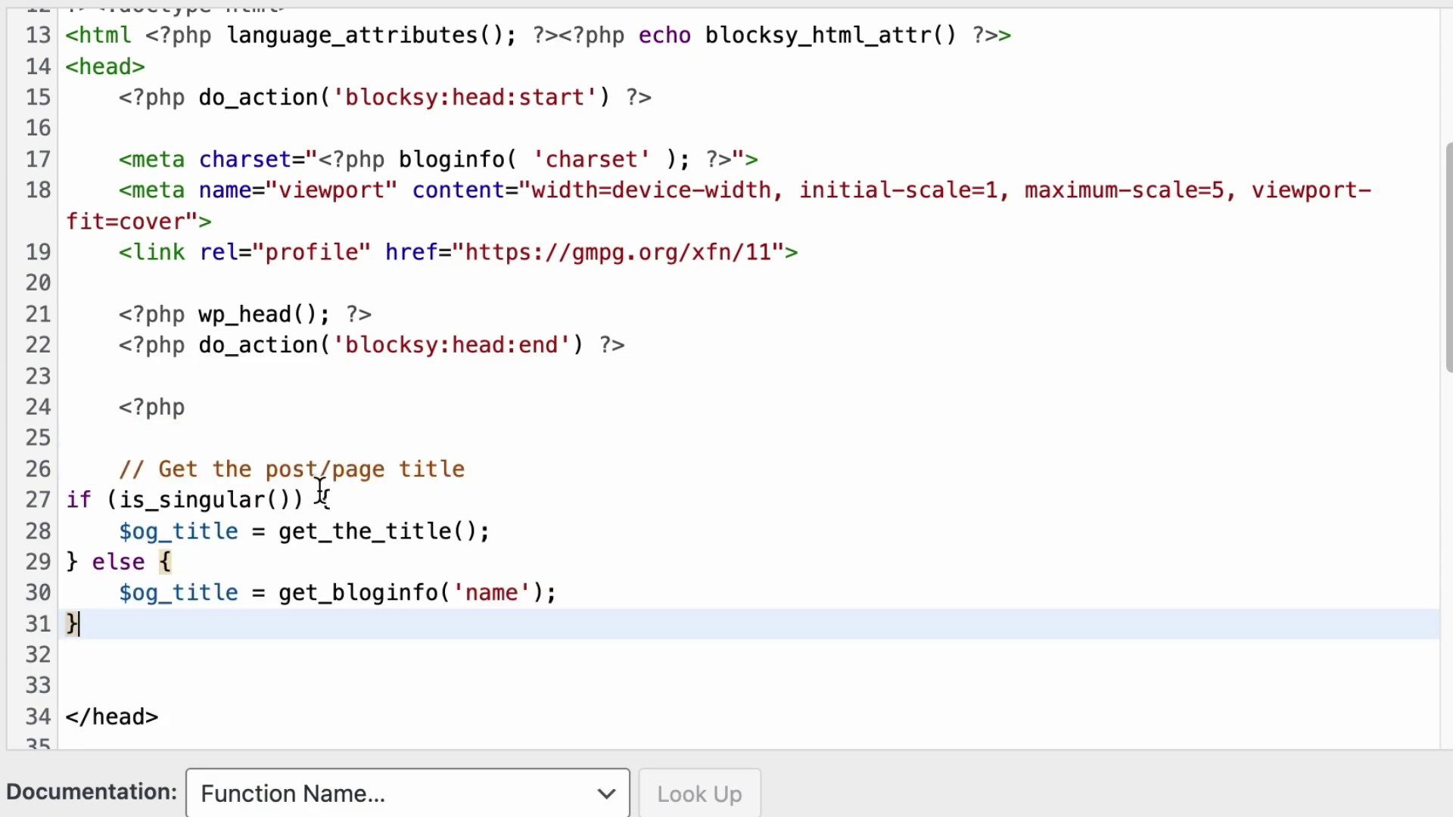
# Examine the is_singular() condition and the two $og_title assignments in the inserted code.
pyautogui.moveTo(306, 499); pyautogui.dragTo(24, 515)
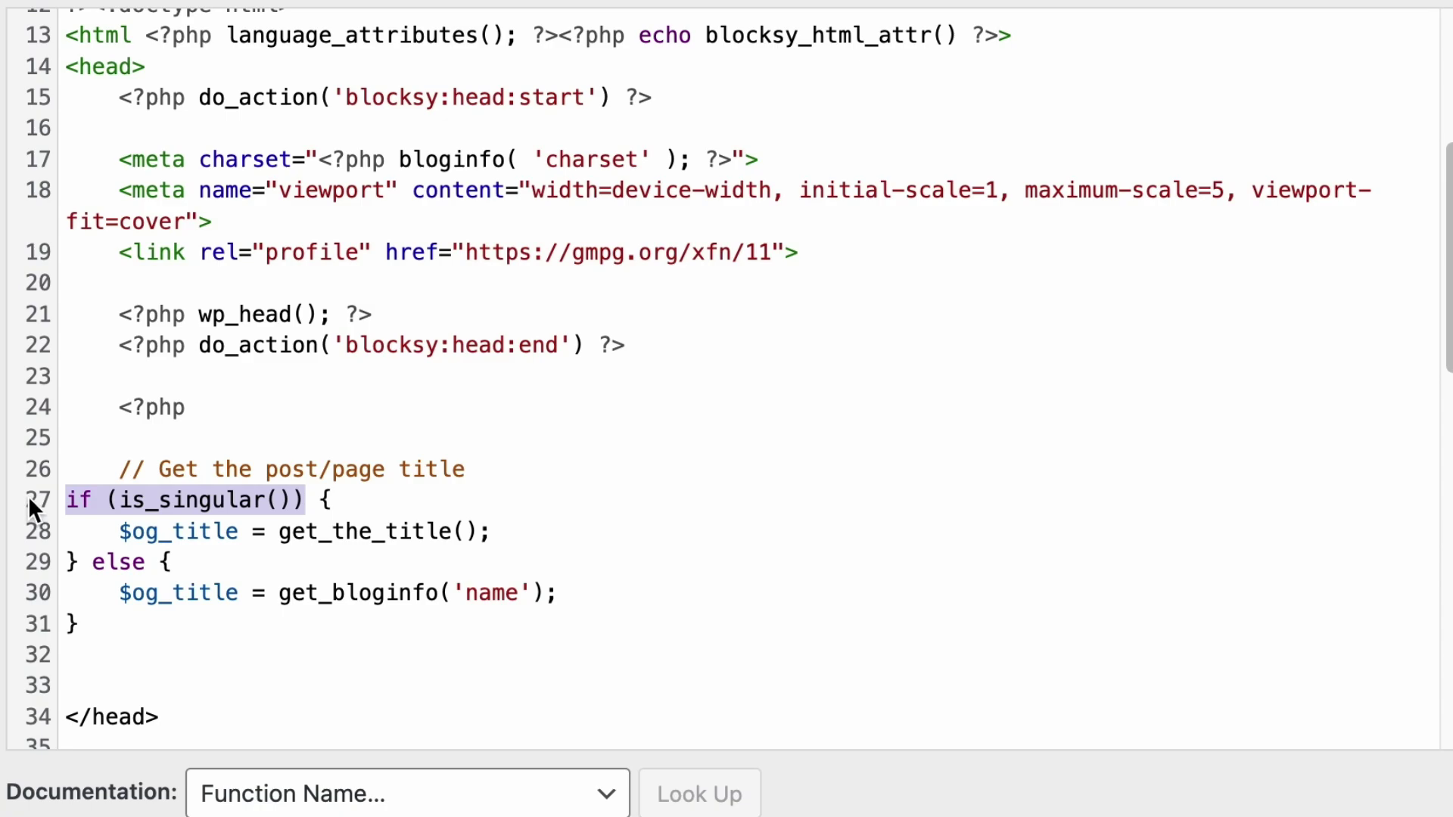
pyautogui.moveTo(120, 535); pyautogui.dragTo(469, 541)
pyautogui.moveTo(93, 562); pyautogui.dragTo(560, 595)
pyautogui.click(281, 595)
# Close the PHP block with ?> on line 33, below the title code.
pyautogui.click(202, 640)
pyautogui.press('Return')
pyautogui.press('Return')
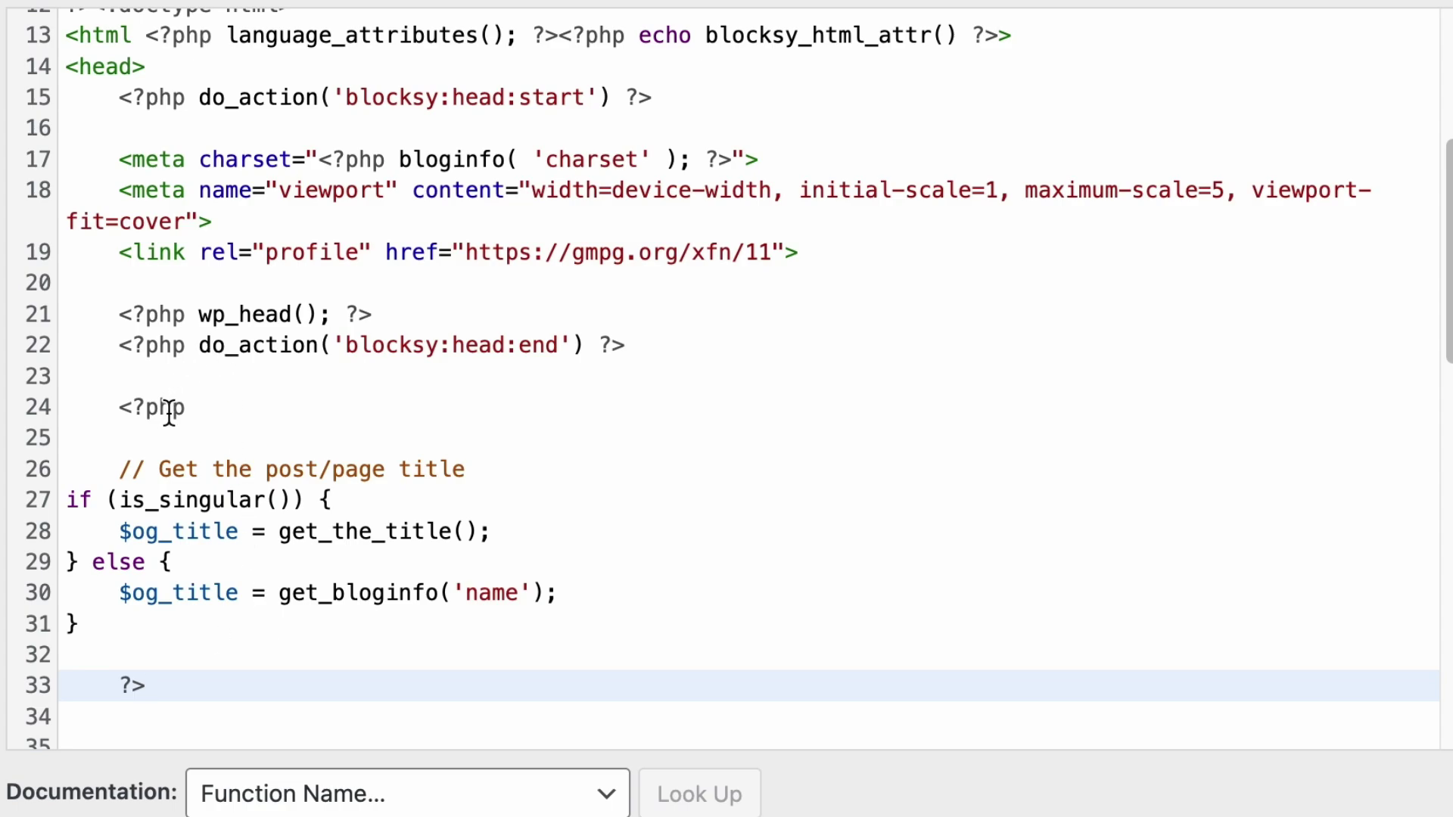
# Review the PHP block from <?php to ?> and its $og_title variable, including the space left before </head>.
pyautogui.click(114, 409)
pyautogui.moveTo(132, 436); pyautogui.dragTo(262, 683)
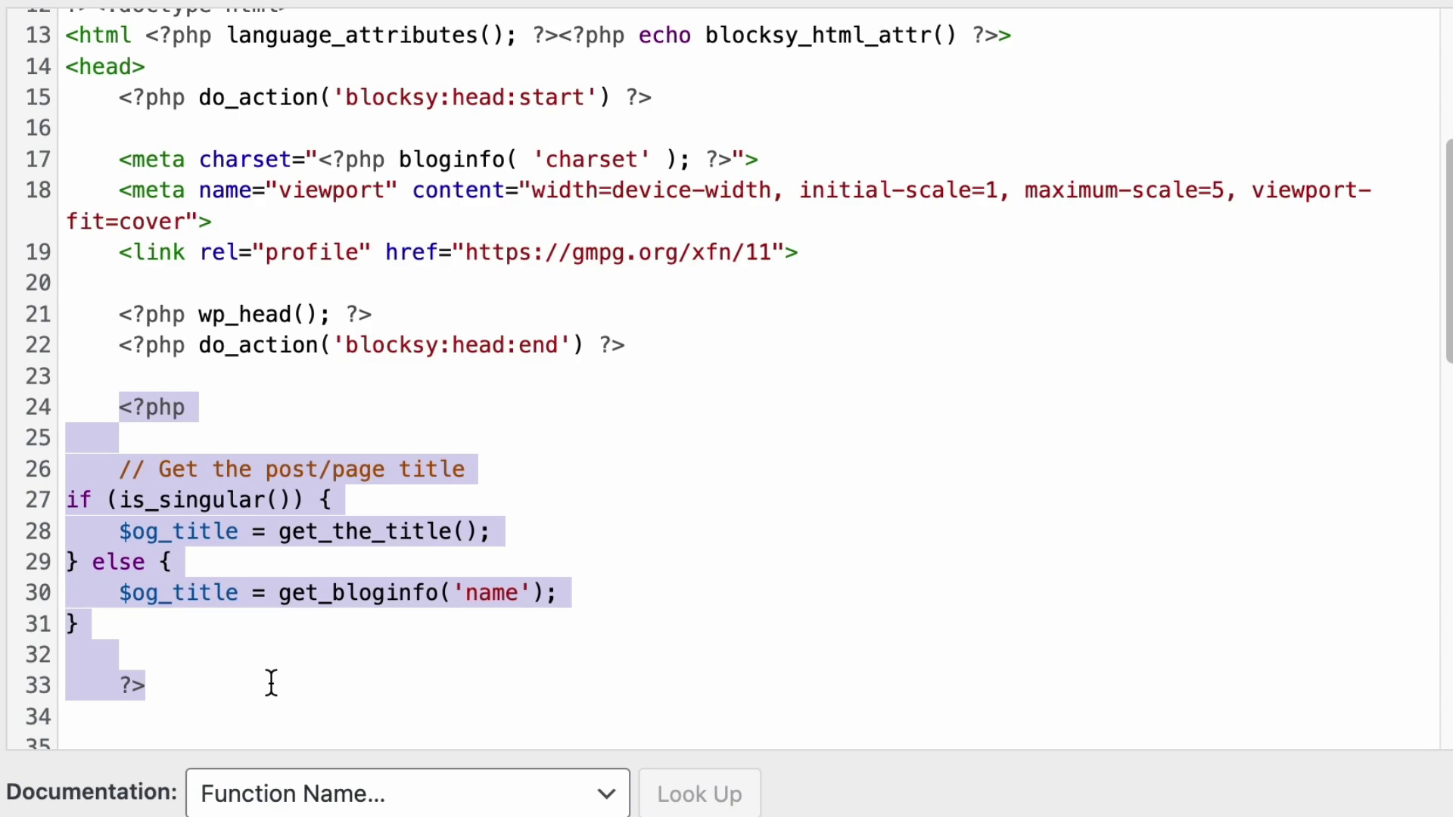
pyautogui.click(119, 532)
pyautogui.moveTo(119, 532); pyautogui.dragTo(237, 532)
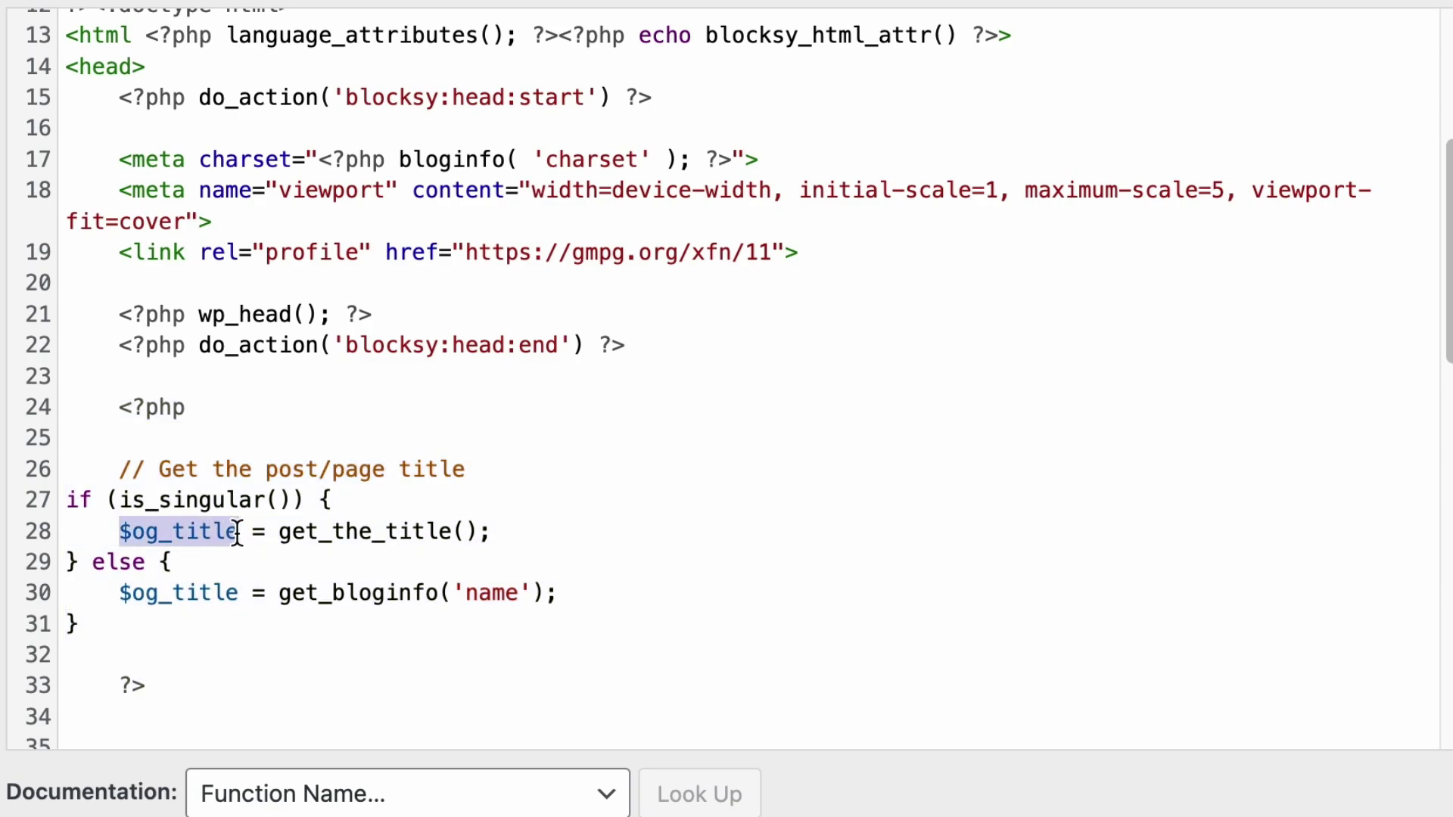
pyautogui.scroll(-5, 240, 552)
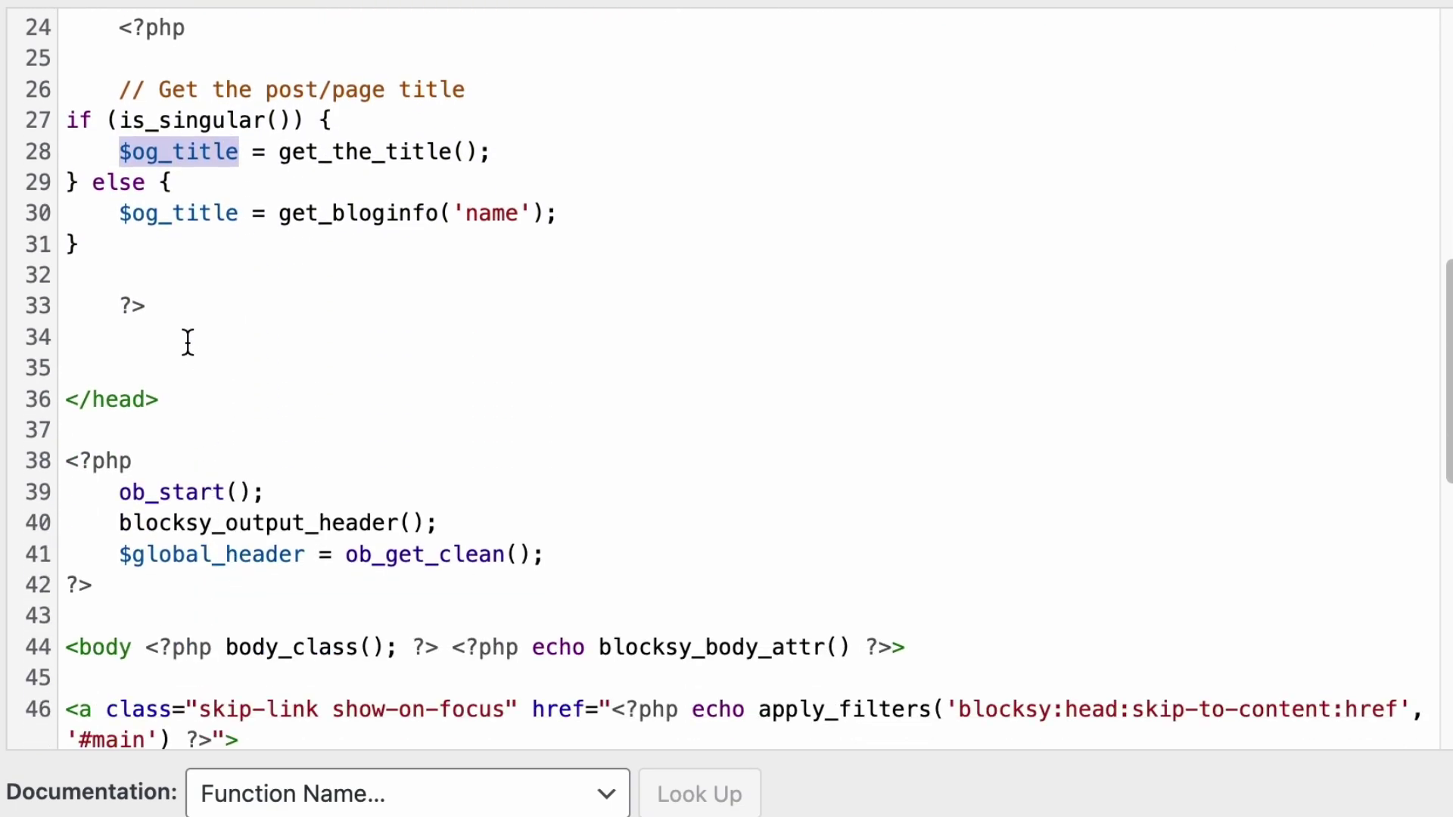
# Add an og:title meta tag on line 34 below ?>, with <?php echo esc_attr($og_title); ?> as its content.
pyautogui.click(184, 346)
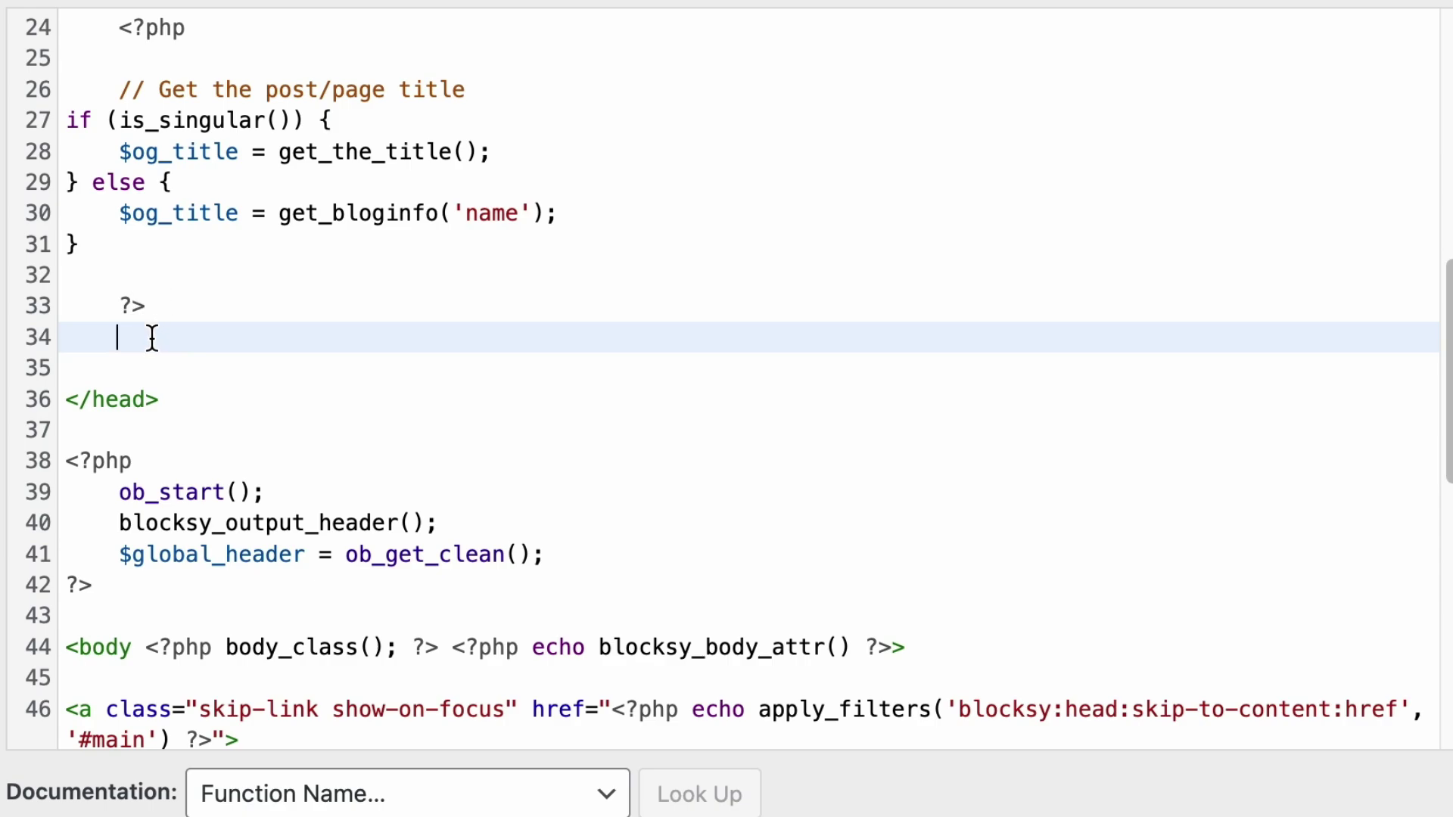
pyautogui.write('<meta property="og:title" content="<?php echo esc_attr($og_title); ?>"/>')
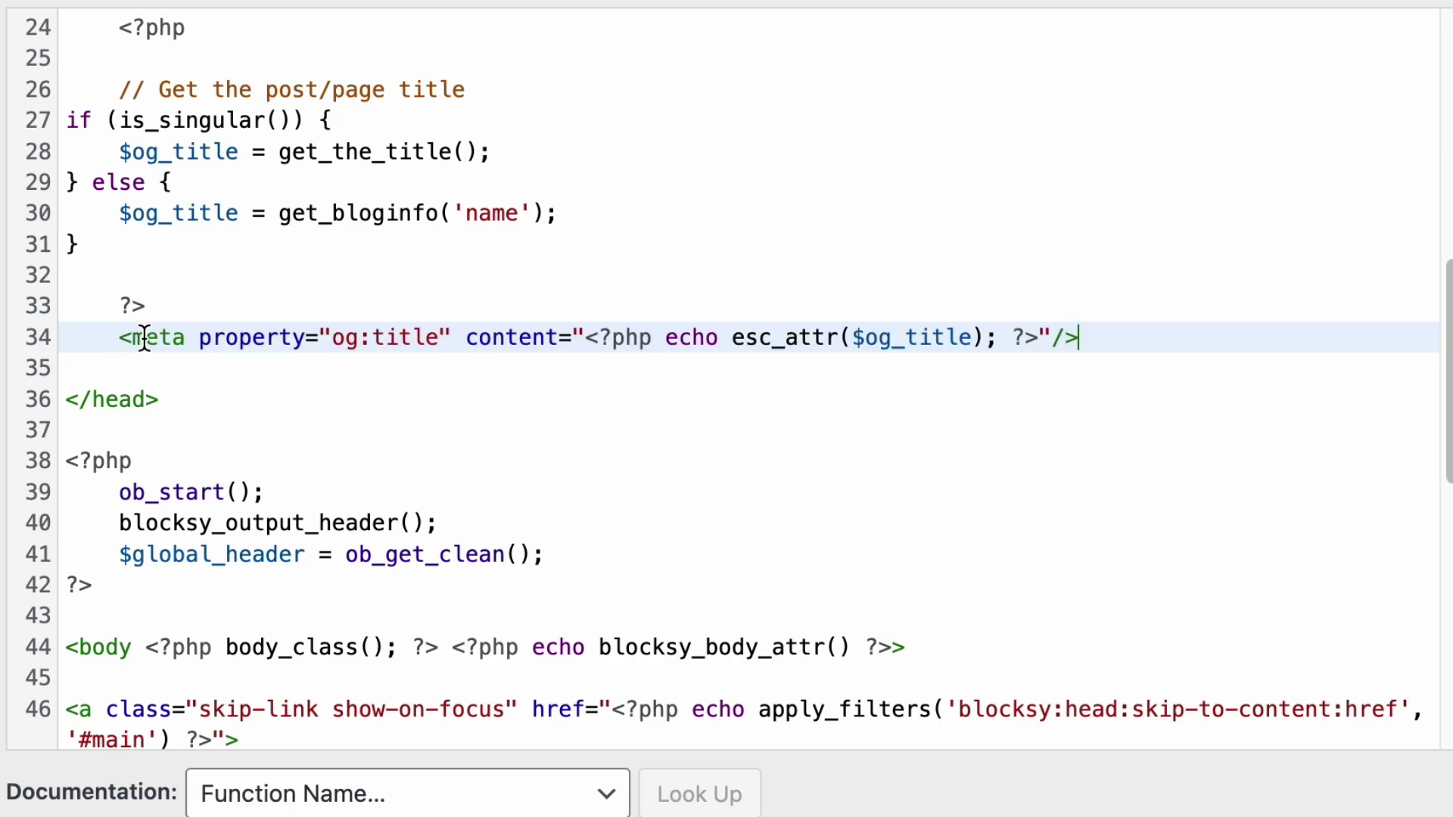
pyautogui.moveTo(130, 338); pyautogui.dragTo(1040, 348)
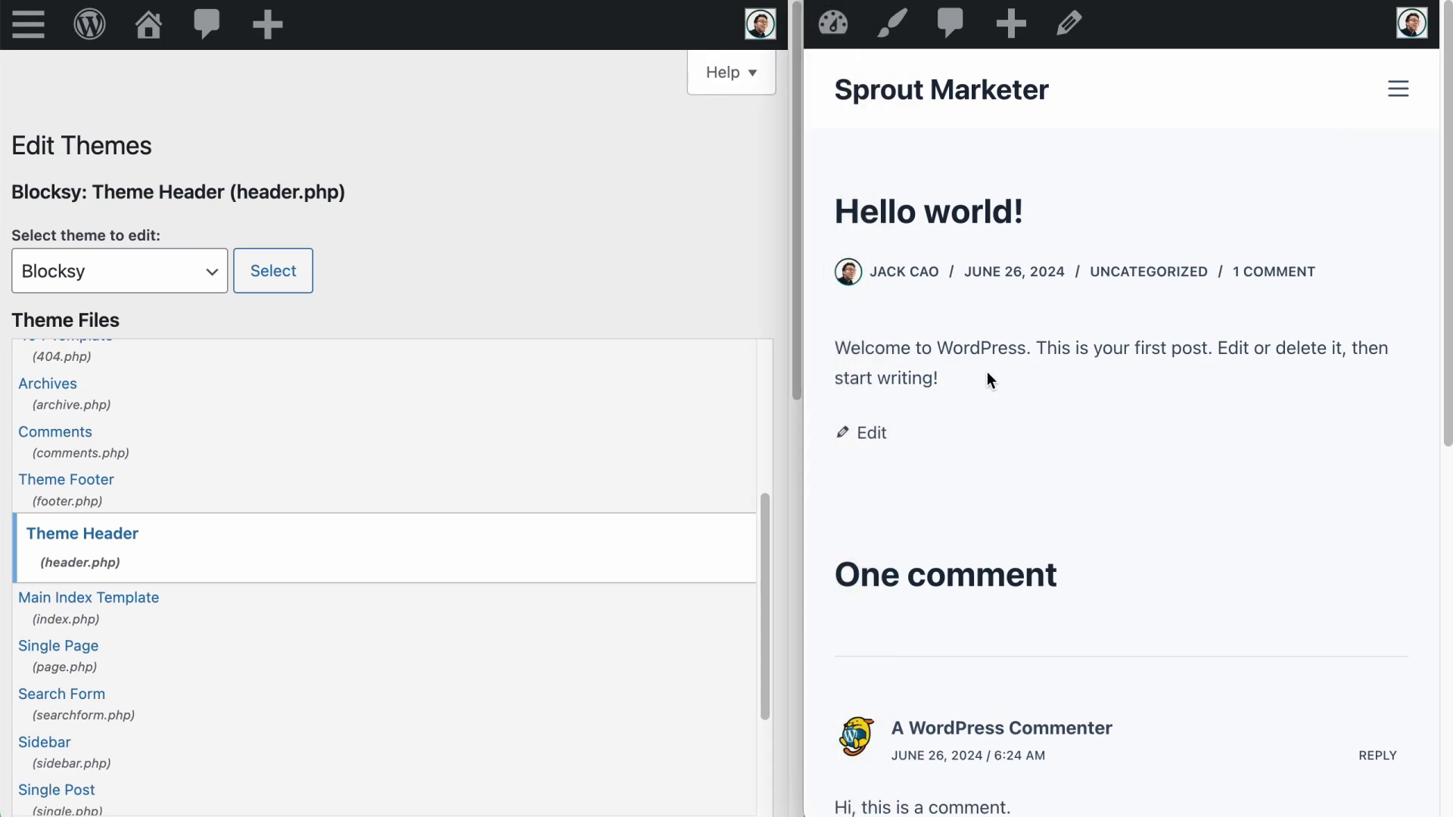
# View the page source of the "Hello world!" post and examine its head section up to </head>.
pyautogui.rightClick(987, 371)
pyautogui.click(1064, 705)
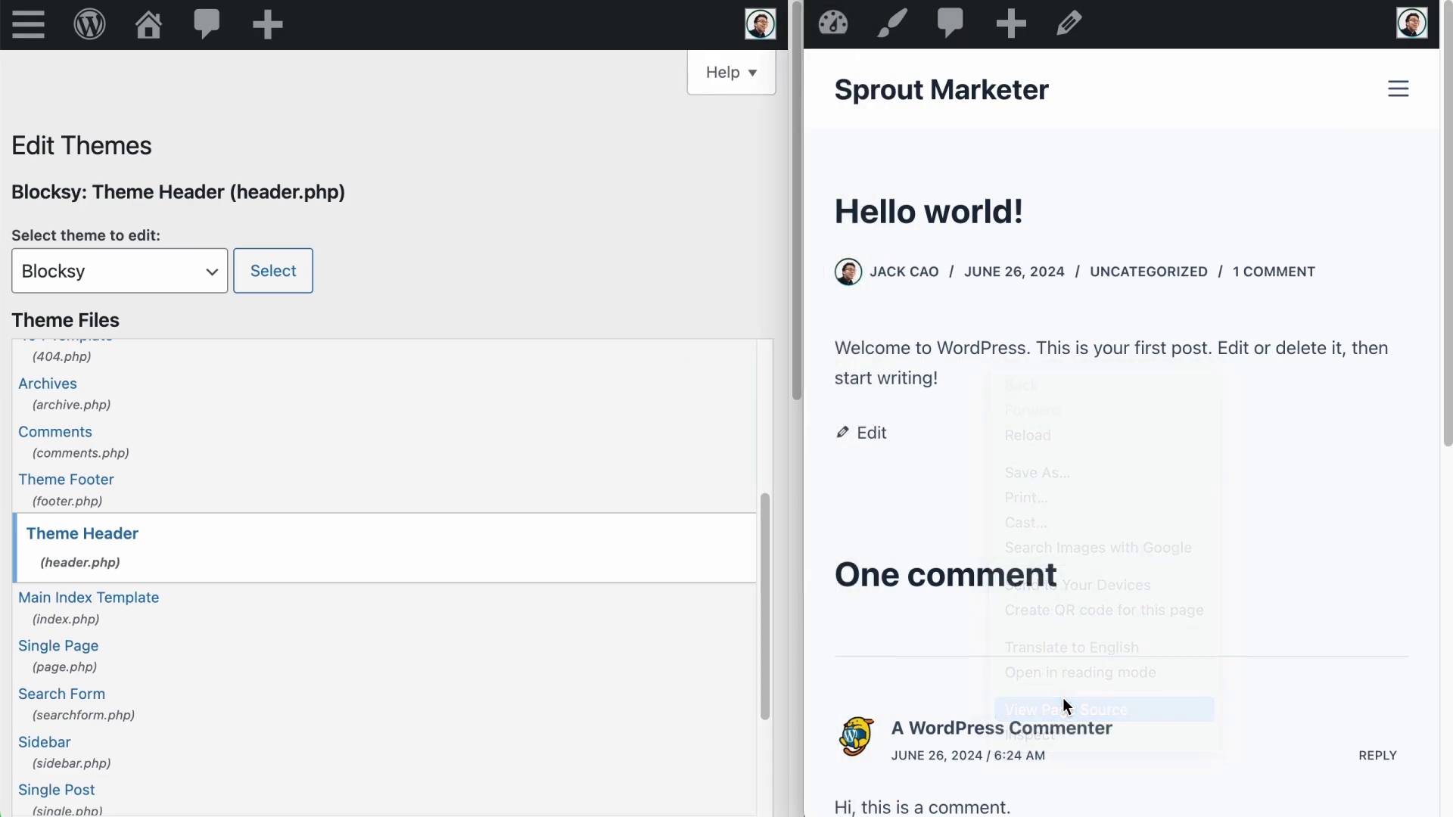
pyautogui.scroll(-1, 1061, 695)
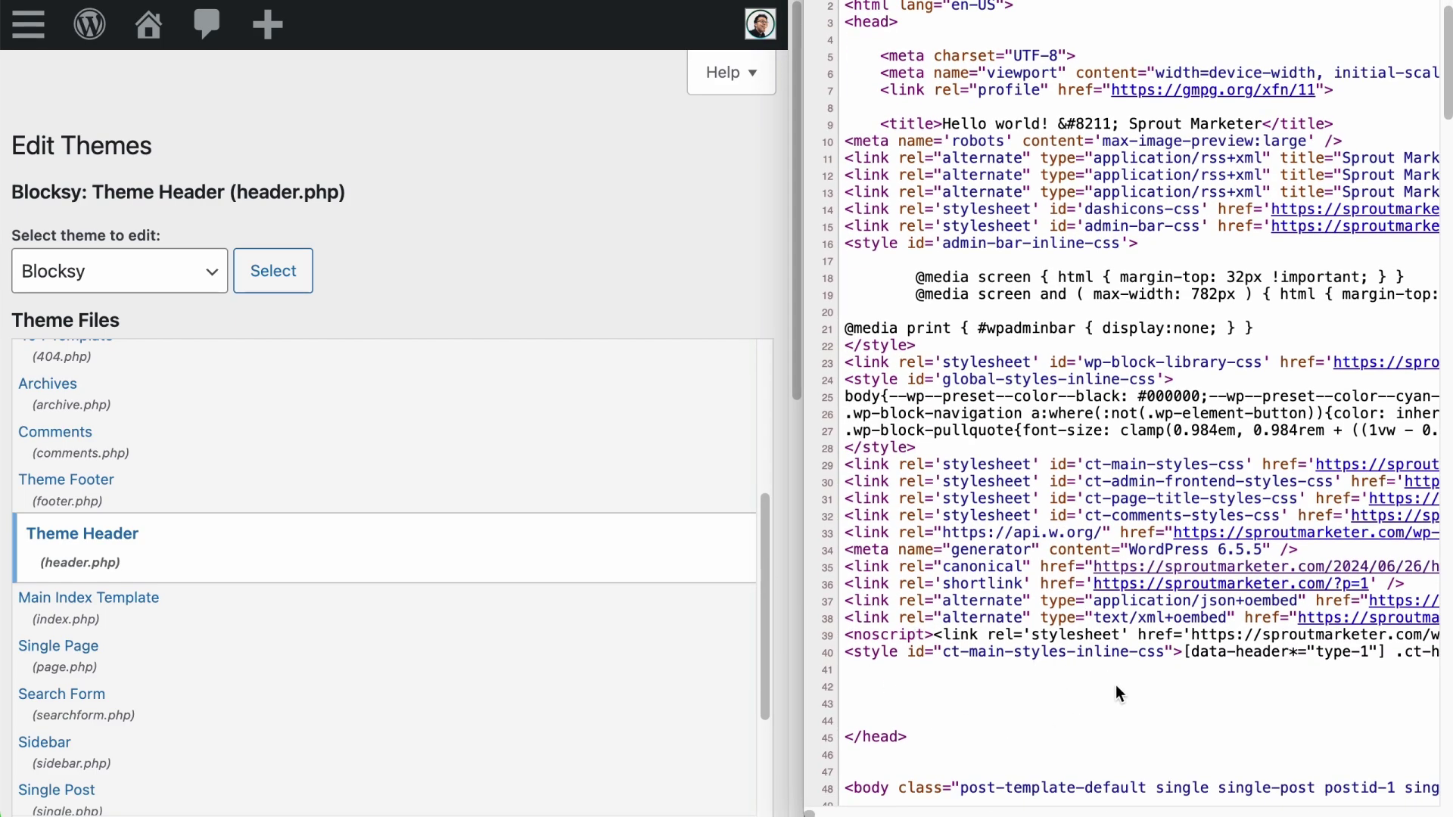
# Save header.php and reload the post's page source to check the og:title meta tag.
pyautogui.scroll(-10, 641, 487)
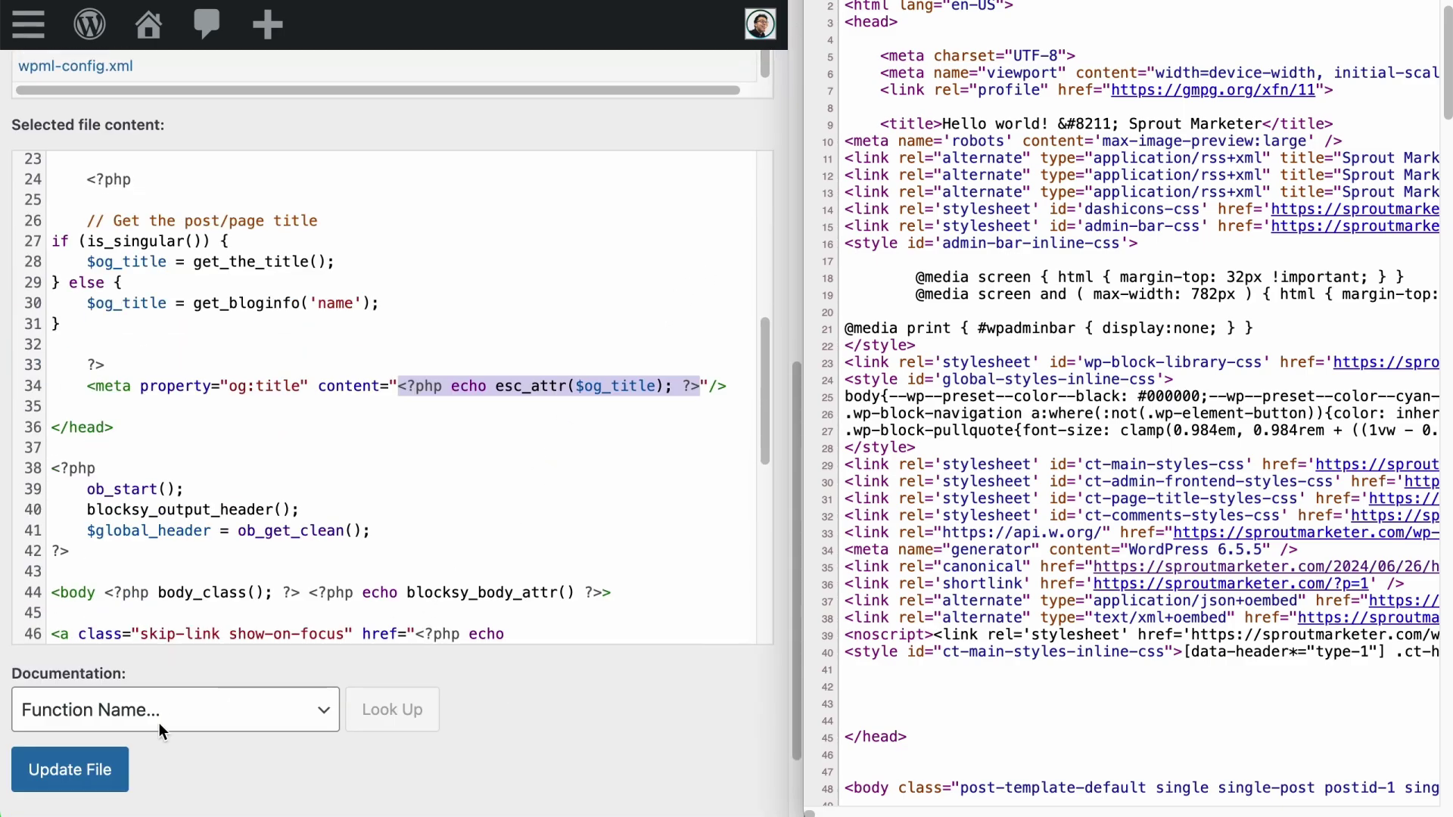
pyautogui.click(91, 771)
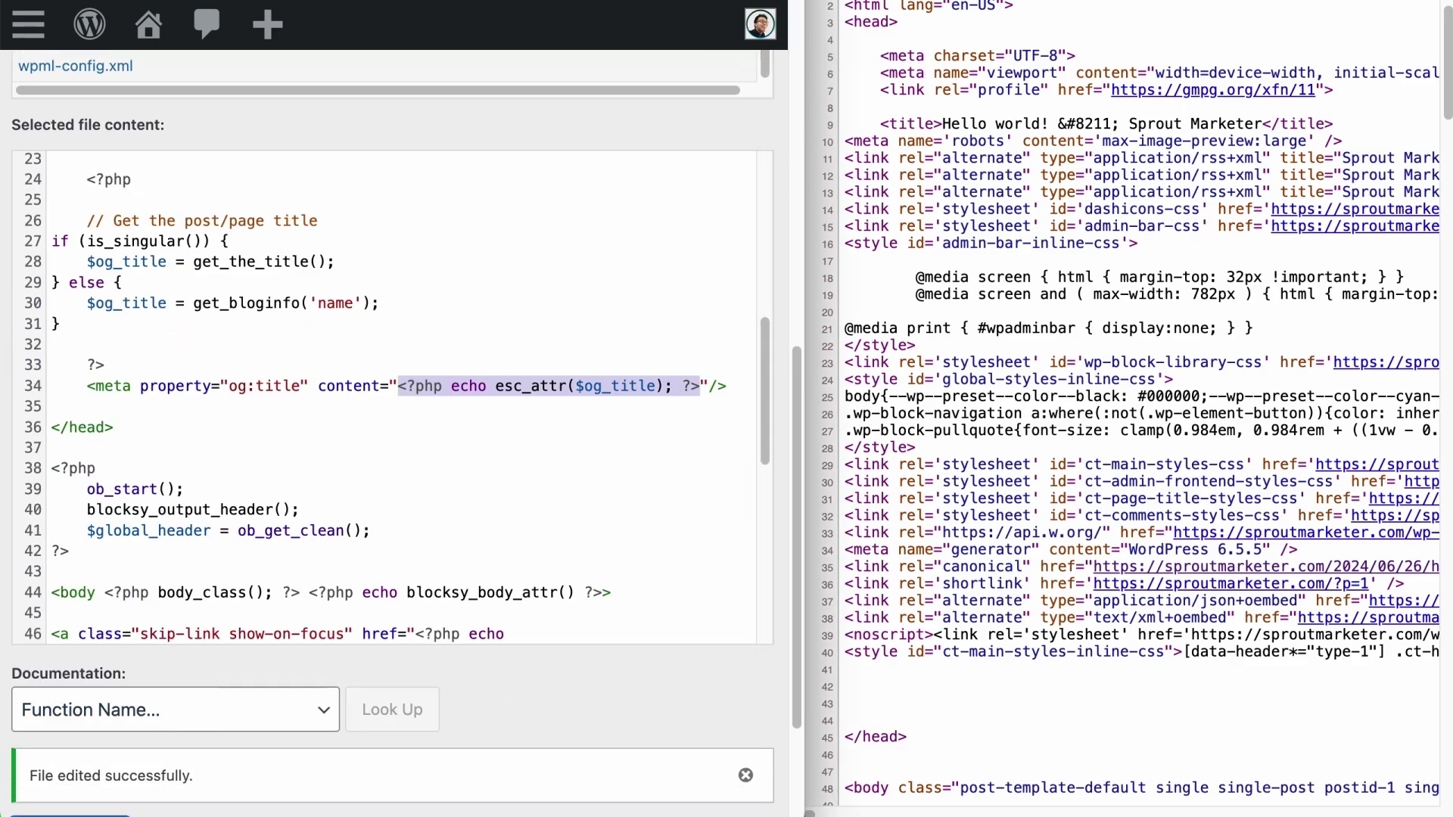
pyautogui.press('super+r')
pyautogui.scroll(-5, 946, 364)
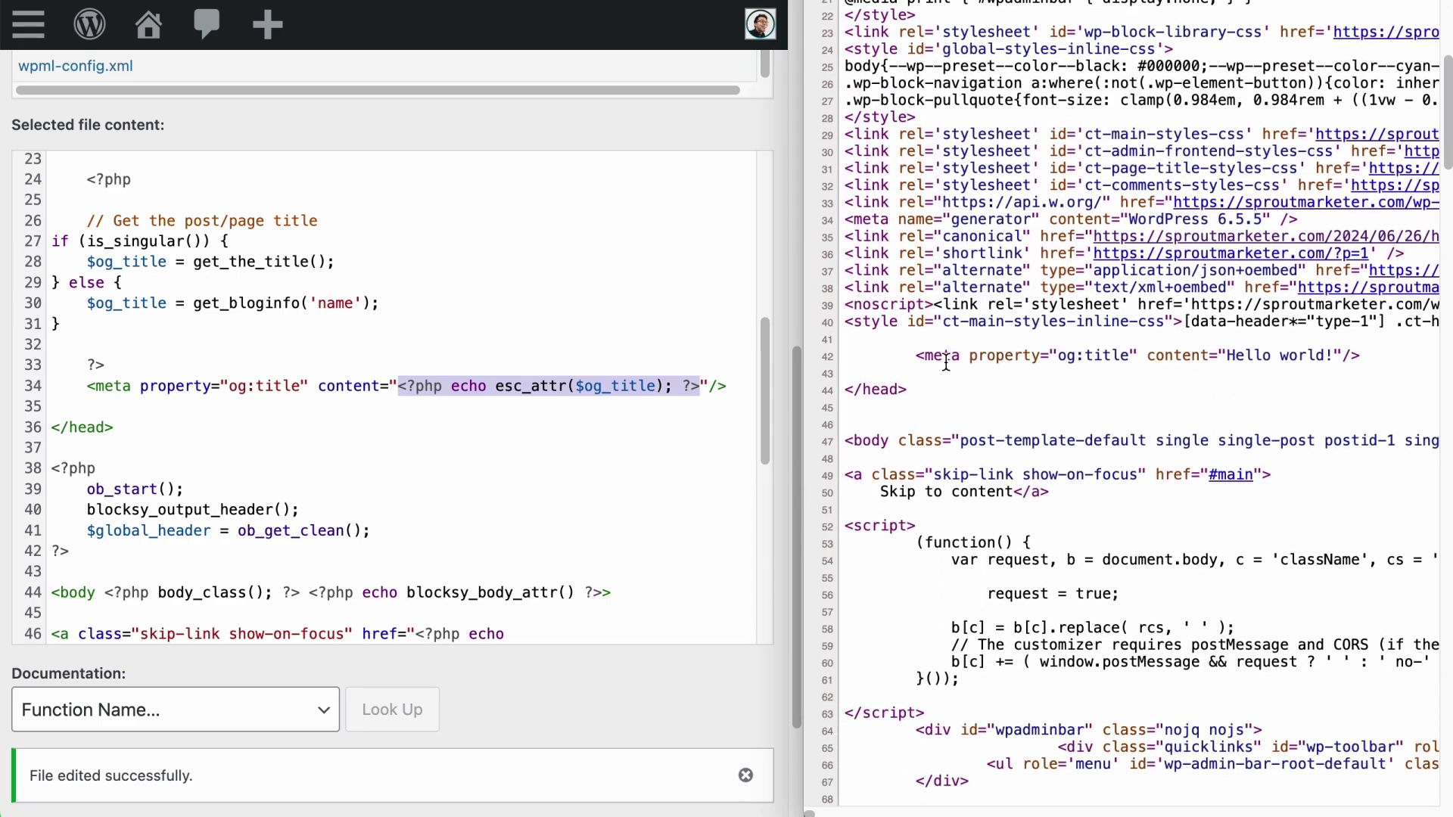
pyautogui.moveTo(918, 356); pyautogui.dragTo(1385, 360)
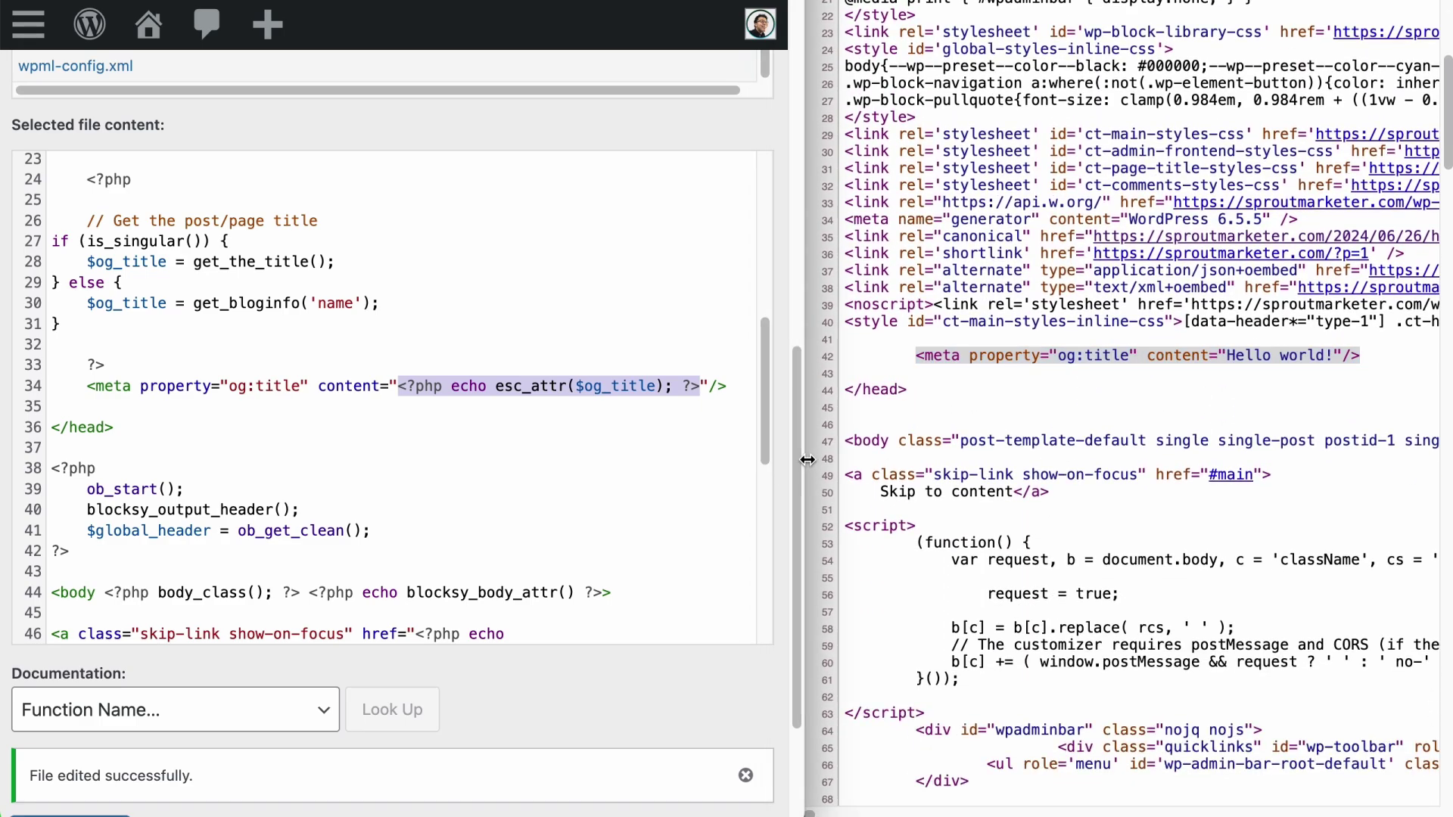
# Insert PHP code below the title block that sets $og_description, $og_image and $og_url from the excerpt, featured image and permalink.
pyautogui.moveTo(808, 459); pyautogui.dragTo(1438, 439)
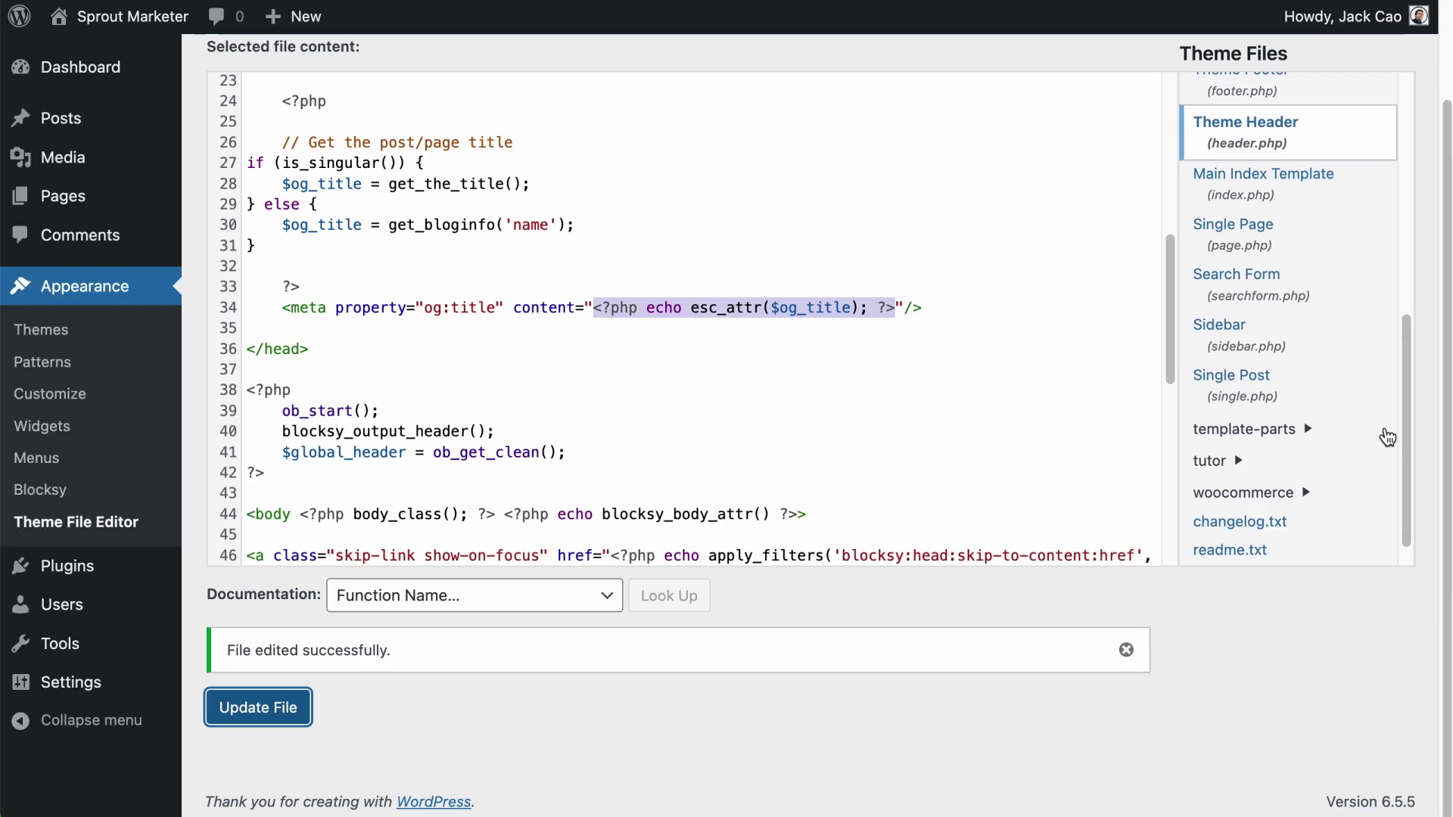
pyautogui.scroll(8, 788, 334)
pyautogui.scroll(-4, 681, 342)
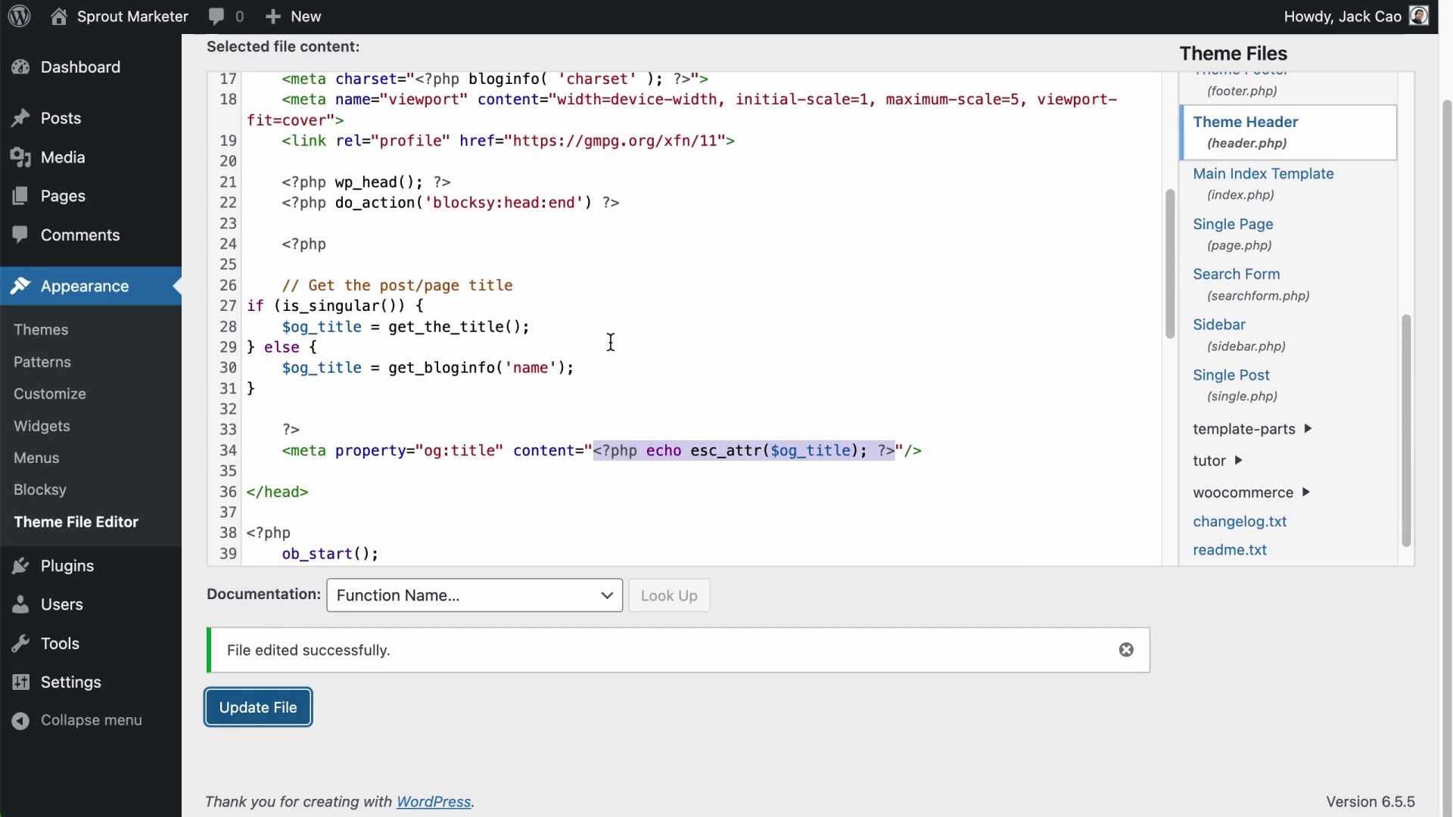
pyautogui.click(295, 413)
pyautogui.moveTo(283, 245); pyautogui.dragTo(328, 245)
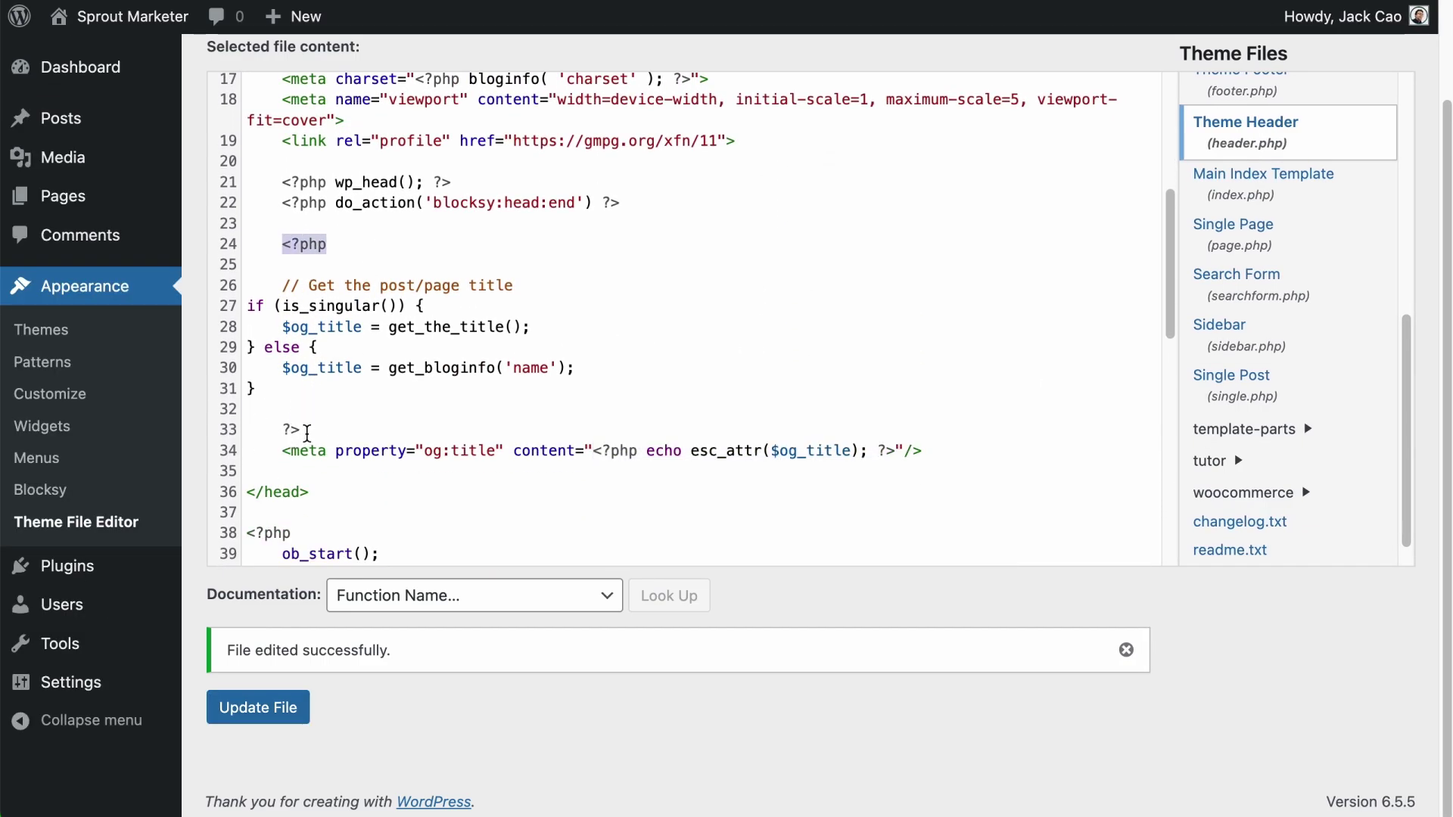
pyautogui.moveTo(307, 433); pyautogui.dragTo(279, 430)
pyautogui.click(290, 402)
pyautogui.press('Return')
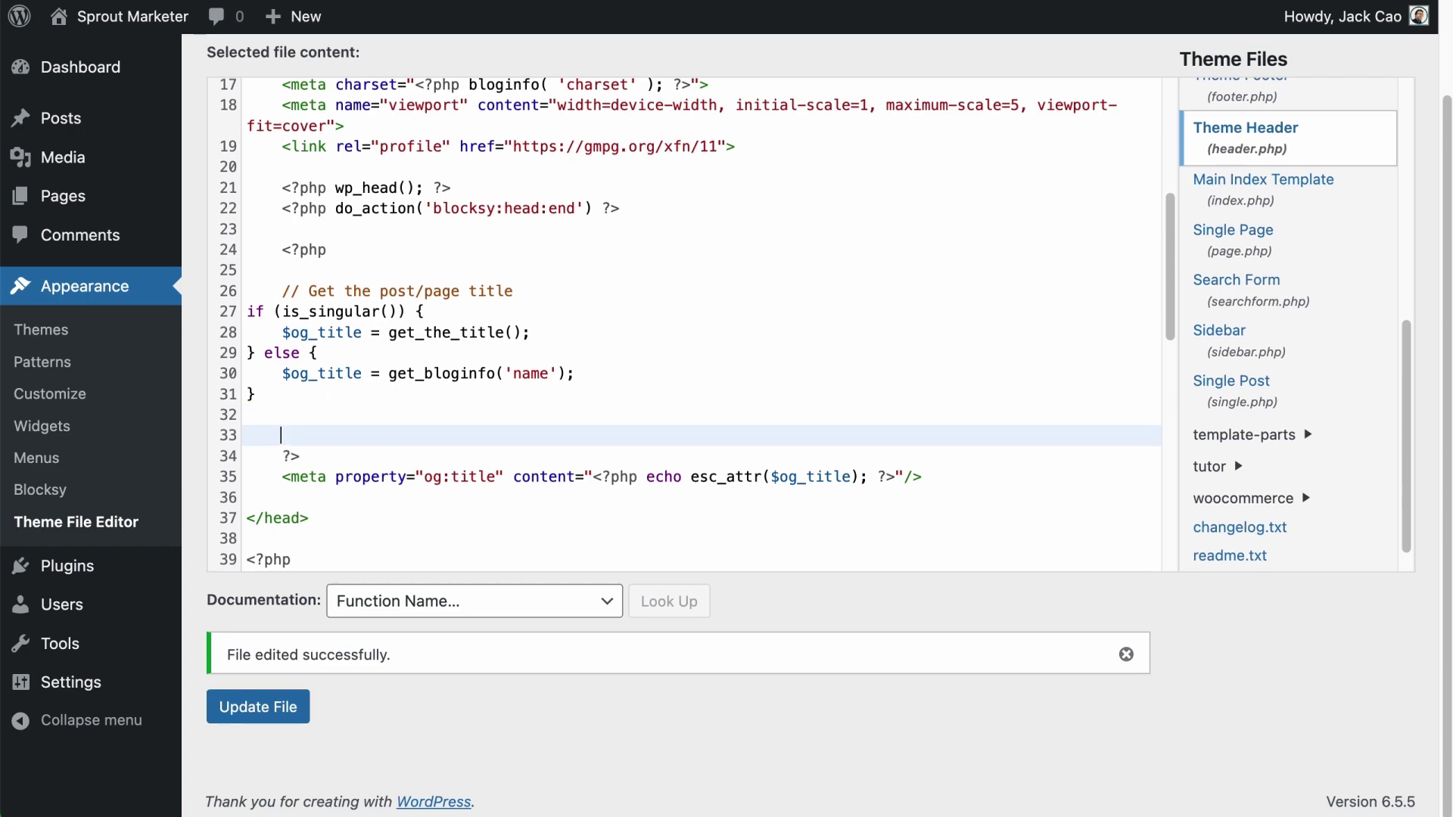
pyautogui.press('Return')
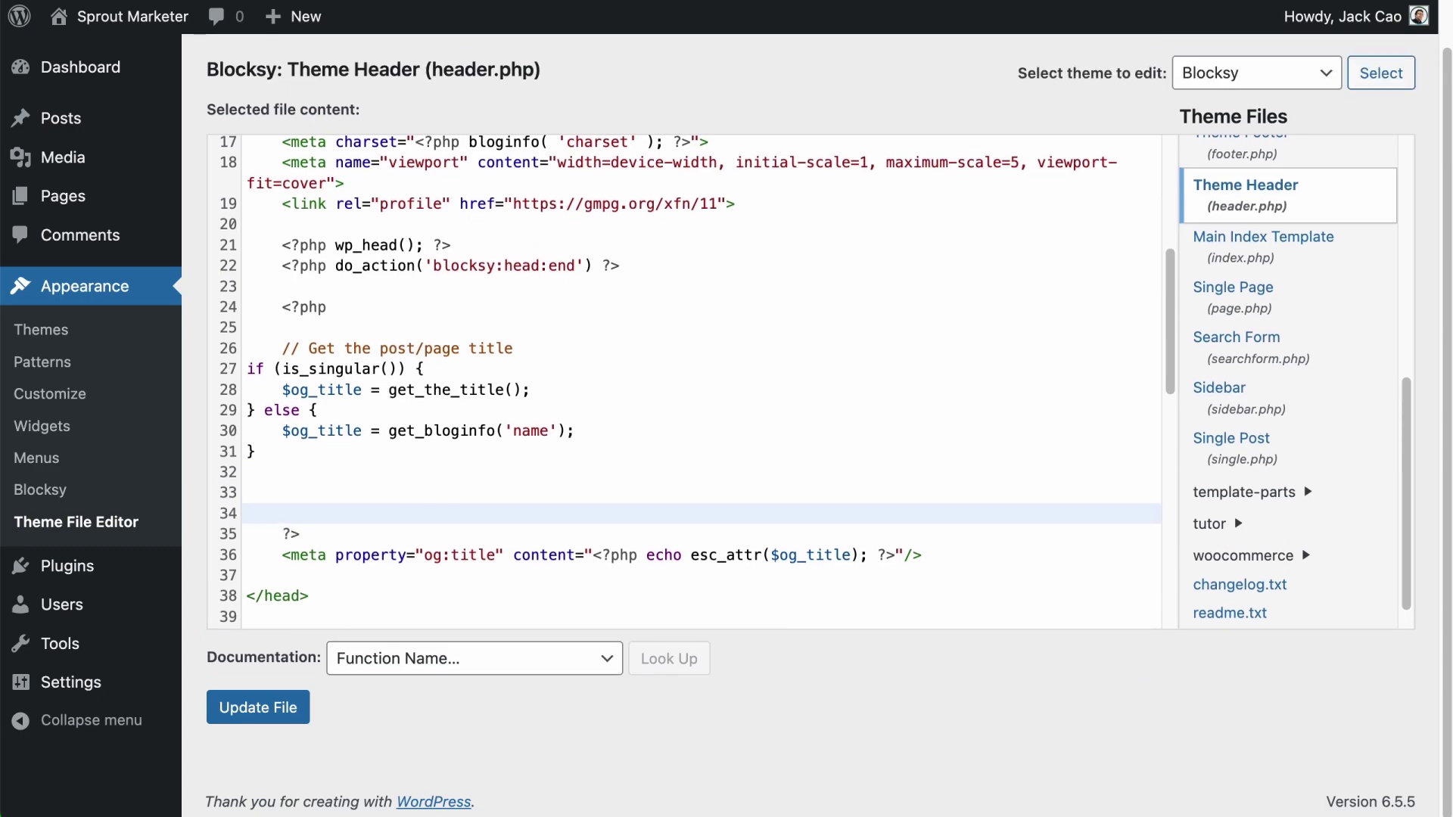
pyautogui.hotkey('ctrl', 'v')
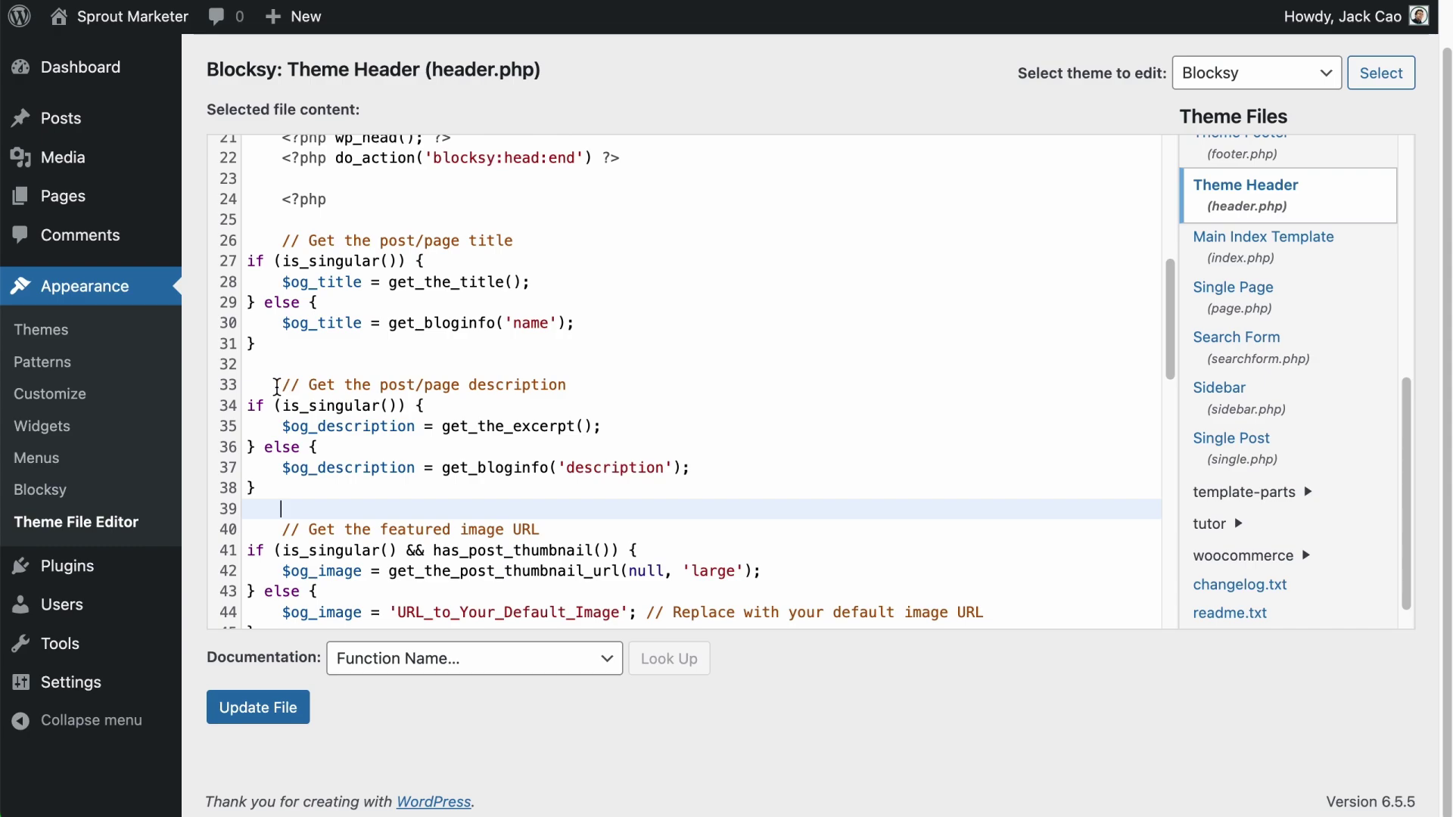
# Review the inserted description, featured image and current URL code blocks down to the closing ?>.
pyautogui.moveTo(277, 388); pyautogui.dragTo(297, 486)
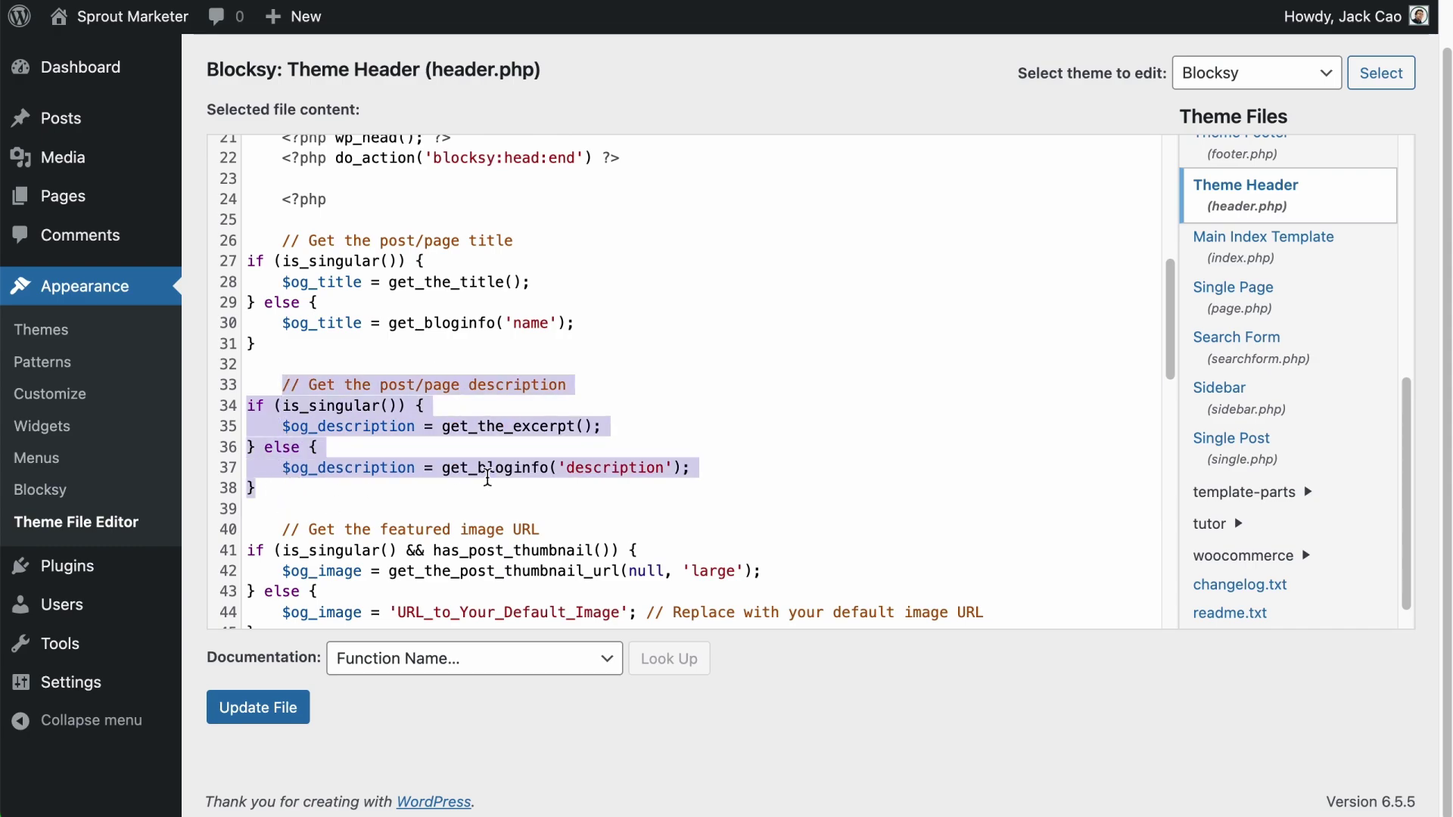
pyautogui.scroll(-4, 308, 367)
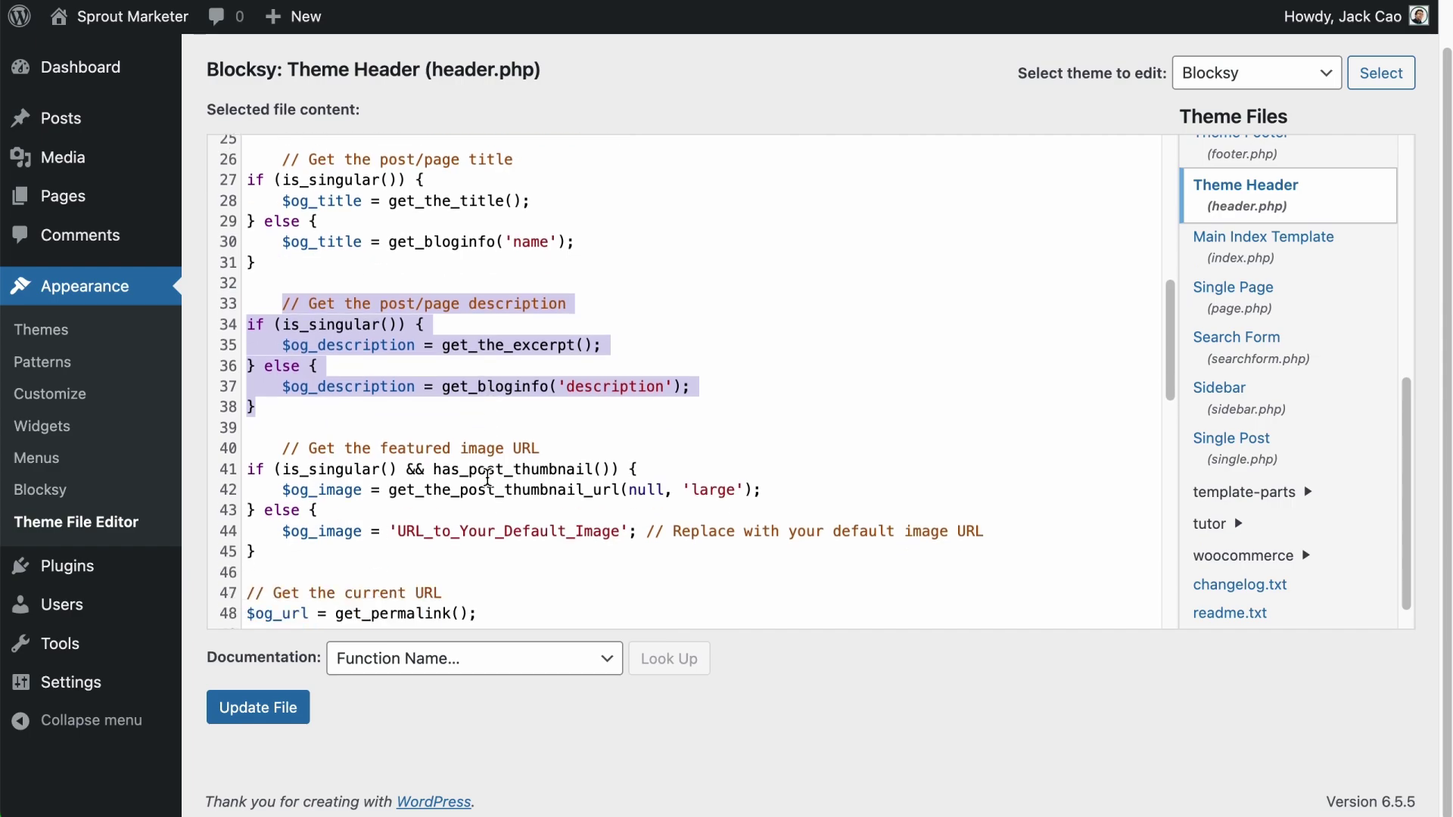
pyautogui.moveTo(281, 338); pyautogui.dragTo(513, 463)
pyautogui.scroll(-1, 321, 444)
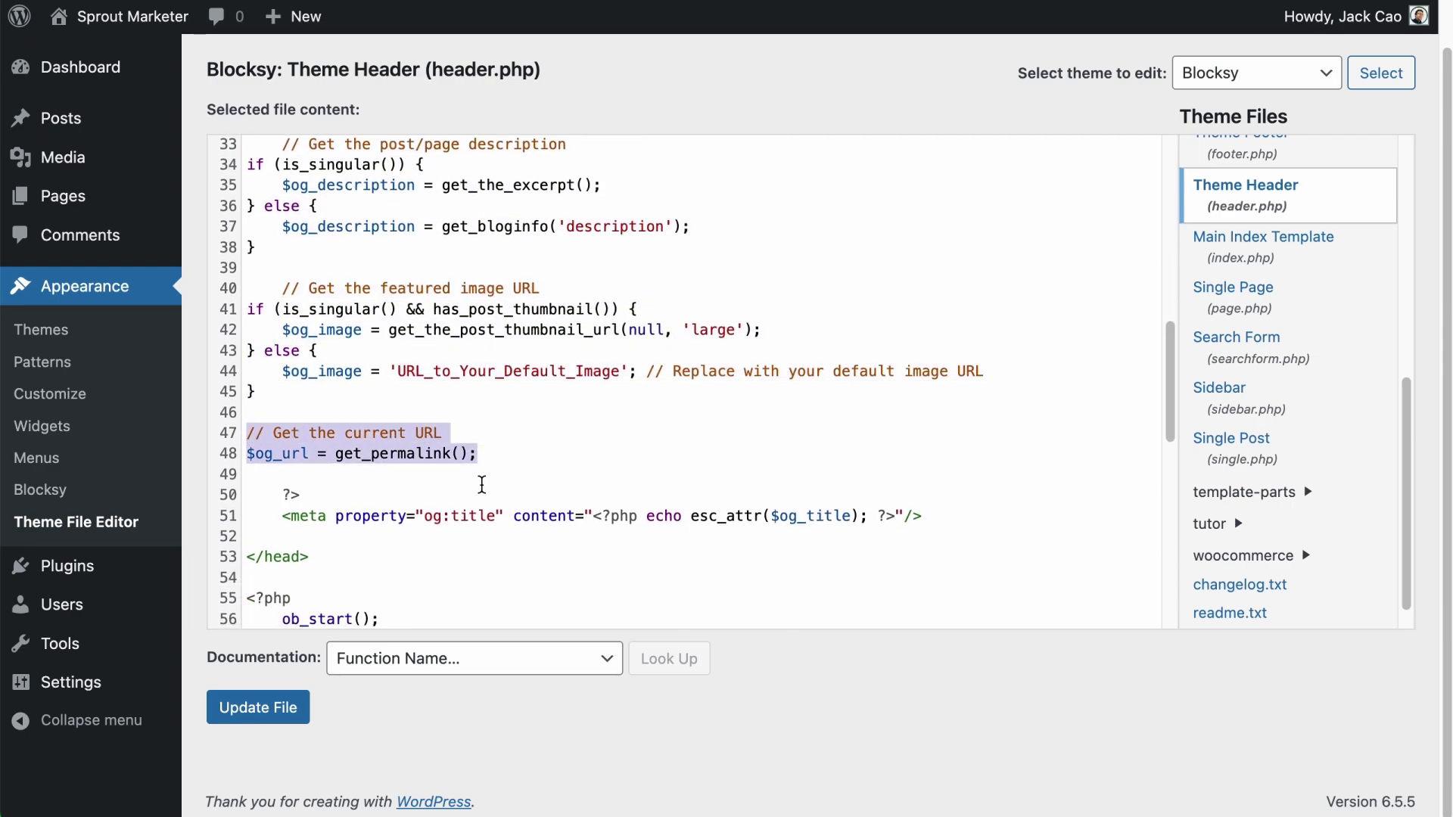
pyautogui.scroll(-3, 305, 367)
# Add indented og:type "website", og:description, og:url and og:image meta tags below og:title, echoing $og_description, $og_url and $og_image.
pyautogui.click(305, 402)
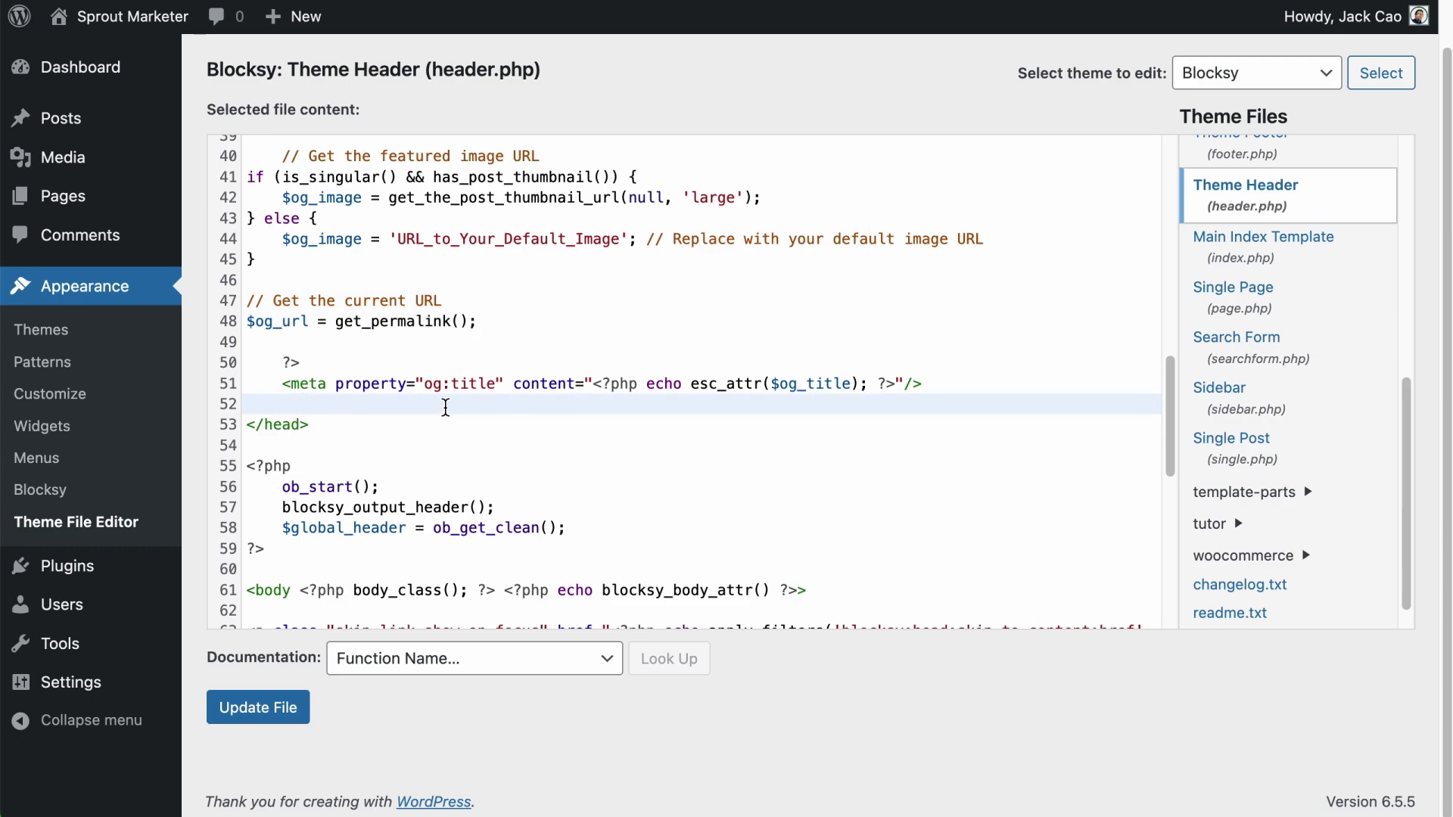
pyautogui.write('<meta property="og:type" content="website" /> <meta property="og:description" content="<?php echo esc_attr($og_description); ?>"/> <meta property="og:url" content="<?php echo esc_attr($og_url); ?>" /> <meta property="og:image" content="<?php echo esc_url($og_image); ?>" />')
pyautogui.click(252, 426)
pyautogui.press('Tab')
pyautogui.click(252, 446)
pyautogui.press('Tab')
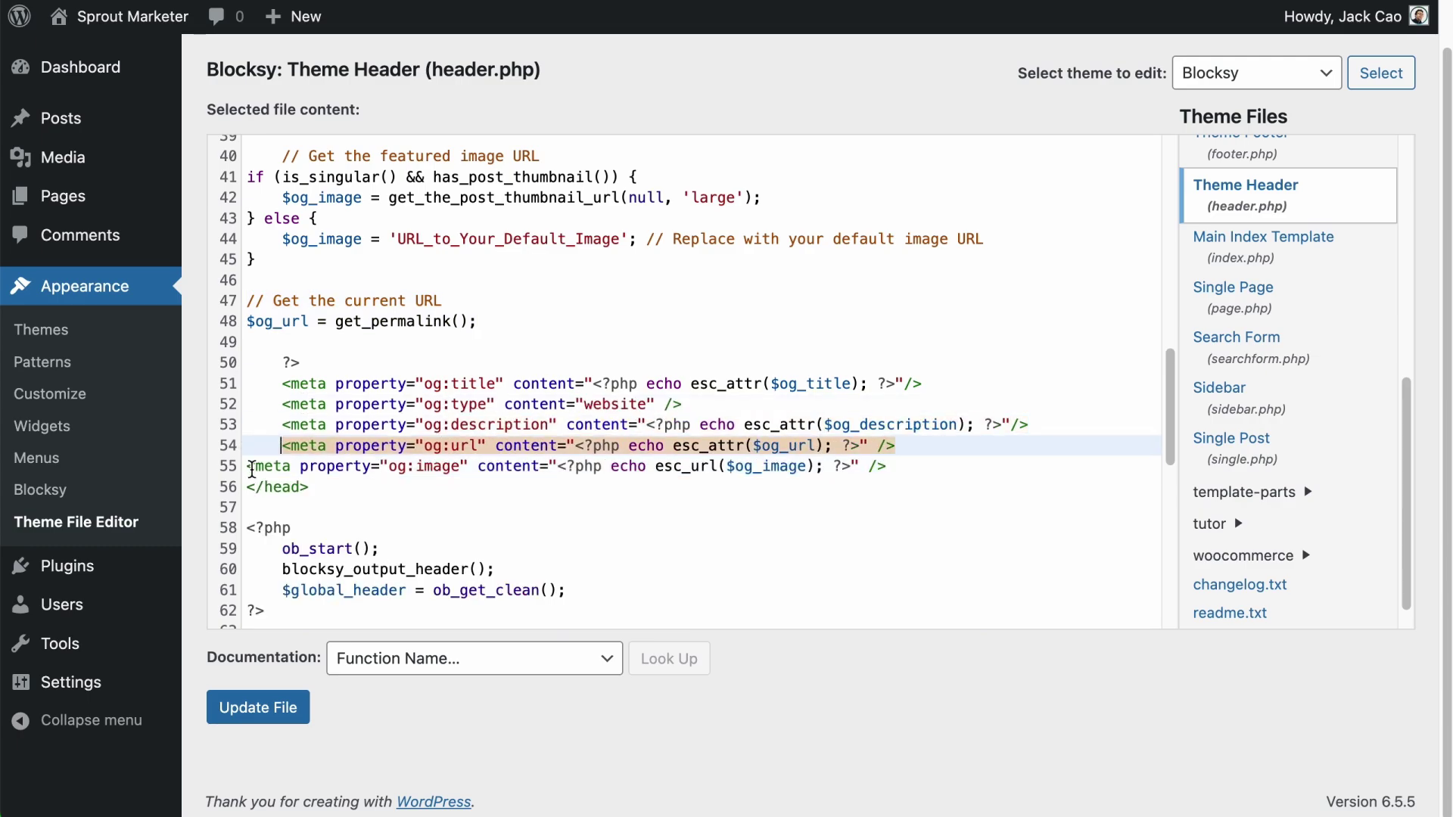
pyautogui.click(252, 466)
pyautogui.press('Tab')
# Review the content values of the og:type, og:description, og:url and og:image tags.
pyautogui.moveTo(288, 402); pyautogui.dragTo(683, 405)
pyautogui.moveTo(586, 406); pyautogui.dragTo(850, 383)
pyautogui.moveTo(645, 424); pyautogui.dragTo(962, 422)
pyautogui.moveTo(577, 446); pyautogui.dragTo(860, 465)
# Save header.php and reload the post's page source beside the editor to check the new meta tags.
pyautogui.click(244, 711)
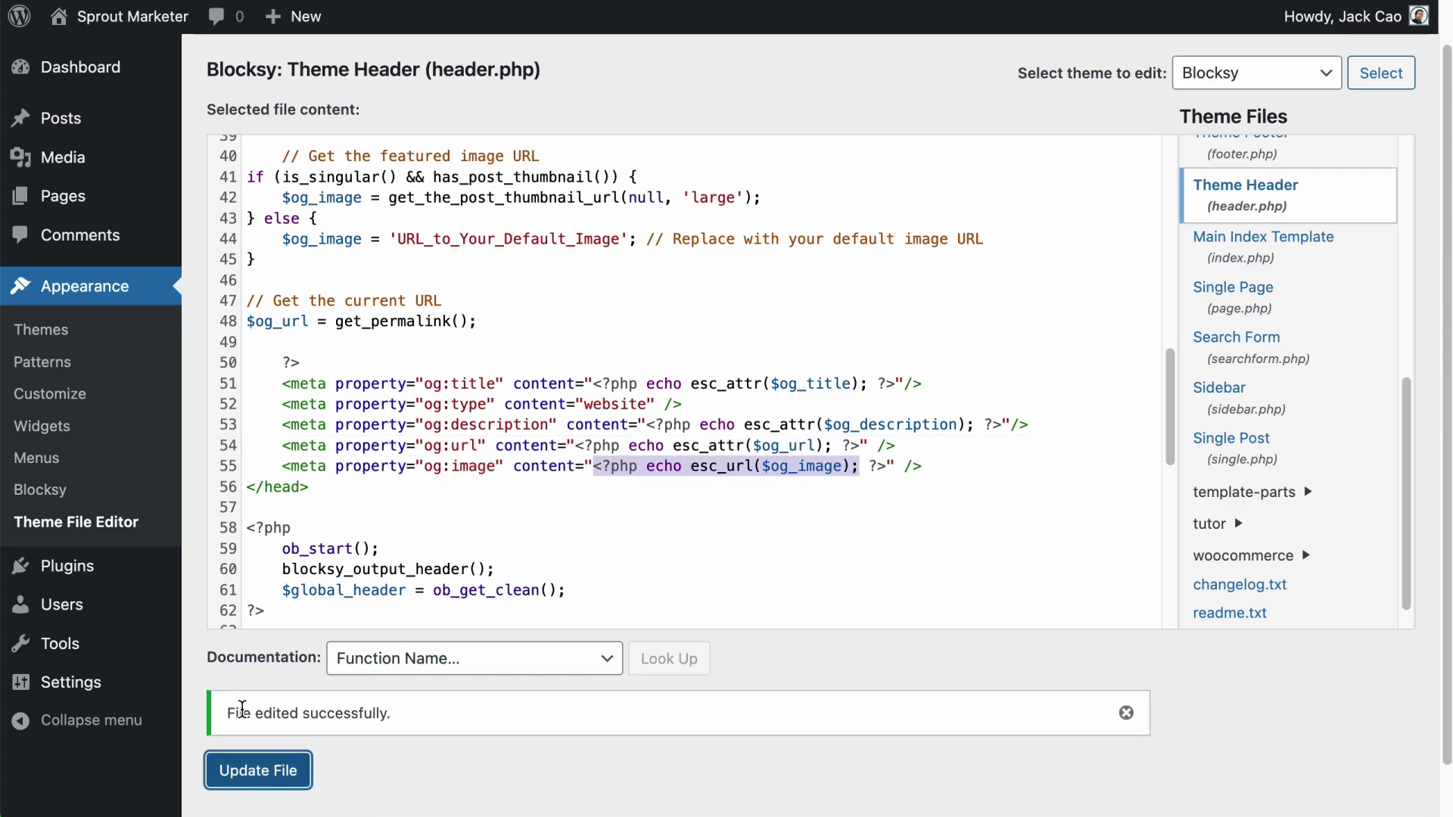
pyautogui.moveTo(1449, 503); pyautogui.dragTo(800, 530)
pyautogui.click(919, 3)
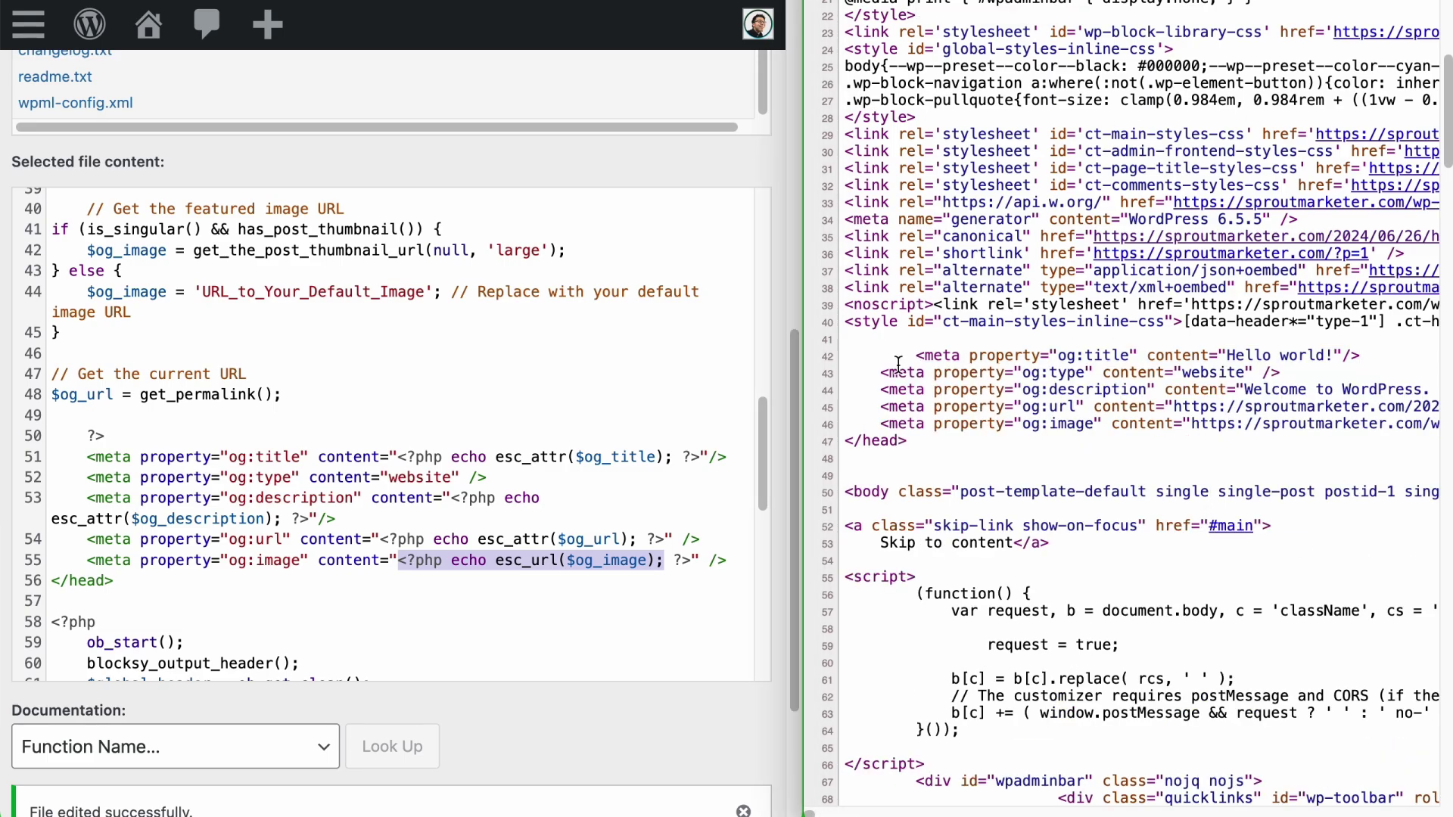
# Insert two blank lines between ?> and the og:title tag, save header.php and refresh the page source.
pyautogui.click(120, 437)
pyautogui.press('Return')
pyautogui.press('Return')
pyautogui.scroll(-2, 141, 585)
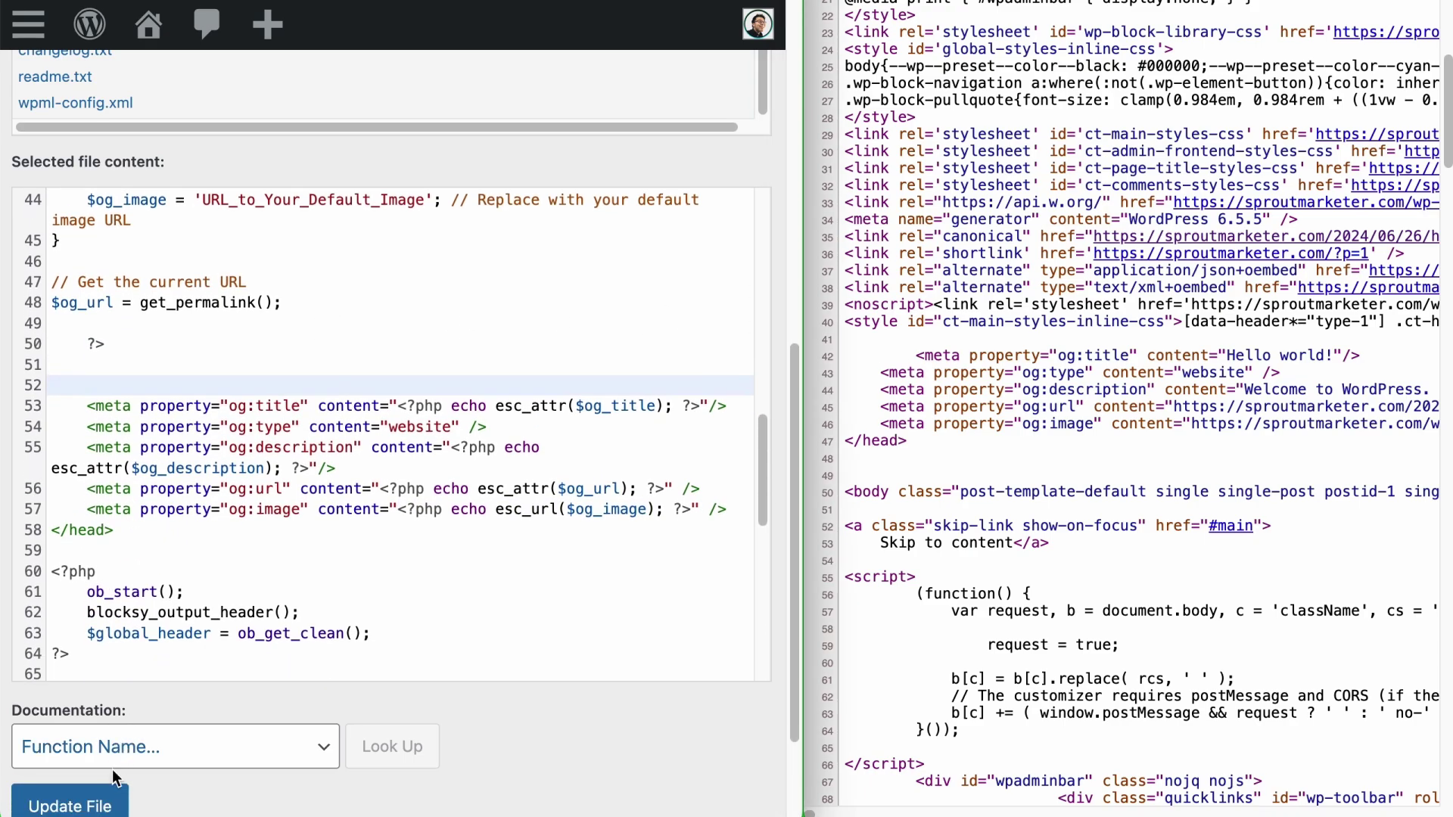
pyautogui.click(107, 803)
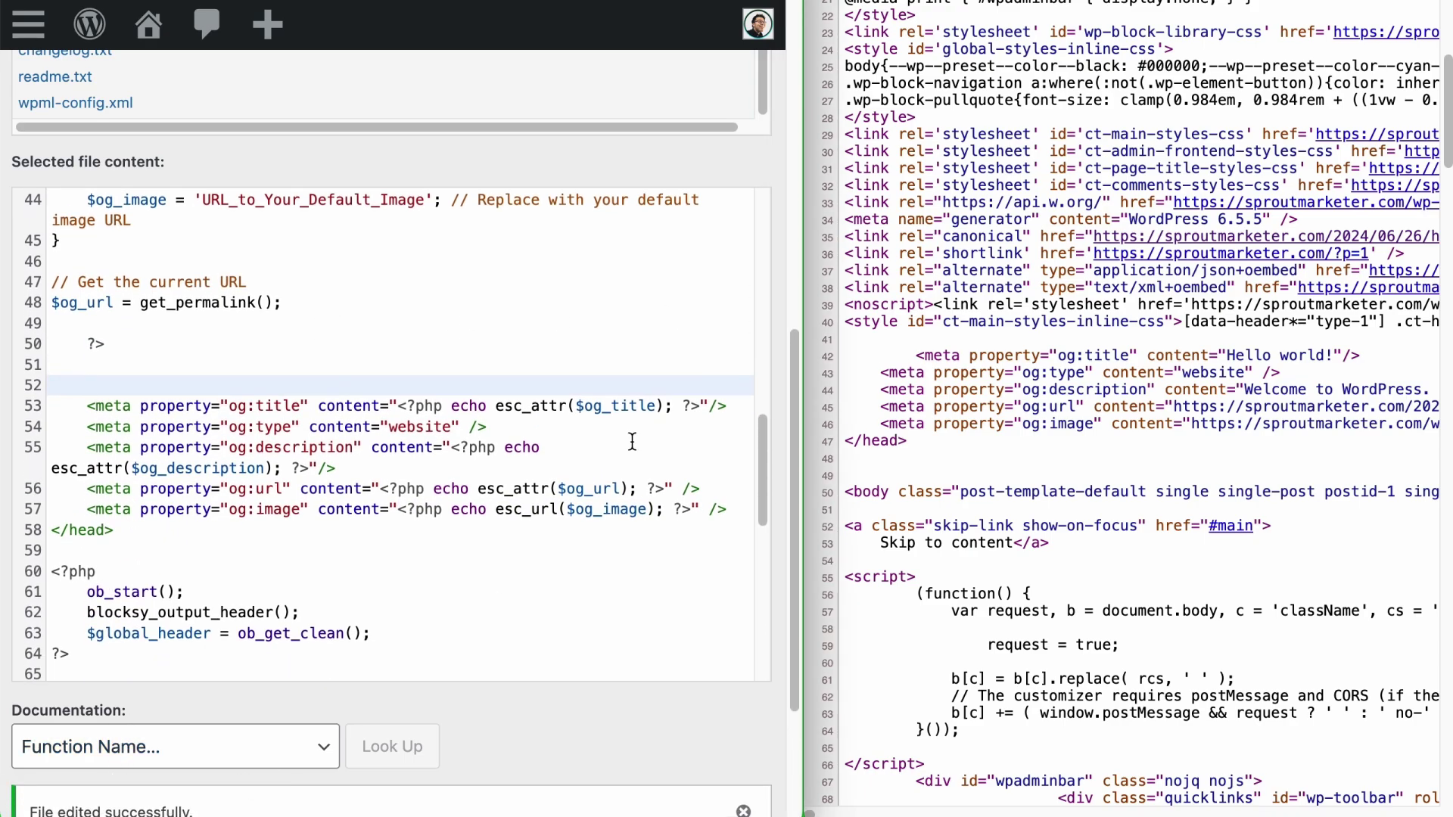
pyautogui.click(873, 359)
pyautogui.press('super+r')
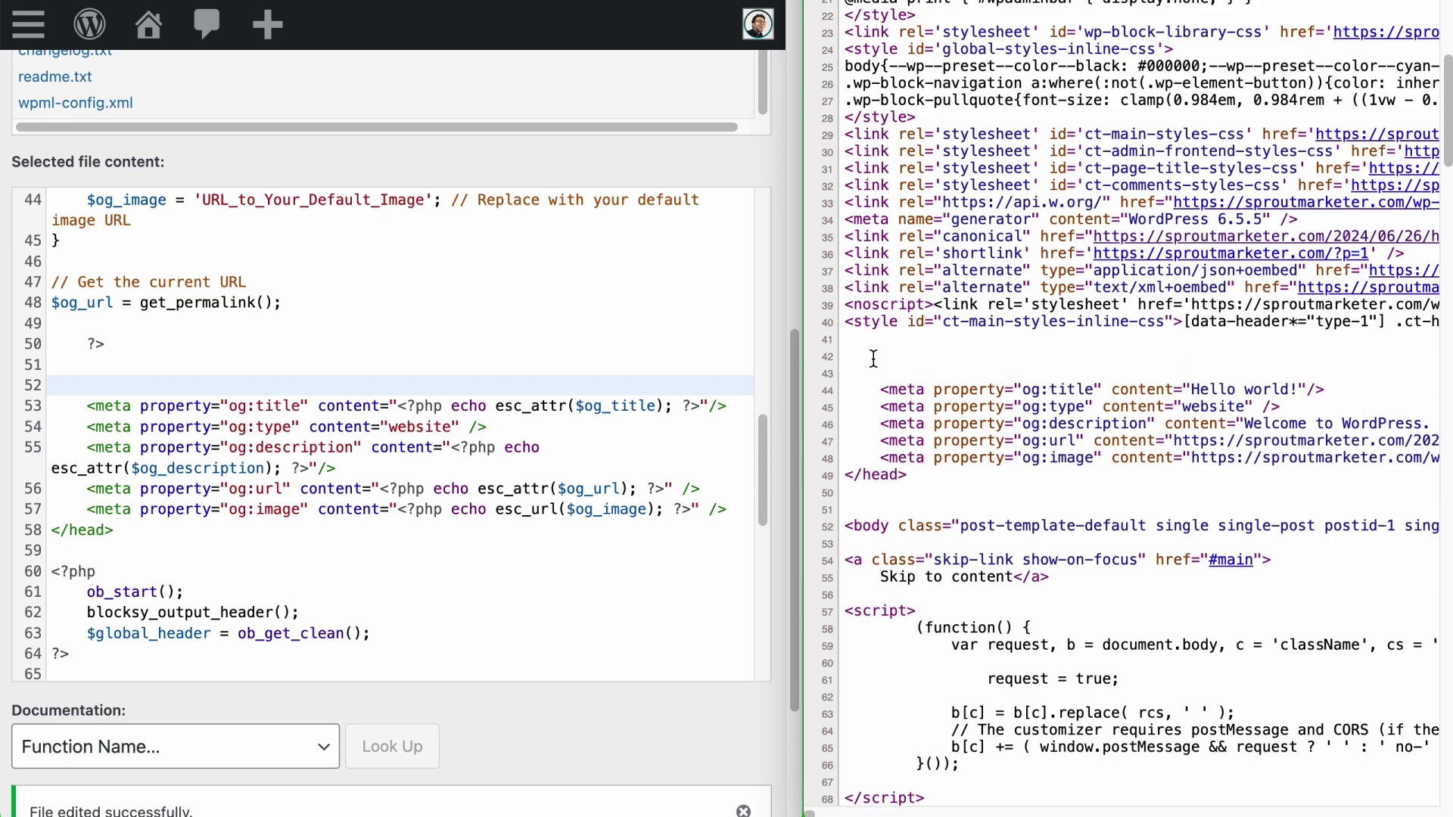
pyautogui.moveTo(151, 533); pyautogui.dragTo(72, 233)
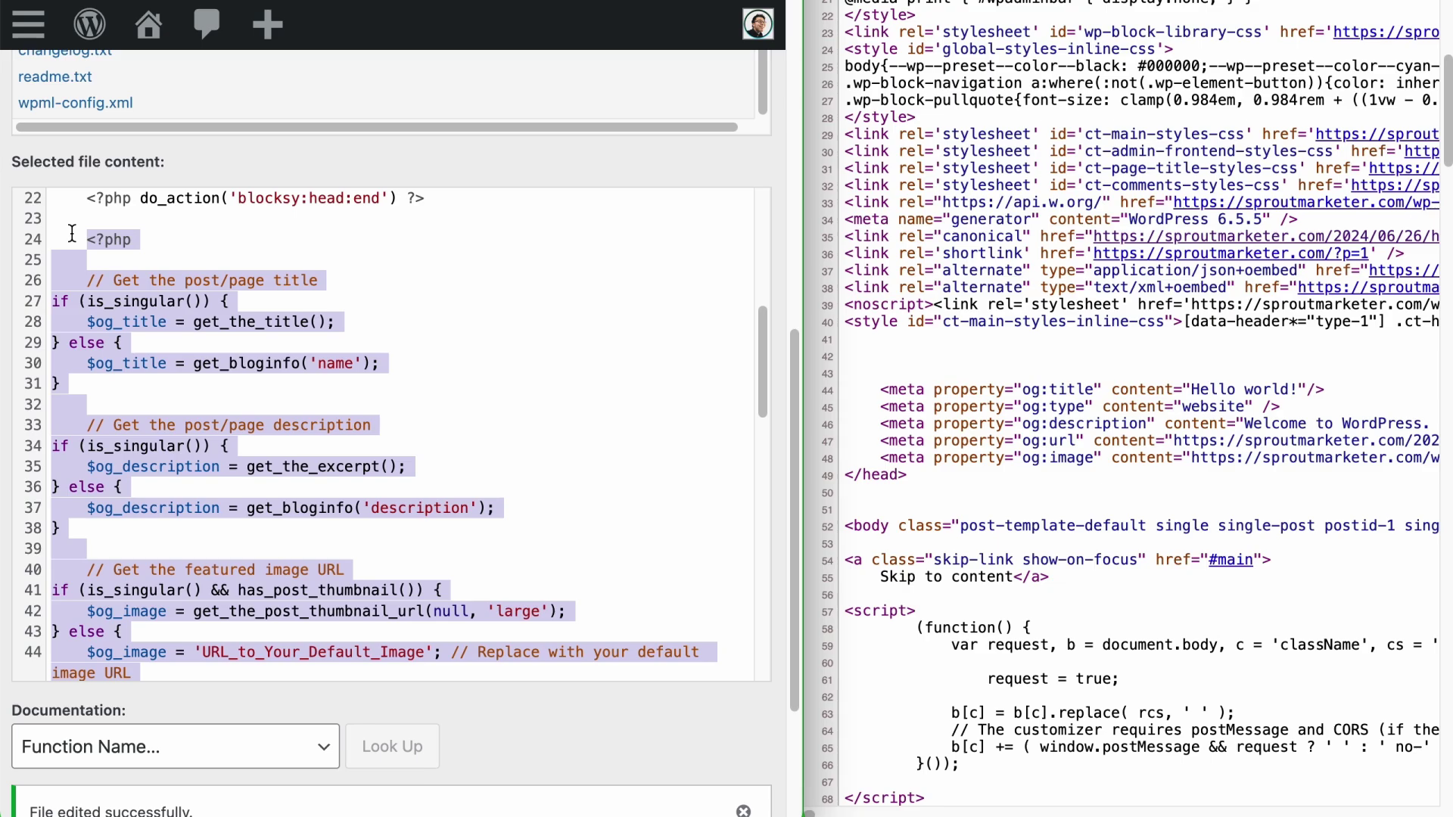
pyautogui.click(1173, 79)
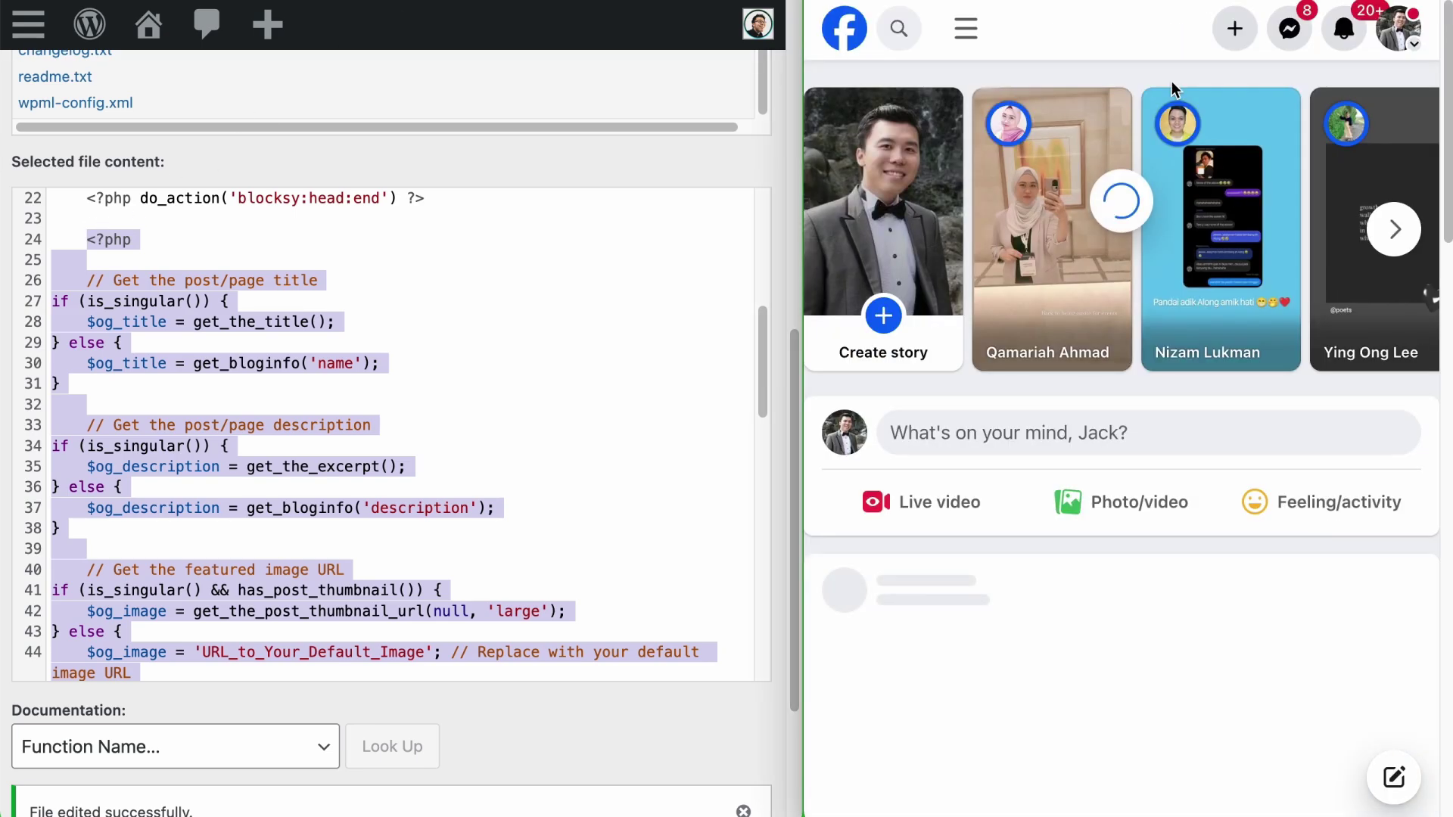
pyautogui.click(1012, 433)
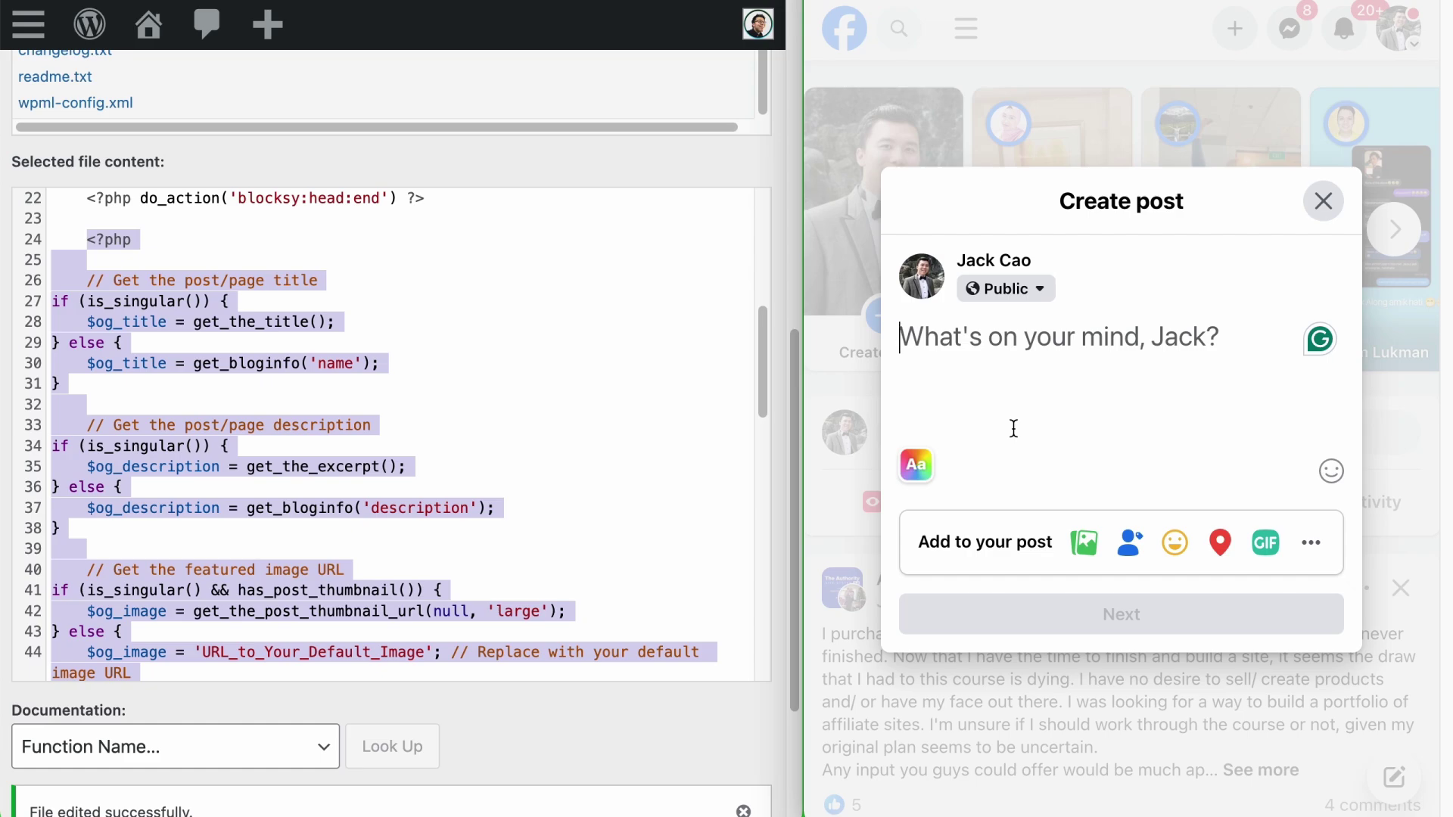
pyautogui.write('https://sproutmarketer.com/2024/06/26/hello-world/')
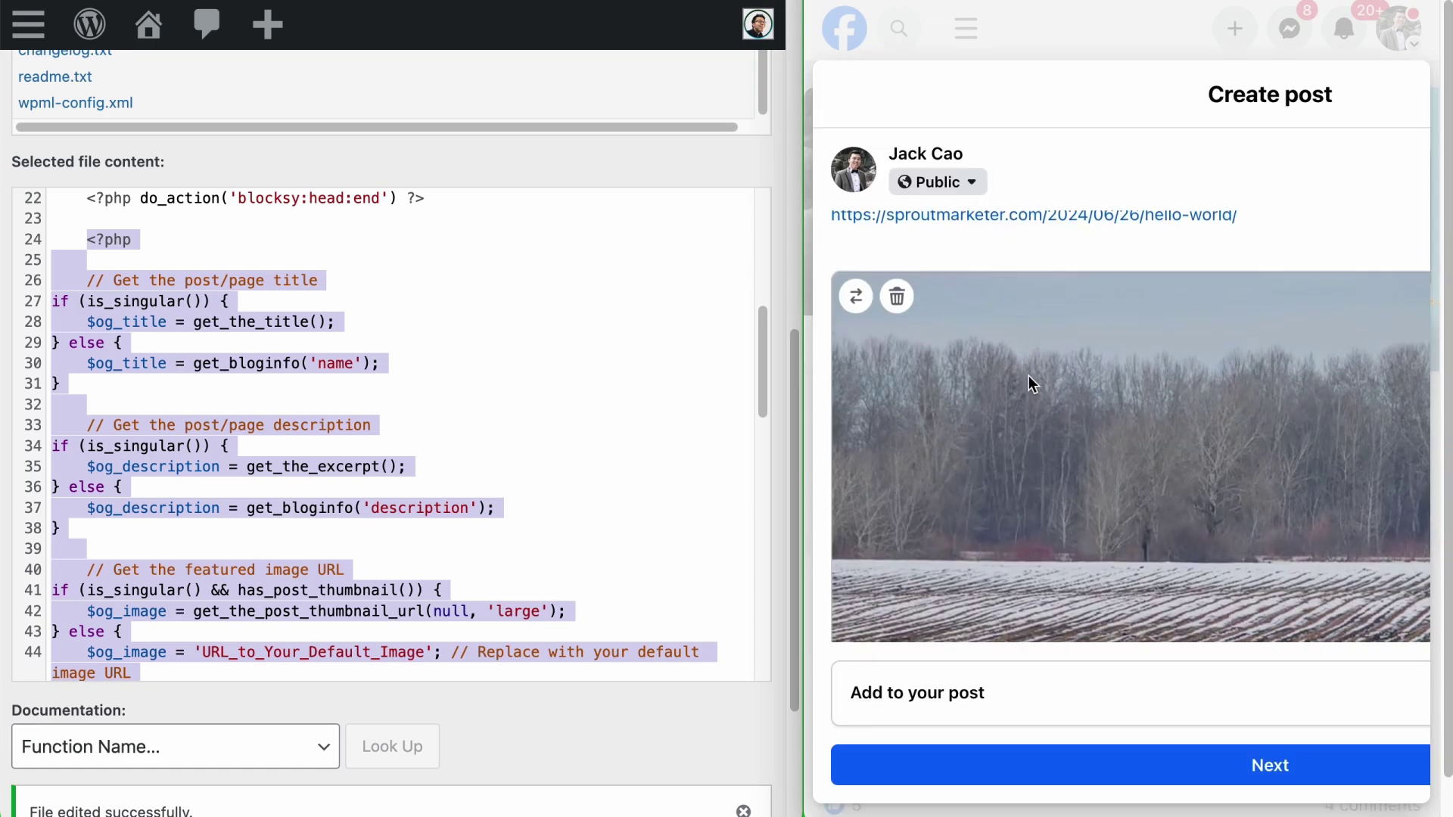
pyautogui.moveTo(809, 347); pyautogui.dragTo(10, 367)
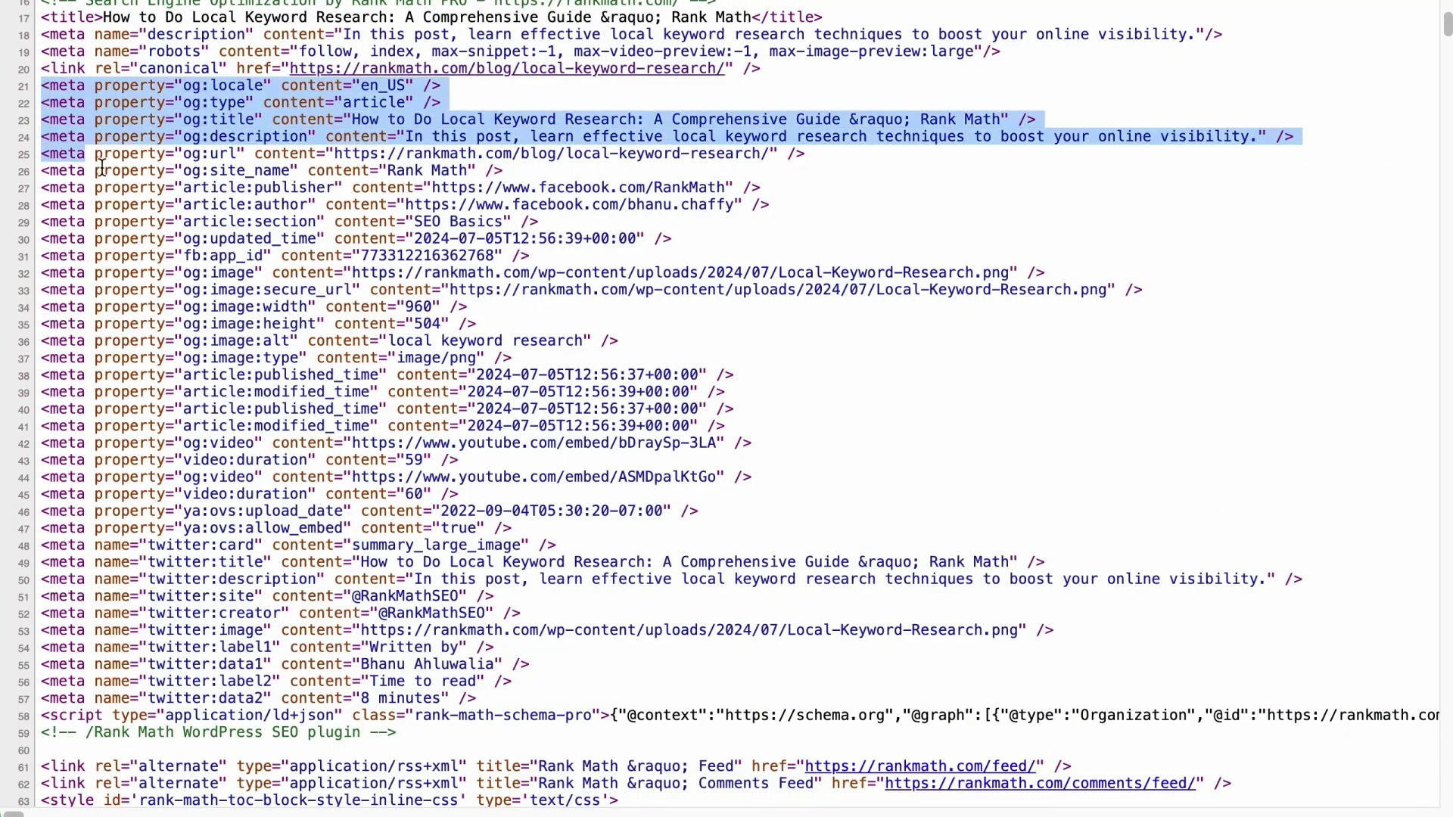
# Examine the Open Graph and Twitter meta tags in the source of Rank Math's local keyword research article.
pyautogui.moveTo(101, 167); pyautogui.dragTo(483, 702)
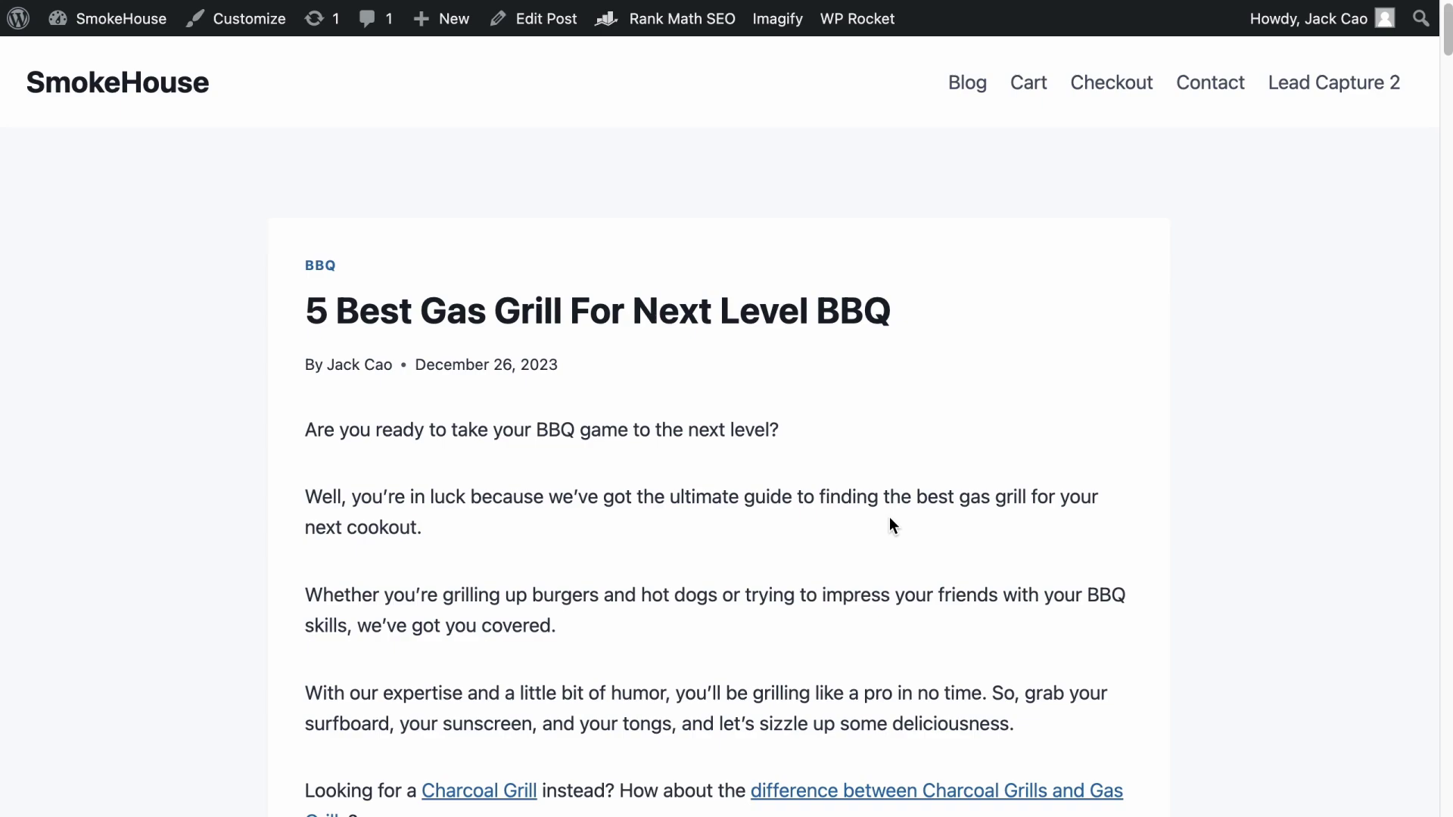
# View the page source of the "5 Best Gas Grill For Next Level BBQ" post and examine its og:locale tag.
pyautogui.rightClick(838, 394)
pyautogui.click(910, 731)
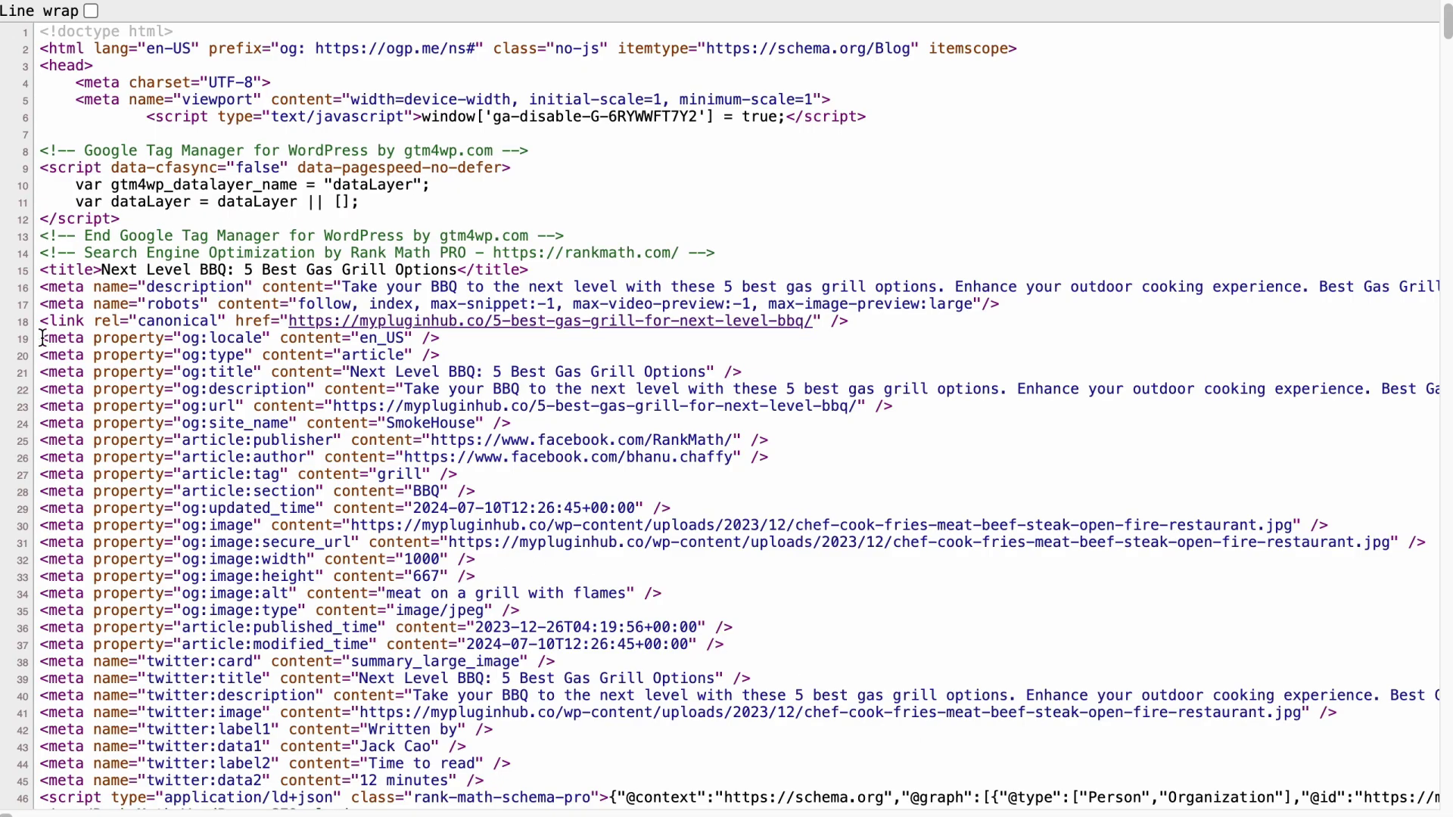
pyautogui.moveTo(42, 338); pyautogui.dragTo(452, 337)
pyautogui.click(453, 338)
pyautogui.moveTo(280, 338); pyautogui.dragTo(414, 338)
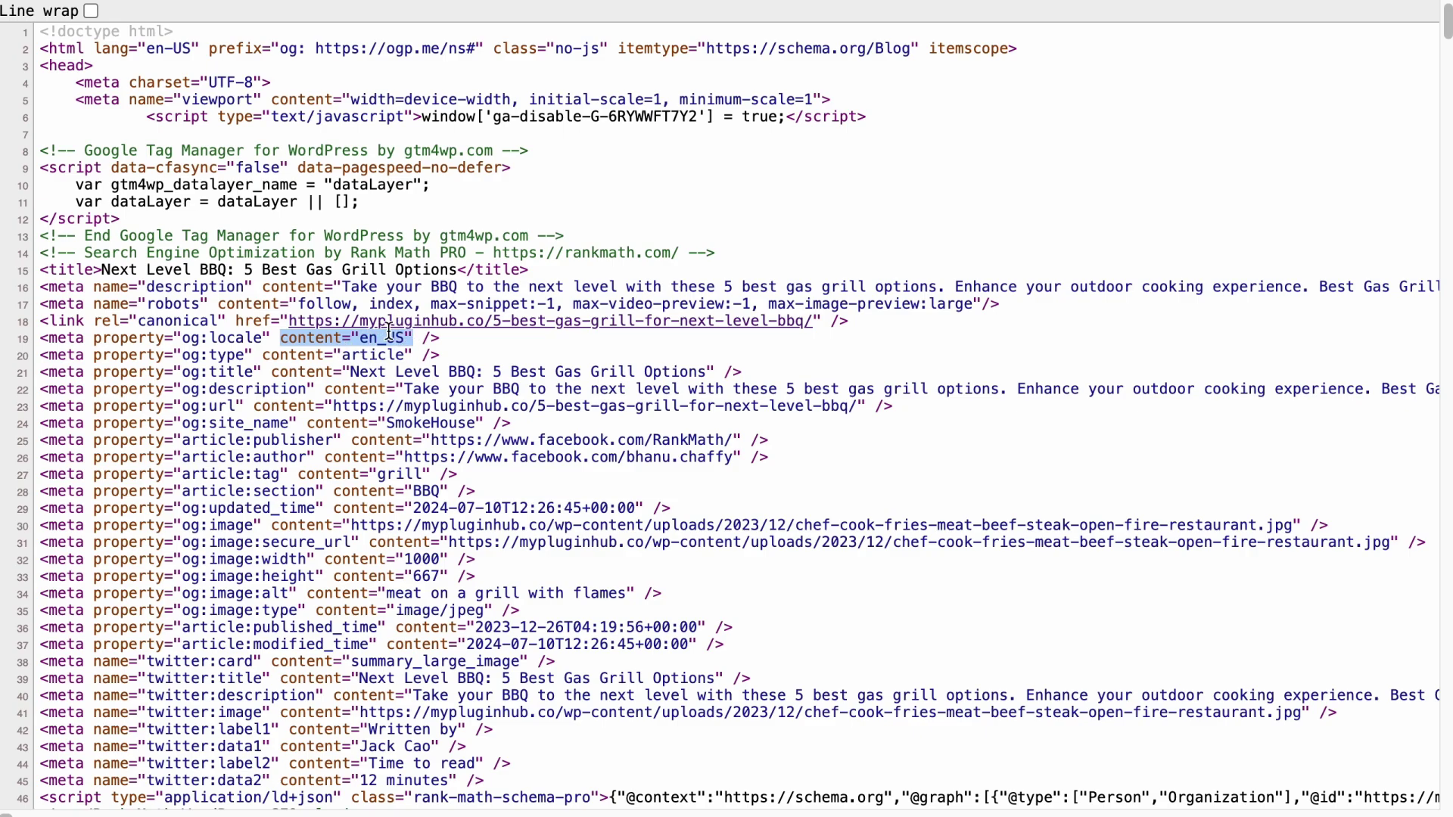
# Open WordPress General Settings and compare the Site Language option with the og:locale tag in the page source.
pyautogui.hotkey('ctrl', 'alt', 'Right')
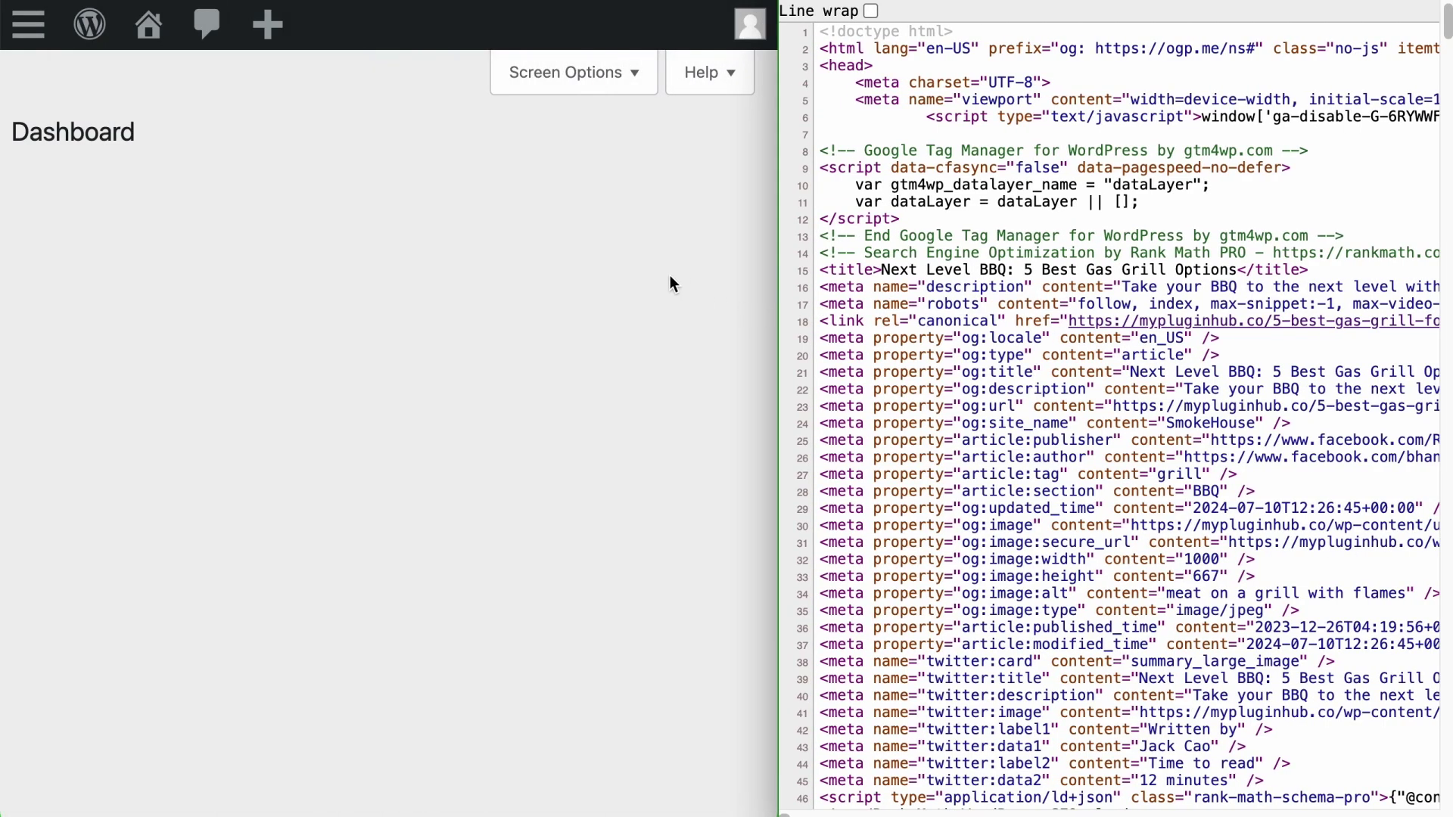
pyautogui.click(36, 48)
pyautogui.click(22, 678)
pyautogui.scroll(-5, 46, 529)
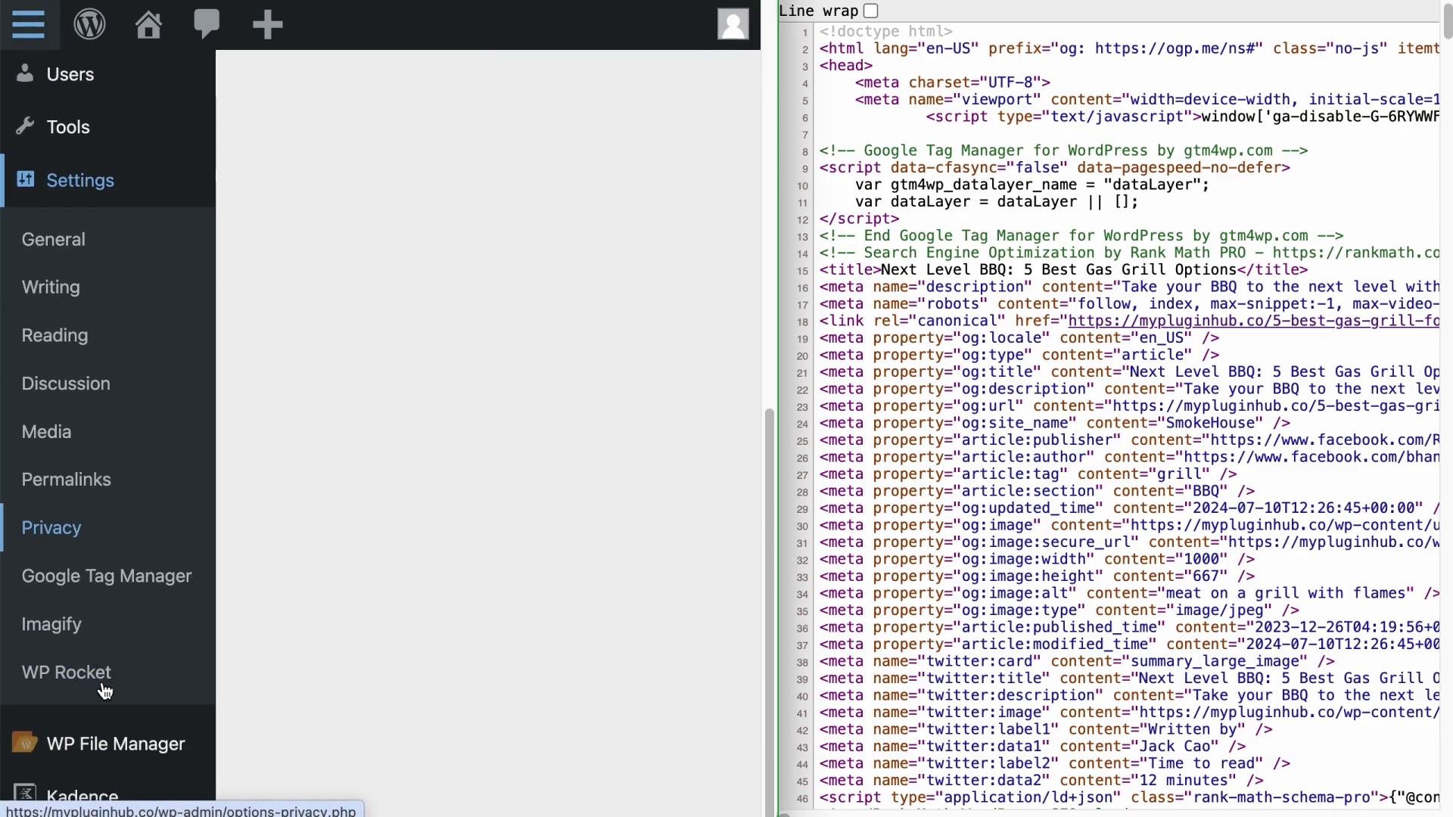
pyautogui.click(72, 237)
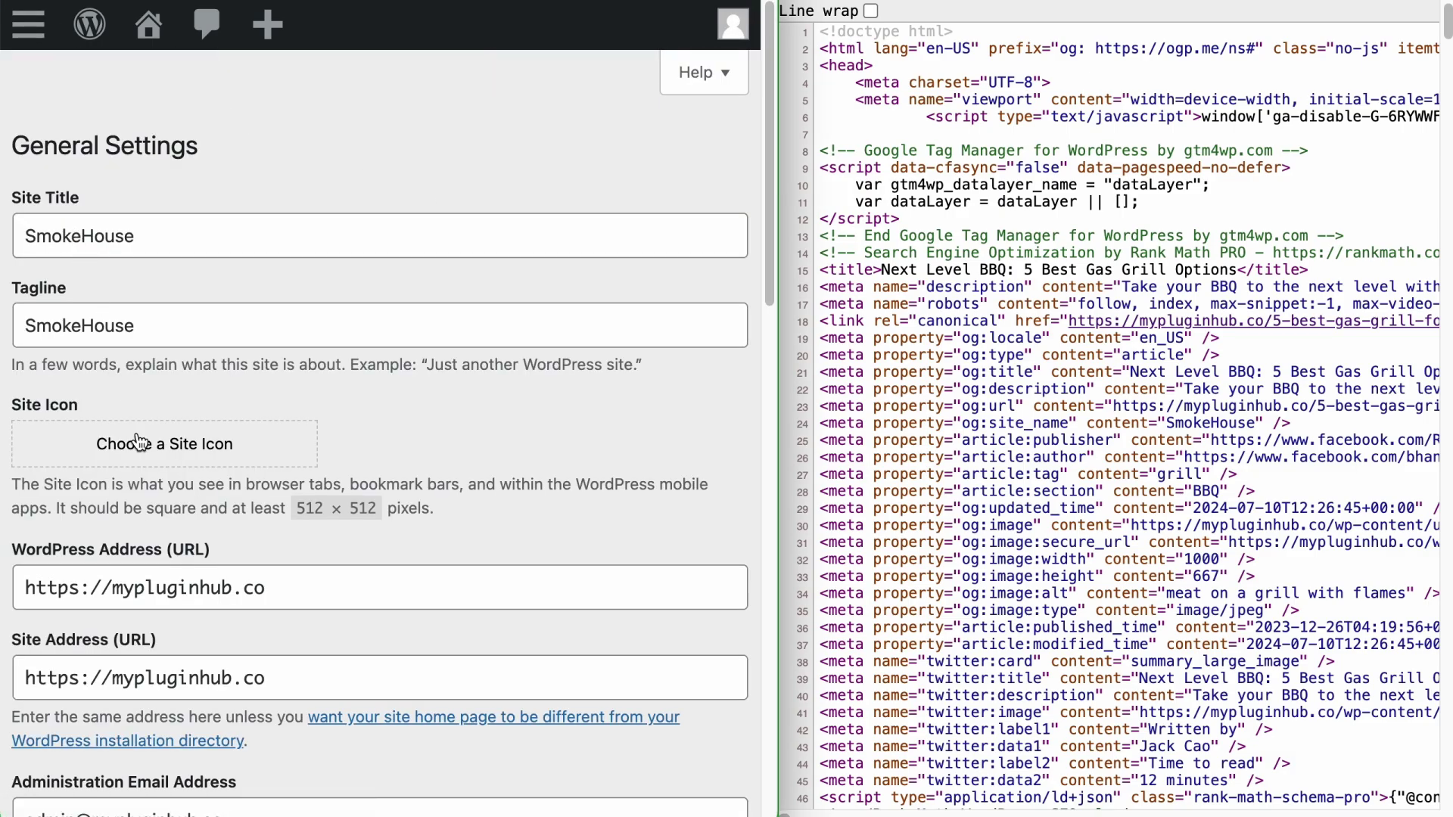
pyautogui.scroll(-5, 129, 443)
pyautogui.scroll(-5, 138, 443)
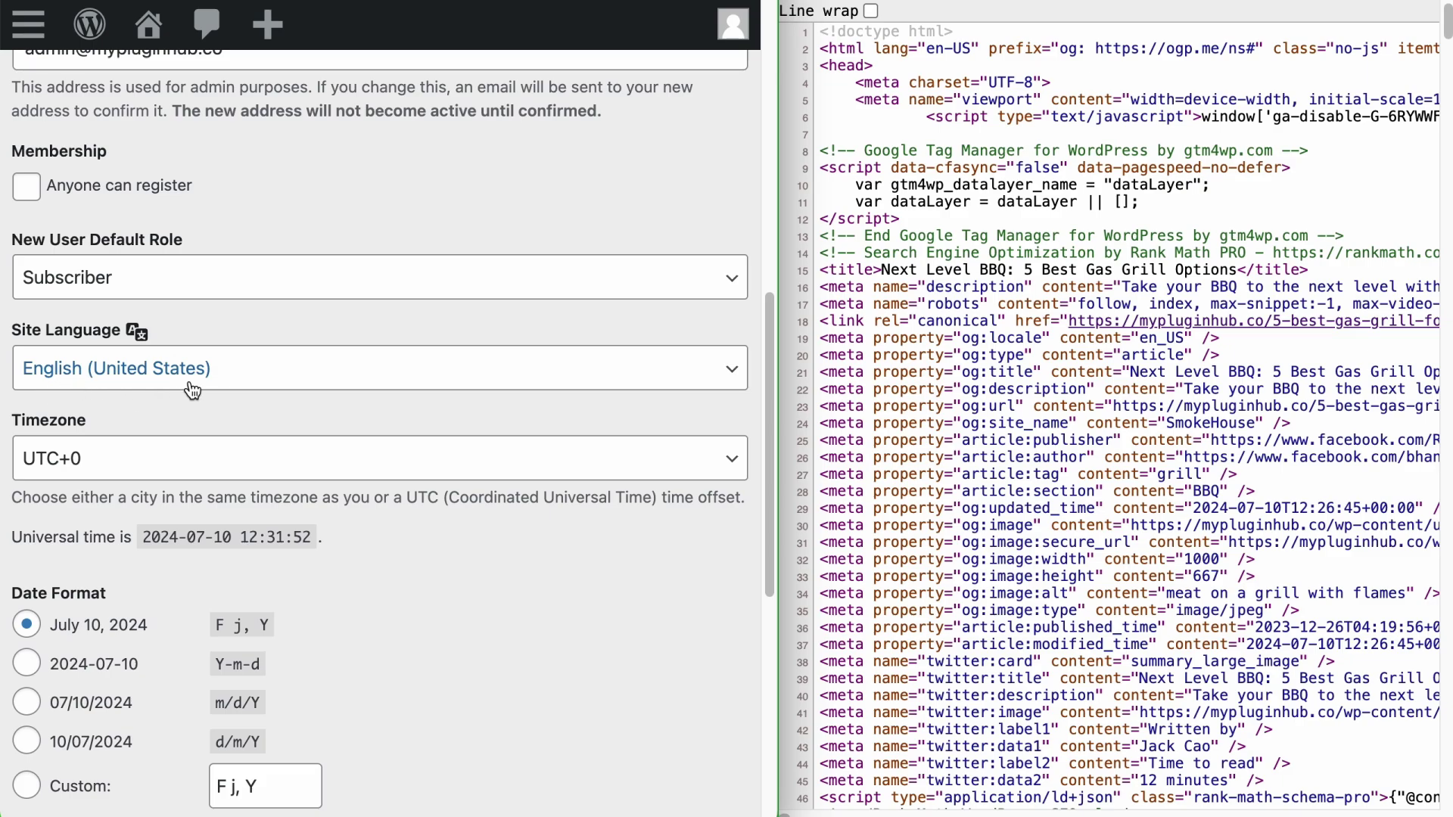
pyautogui.moveTo(1060, 338); pyautogui.dragTo(1194, 339)
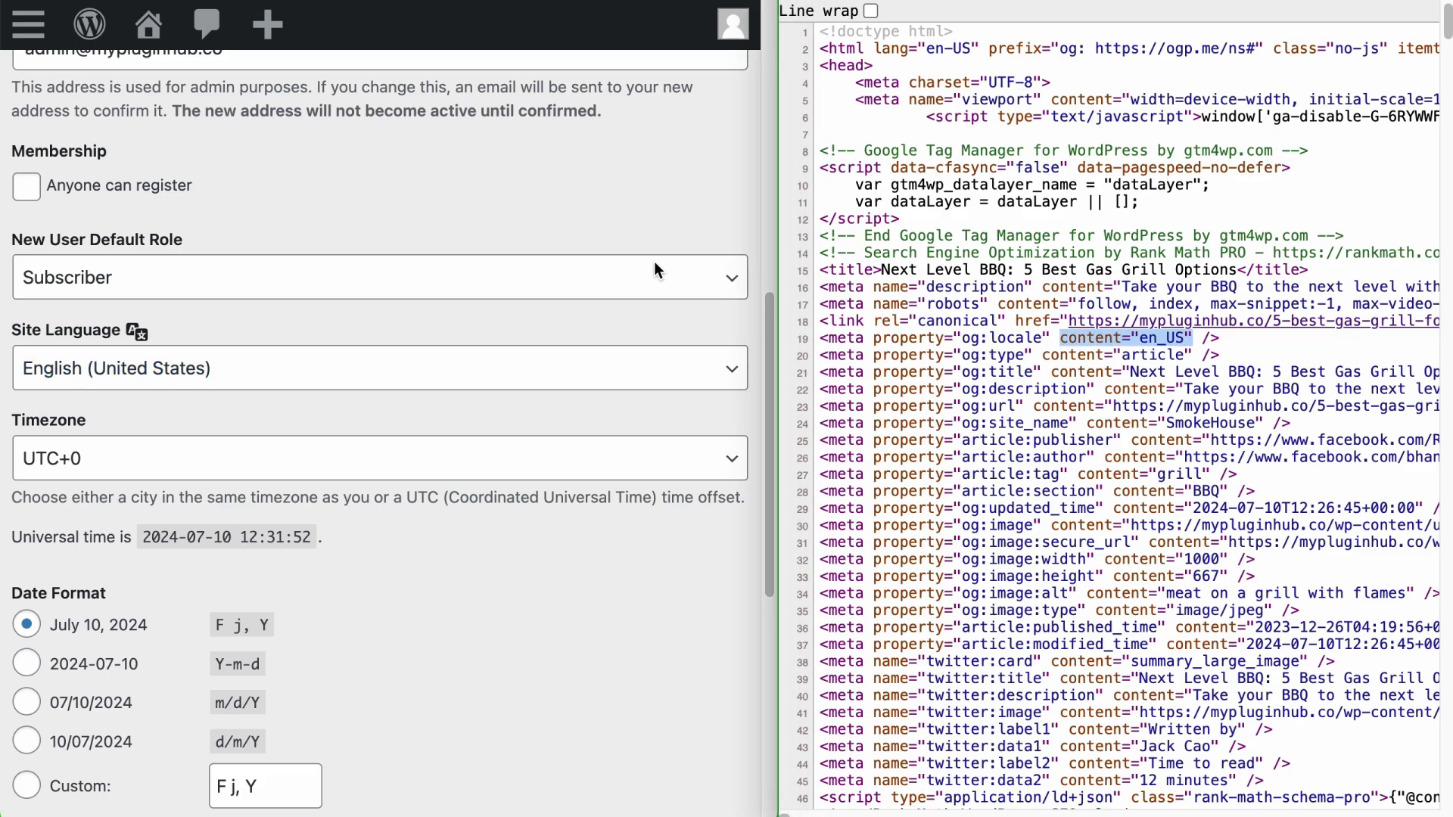
# Set the Site Language to Deutsch (Sie) and save the General Settings.
pyautogui.click(461, 356)
pyautogui.click(453, 400)
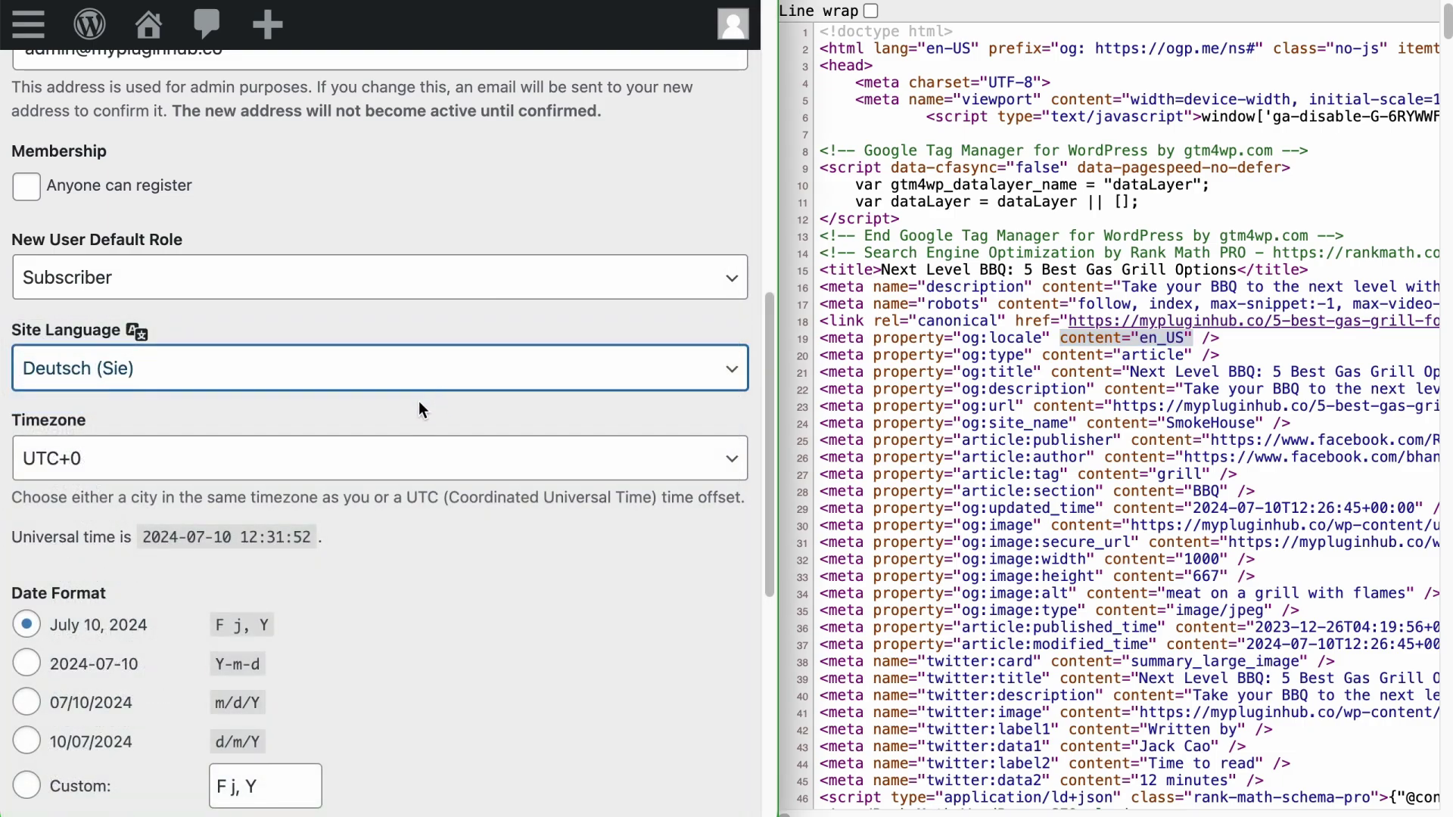
pyautogui.scroll(-8, 419, 401)
pyautogui.click(66, 672)
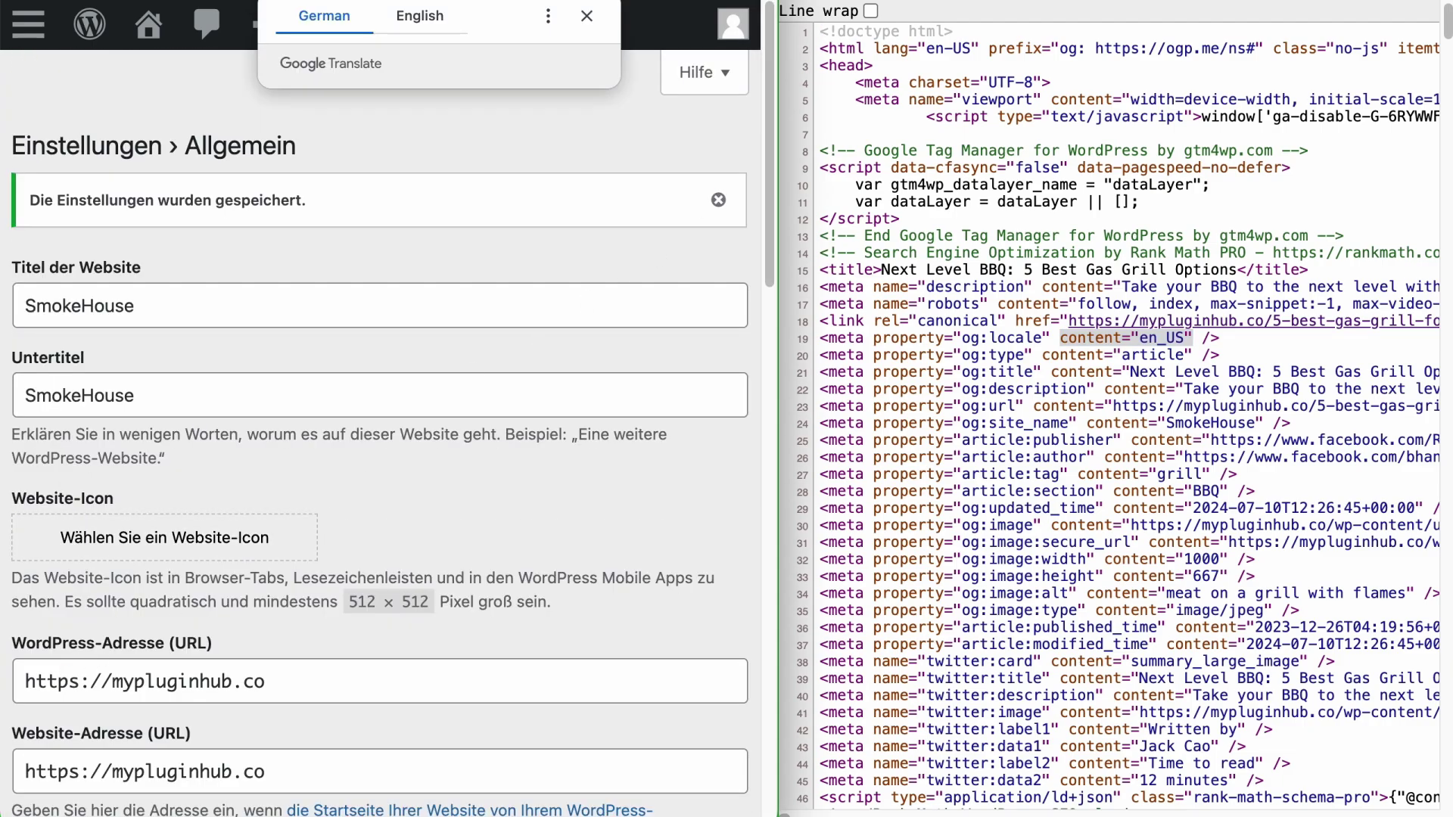
# Refresh the page source to examine the og:locale tag, and skim Rank Math's guide on adding a filter/hook to a website.
pyautogui.hotkey('ctrl', 'r')
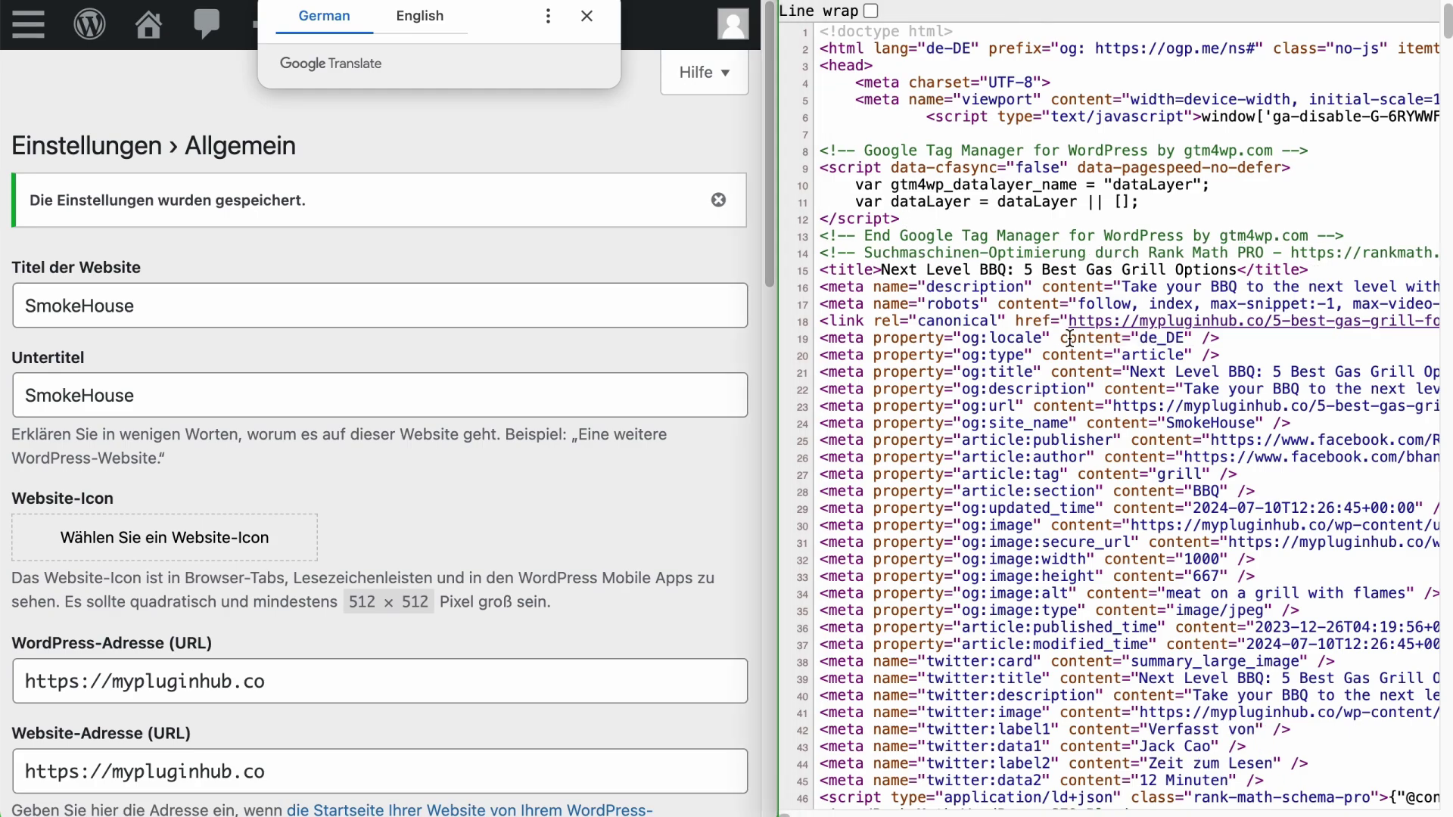
pyautogui.moveTo(1069, 338); pyautogui.dragTo(1198, 338)
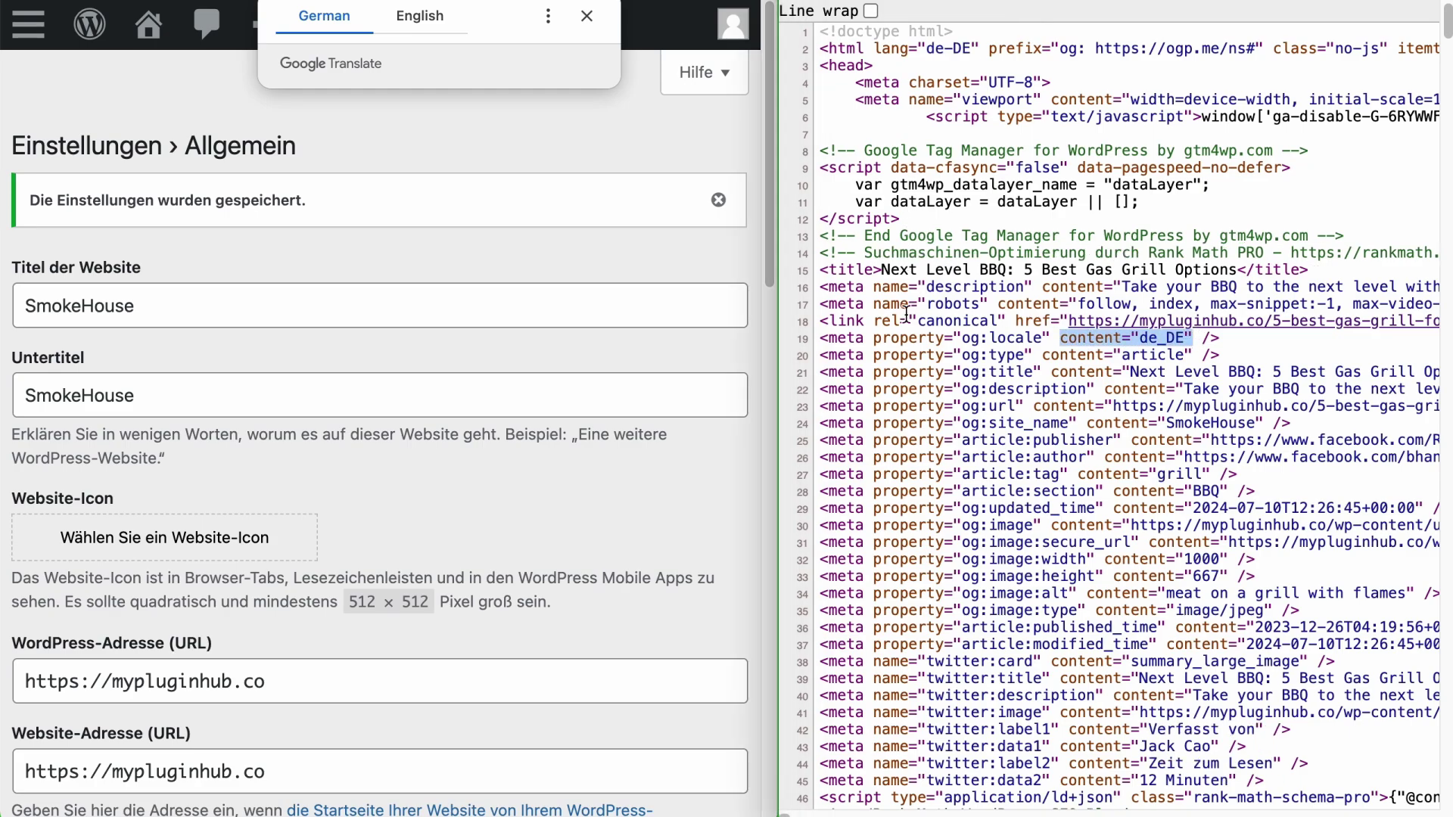
pyautogui.moveTo(777, 325); pyautogui.dragTo(2, 354)
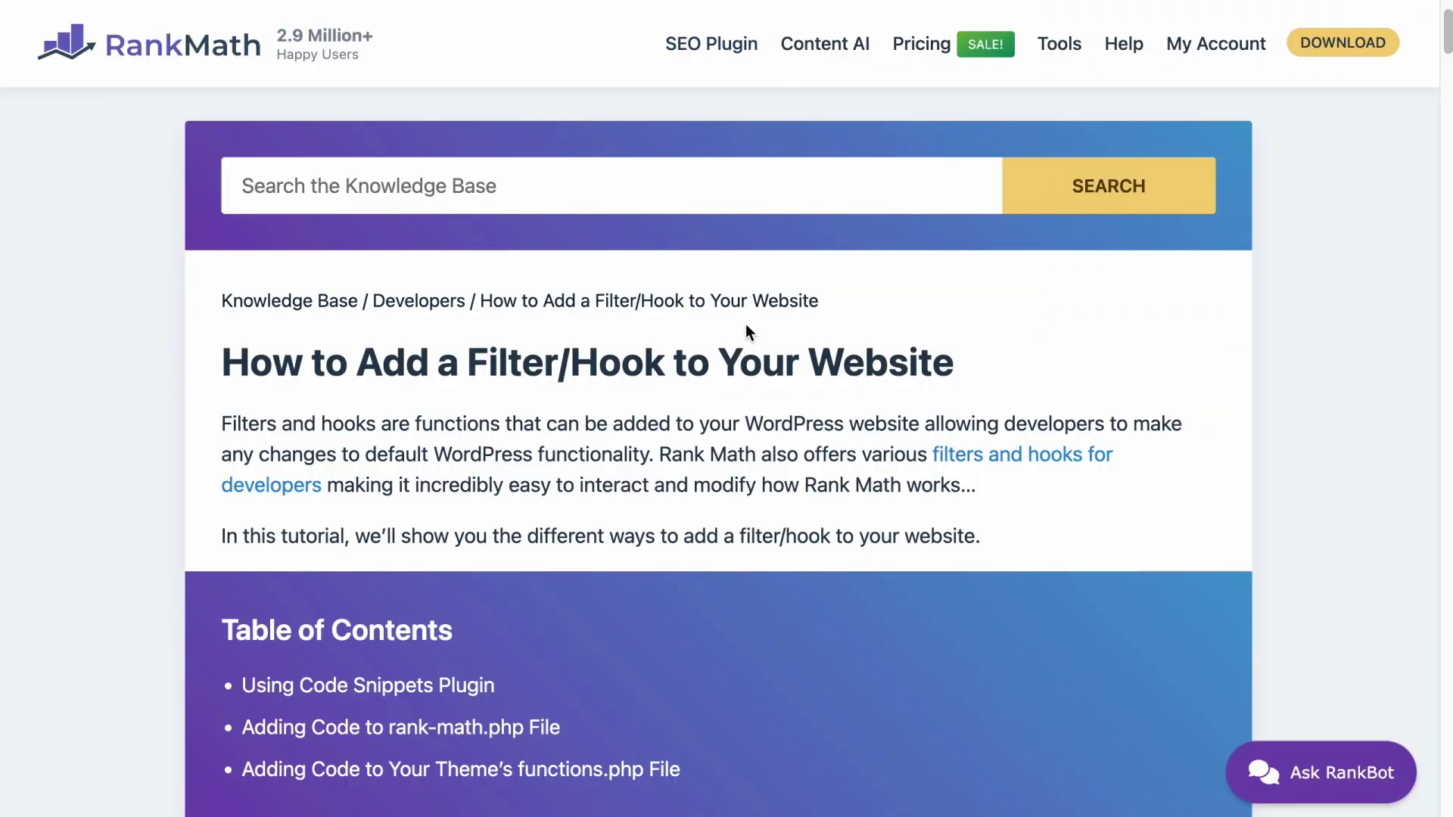
pyautogui.scroll(-12, 738, 384)
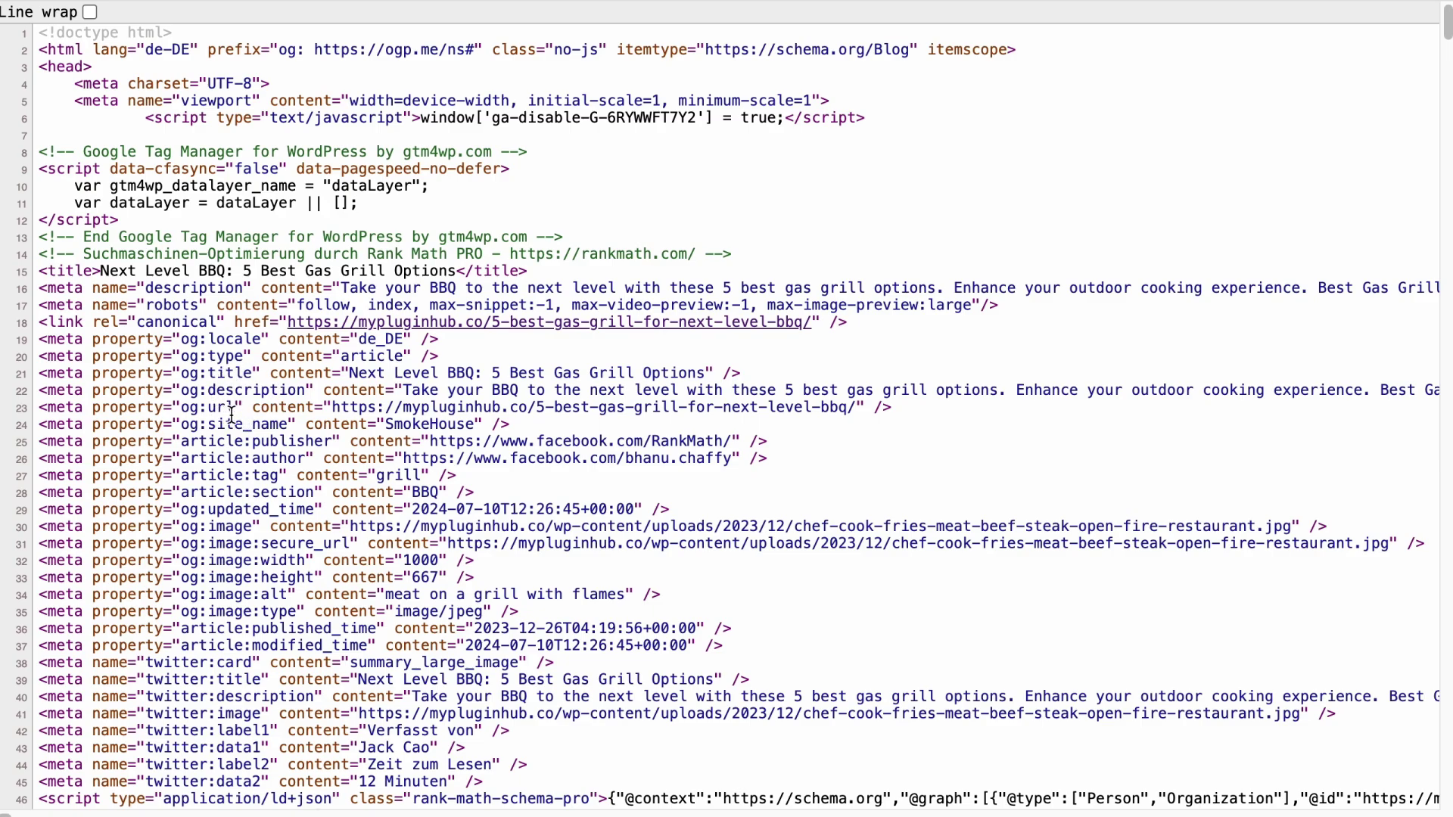
# Examine the og:site_name tag and find the Website Name in Rank Math's Local SEO settings under Titles & Meta.
pyautogui.moveTo(43, 426); pyautogui.dragTo(550, 437)
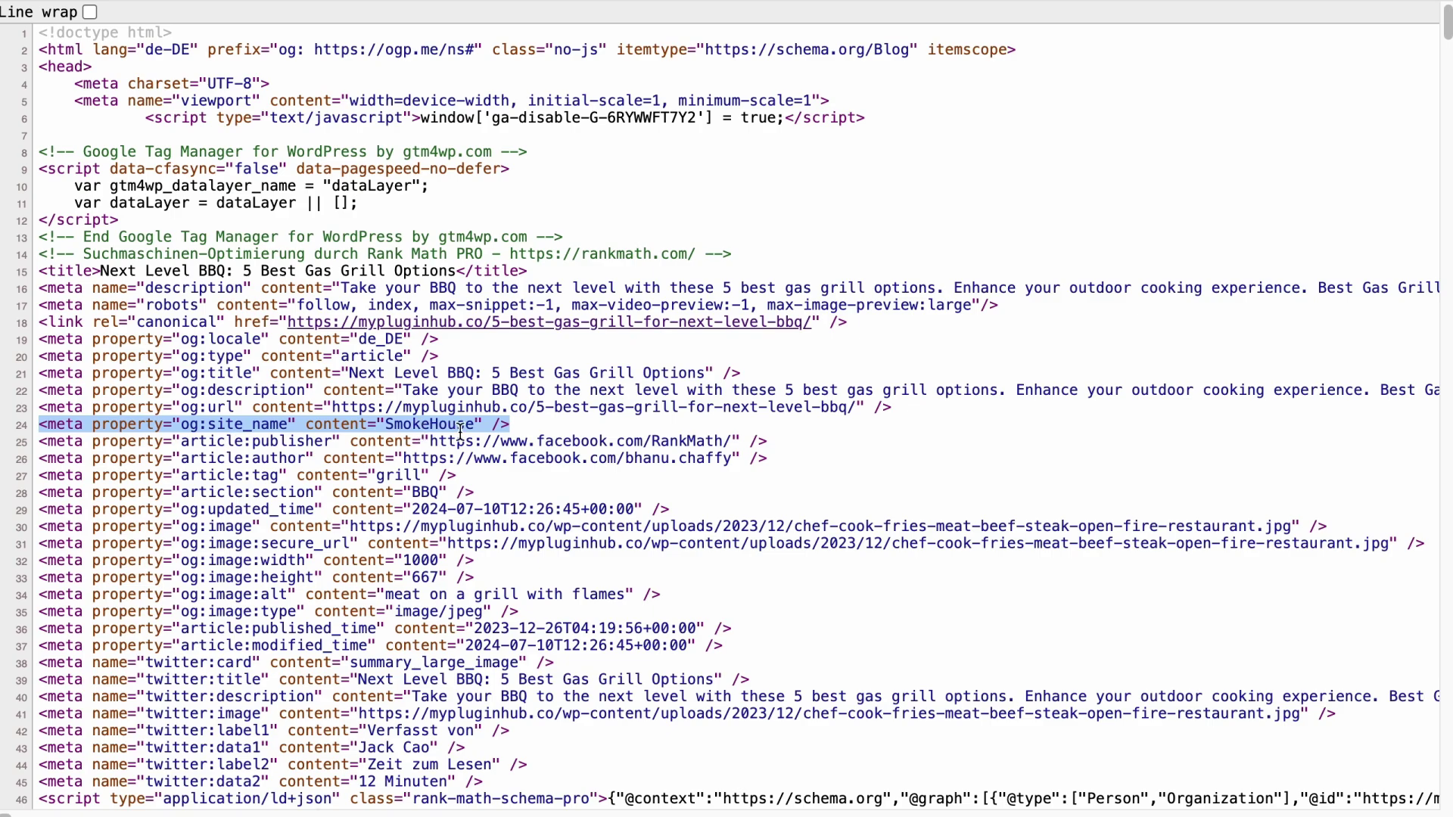
pyautogui.scroll(-1, 464, 431)
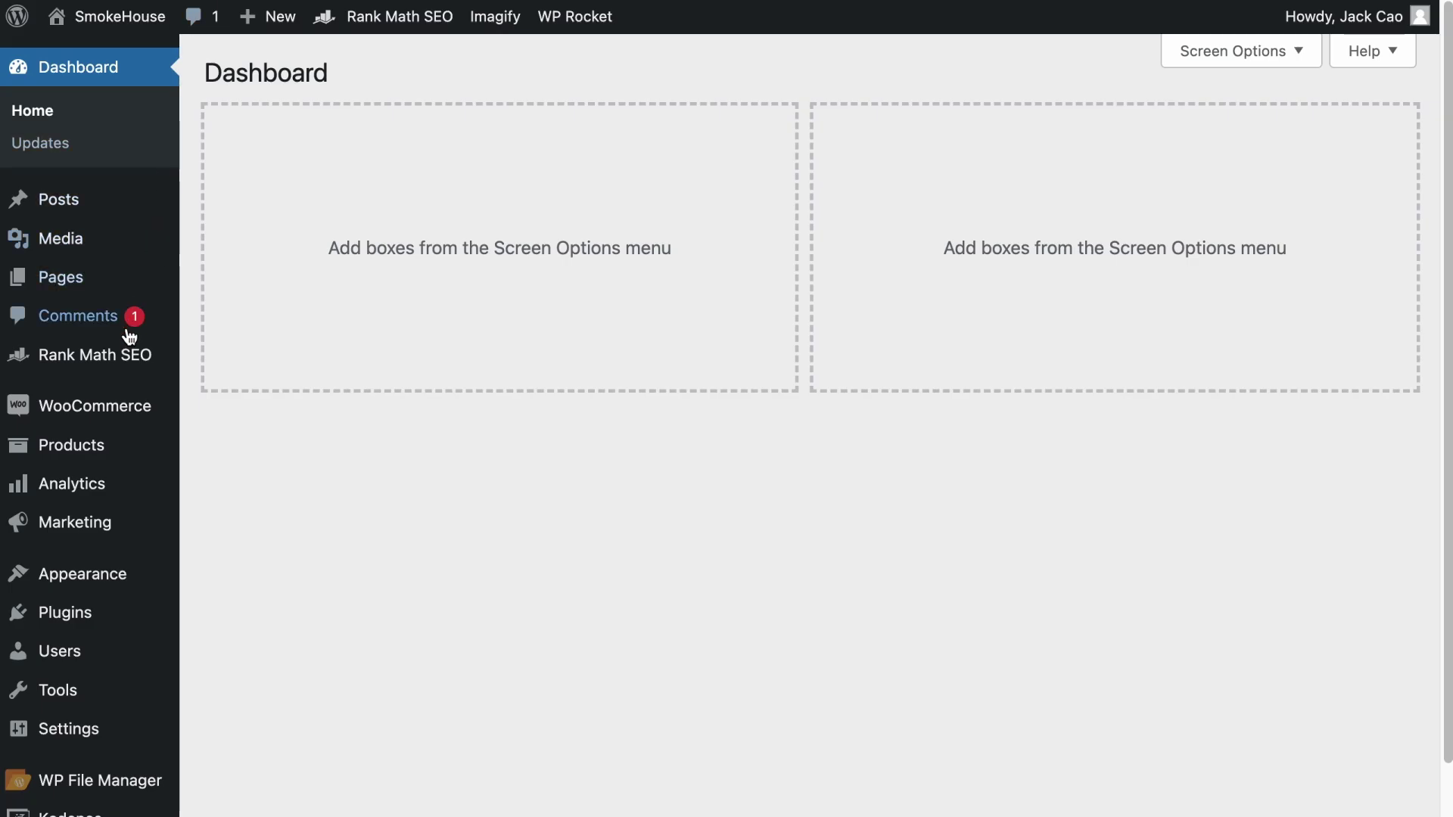
pyautogui.moveTo(113, 358)
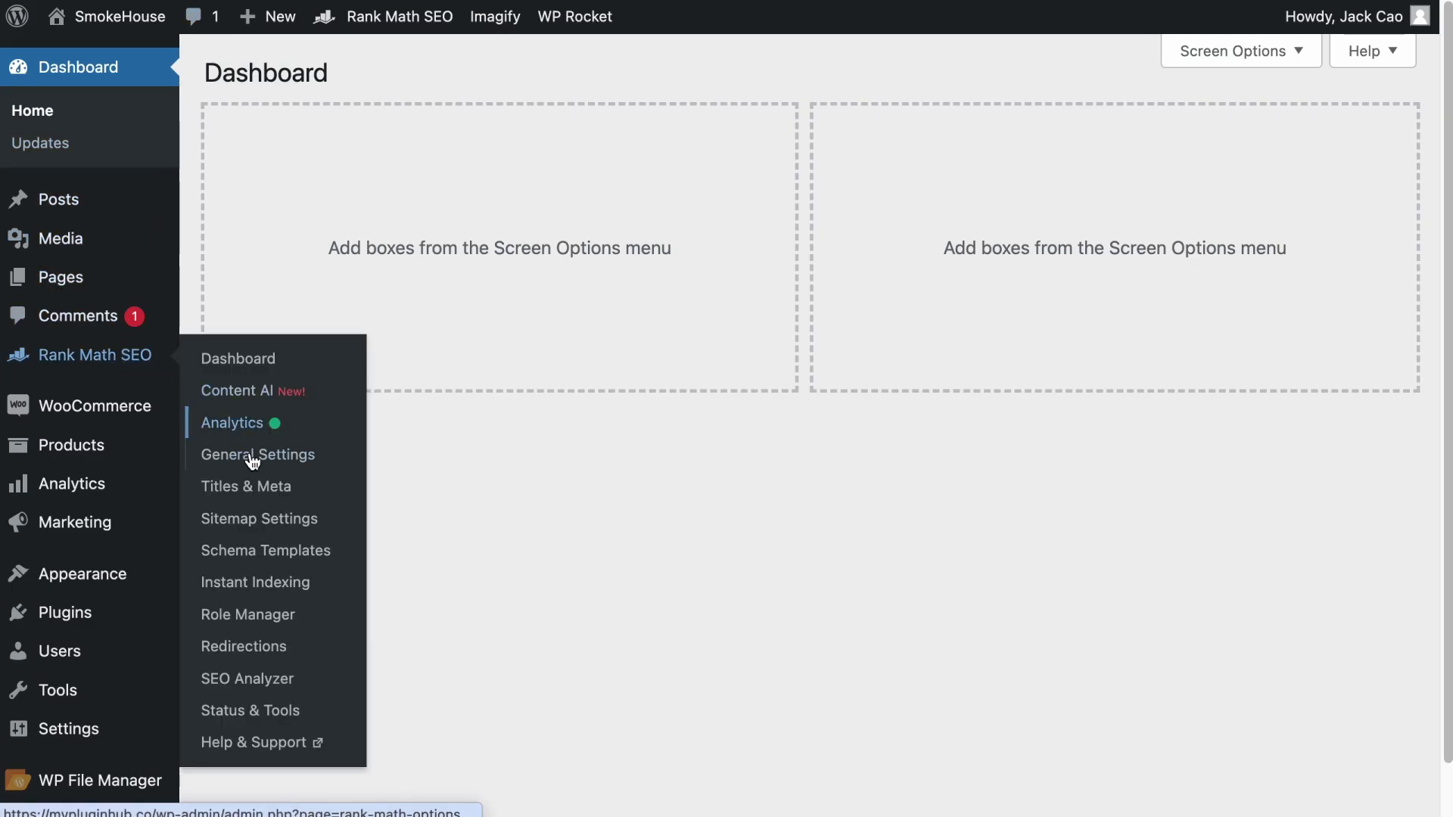
pyautogui.click(261, 487)
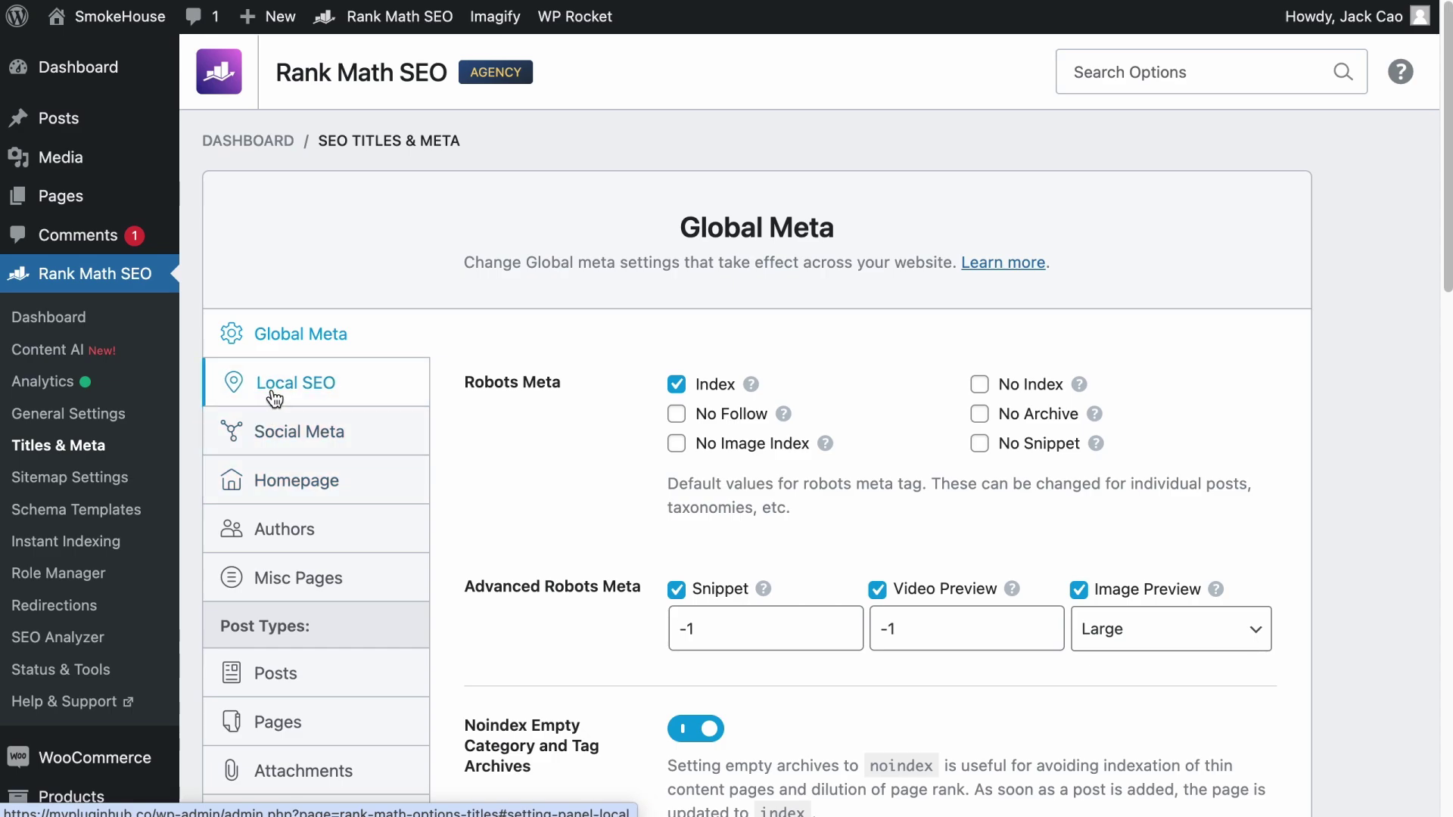
pyautogui.click(274, 399)
pyautogui.scroll(-3, 596, 515)
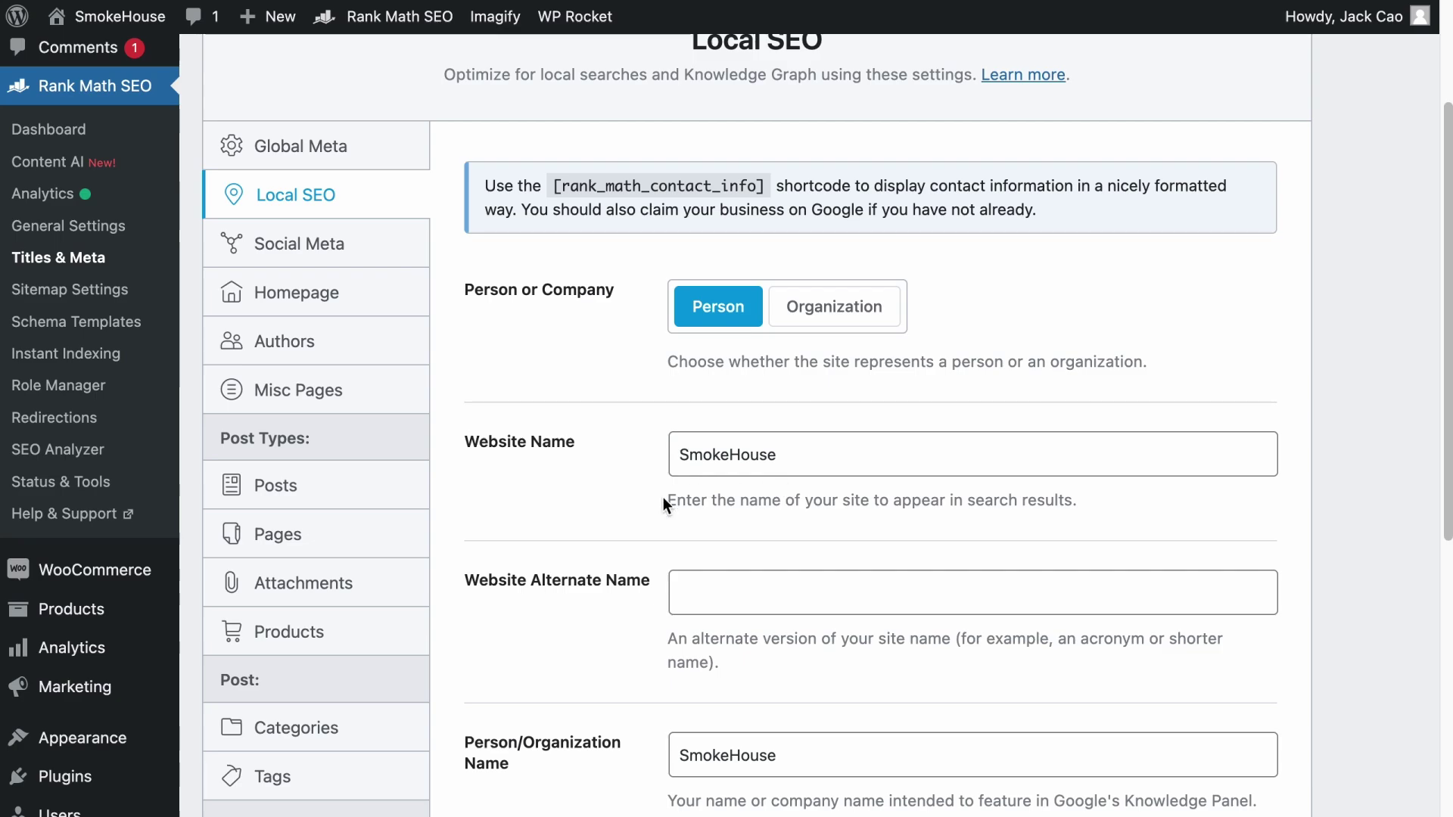
# Open WordPress General Settings and highlight the Site Title for comparison with Rank Math's Website Name.
pyautogui.scroll(-4, 76, 651)
pyautogui.moveTo(119, 655)
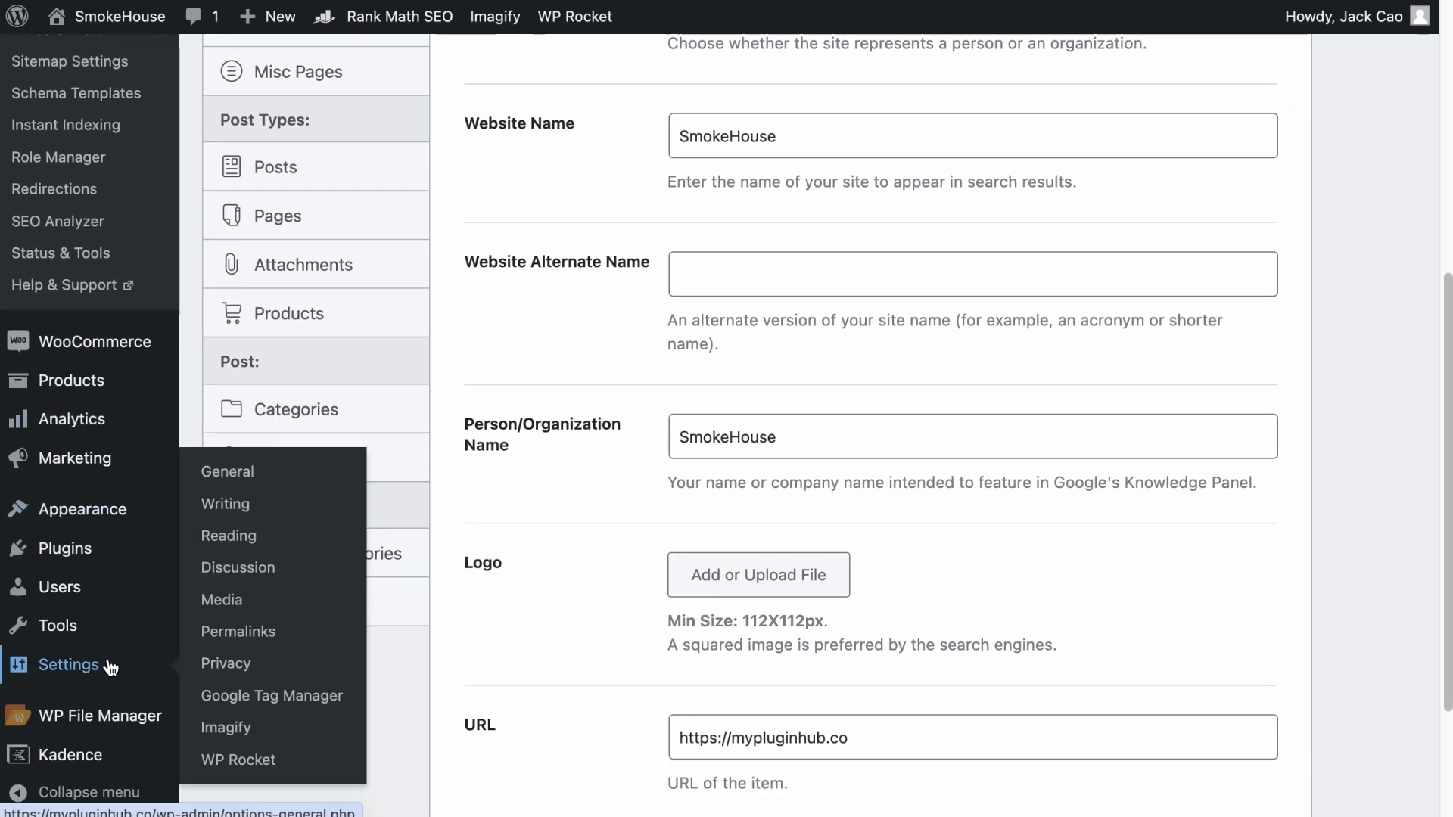
pyautogui.click(207, 482)
pyautogui.moveTo(594, 130); pyautogui.dragTo(414, 125)
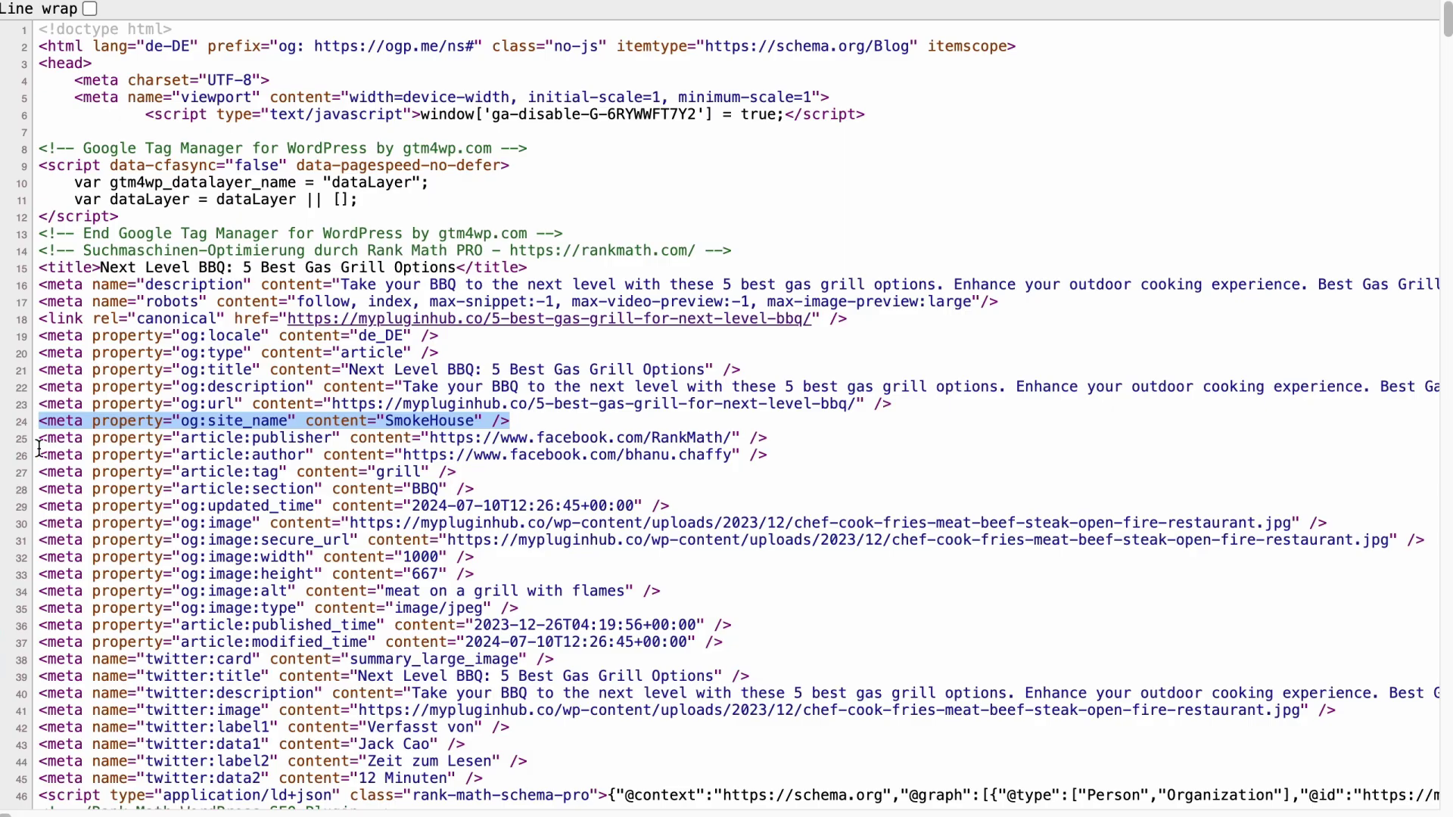
# Examine the article:publisher and article:author tags and their Facebook URLs in the page source.
pyautogui.moveTo(39, 446); pyautogui.dragTo(779, 457)
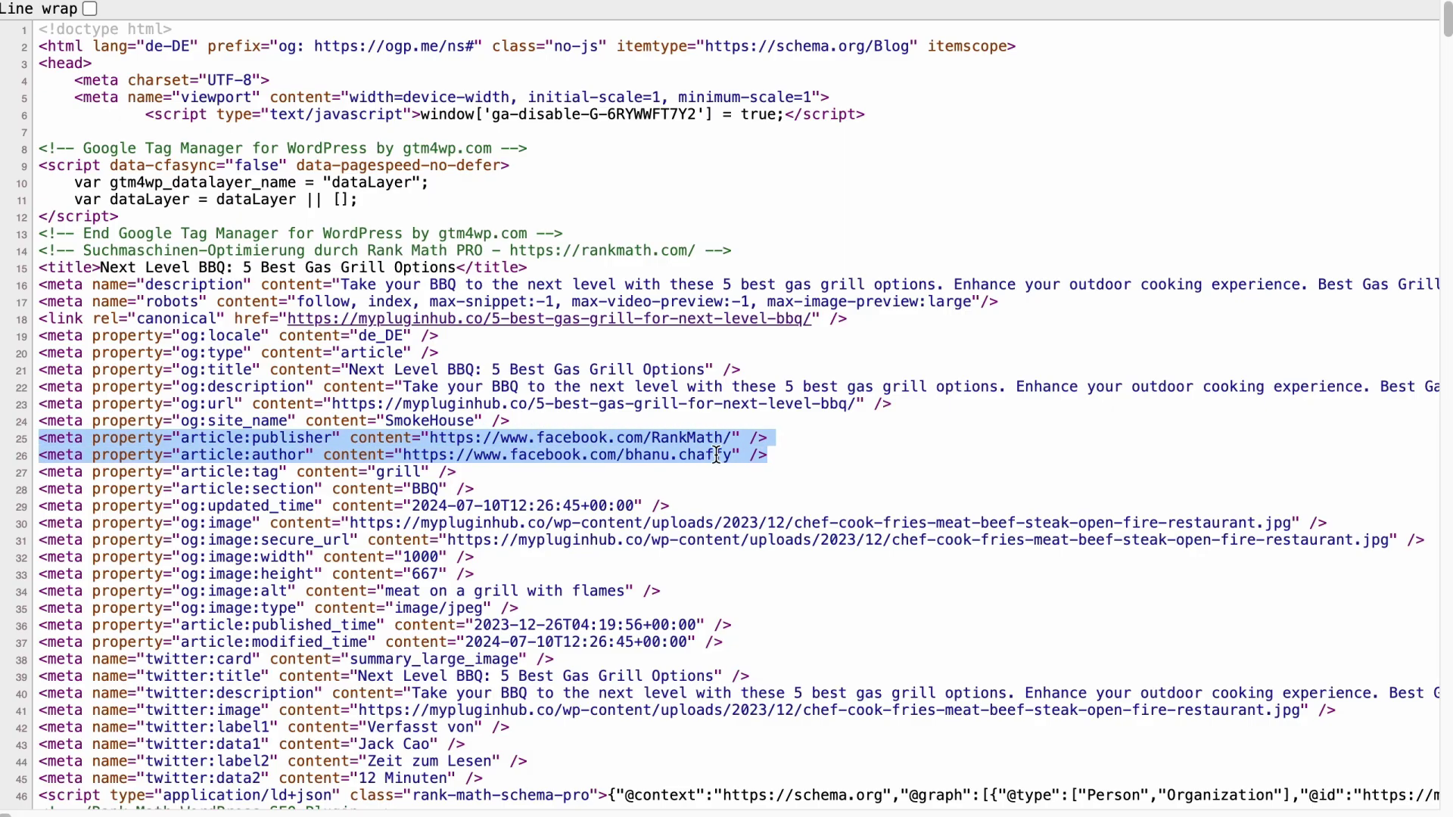
pyautogui.click(269, 440)
pyautogui.moveTo(182, 440); pyautogui.dragTo(741, 441)
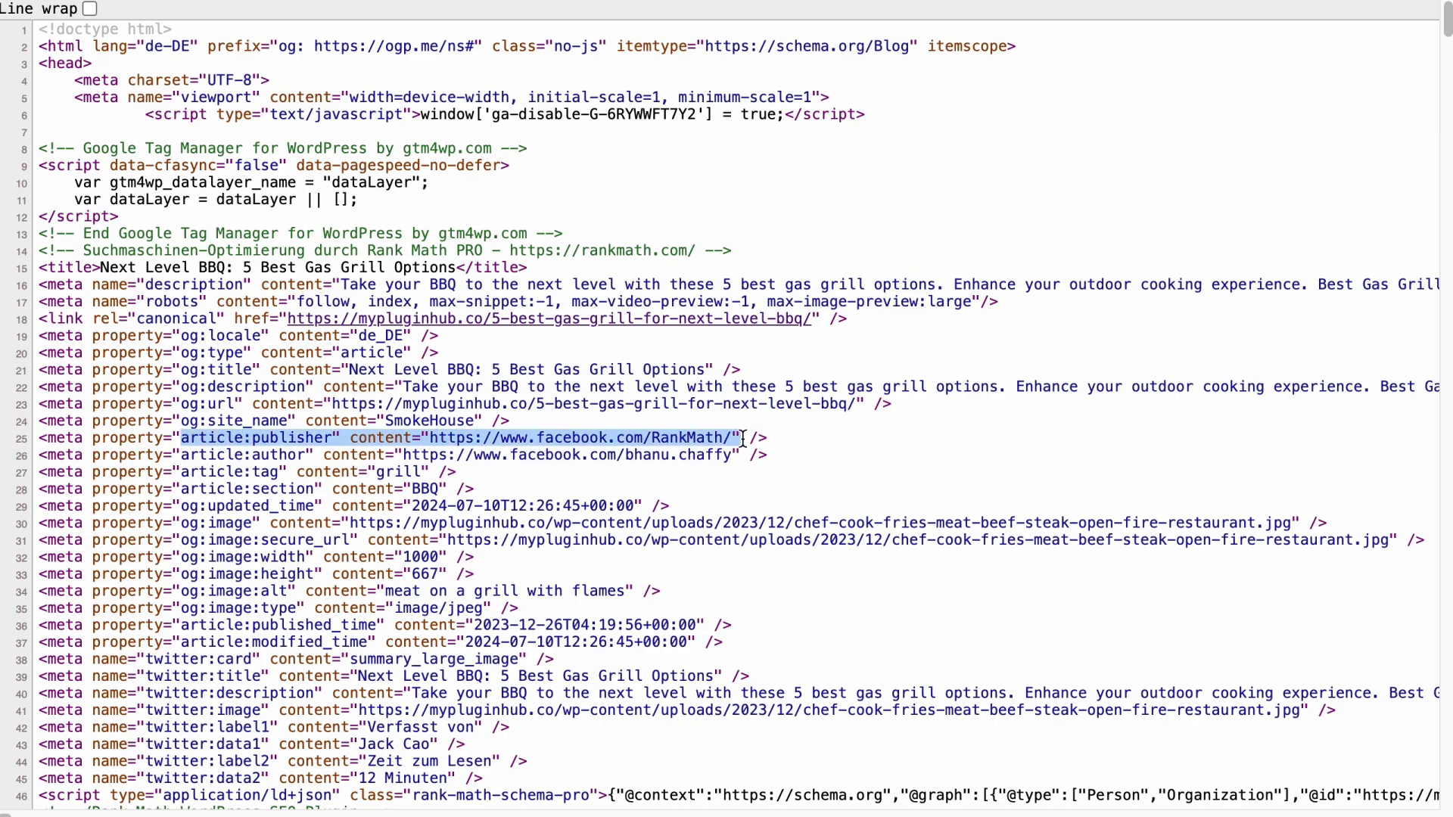
pyautogui.moveTo(733, 441); pyautogui.dragTo(436, 440)
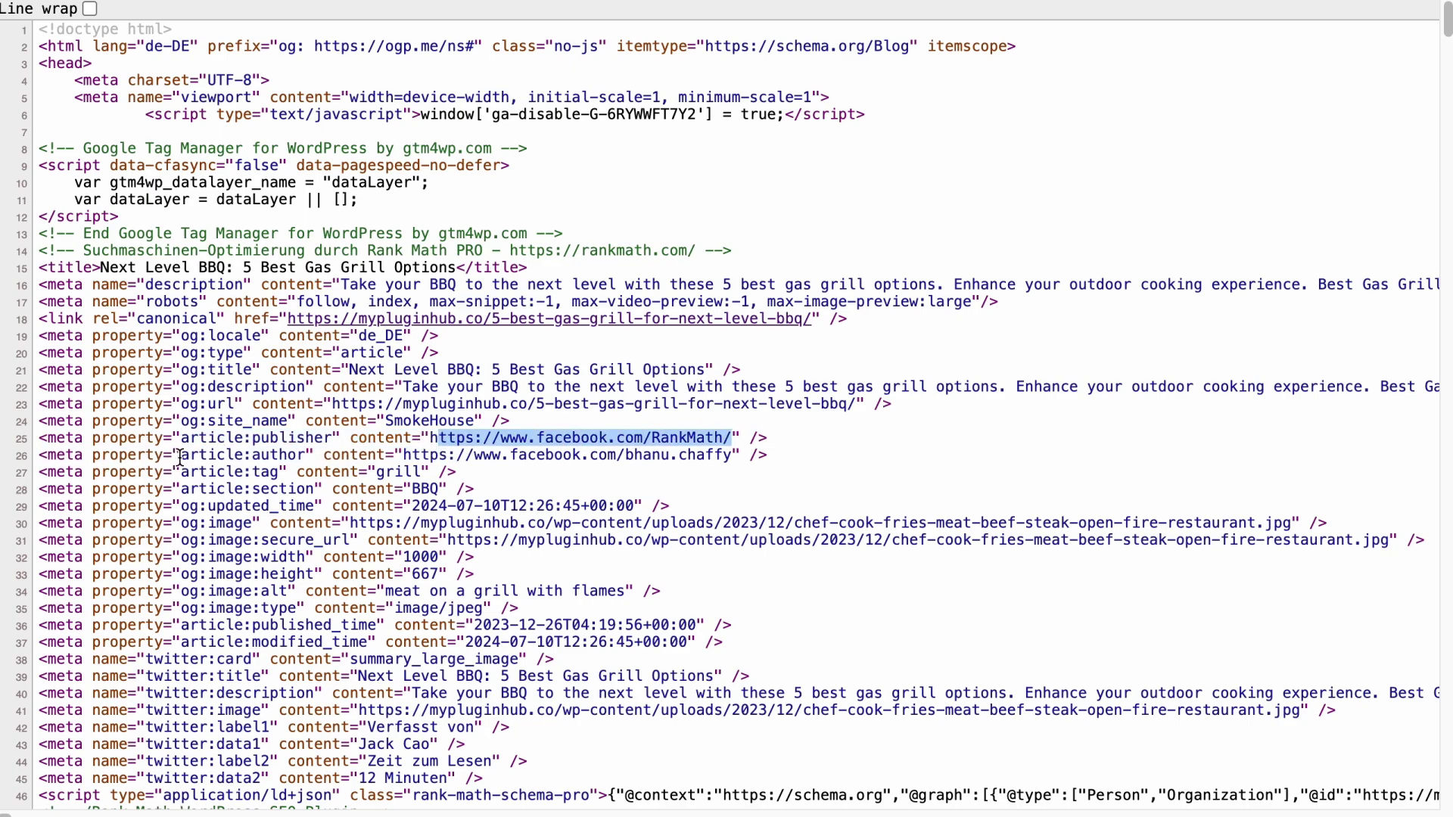
pyautogui.moveTo(180, 457); pyautogui.dragTo(746, 456)
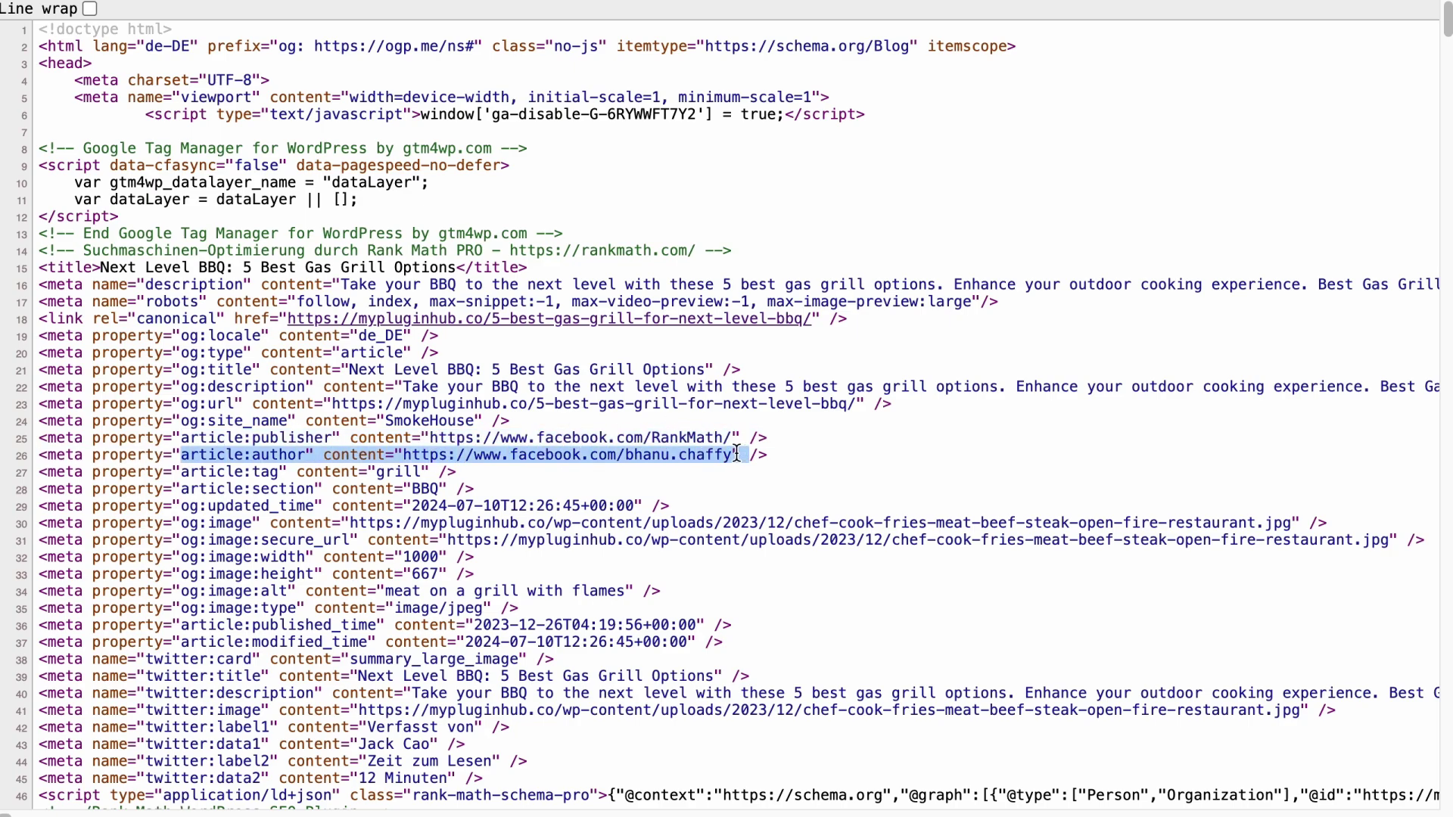
pyautogui.click(421, 457)
pyautogui.moveTo(407, 456); pyautogui.dragTo(42, 438)
pyautogui.click(783, 457)
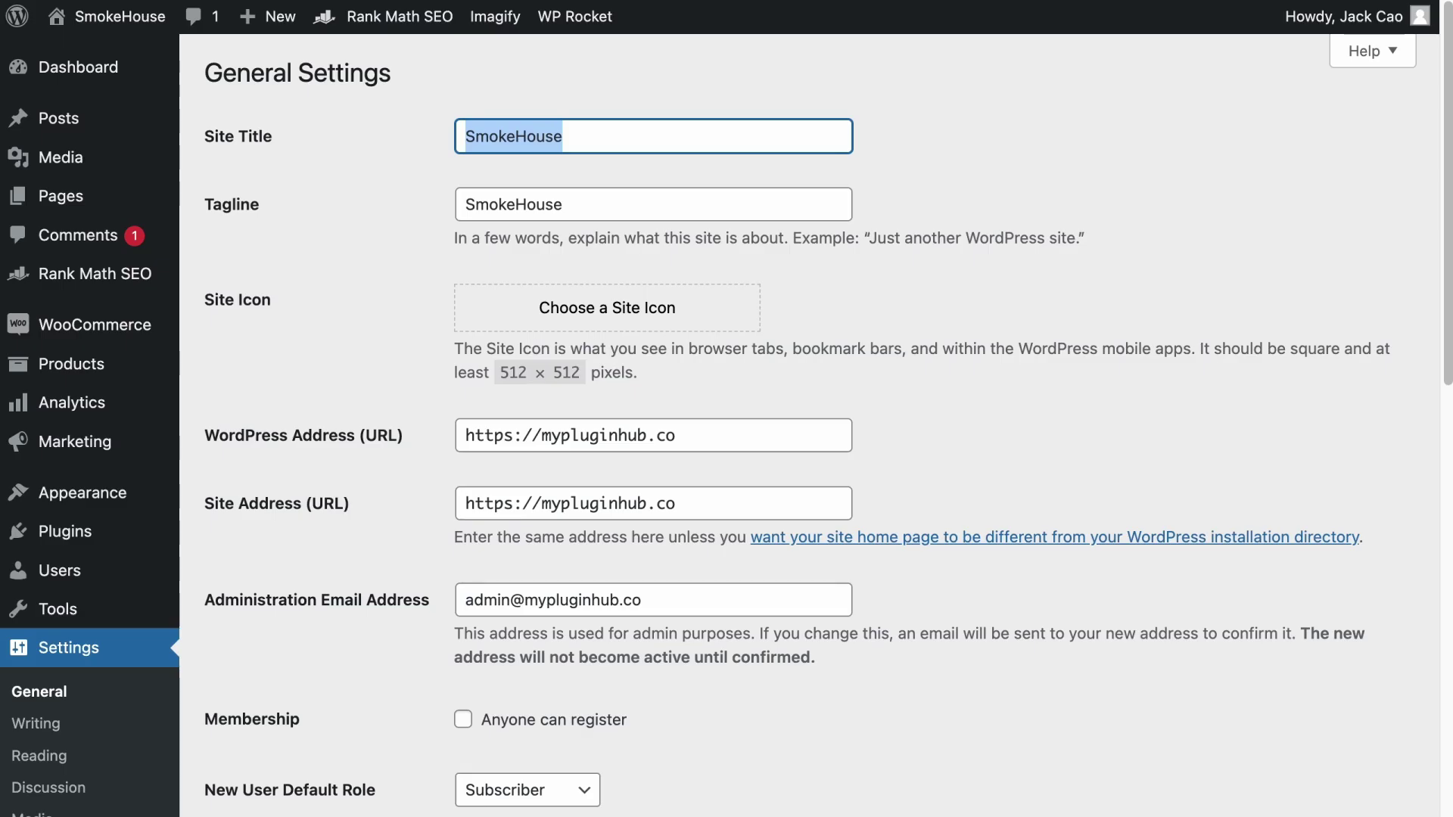
# Open Rank Math's Social Meta settings under Titles & Meta and review the Facebook Page URL and Facebook Authorship values.
pyautogui.moveTo(99, 274)
pyautogui.click(247, 407)
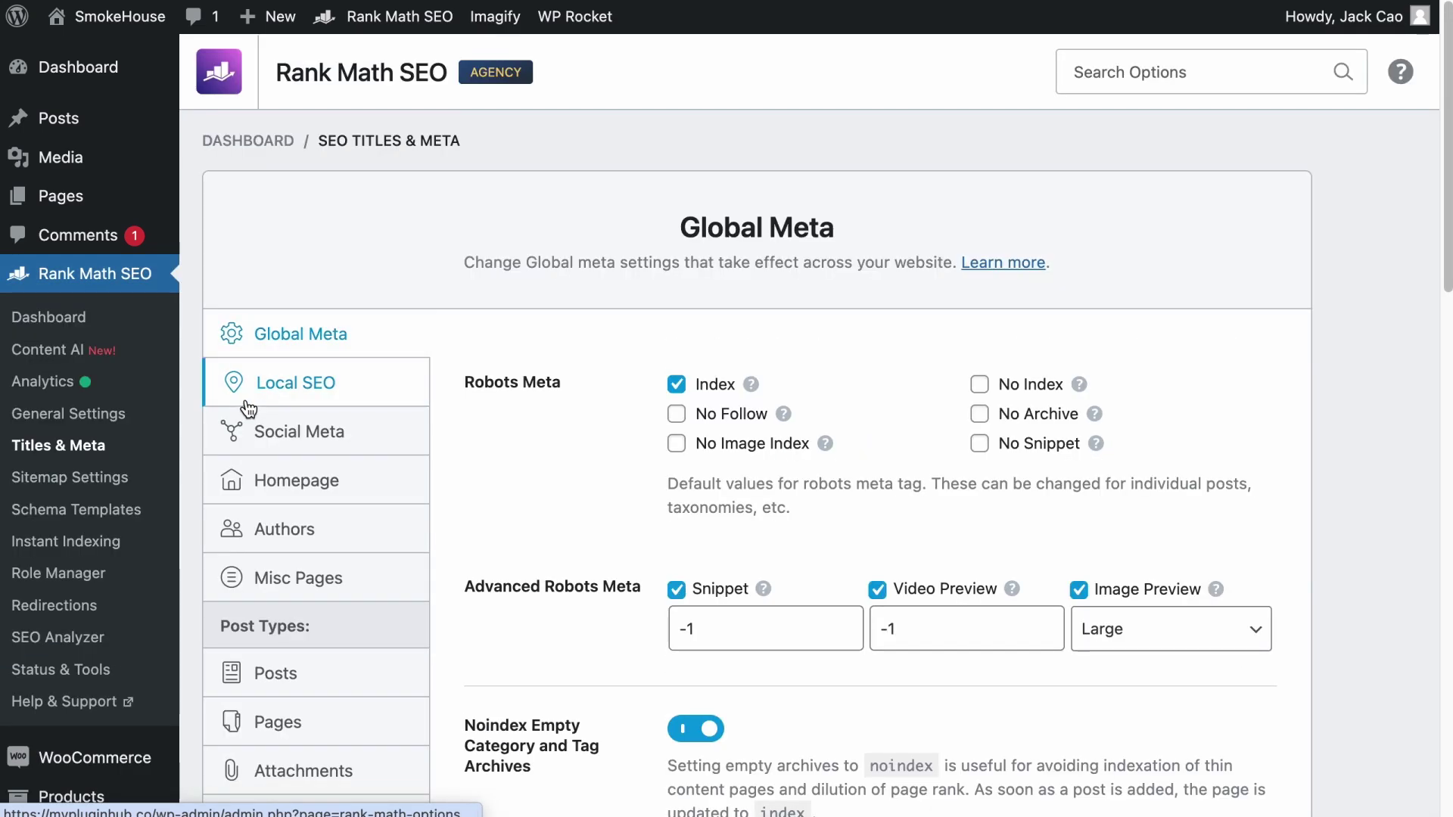
pyautogui.click(261, 435)
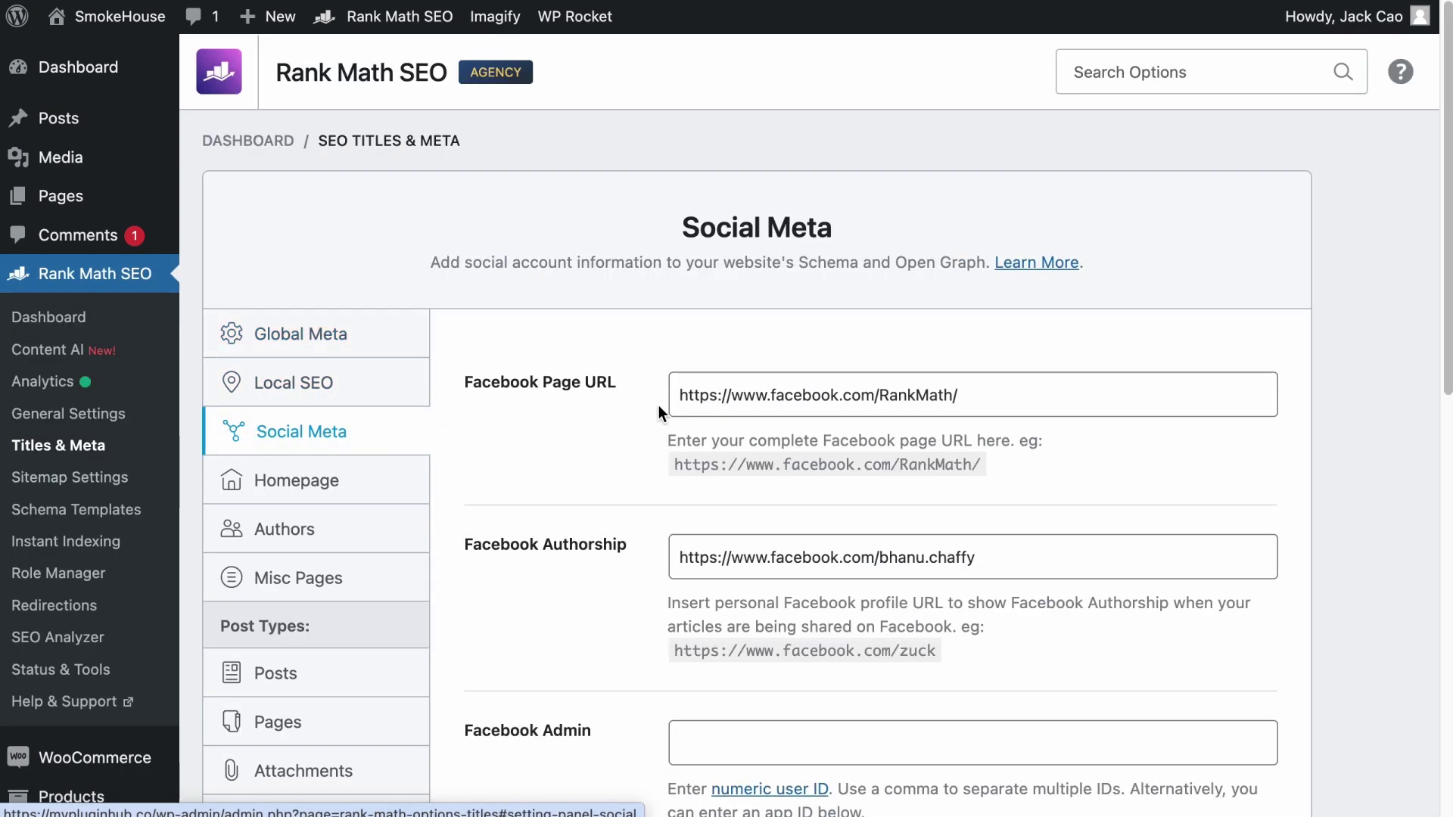
pyautogui.moveTo(677, 394); pyautogui.dragTo(1001, 394)
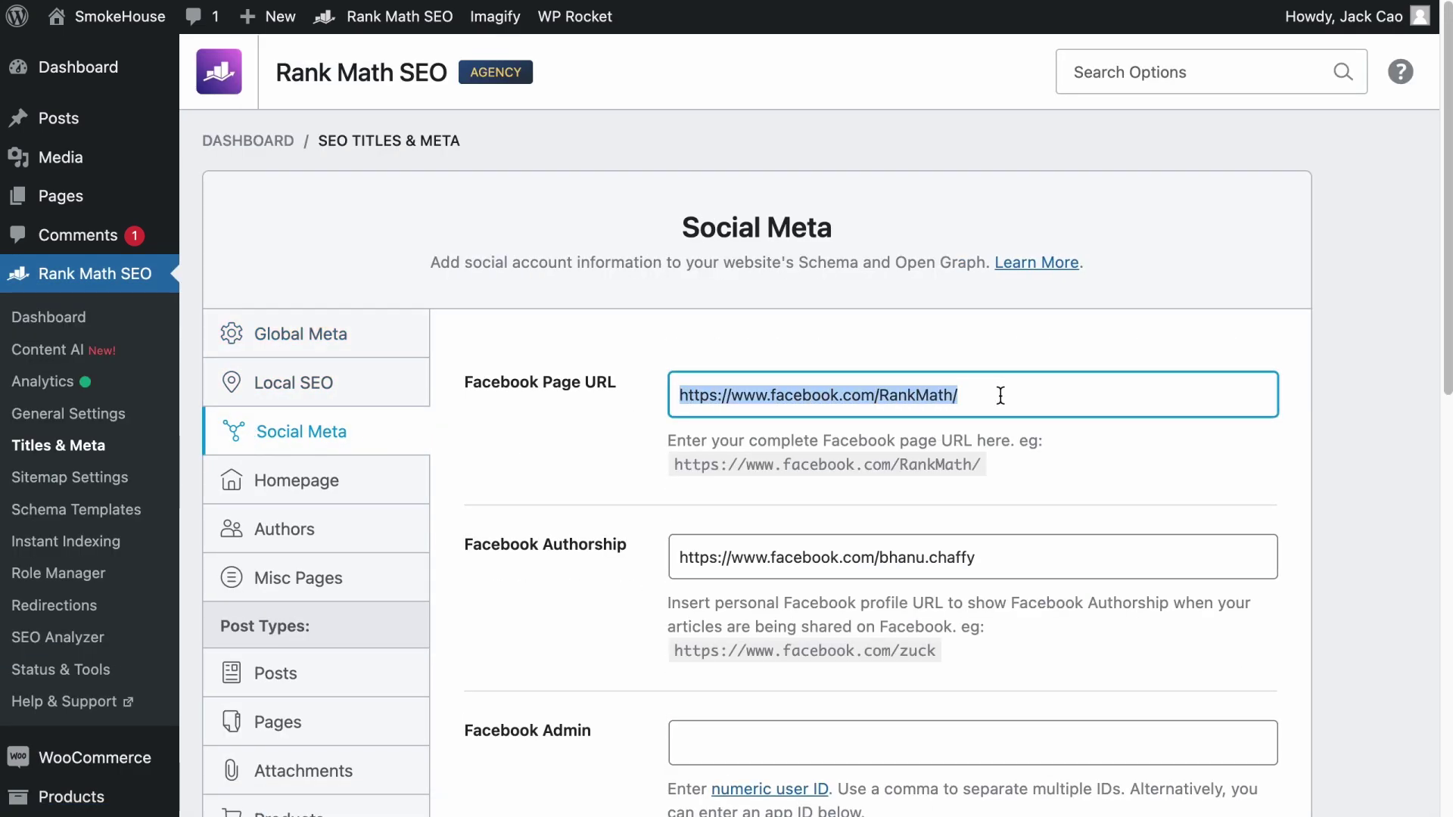
pyautogui.moveTo(681, 558); pyautogui.dragTo(1027, 557)
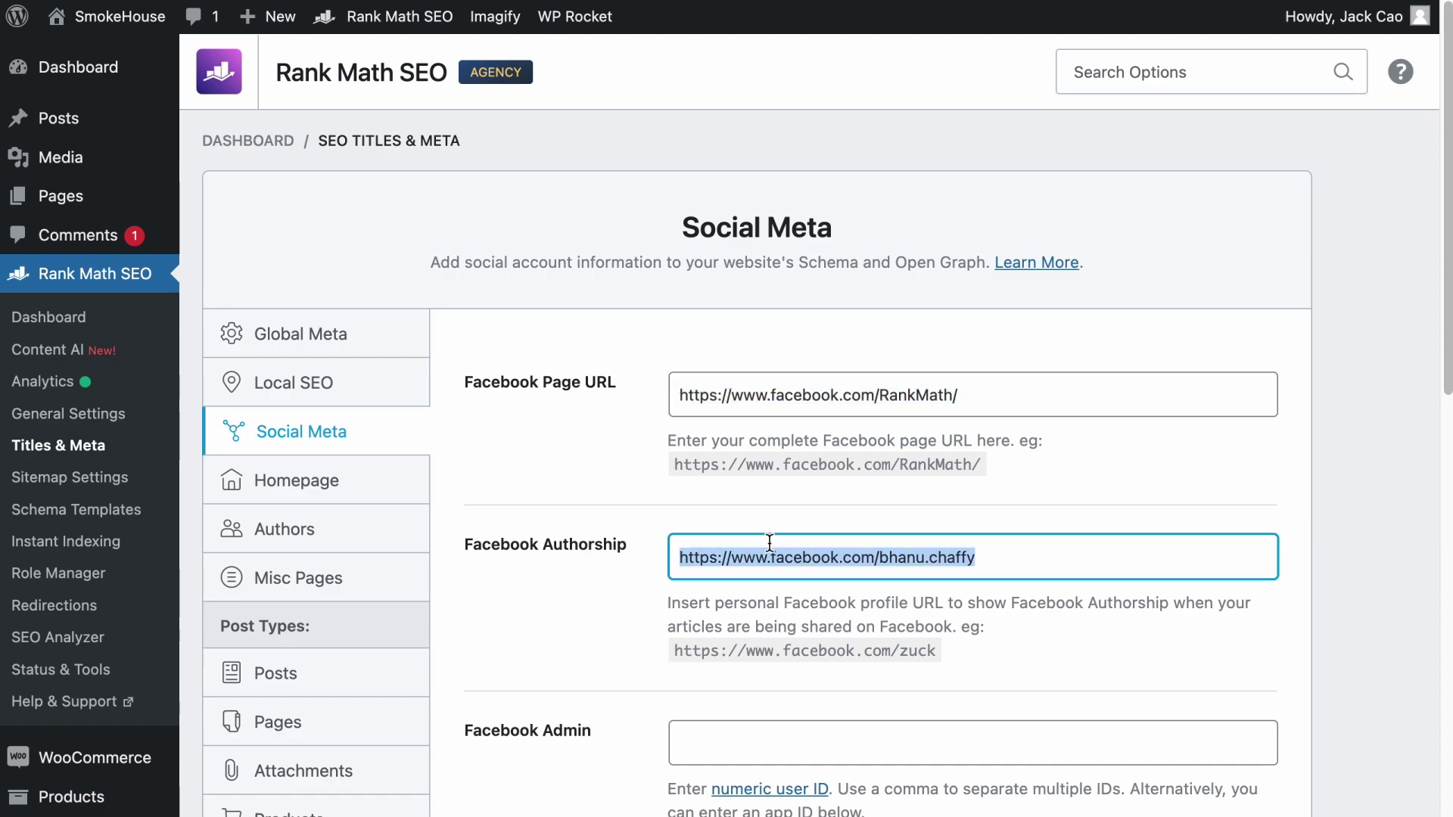
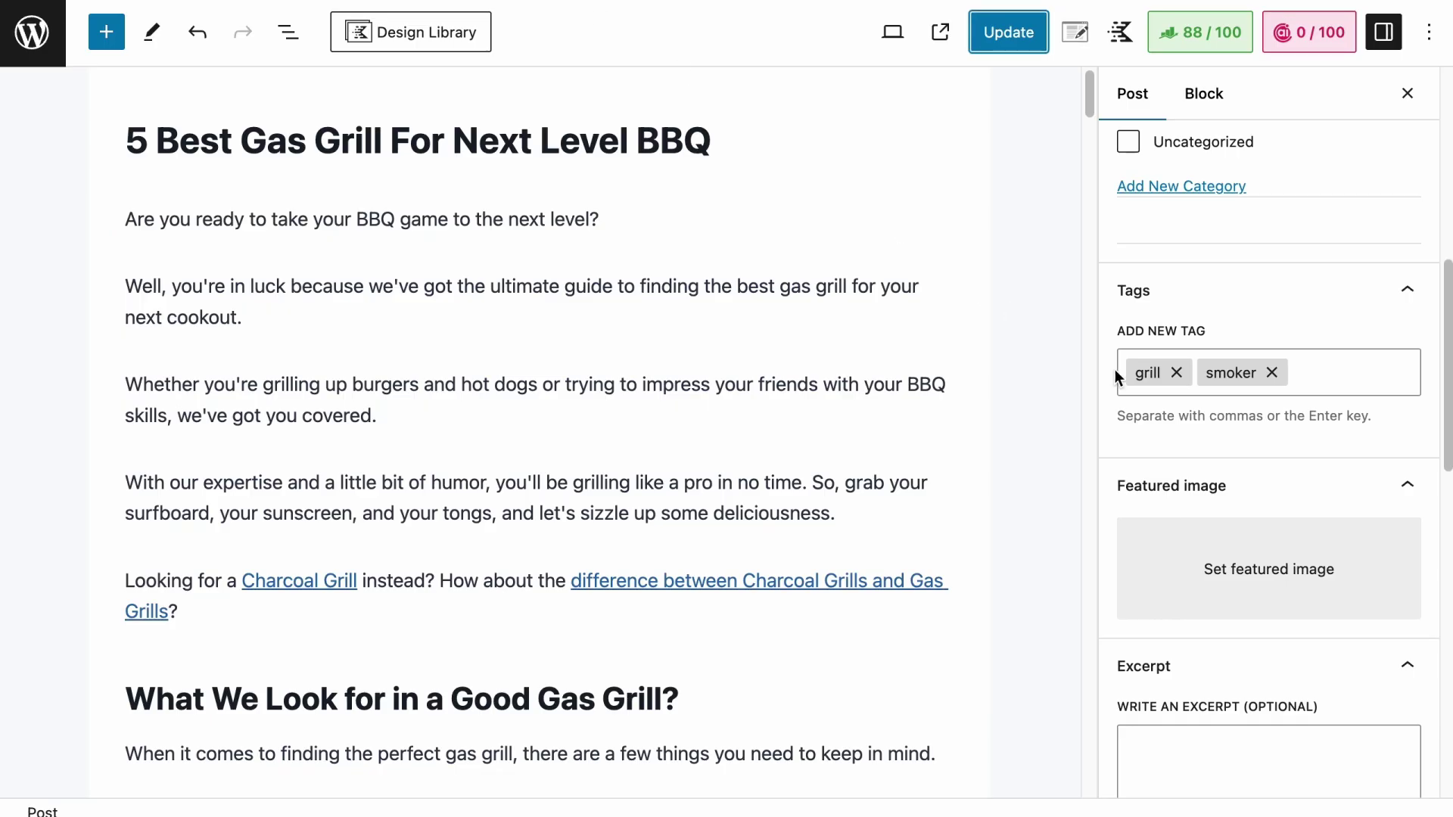
# Assign the Techniques category to the gas grill post in addition to BBQ.
pyautogui.scroll(5, 1219, 415)
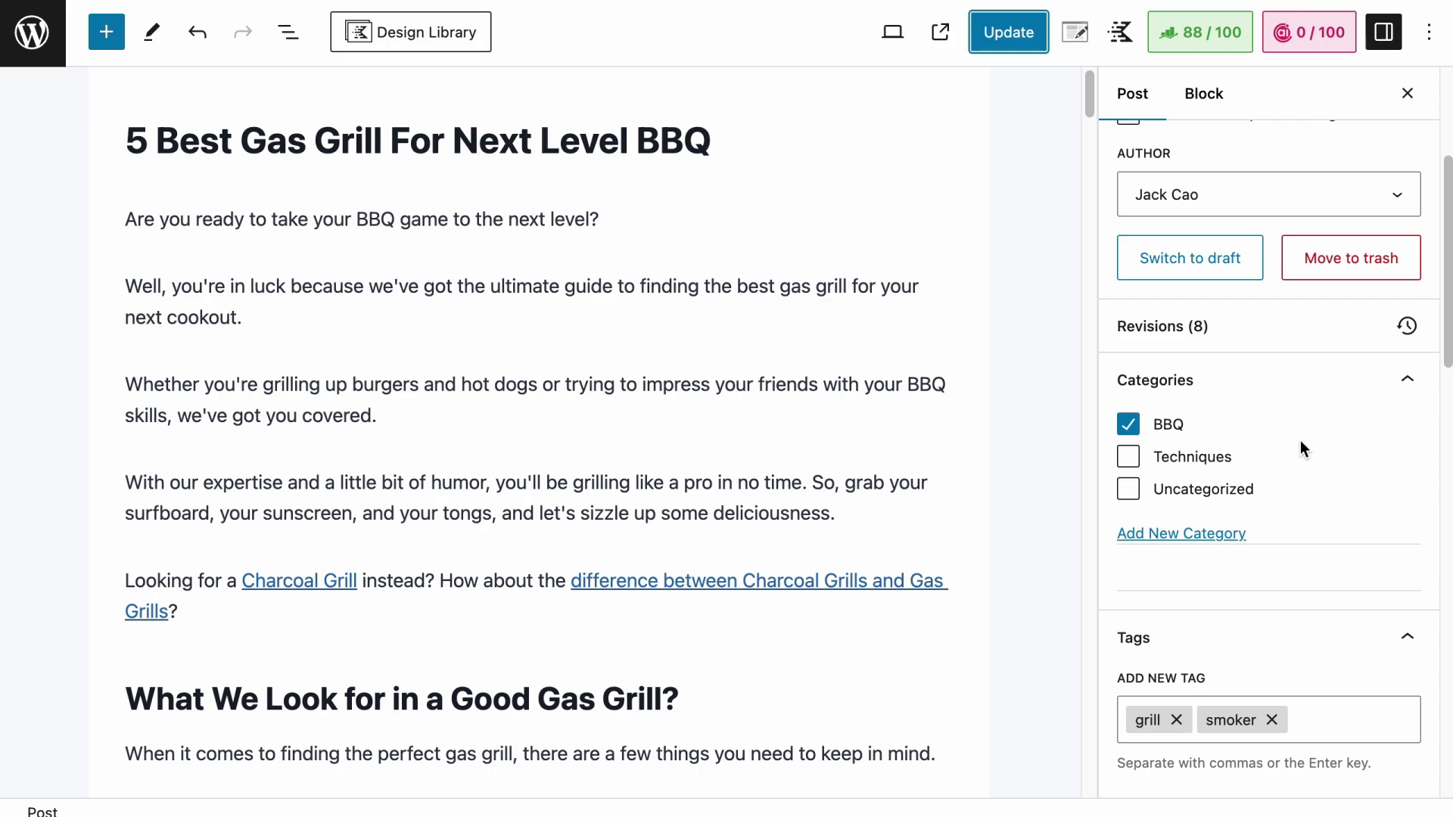
pyautogui.click(1128, 456)
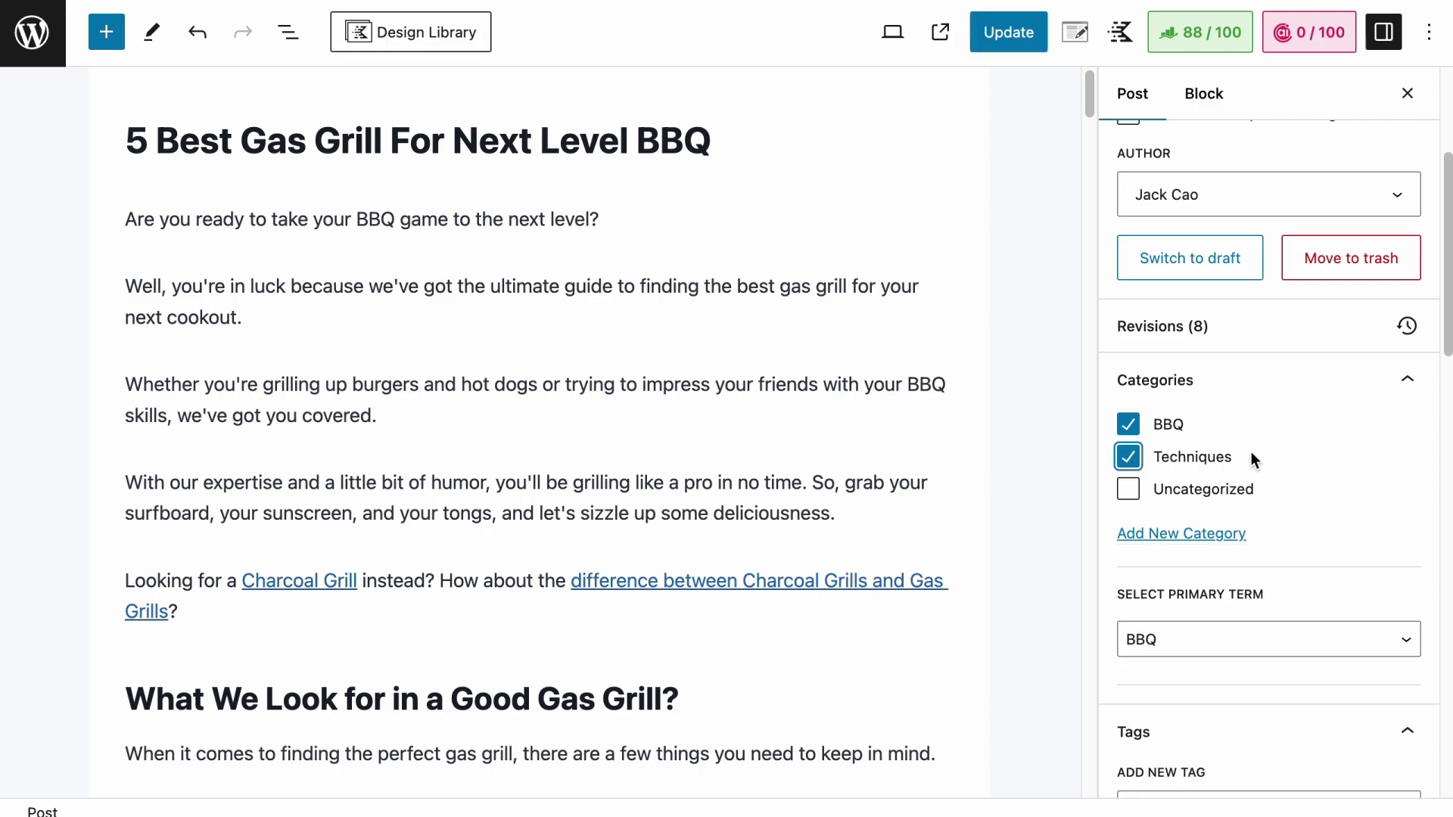
pyautogui.scroll(-3, 1261, 483)
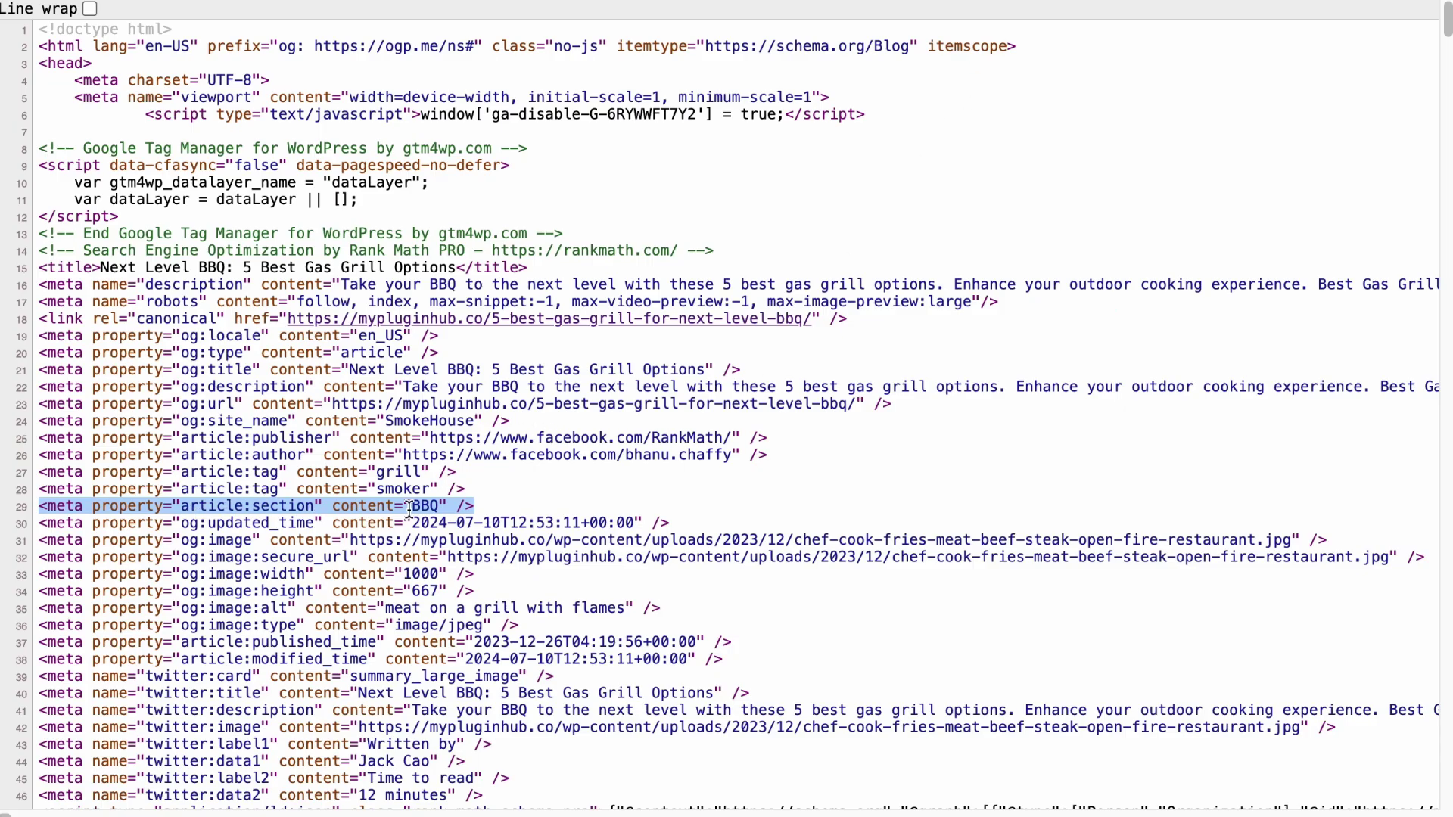
# Examine the og:updated_time and article:modified_time tags in the post's page source.
pyautogui.click(253, 512)
pyautogui.moveTo(39, 522); pyautogui.dragTo(678, 522)
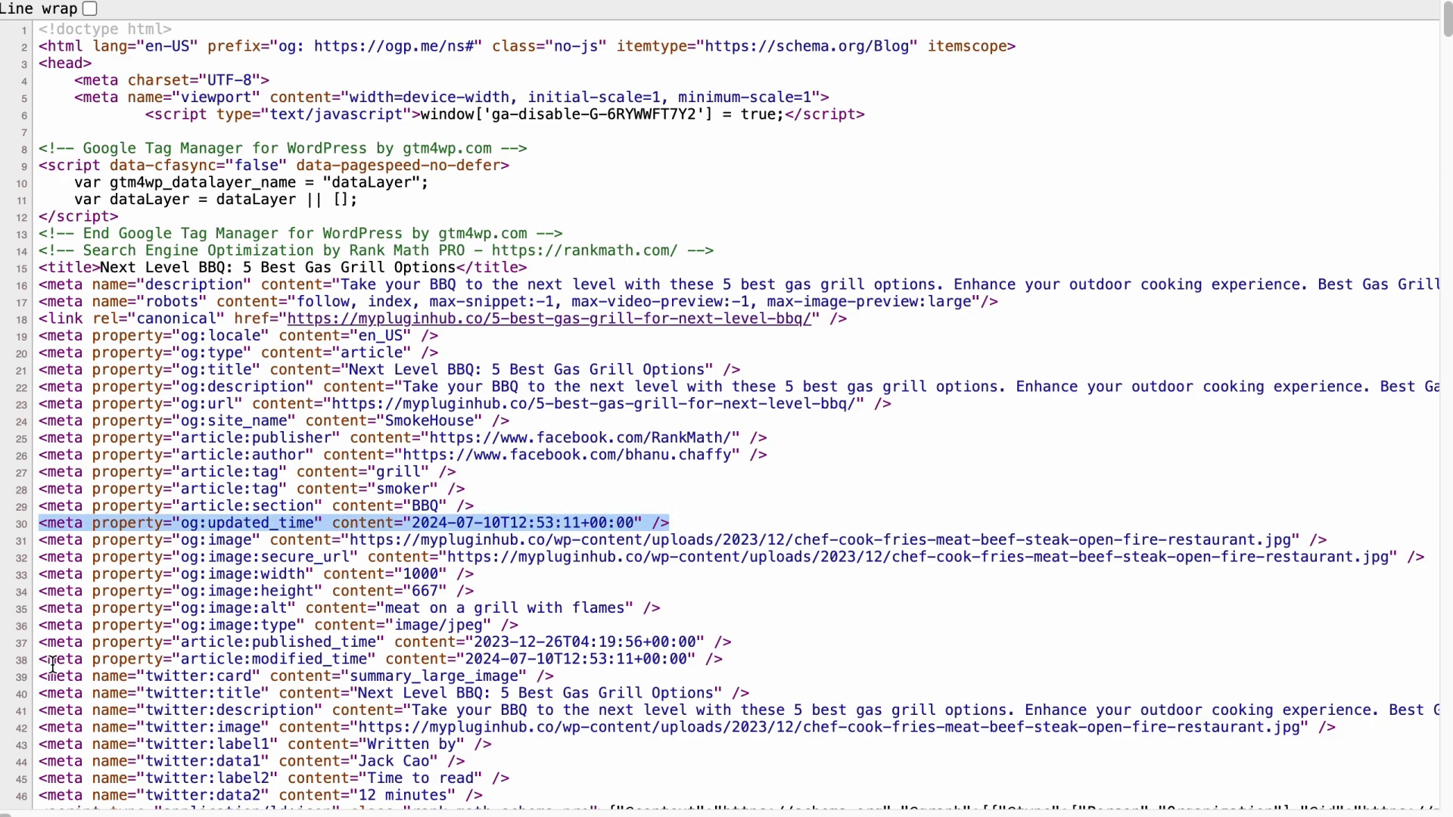
pyautogui.moveTo(39, 659); pyautogui.dragTo(772, 660)
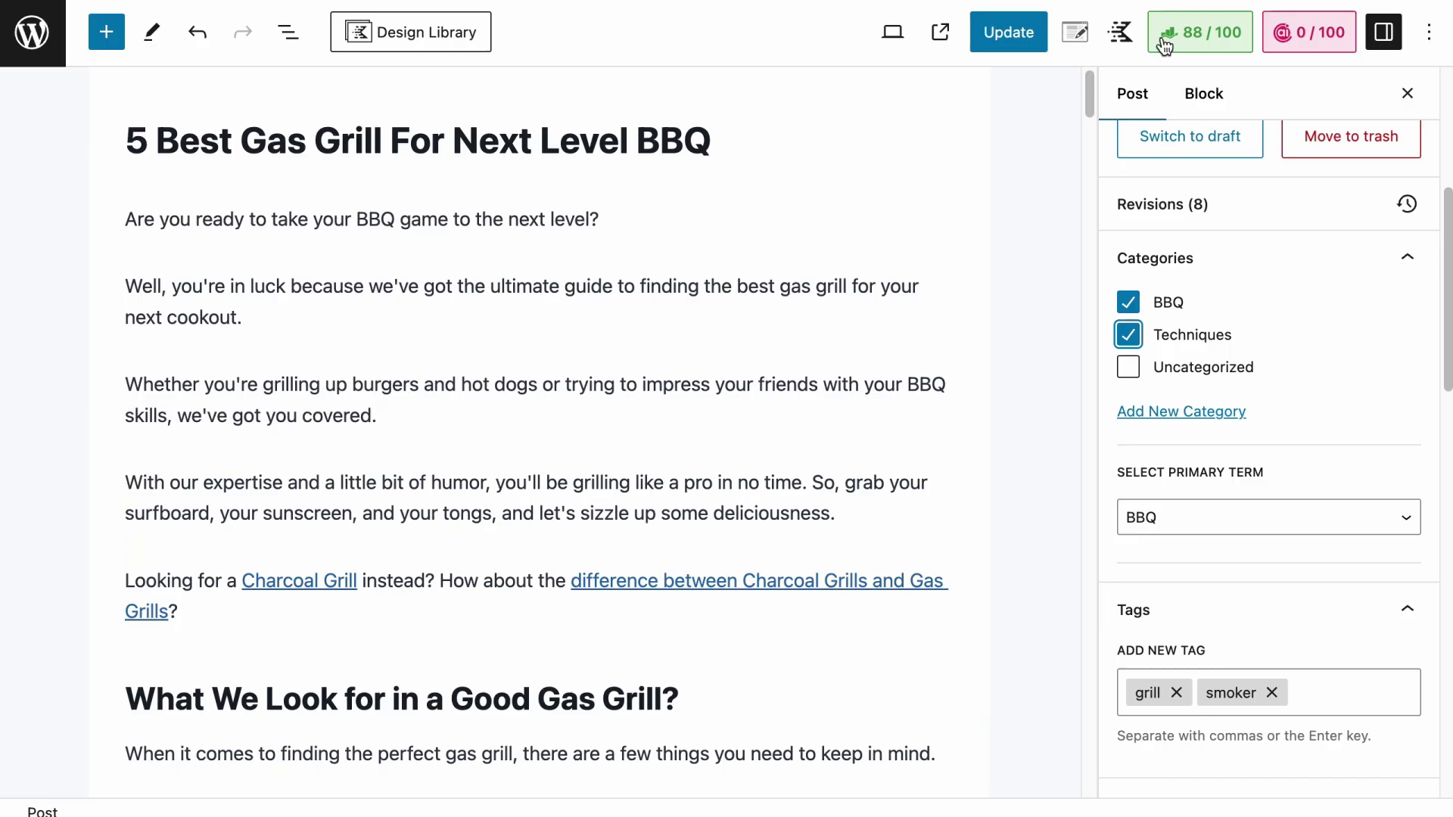
# Open the Schema settings in Rank Math for the gas grill post.
pyautogui.click(1200, 32)
pyautogui.scroll(5, 1287, 166)
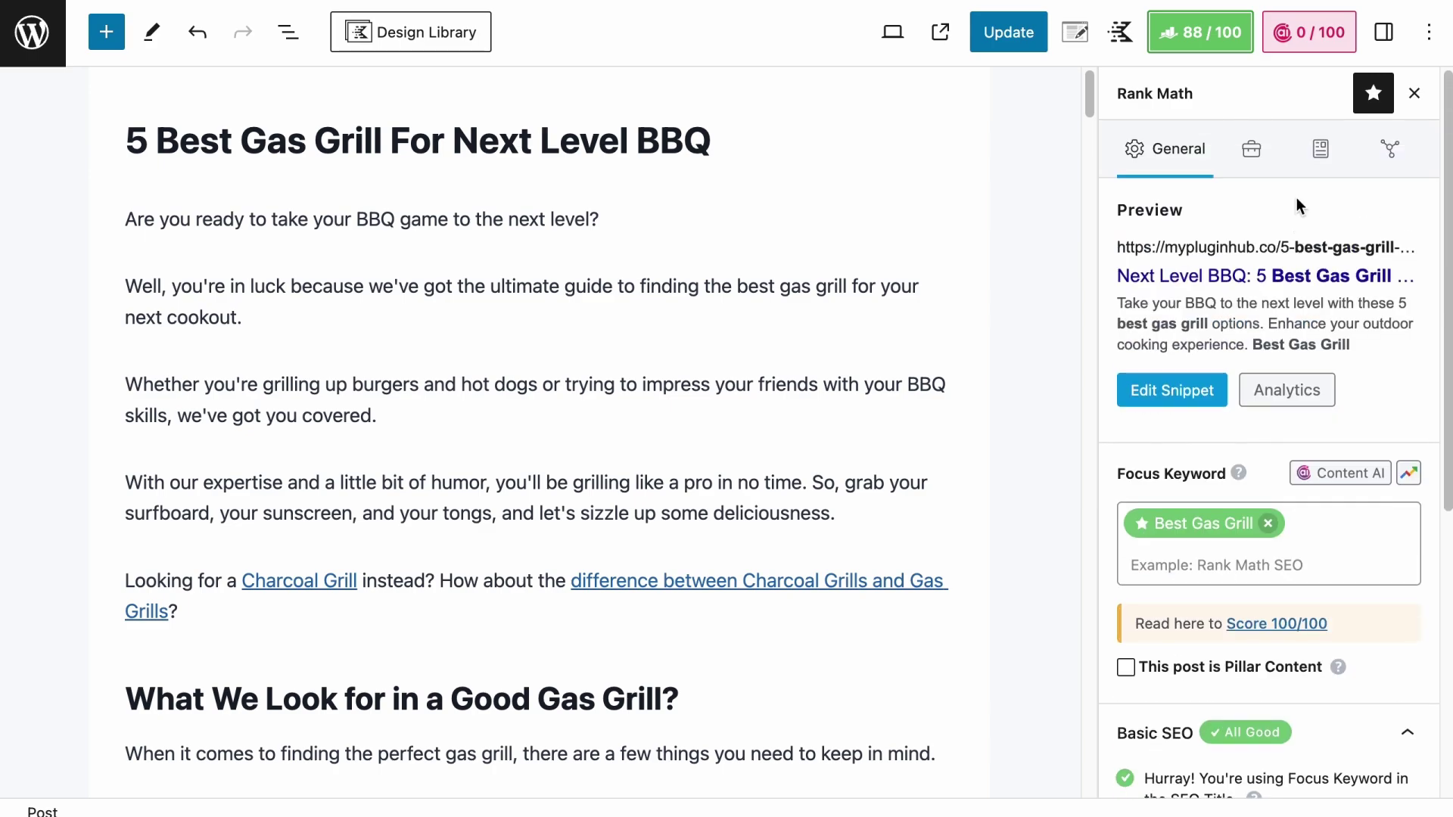
pyautogui.click(1318, 148)
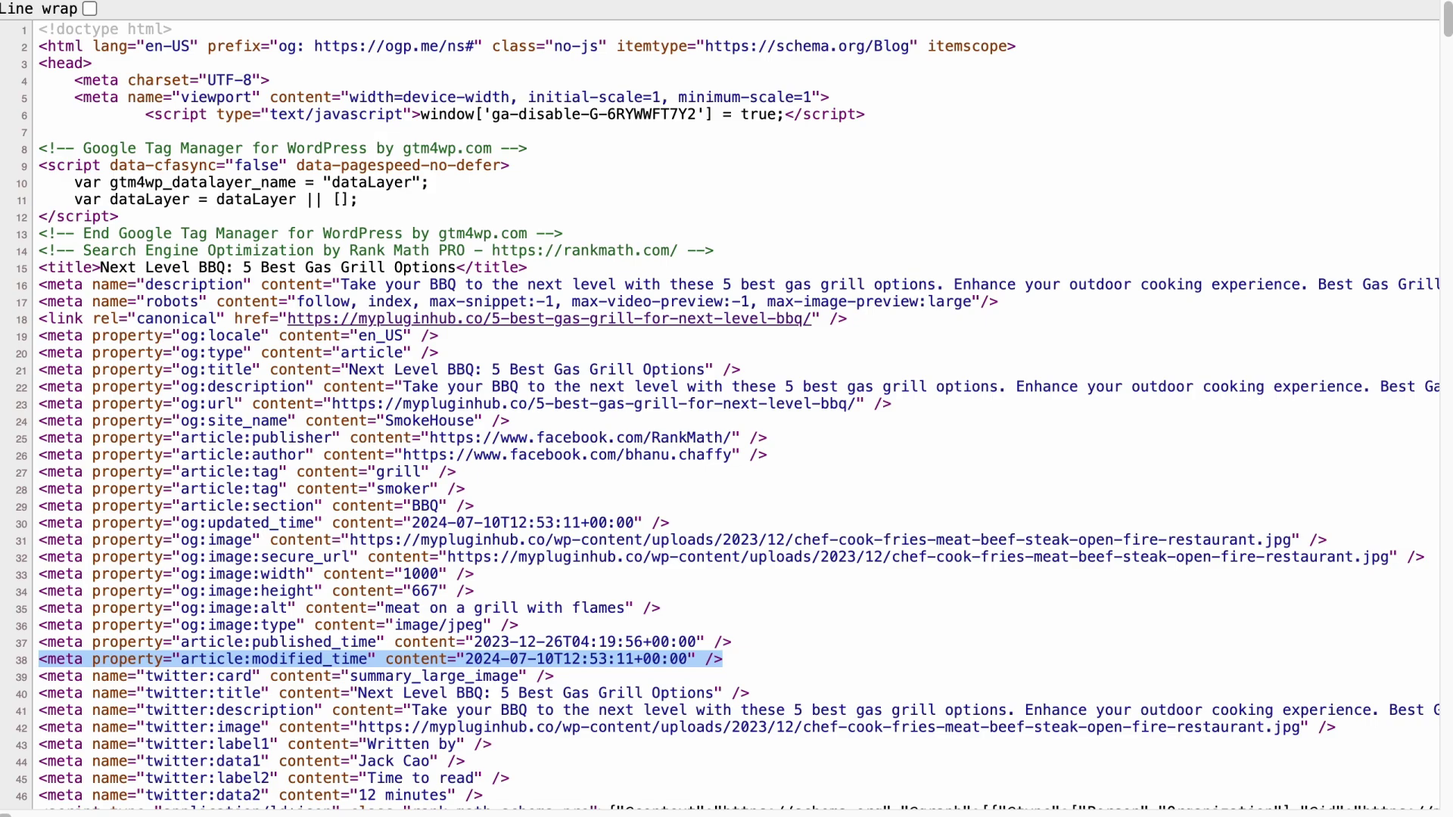
# Examine the article:published_time, og:image, og:image:secure_url, og:image:width and og:image:height tags in the post's page source.
pyautogui.moveTo(40, 642)
pyautogui.mouseDown()
pyautogui.moveTo(733, 645)
pyautogui.moveTo(737, 661)
pyautogui.moveTo(317, 625)
pyautogui.moveTo(34, 642)
pyautogui.mouseUp()
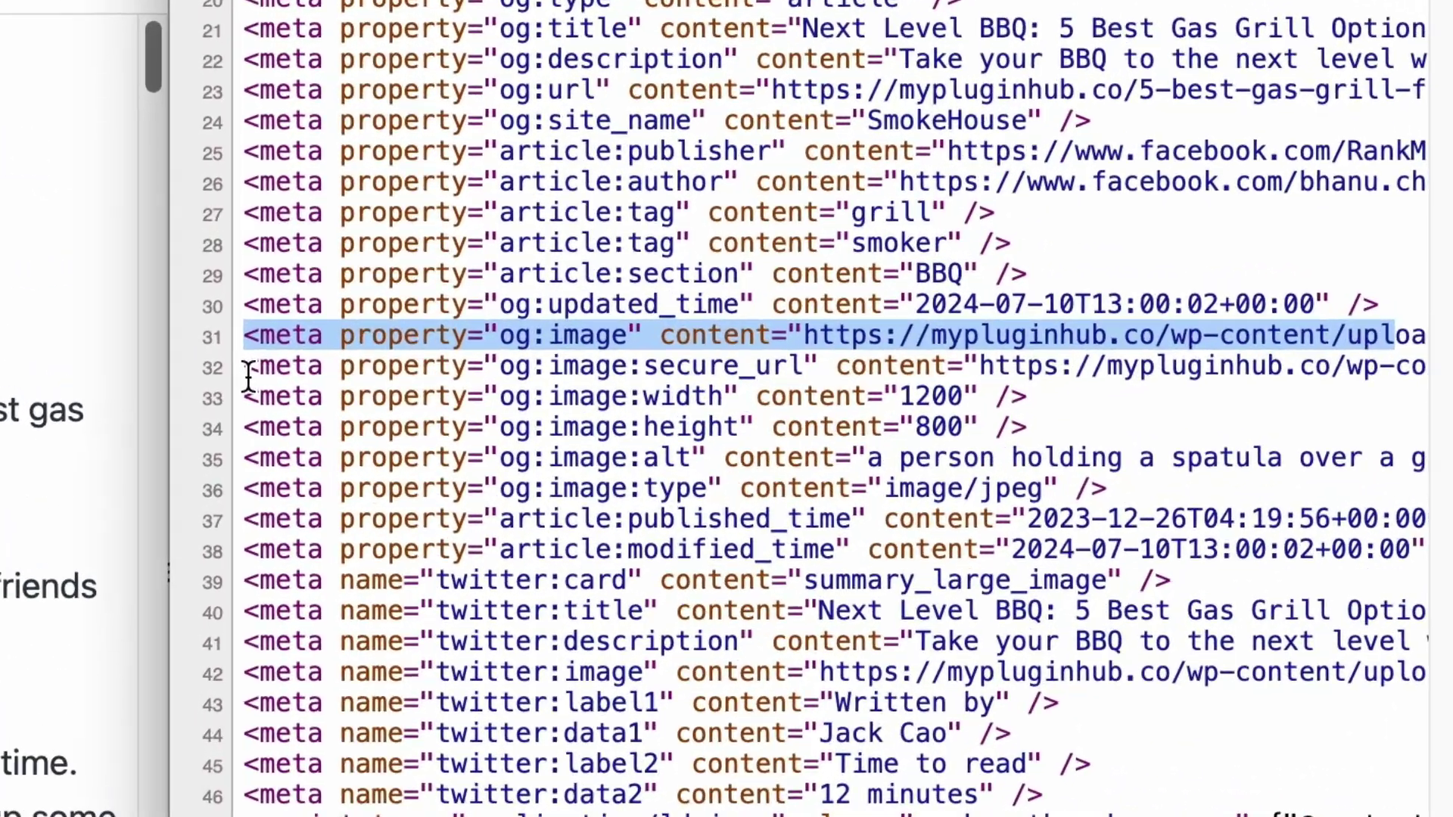
pyautogui.moveTo(783, 316); pyautogui.dragTo(1094, 332)
pyautogui.moveTo(806, 397); pyautogui.dragTo(1402, 365)
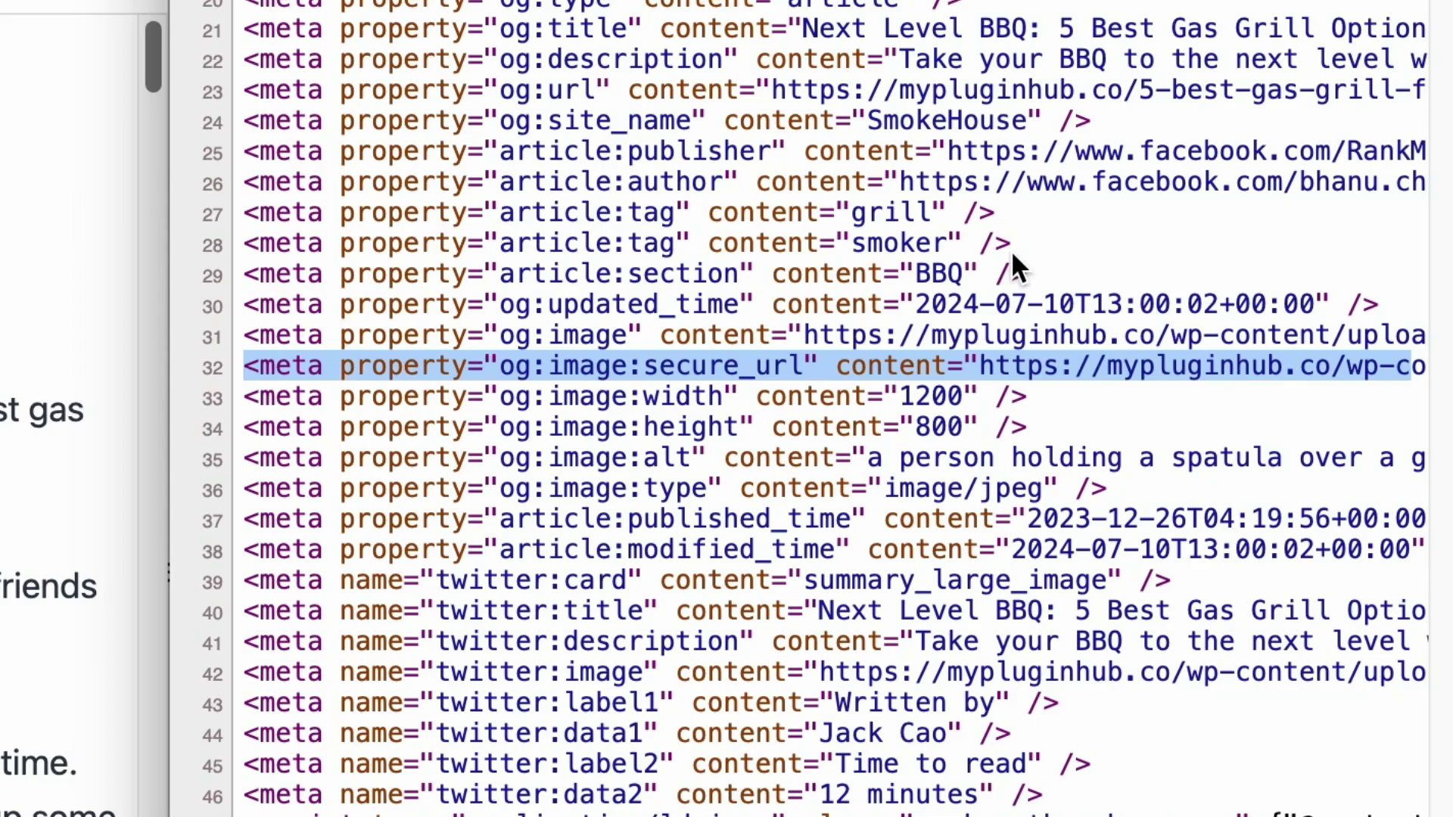
pyautogui.moveTo(244, 399); pyautogui.dragTo(1080, 424)
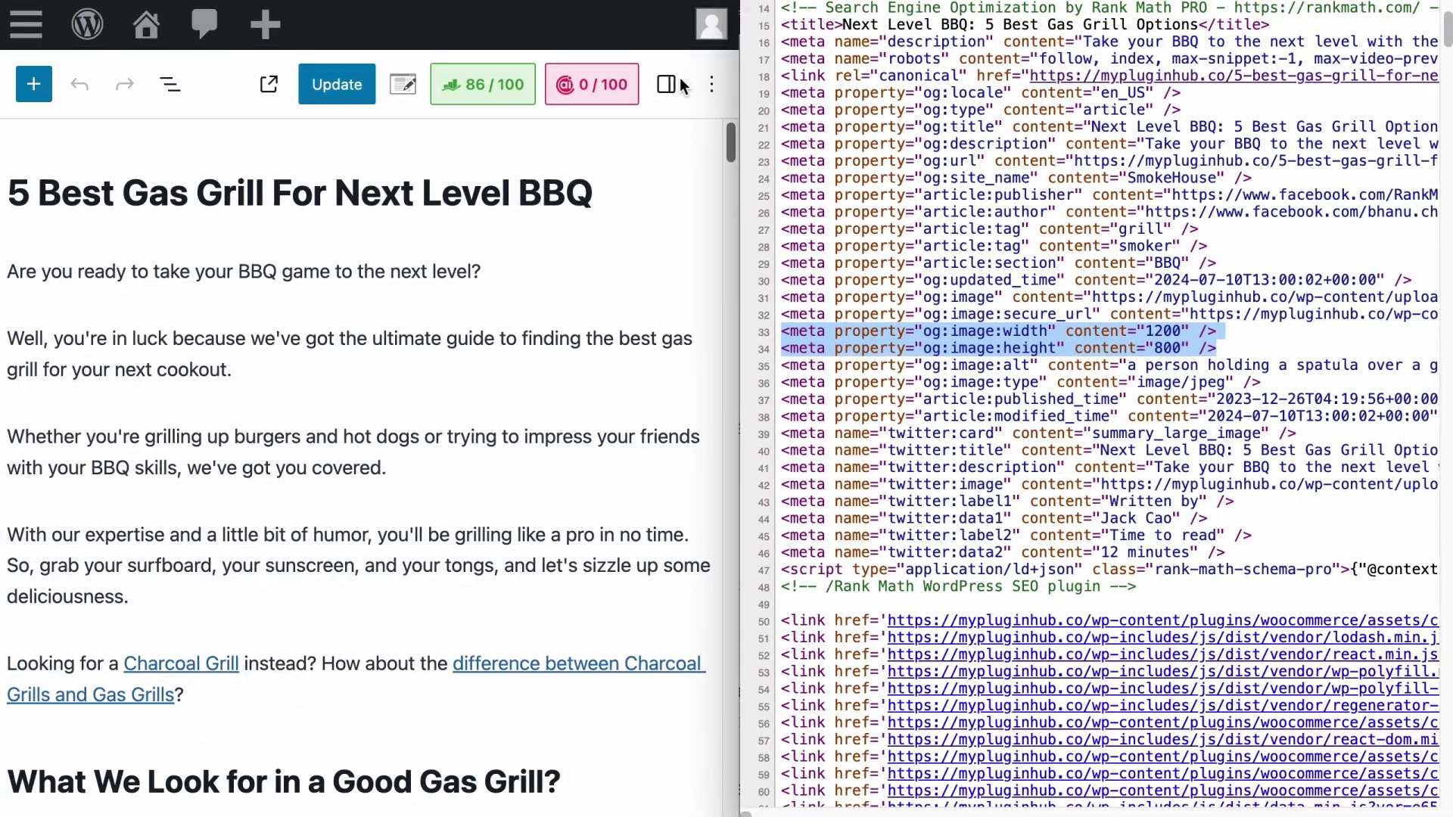
# Show the featured image in the gas grill post's settings and compare it with the og:image width and height tags.
pyautogui.click(419, 84)
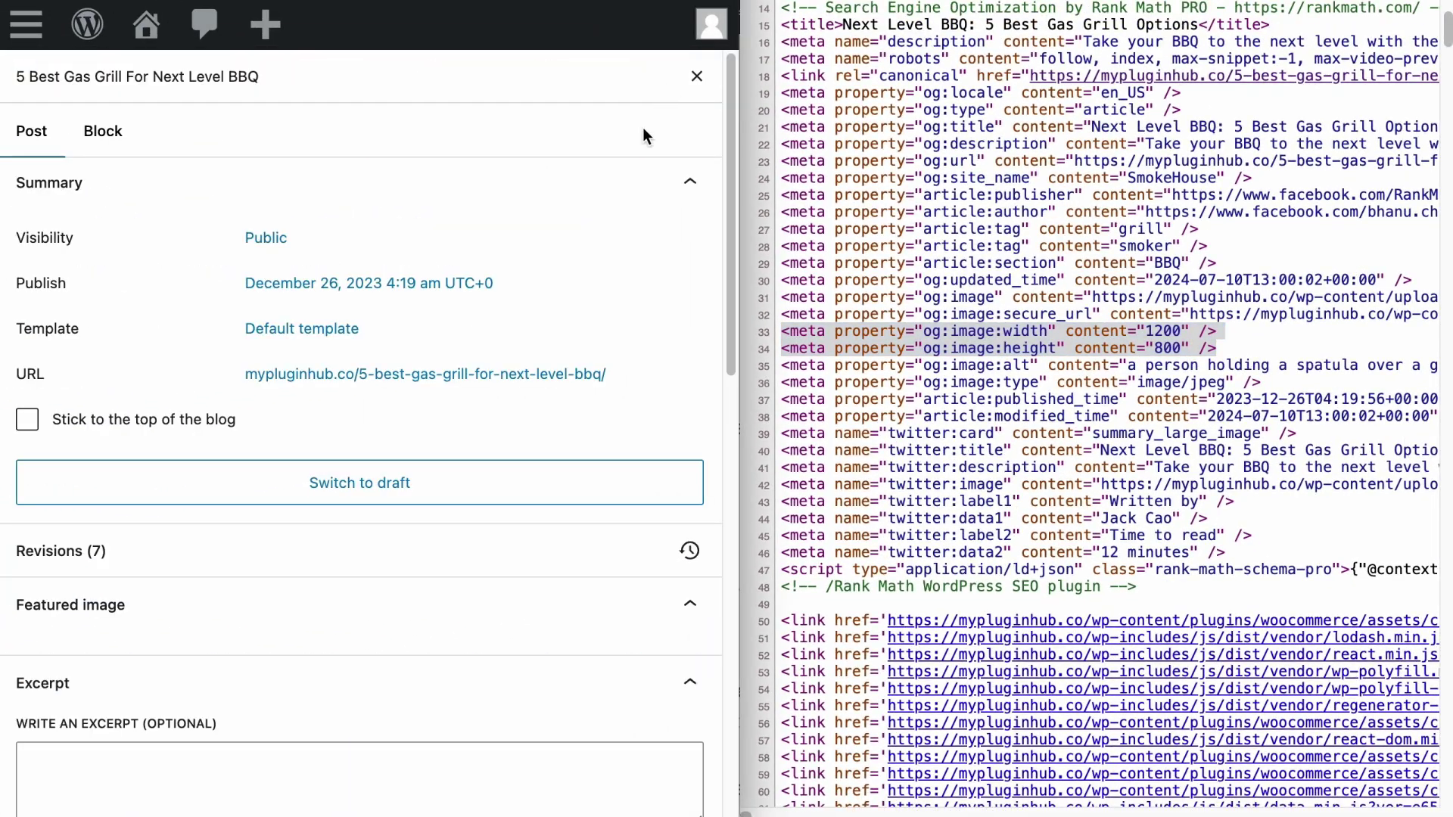
pyautogui.scroll(-5, 560, 306)
pyautogui.scroll(-5, 560, 307)
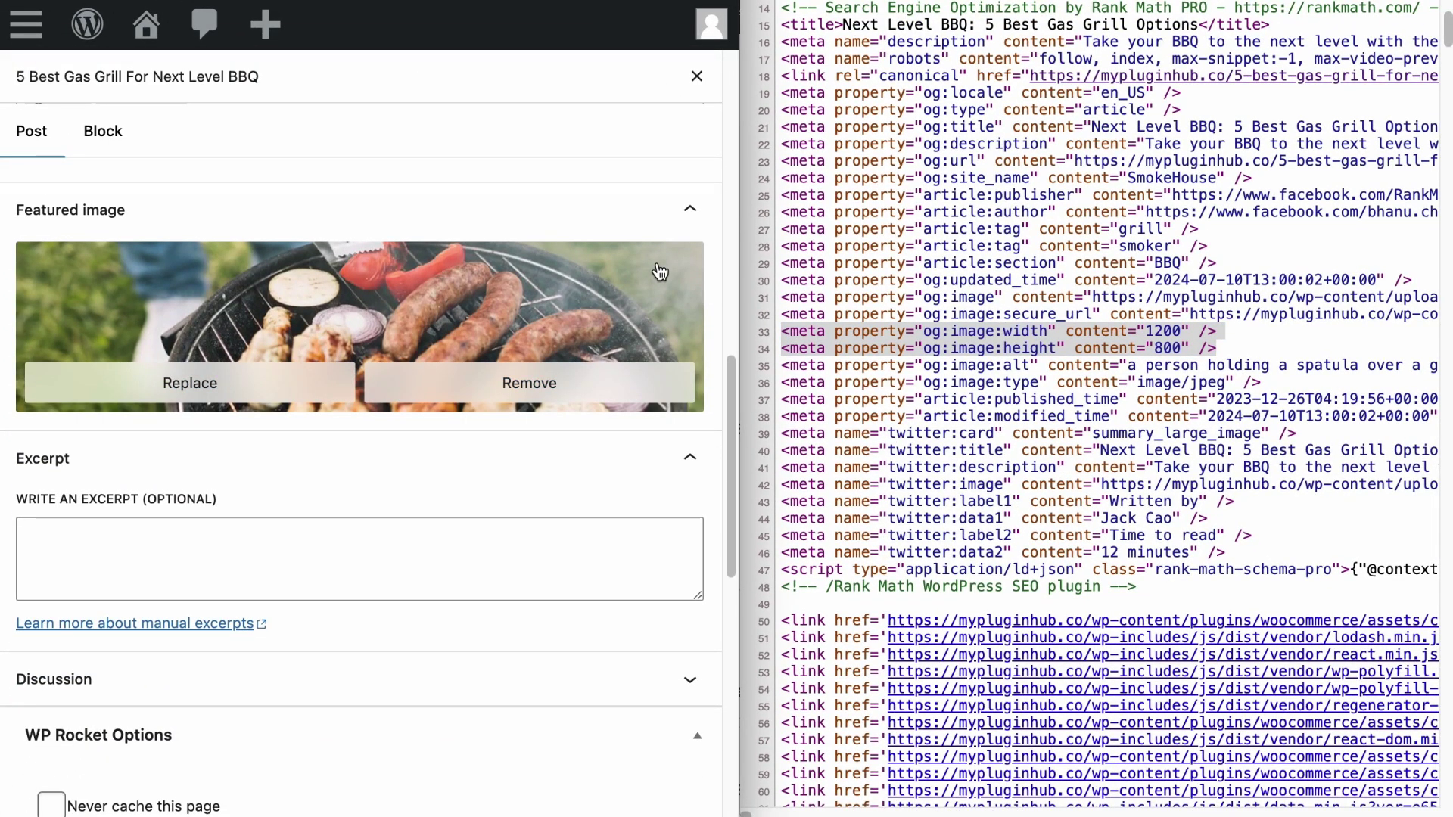
pyautogui.click(1192, 362)
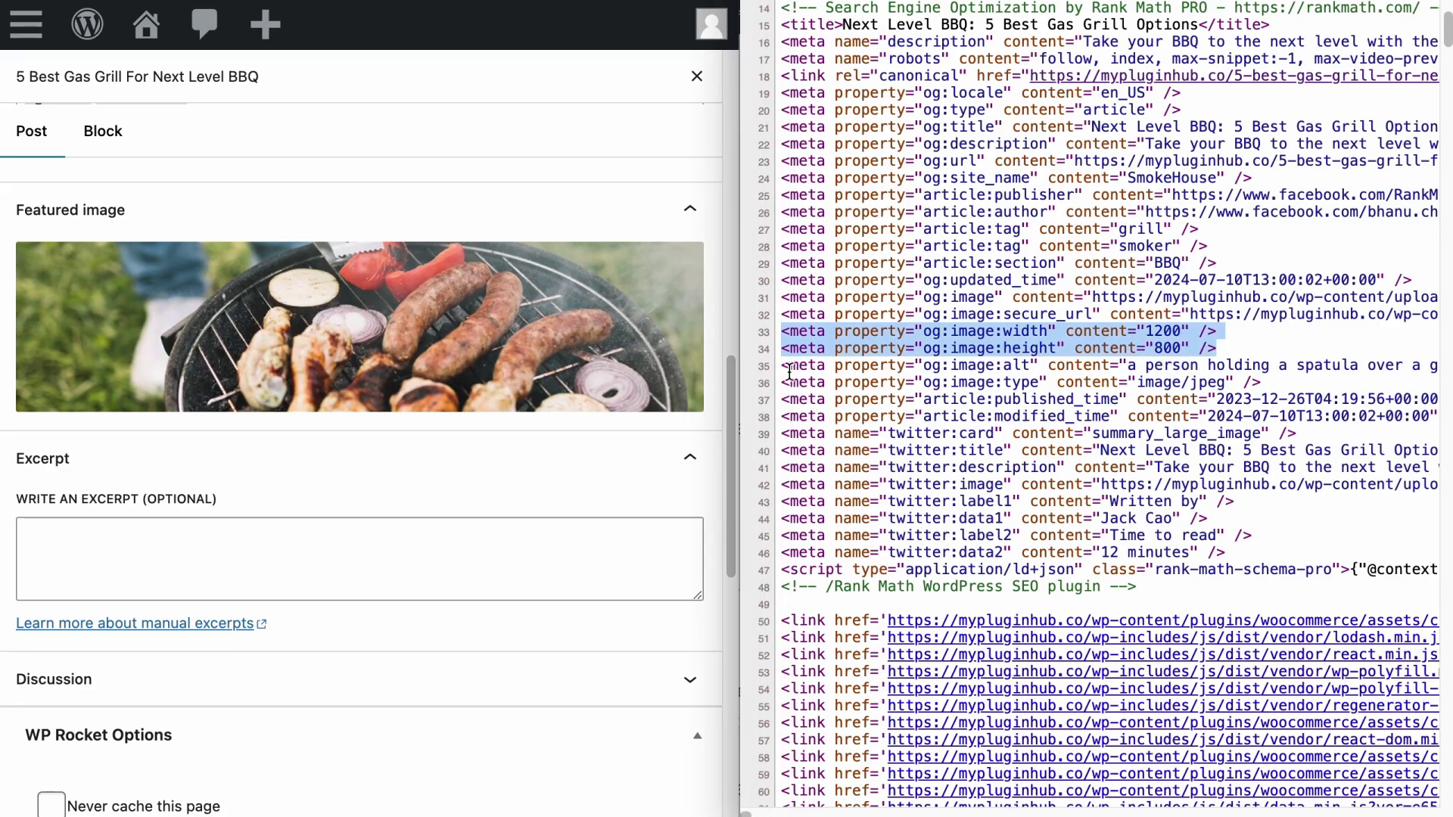
# Compare the og:image:alt tag with the featured image's alt text in the media library, and examine the og:image:type tag.
pyautogui.moveTo(787, 366); pyautogui.dragTo(1422, 369)
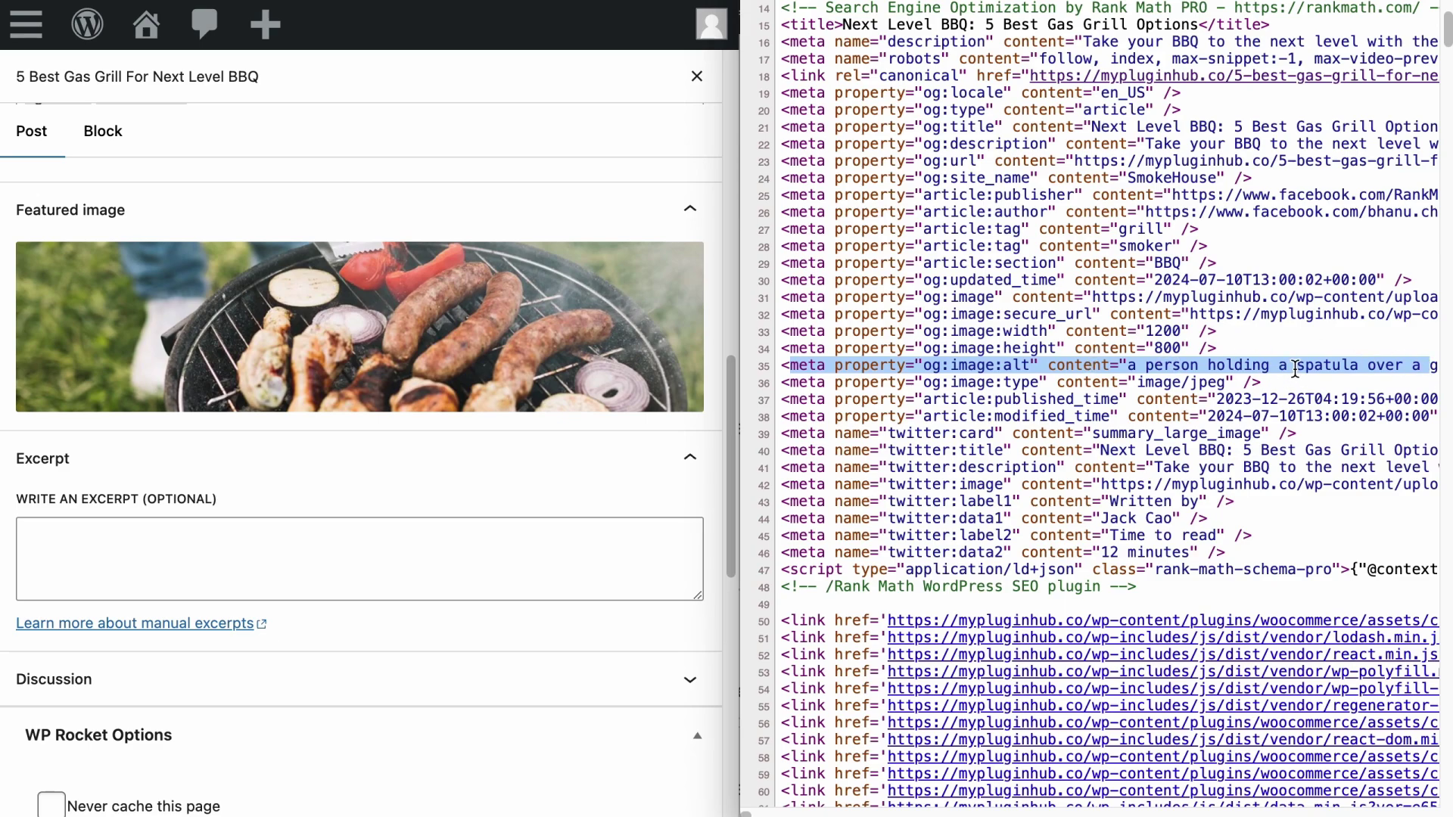
pyautogui.click(459, 347)
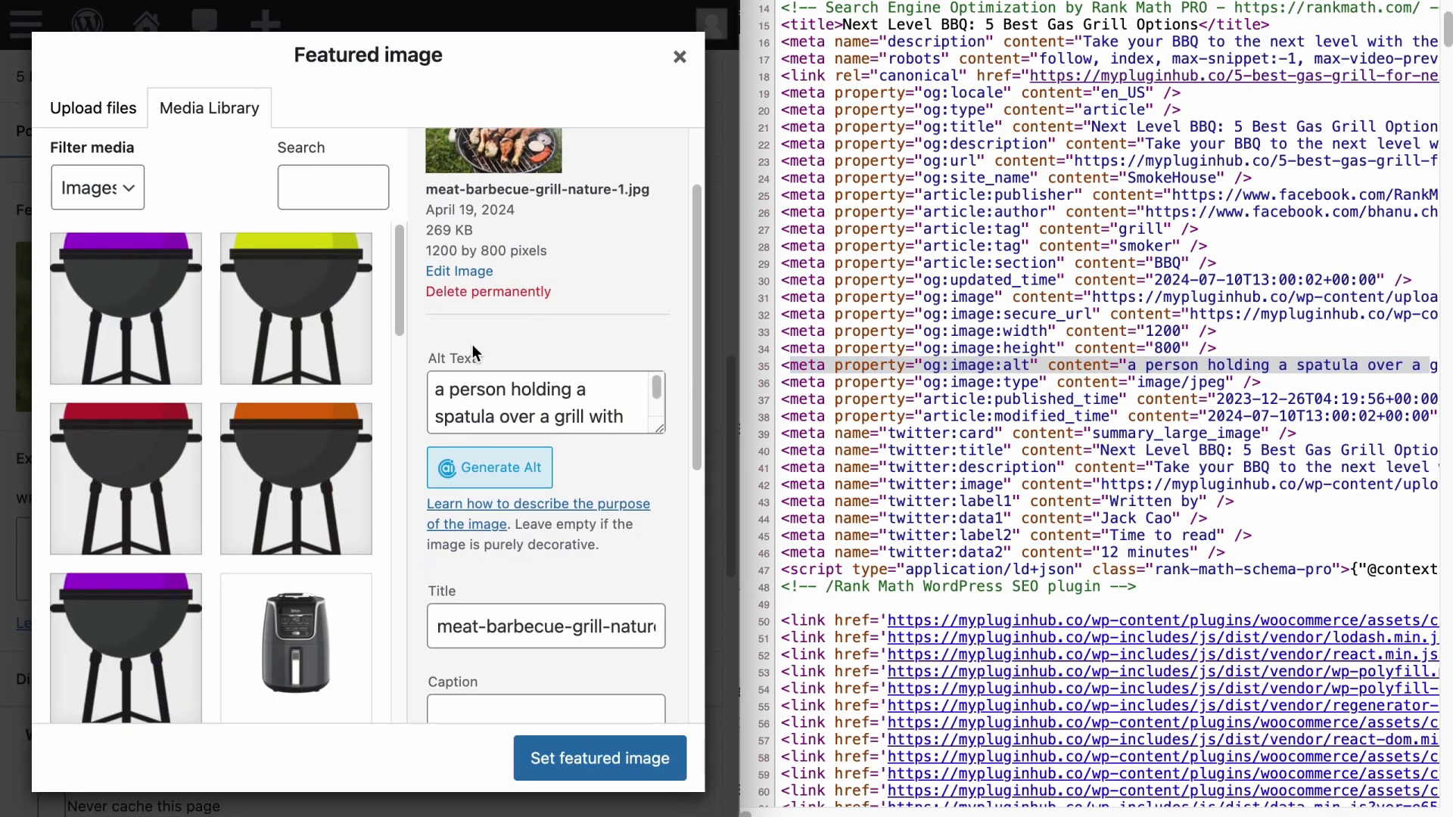
pyautogui.moveTo(438, 389); pyautogui.dragTo(707, 433)
pyautogui.moveTo(782, 382); pyautogui.dragTo(1265, 381)
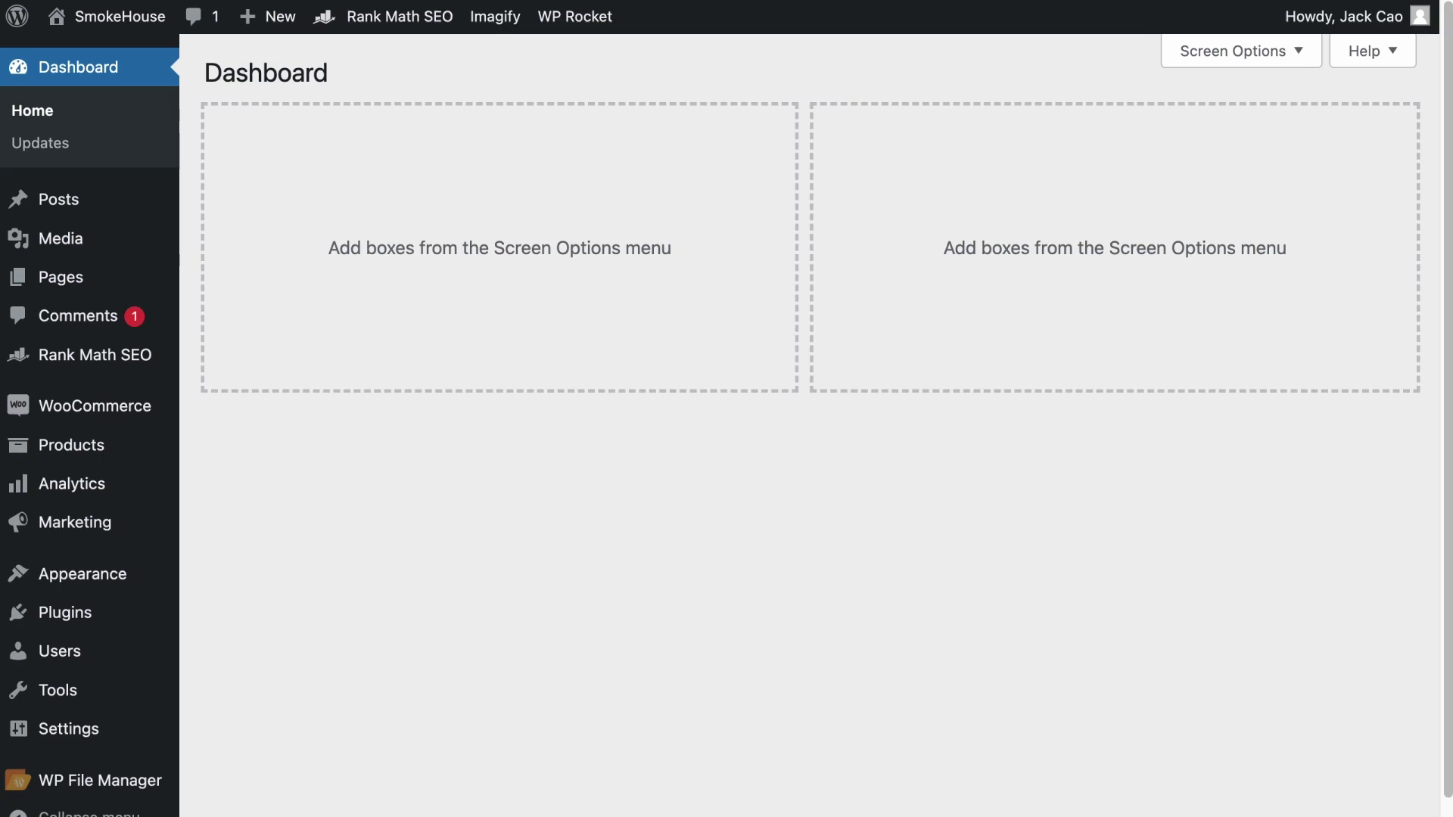
# Open the Rank Math dashboard and check the Schema (Structured Data) module among the listed modules.
pyautogui.moveTo(157, 357)
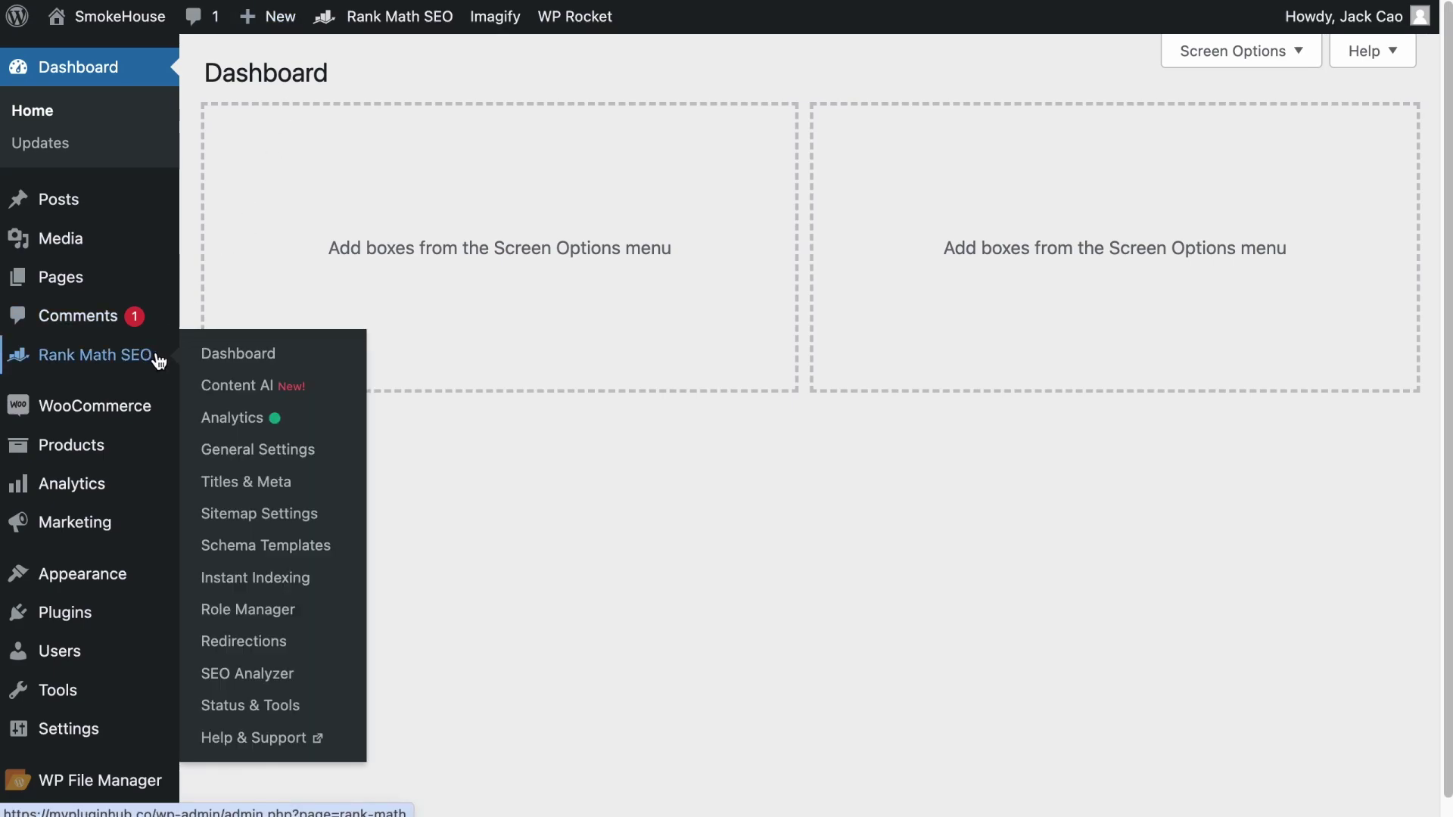
pyautogui.click(239, 354)
pyautogui.scroll(-3, 789, 429)
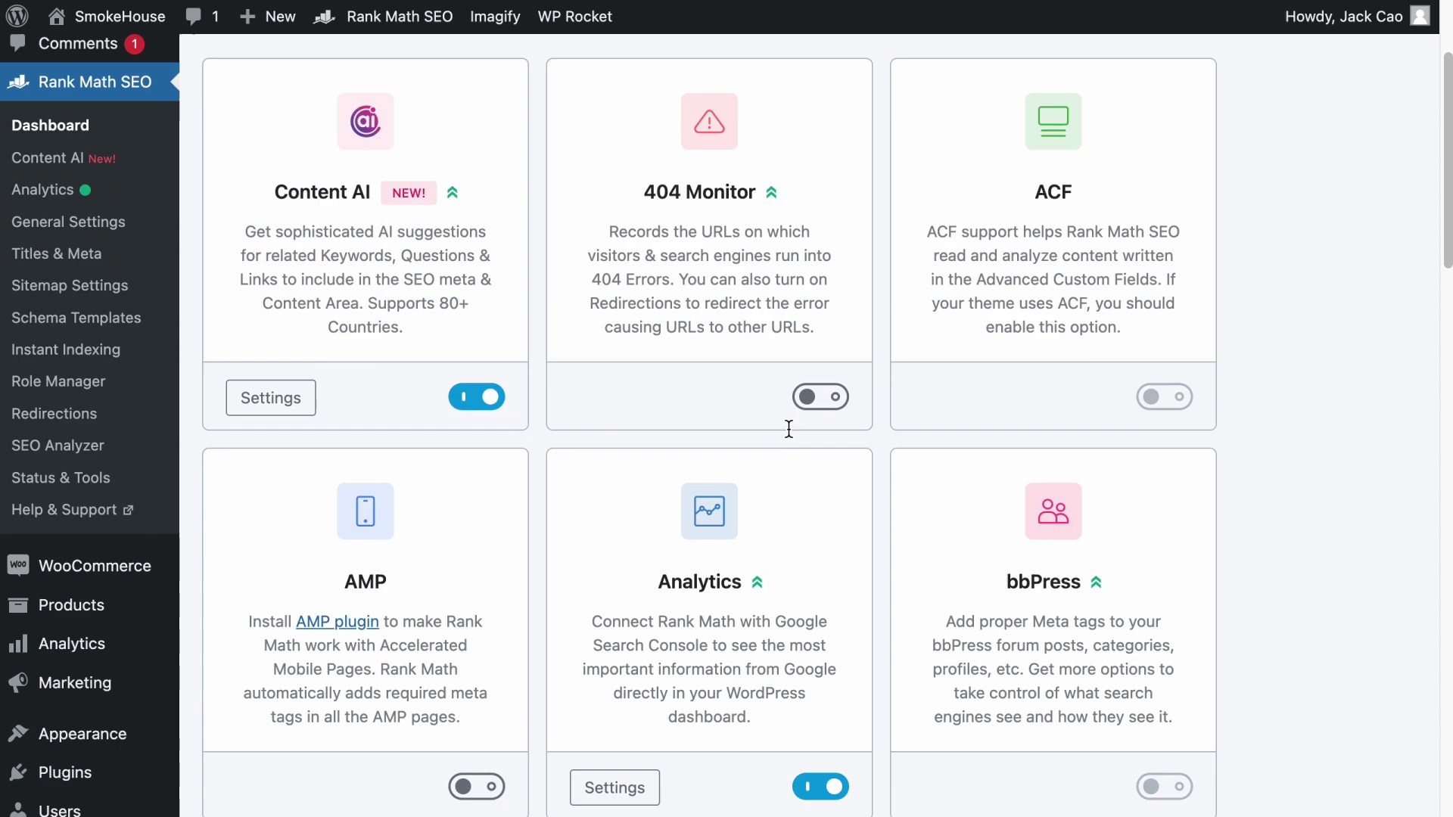
pyautogui.scroll(-15, 788, 429)
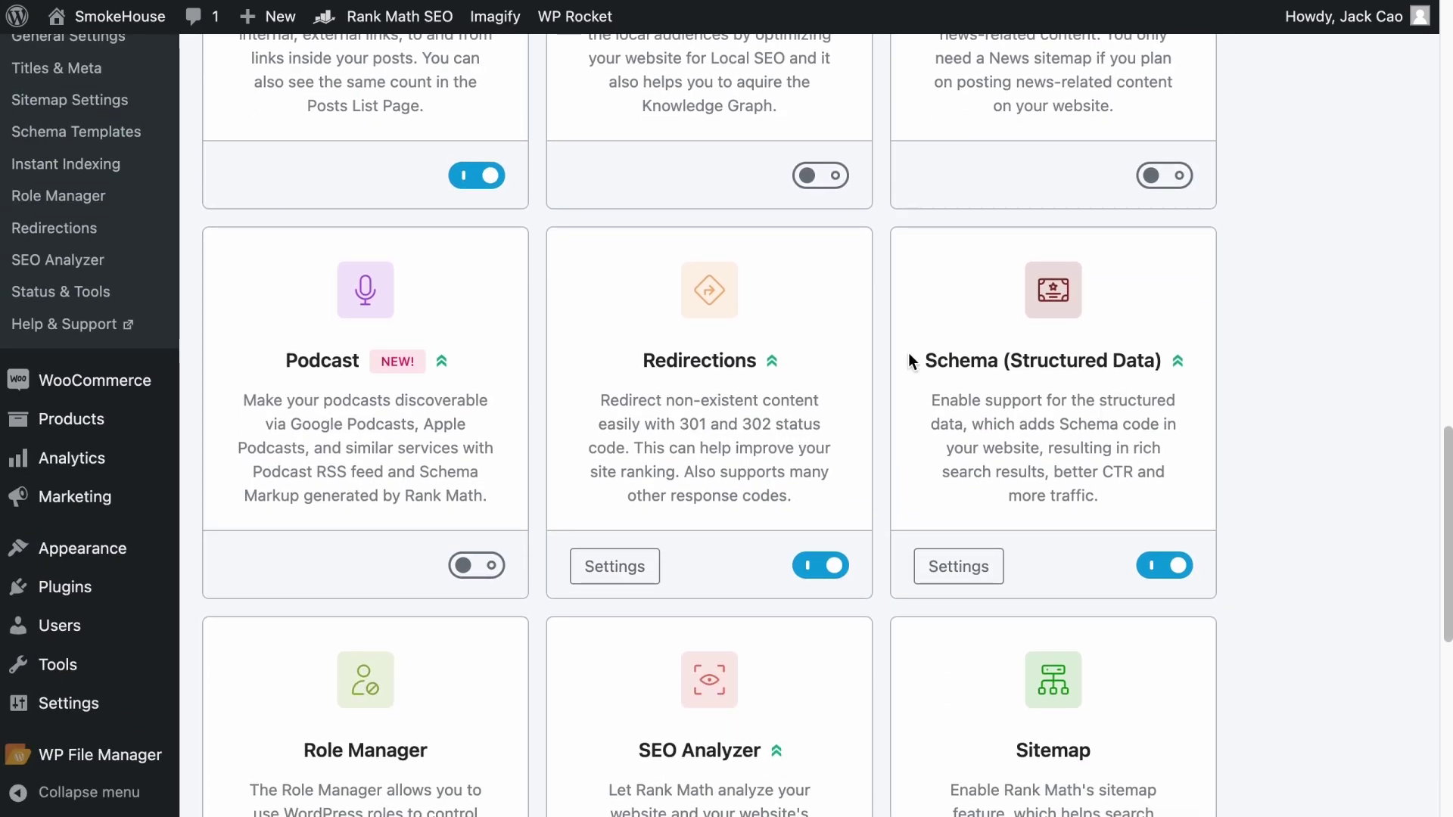
pyautogui.scroll(1, 390, 371)
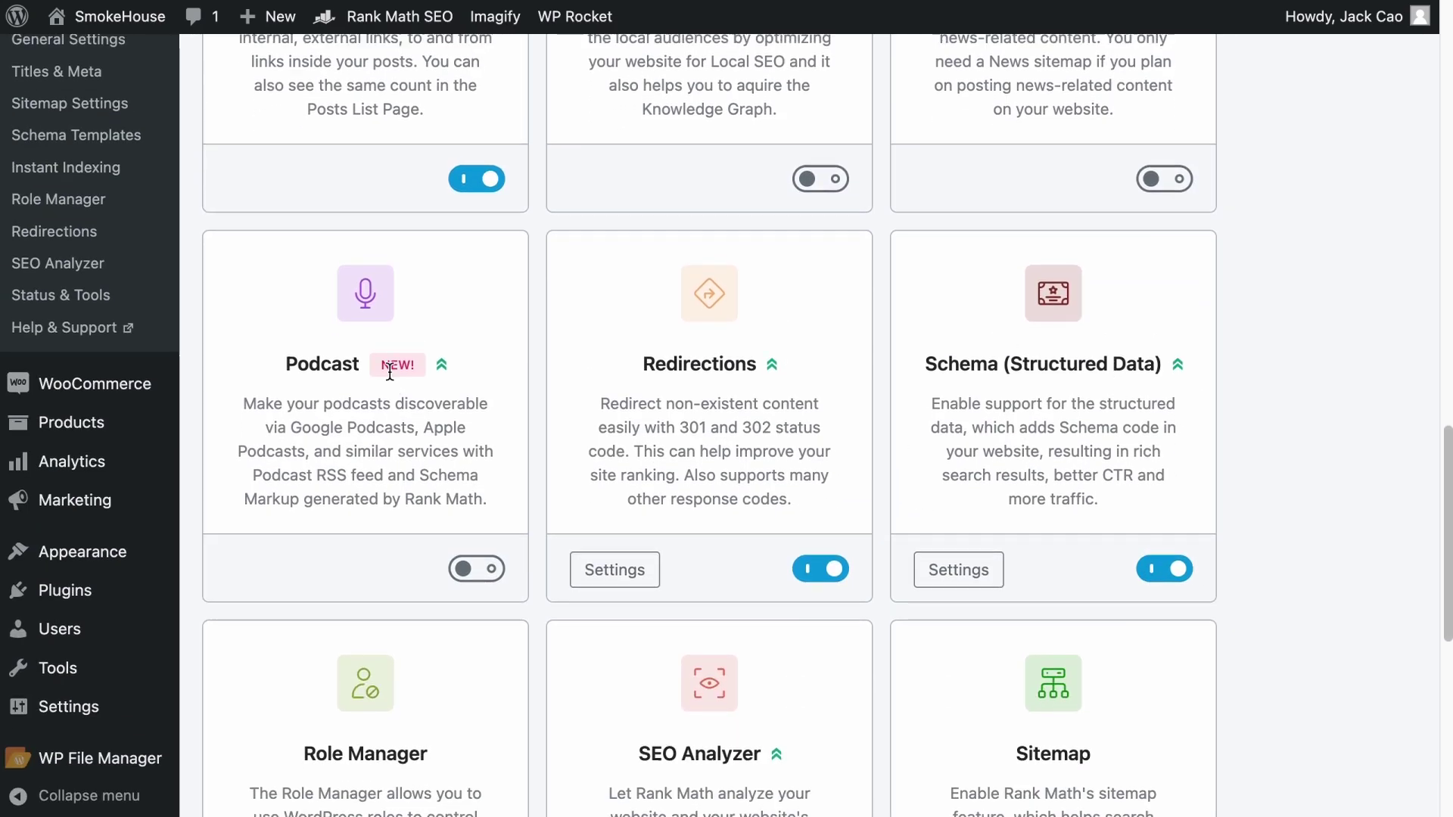
pyautogui.scroll(1, 390, 370)
# Open Rank Math's Titles & Meta settings for Posts and review the options from the schema type onward.
pyautogui.click(52, 236)
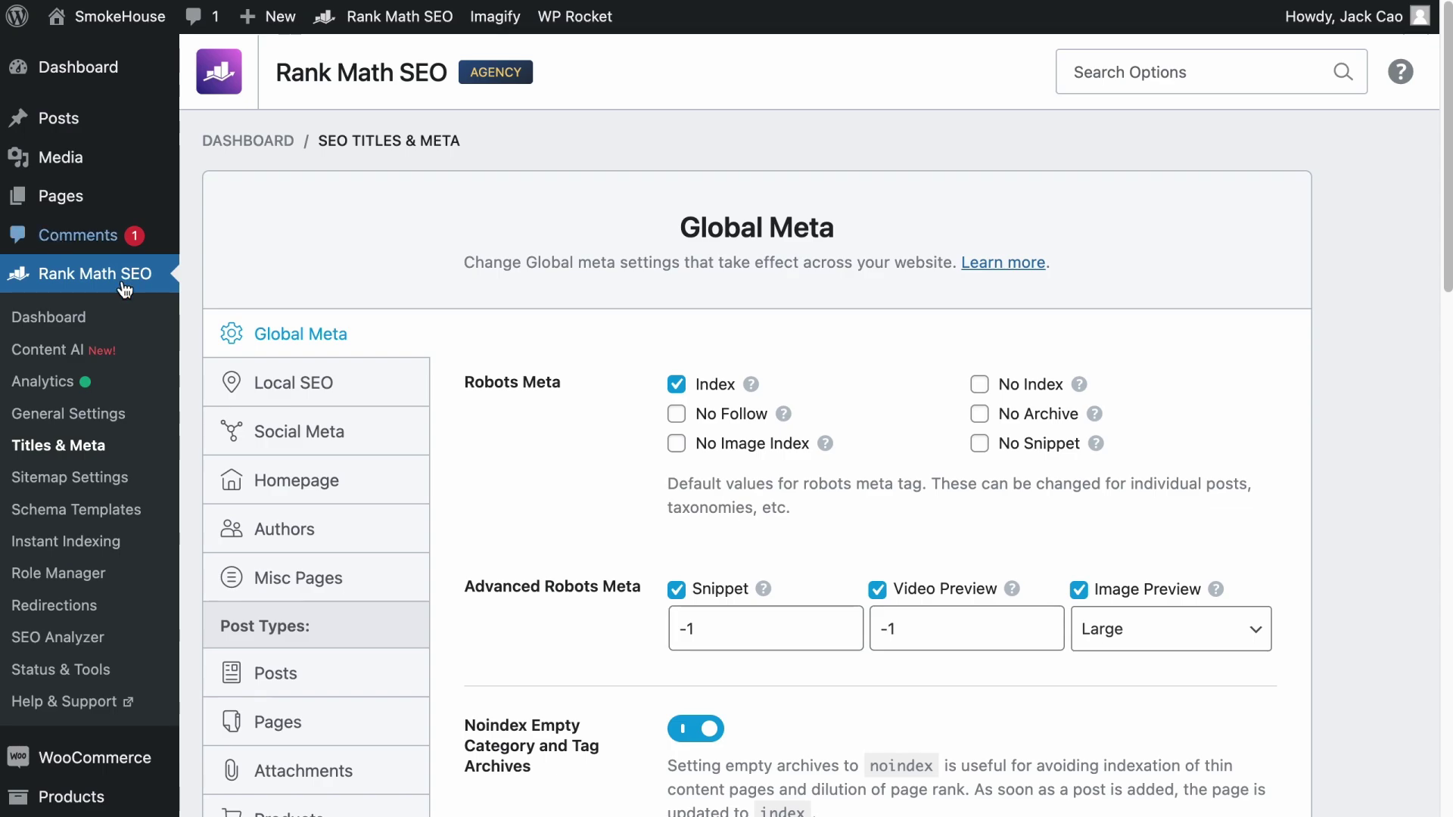
pyautogui.scroll(-3, 328, 426)
pyautogui.click(348, 488)
pyautogui.scroll(-5, 469, 458)
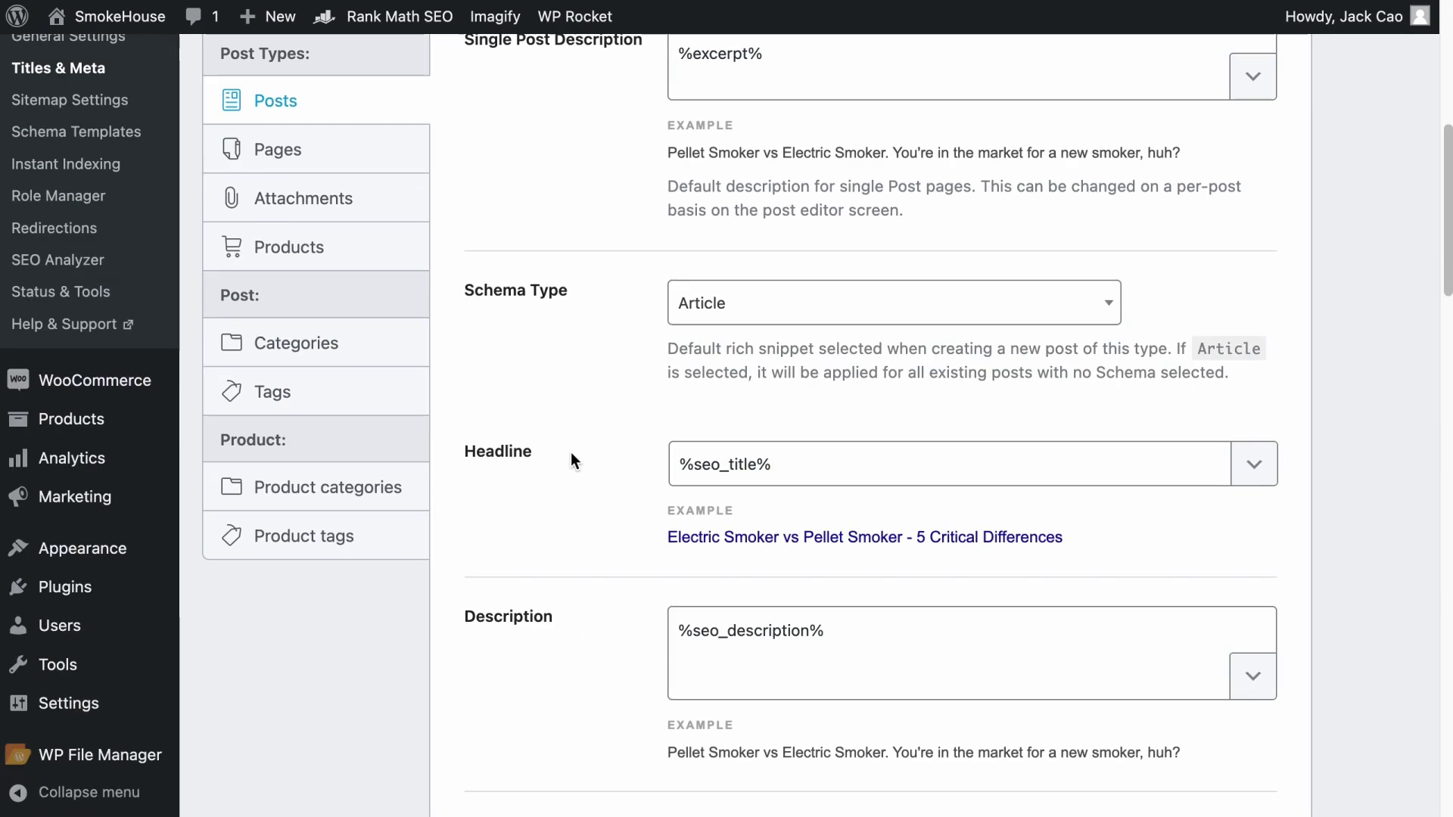
pyautogui.scroll(-10, 570, 454)
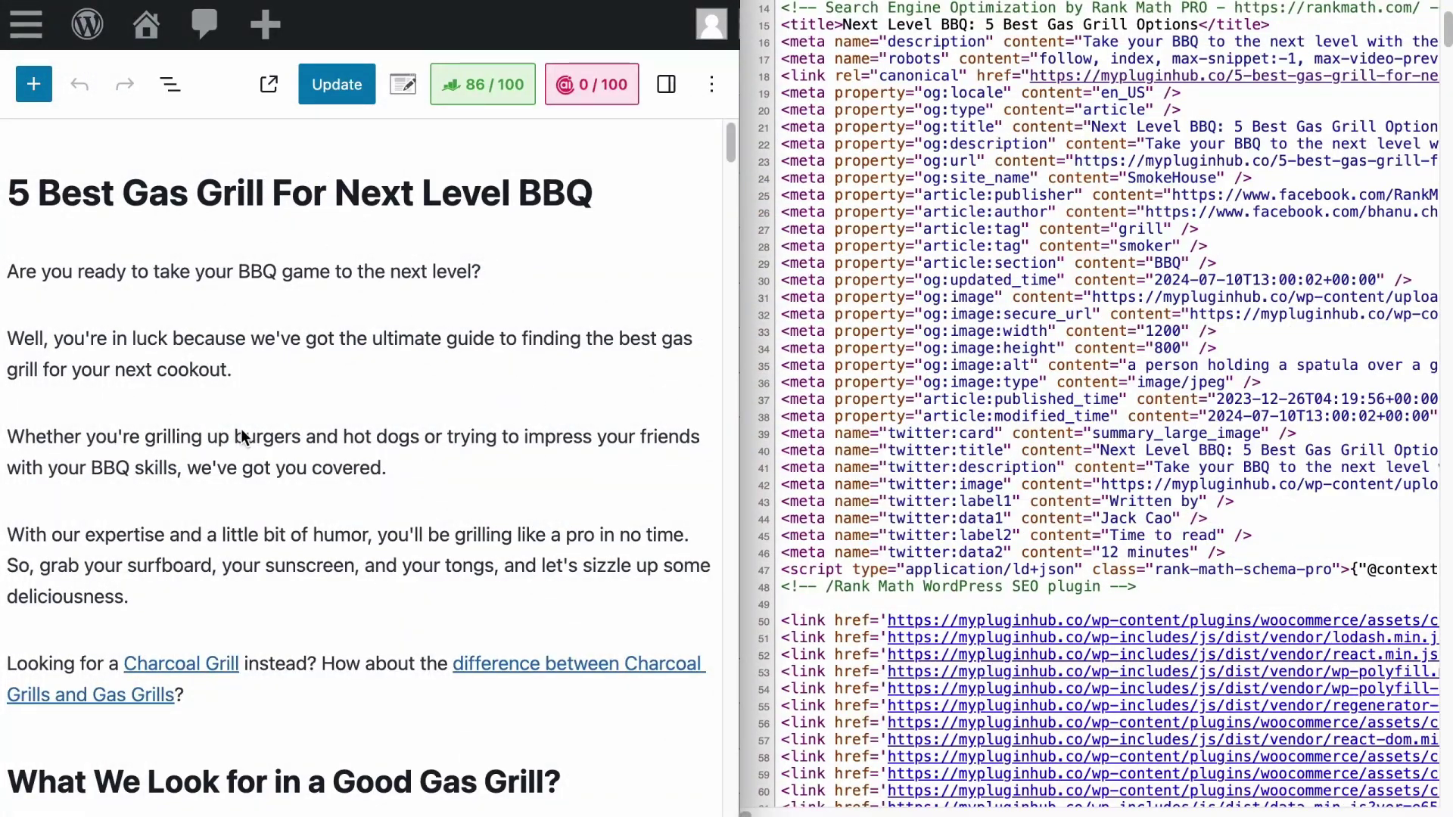
# Embed the YouTube video on summer grilling recipes after the paragraph ending "we've got you covered" and update the post.
pyautogui.scroll(-3, 348, 439)
pyautogui.scroll(-15, 356, 443)
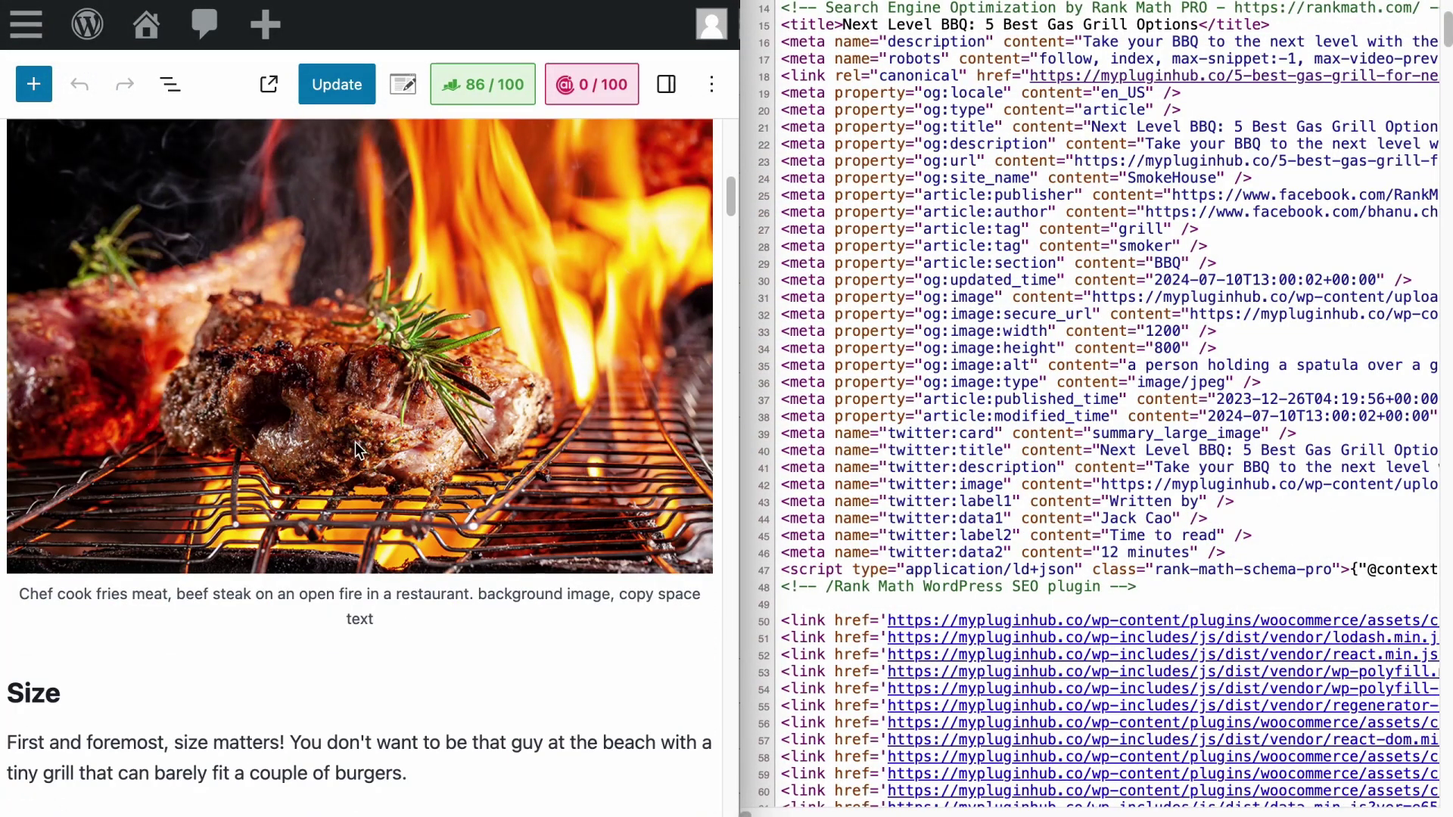
pyautogui.scroll(18, 357, 445)
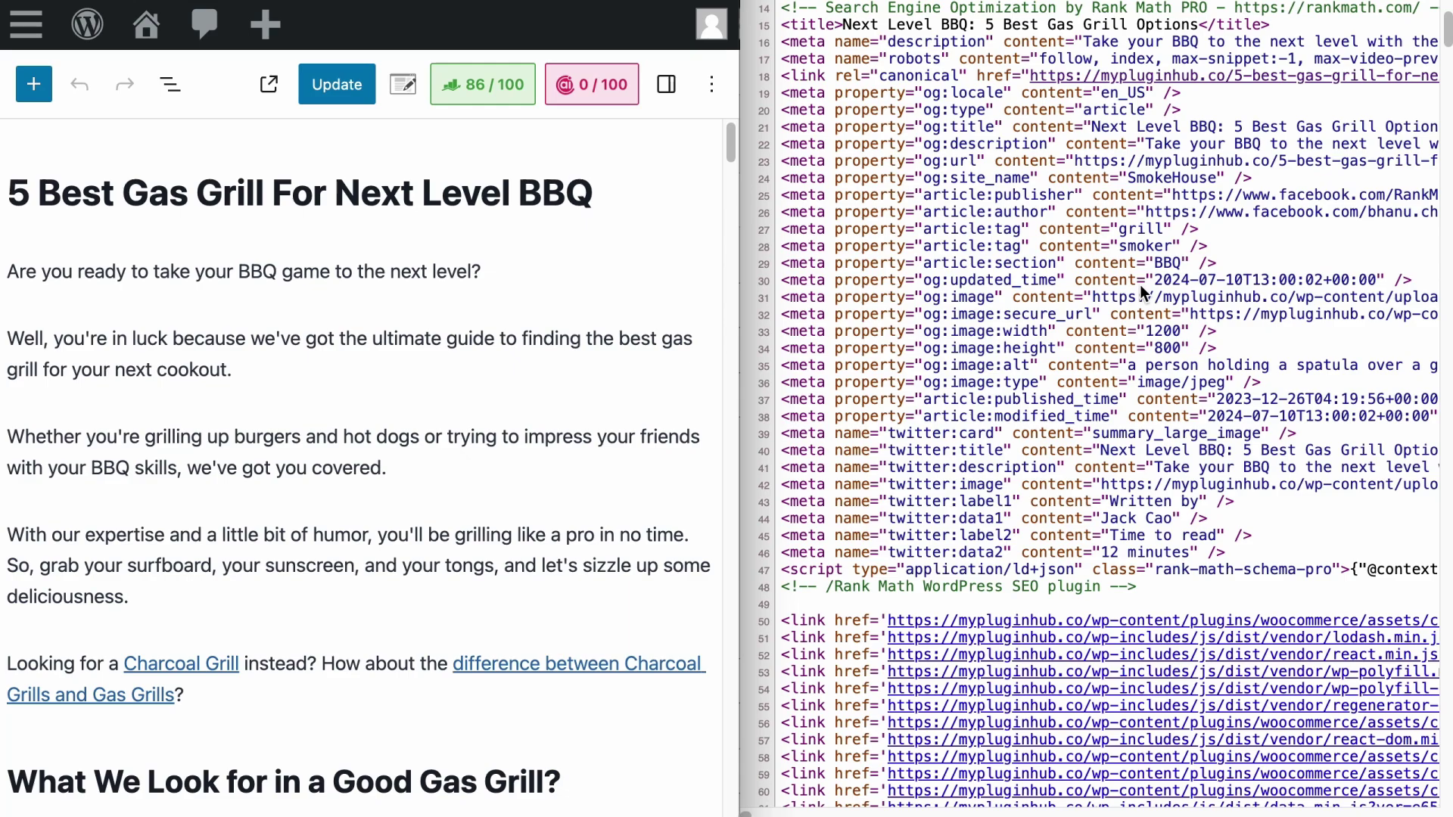
pyautogui.click(447, 471)
pyautogui.press('Return')
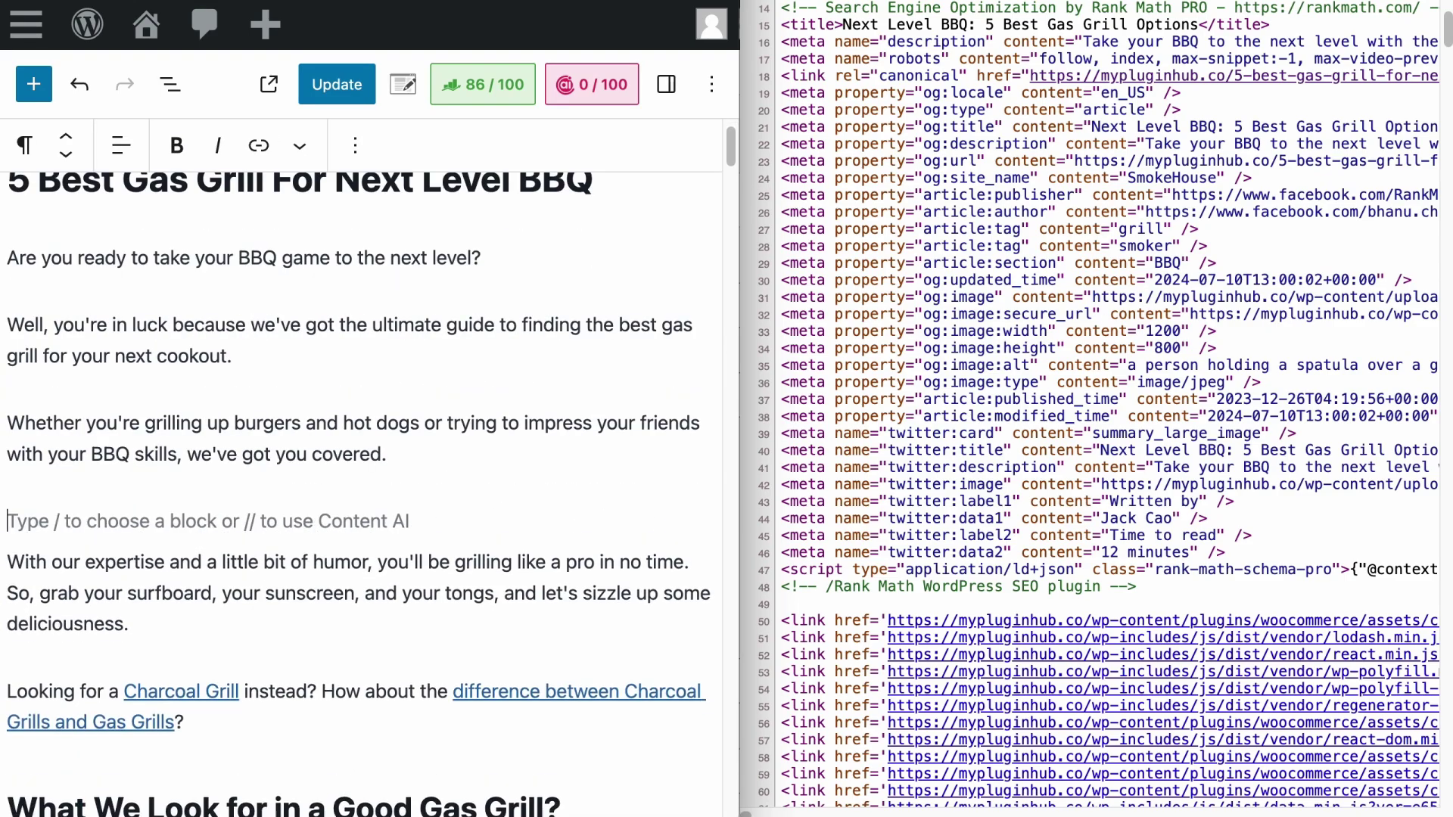
pyautogui.press('super+v')
pyautogui.scroll(-5, 479, 551)
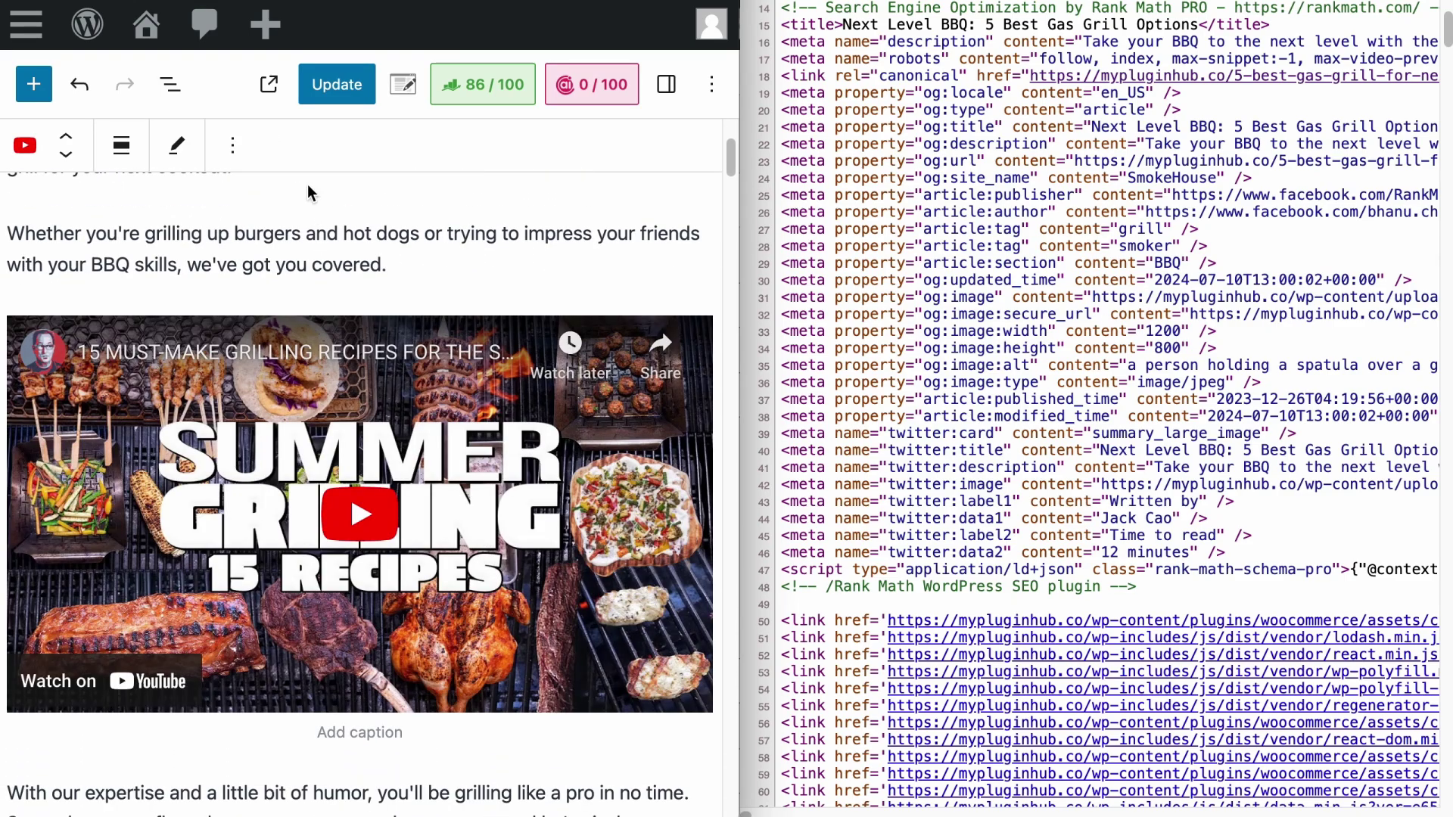
pyautogui.click(327, 83)
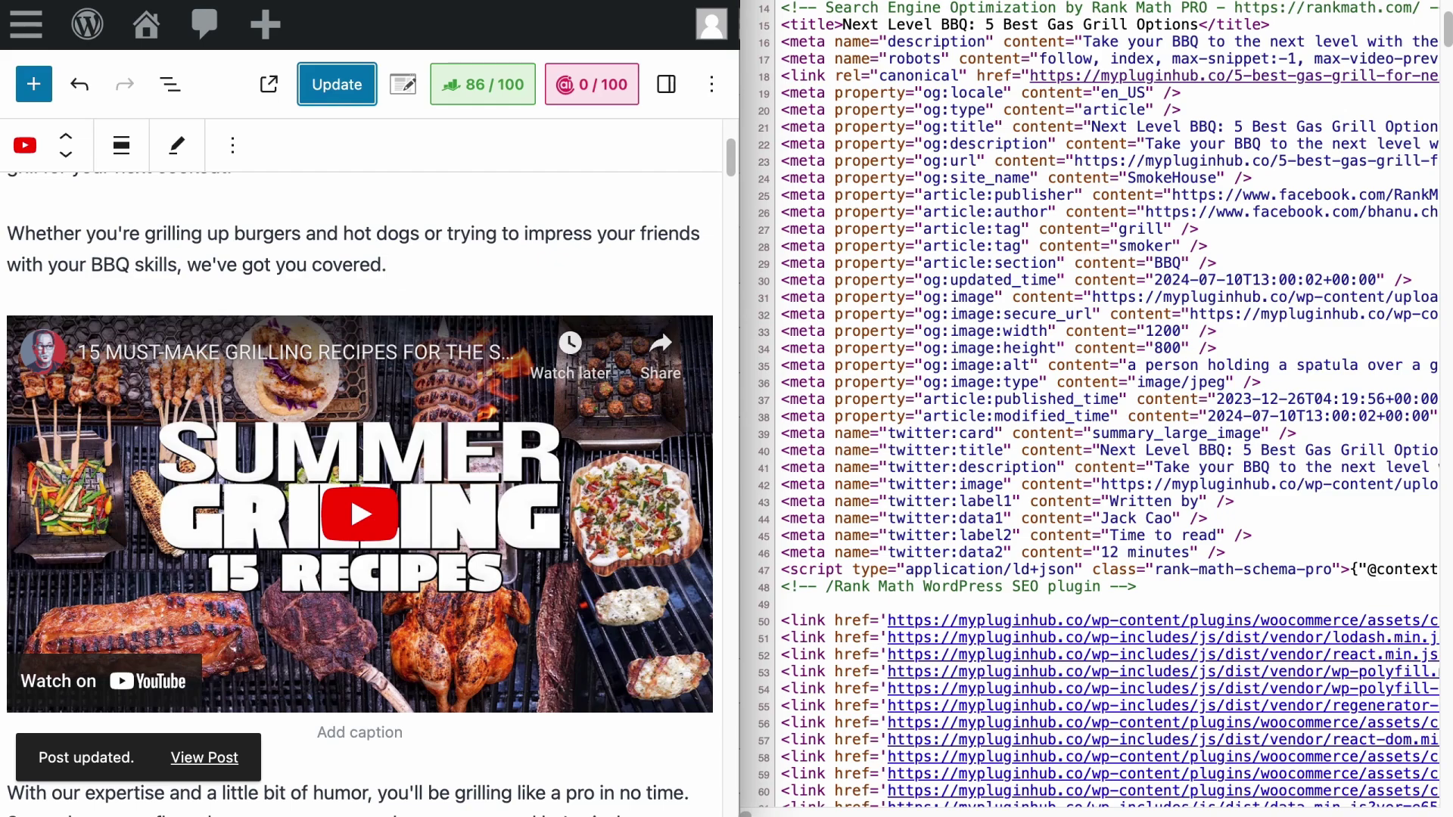
# Reload the post's page source and examine the og:video and video:duration tags for the embedded video.
pyautogui.press('super+r')
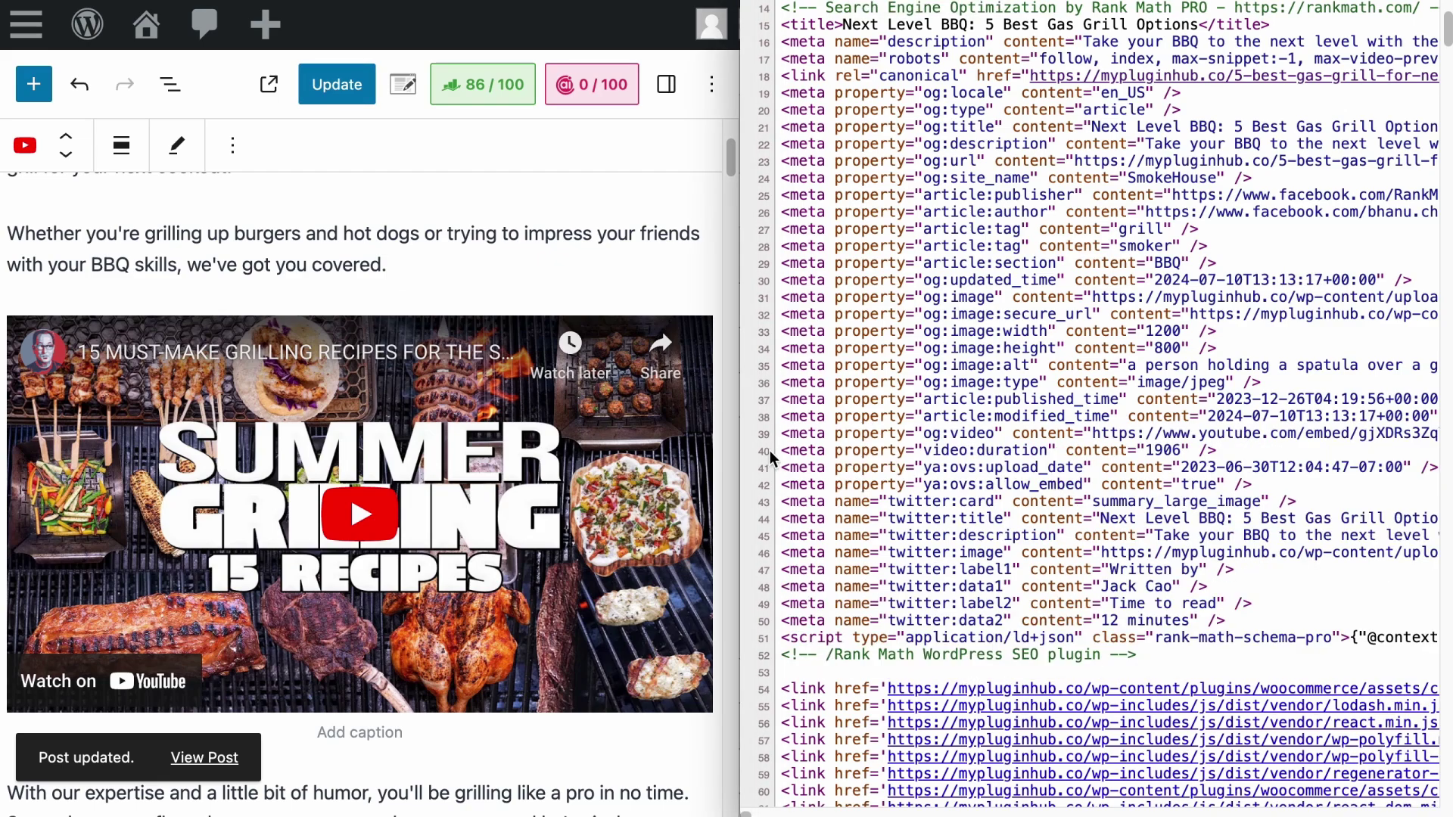
pyautogui.moveTo(780, 434); pyautogui.dragTo(1287, 457)
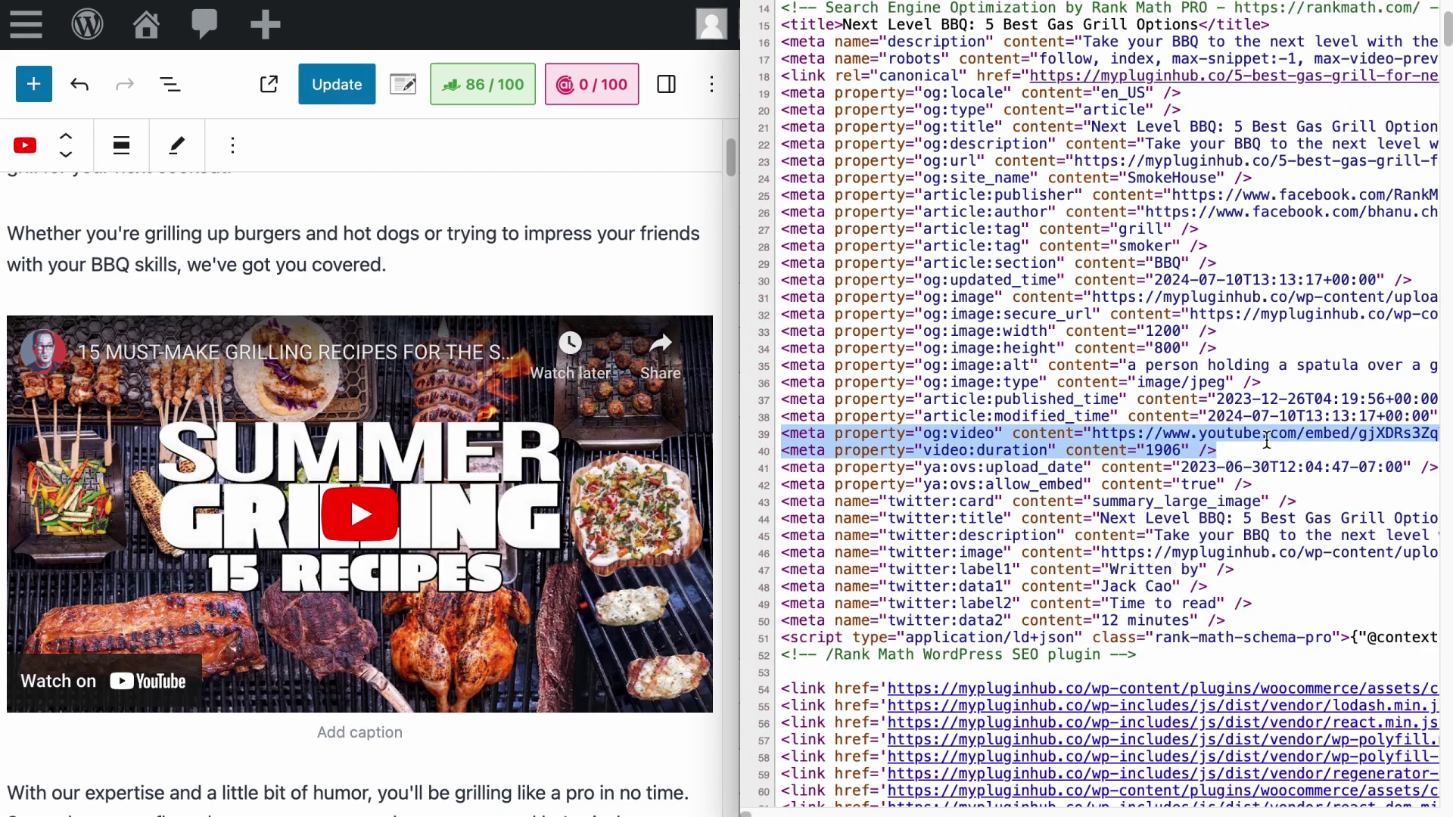
pyautogui.moveTo(937, 434); pyautogui.dragTo(1033, 437)
pyautogui.click(898, 459)
pyautogui.moveTo(783, 454); pyautogui.dragTo(1226, 459)
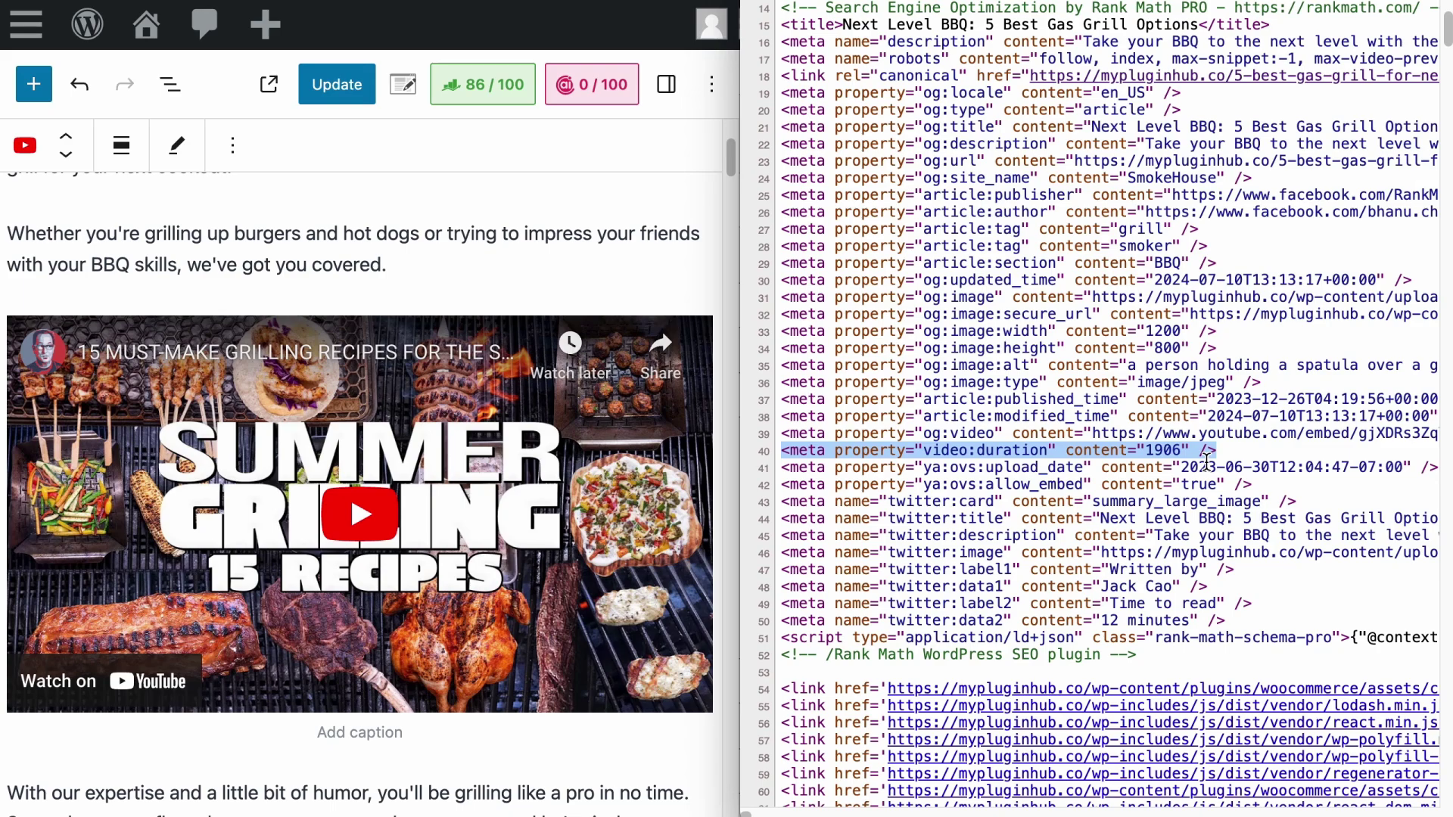
# Embed the YouTube video "48 Hours at the #1 Cajun BBQ in Texas" above the "What We Look for in a Good Gas Grill?" heading and update the post.
pyautogui.click(551, 524)
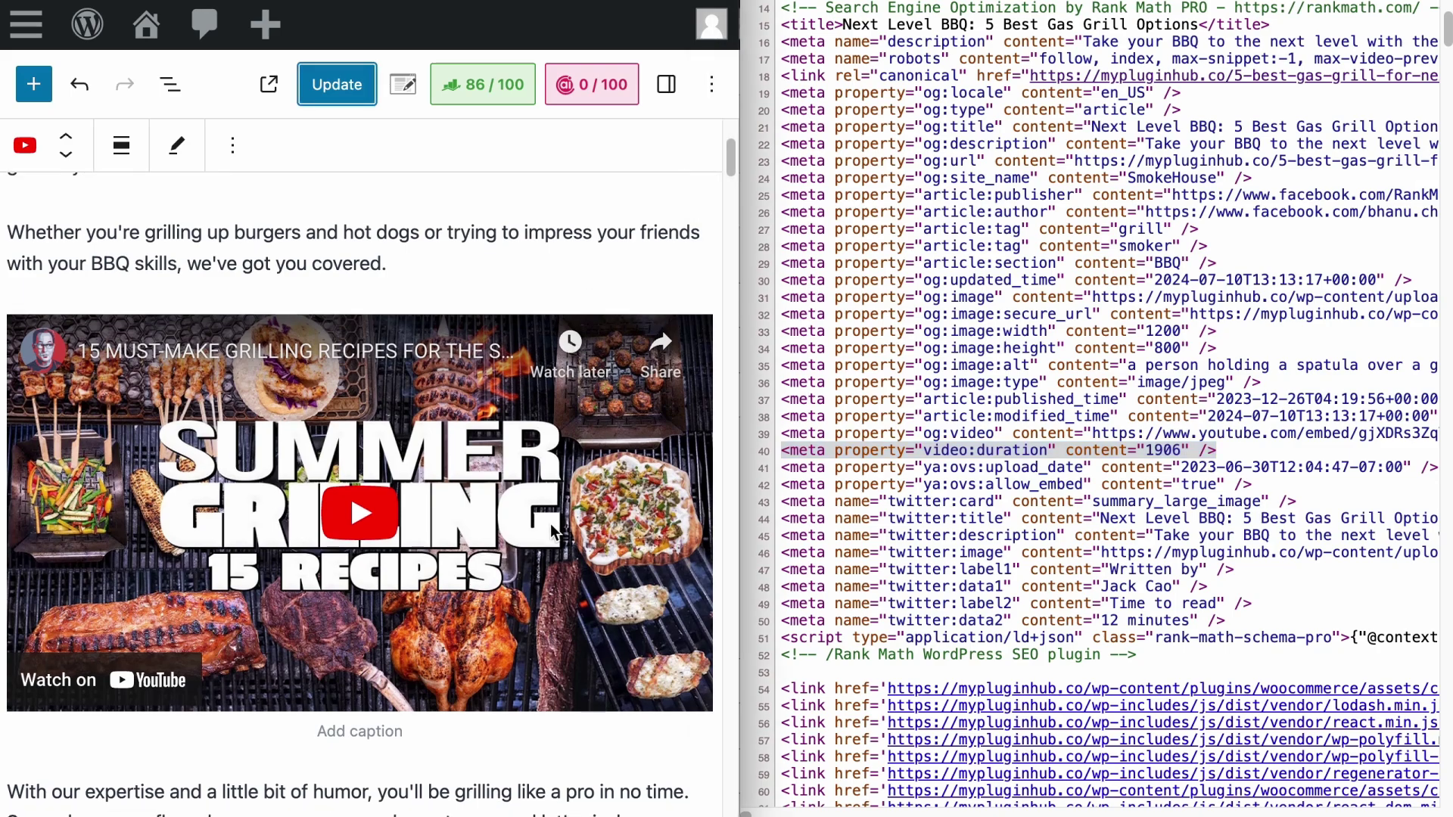
pyautogui.scroll(-5, 551, 522)
pyautogui.click(533, 502)
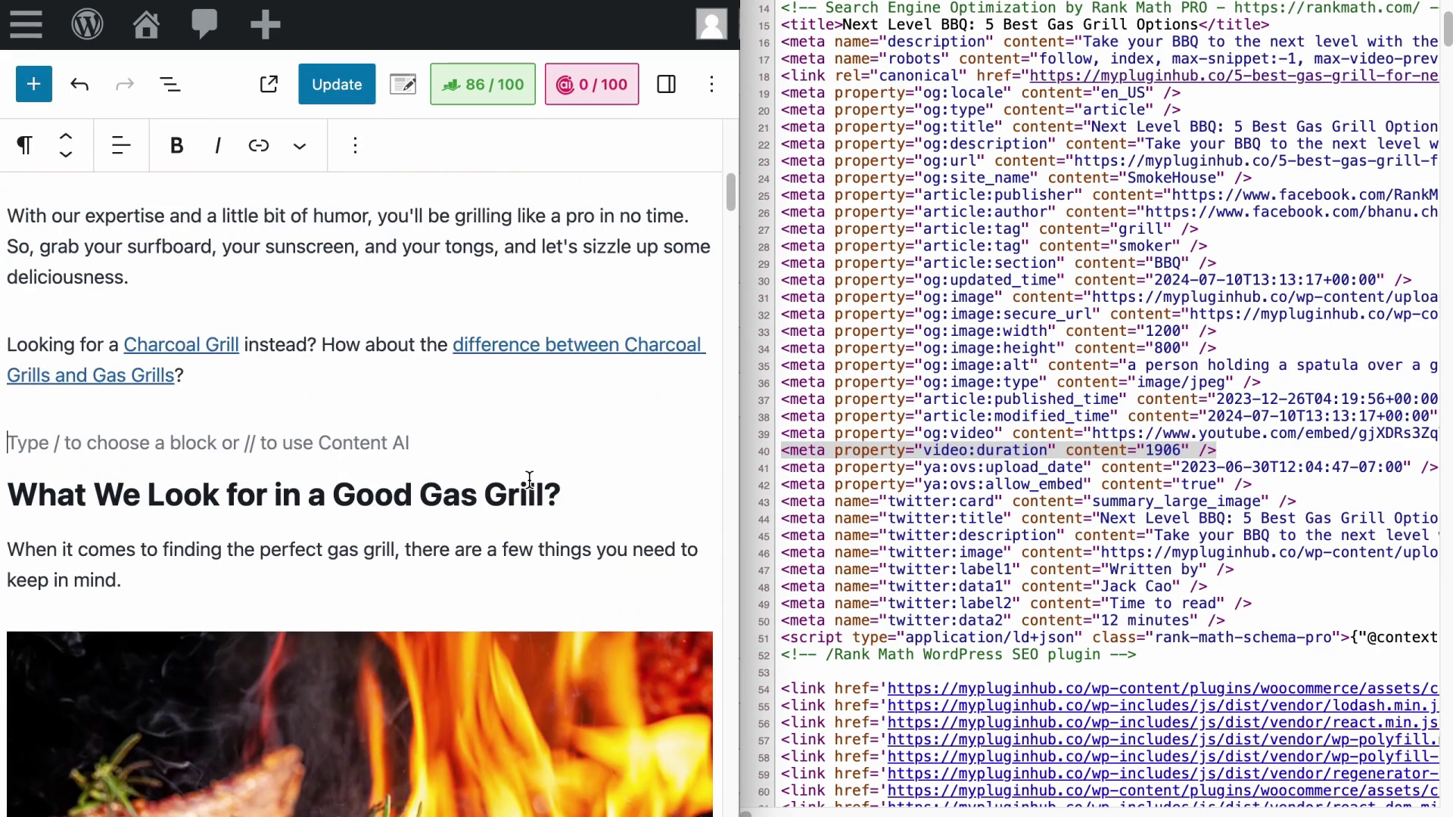
pyautogui.press('super+v')
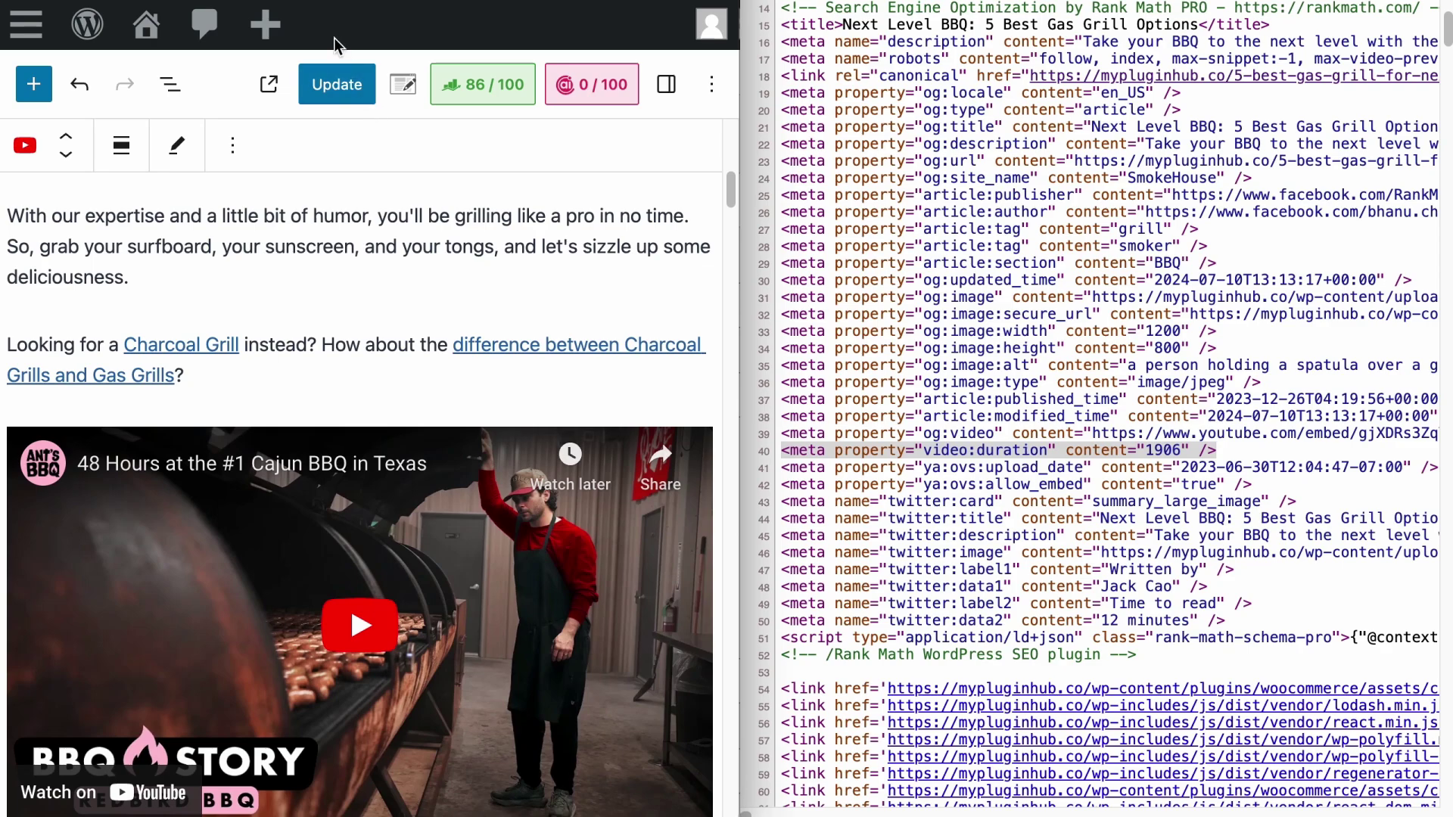
pyautogui.click(337, 85)
# Reload the page source again and compare the og:video and video:duration tags of both embedded videos.
pyautogui.press('super+Tab')
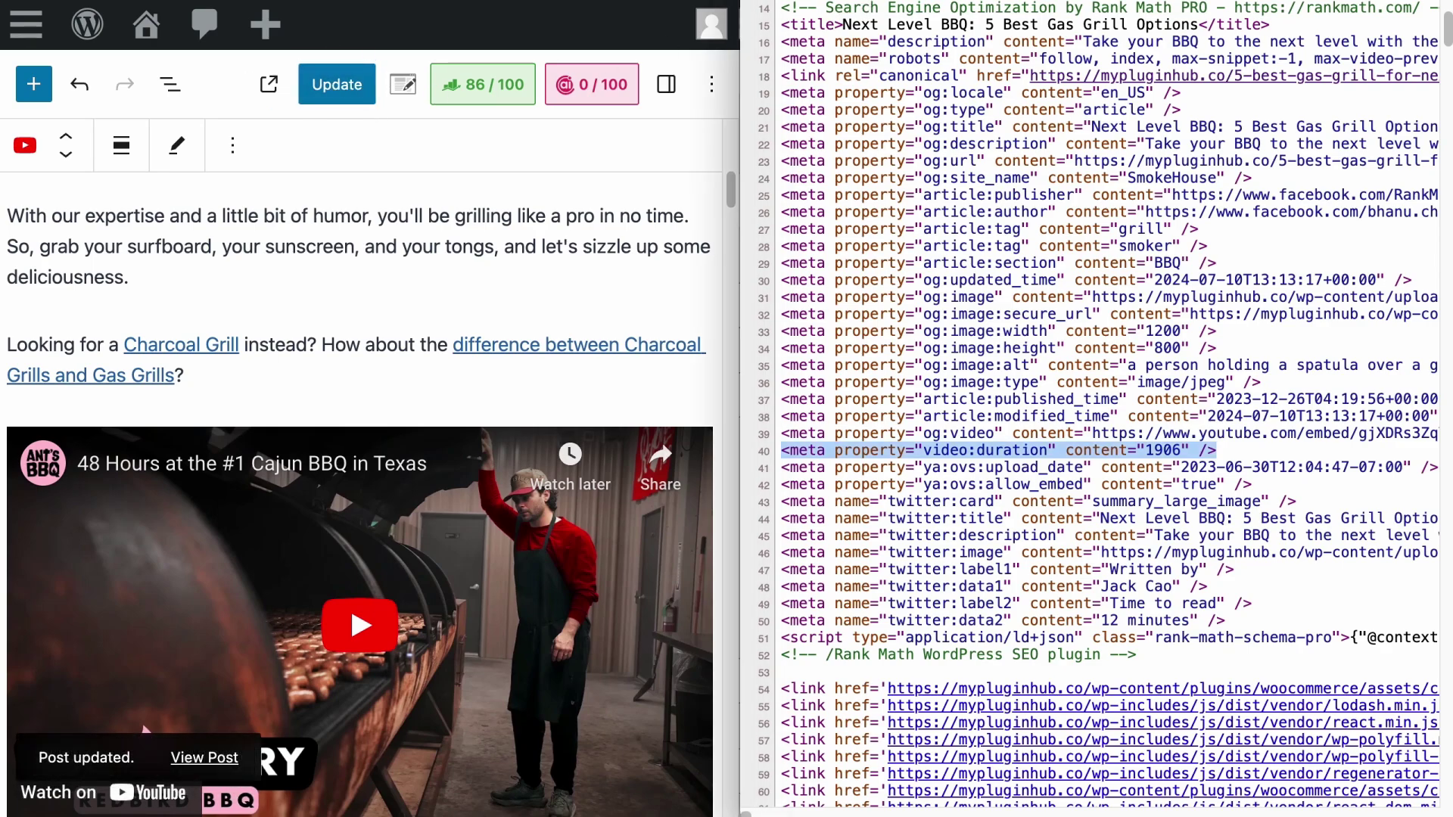
pyautogui.press('super+r')
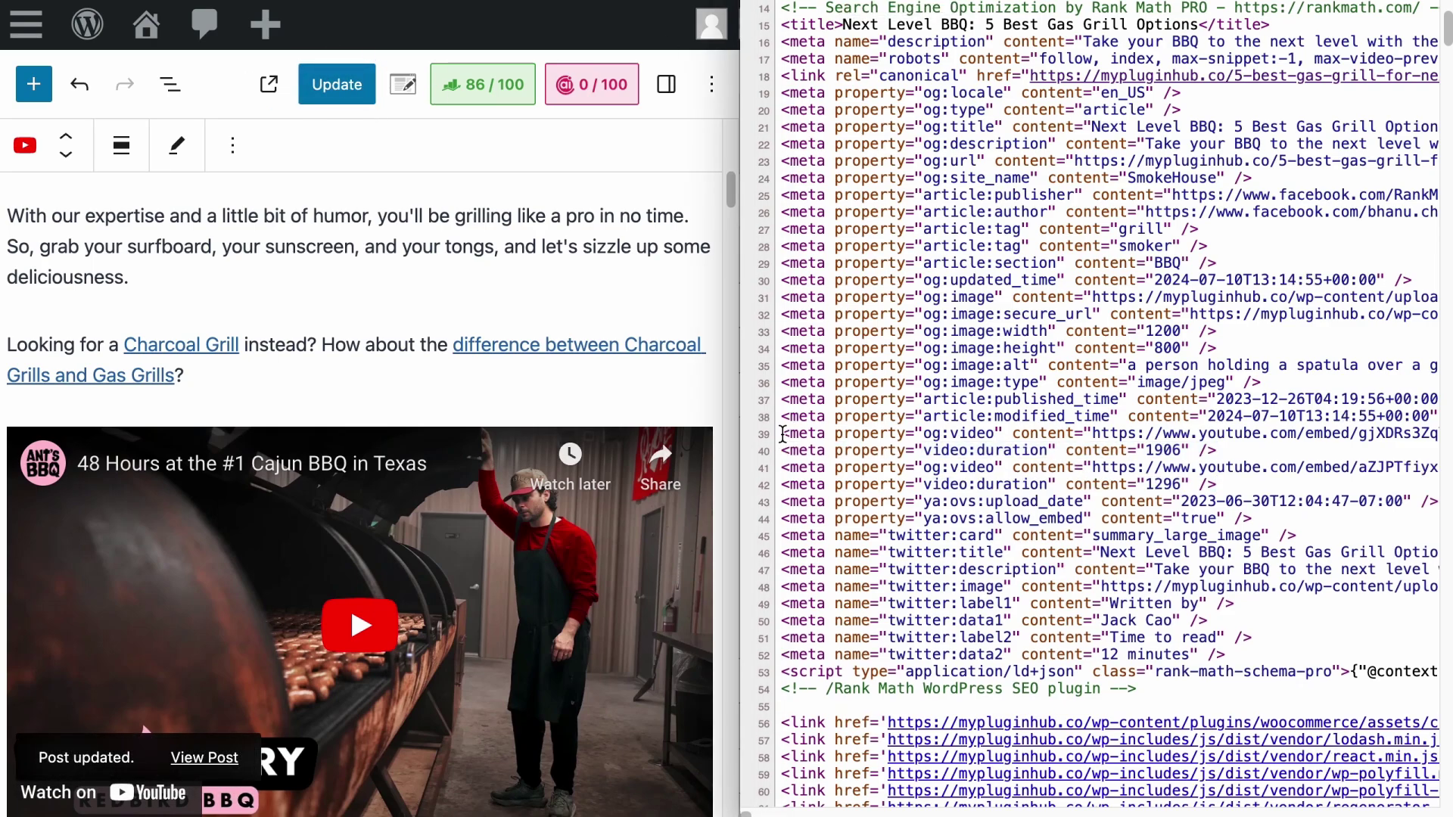
pyautogui.moveTo(781, 434); pyautogui.dragTo(1272, 465)
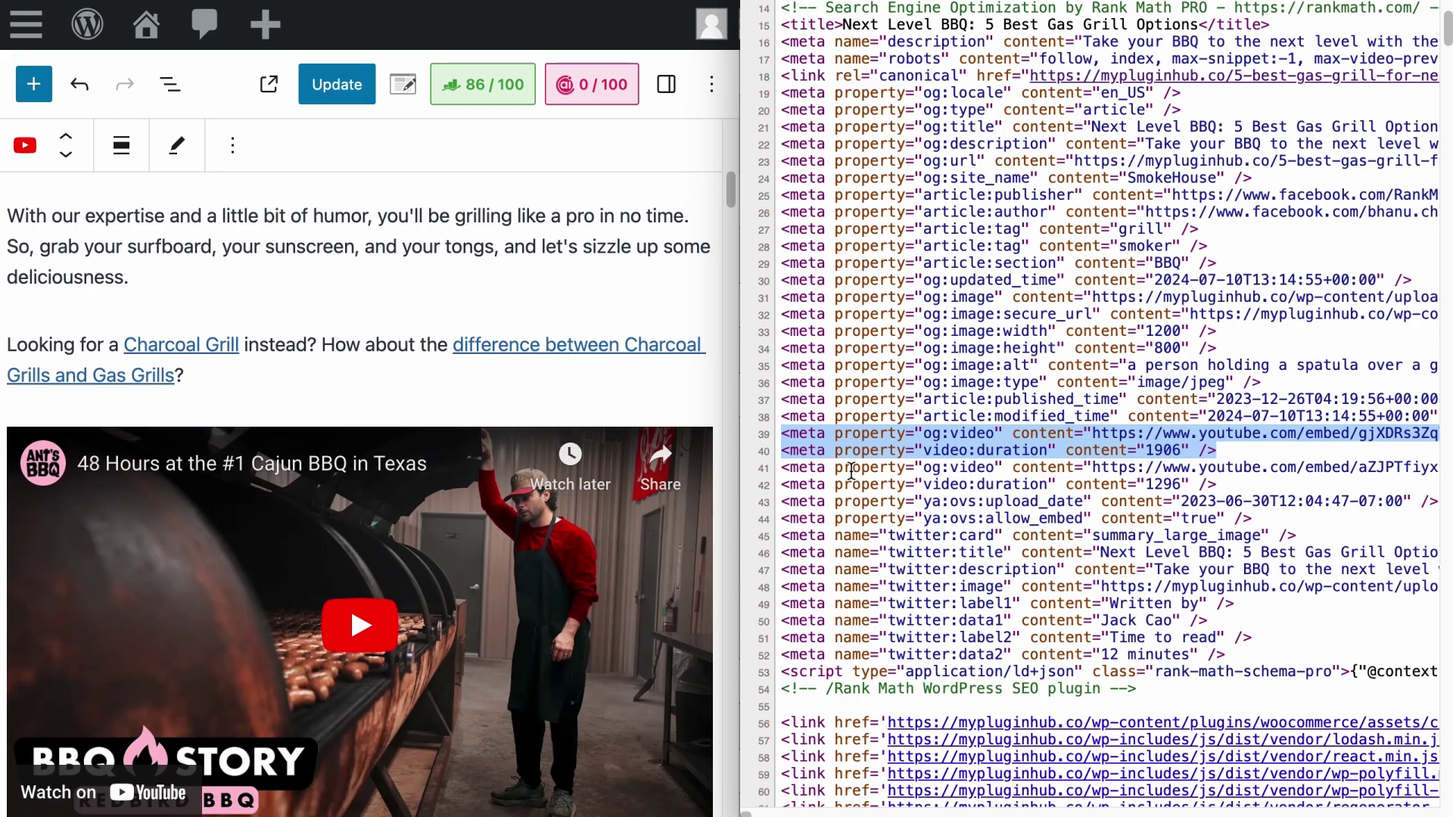
pyautogui.click(798, 469)
pyautogui.moveTo(782, 468); pyautogui.dragTo(1241, 495)
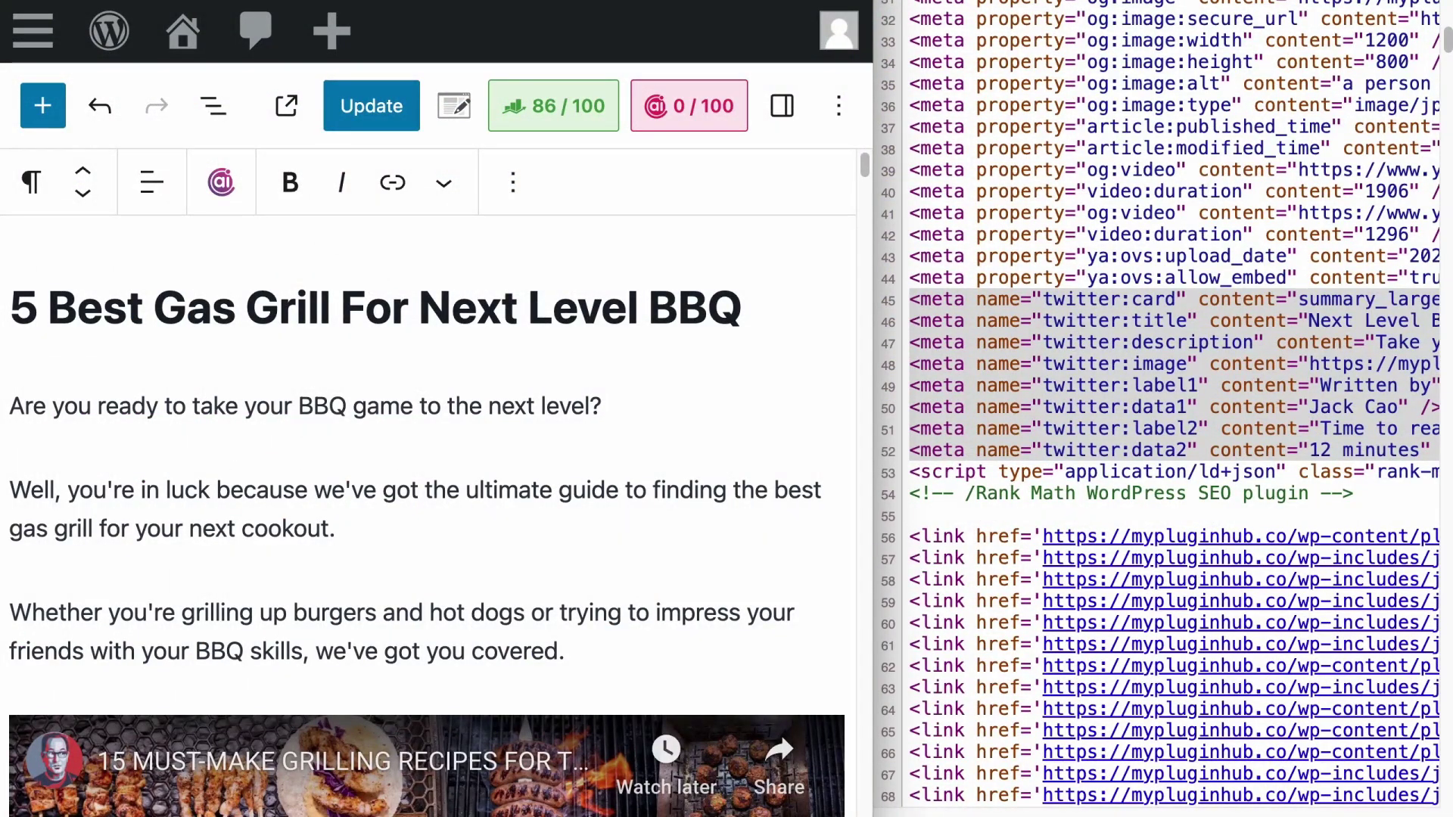
# Open Rank Math's social snippet editor for the post and review the Facebook share preview and its customization options.
pyautogui.click(598, 98)
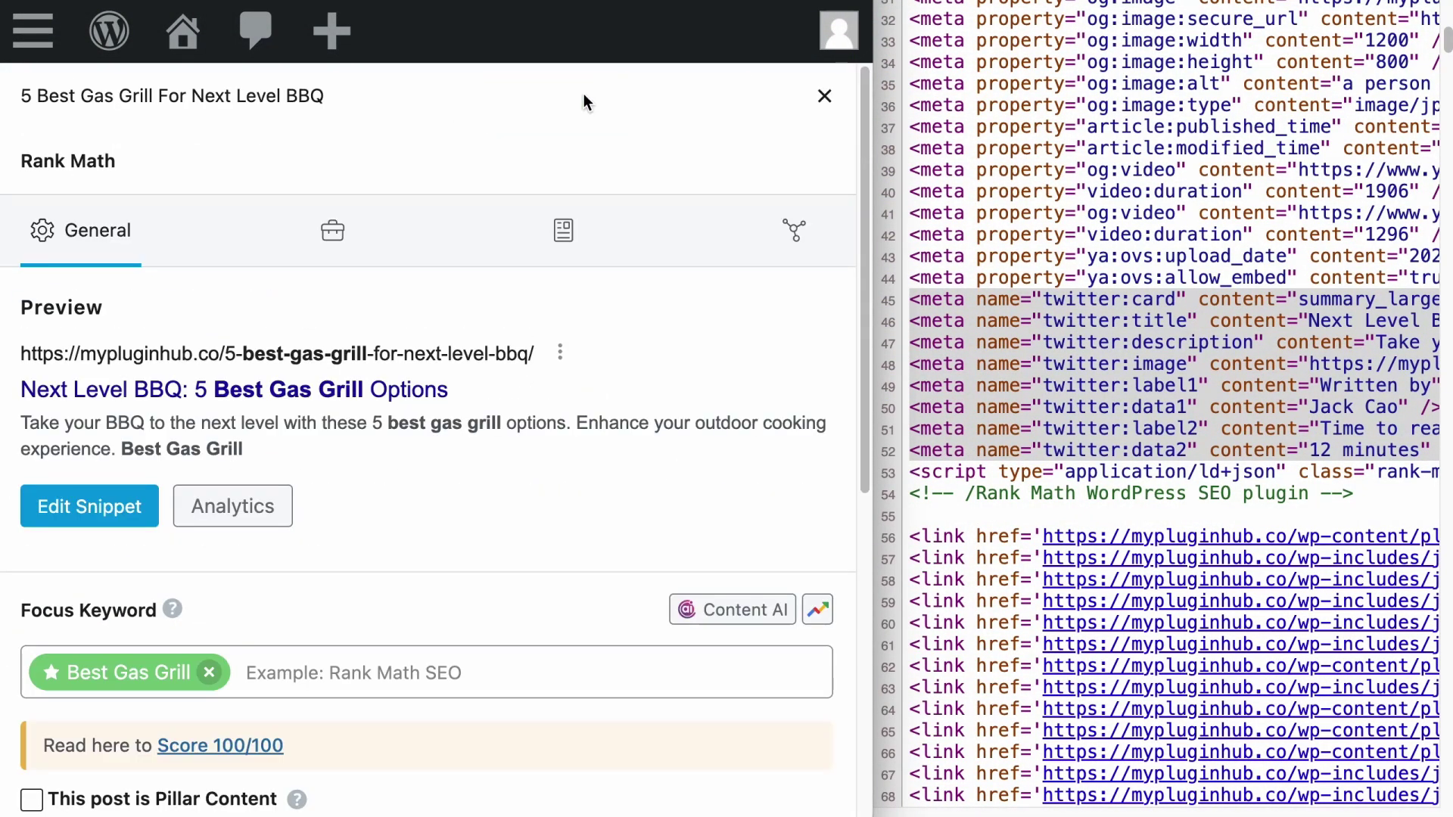
pyautogui.click(791, 232)
pyautogui.scroll(-3, 733, 281)
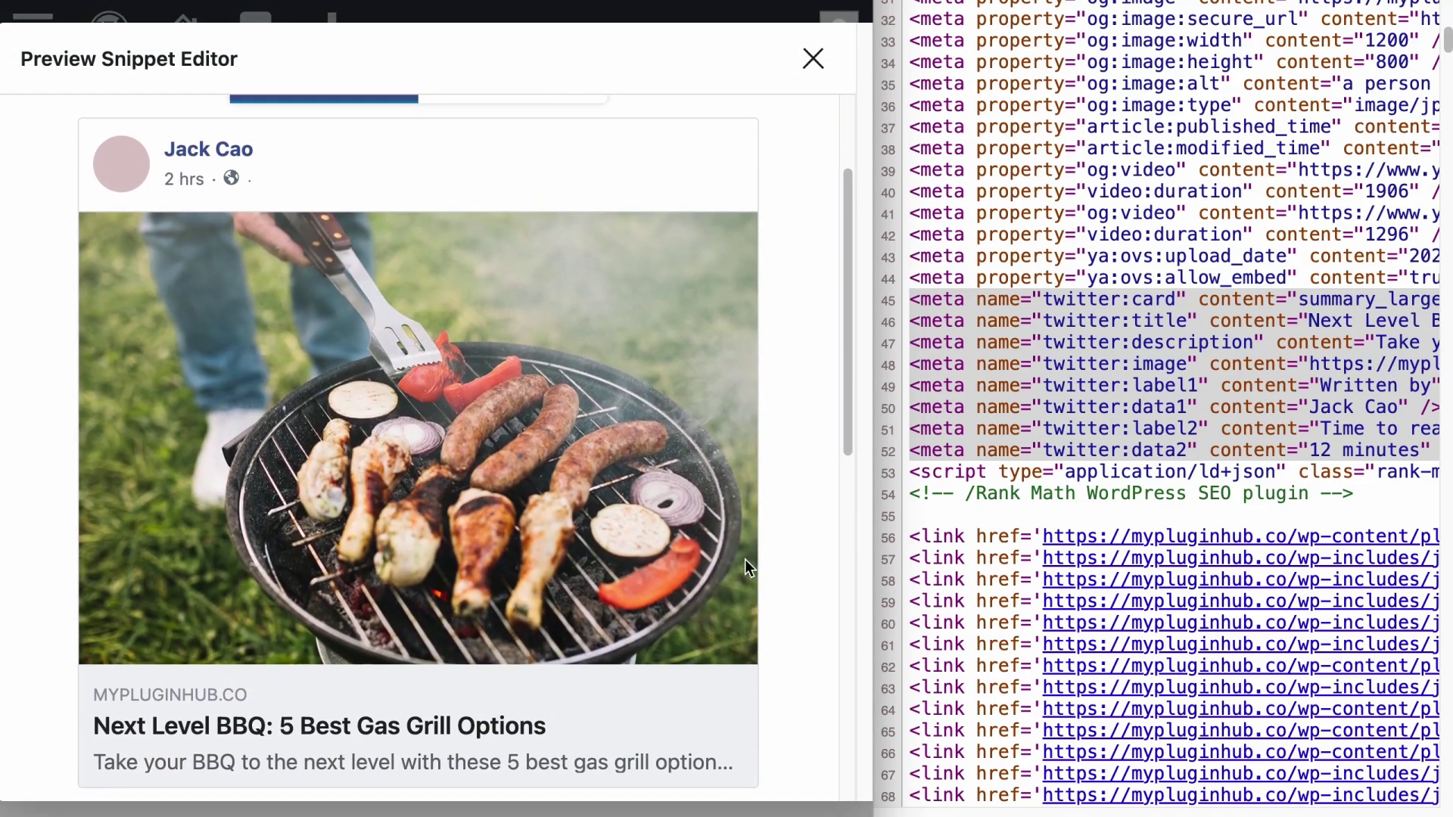
pyautogui.scroll(-2, 529, 378)
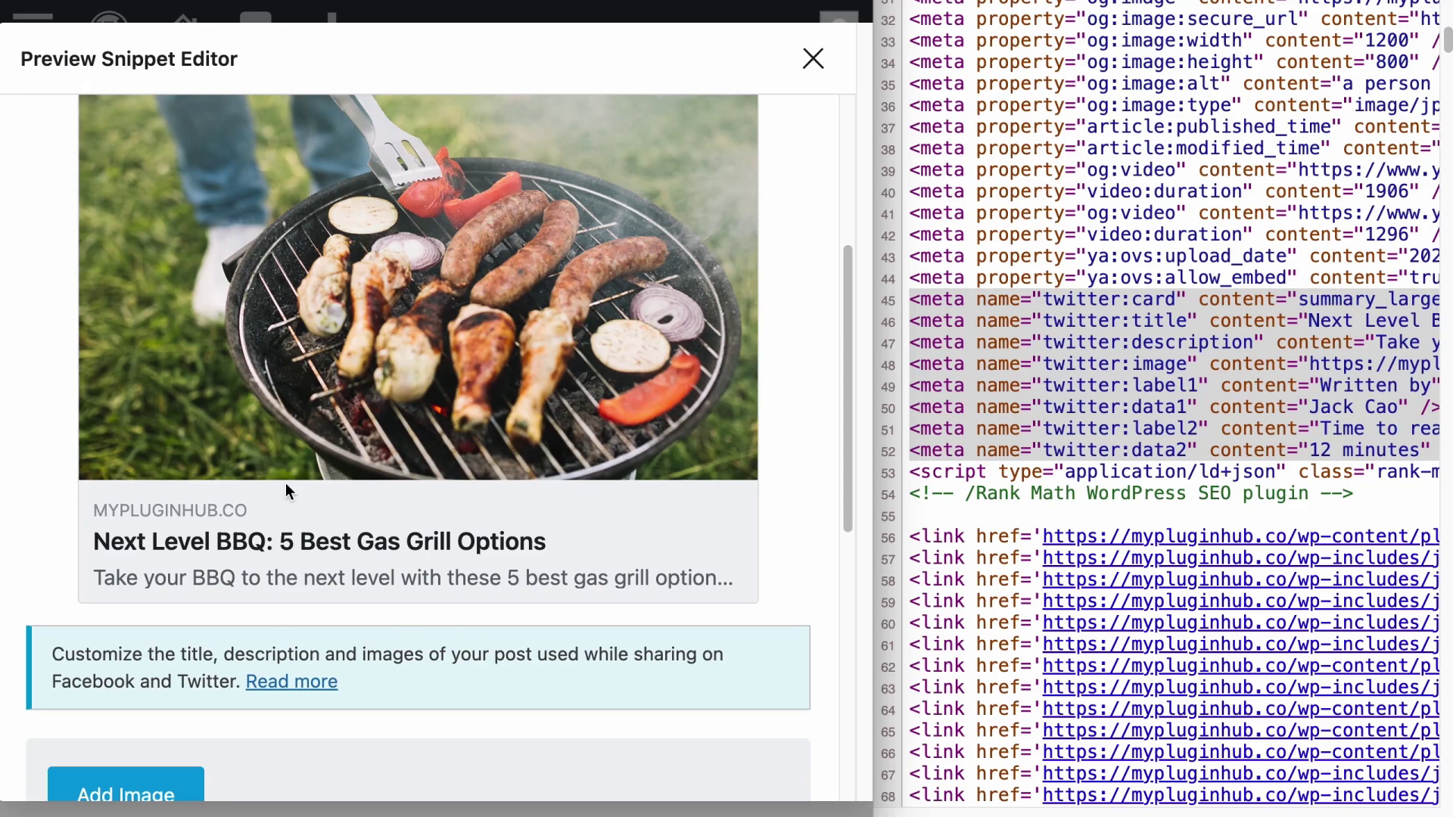
pyautogui.scroll(-4, 485, 428)
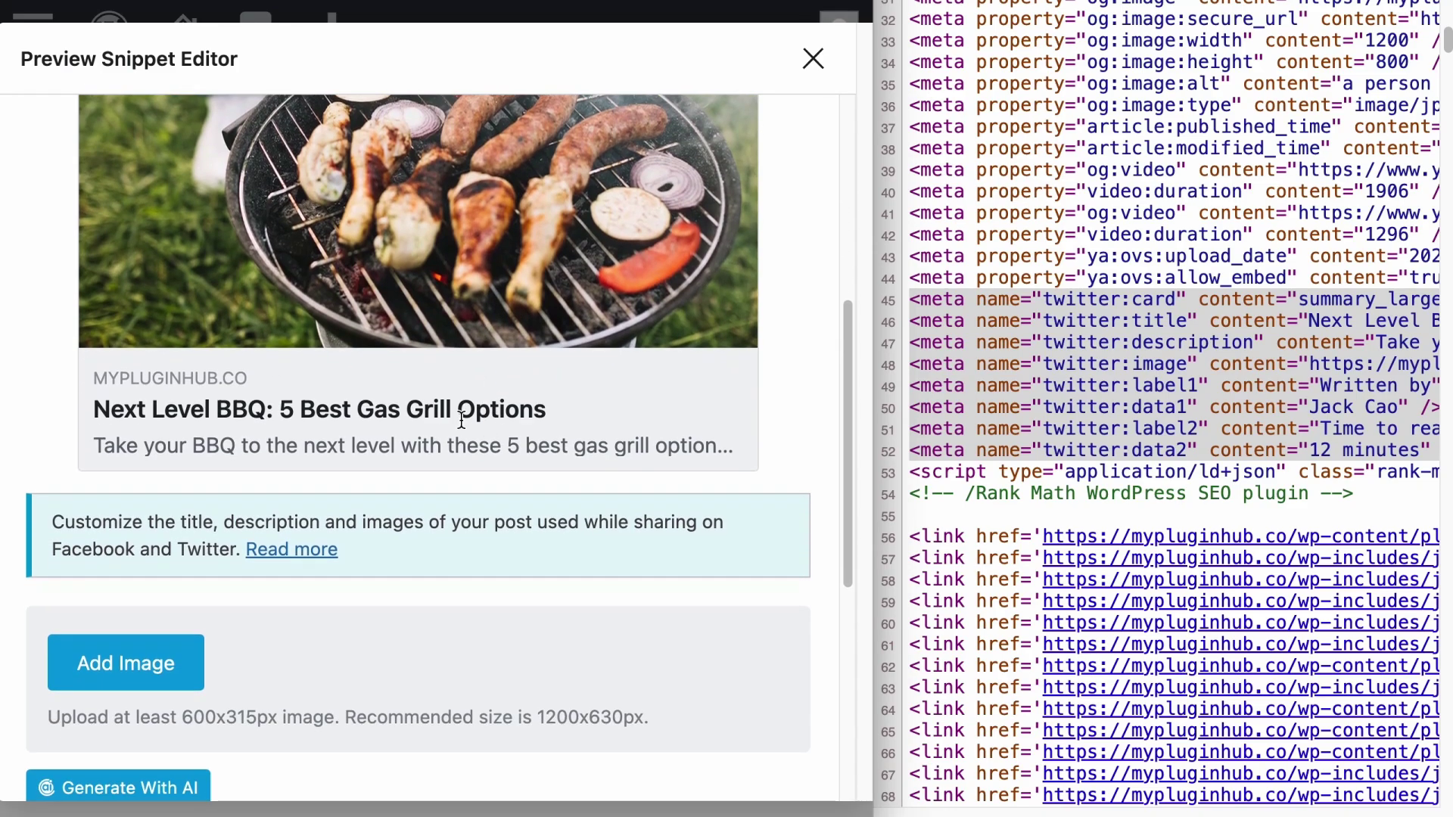
# Review the image, title, description and icon overlay options for the Facebook snippet.
pyautogui.scroll(-7, 491, 451)
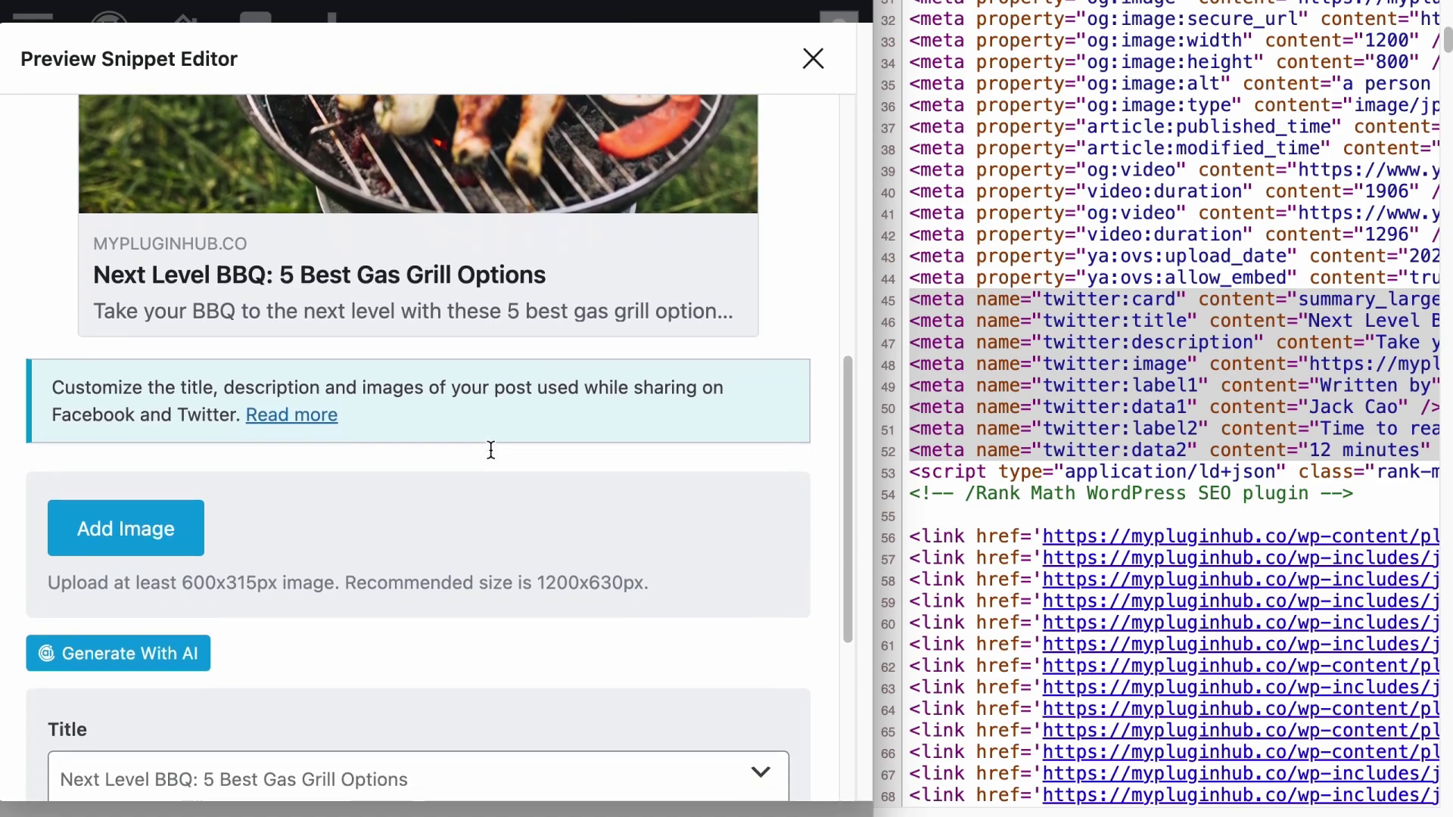
pyautogui.scroll(-7, 516, 446)
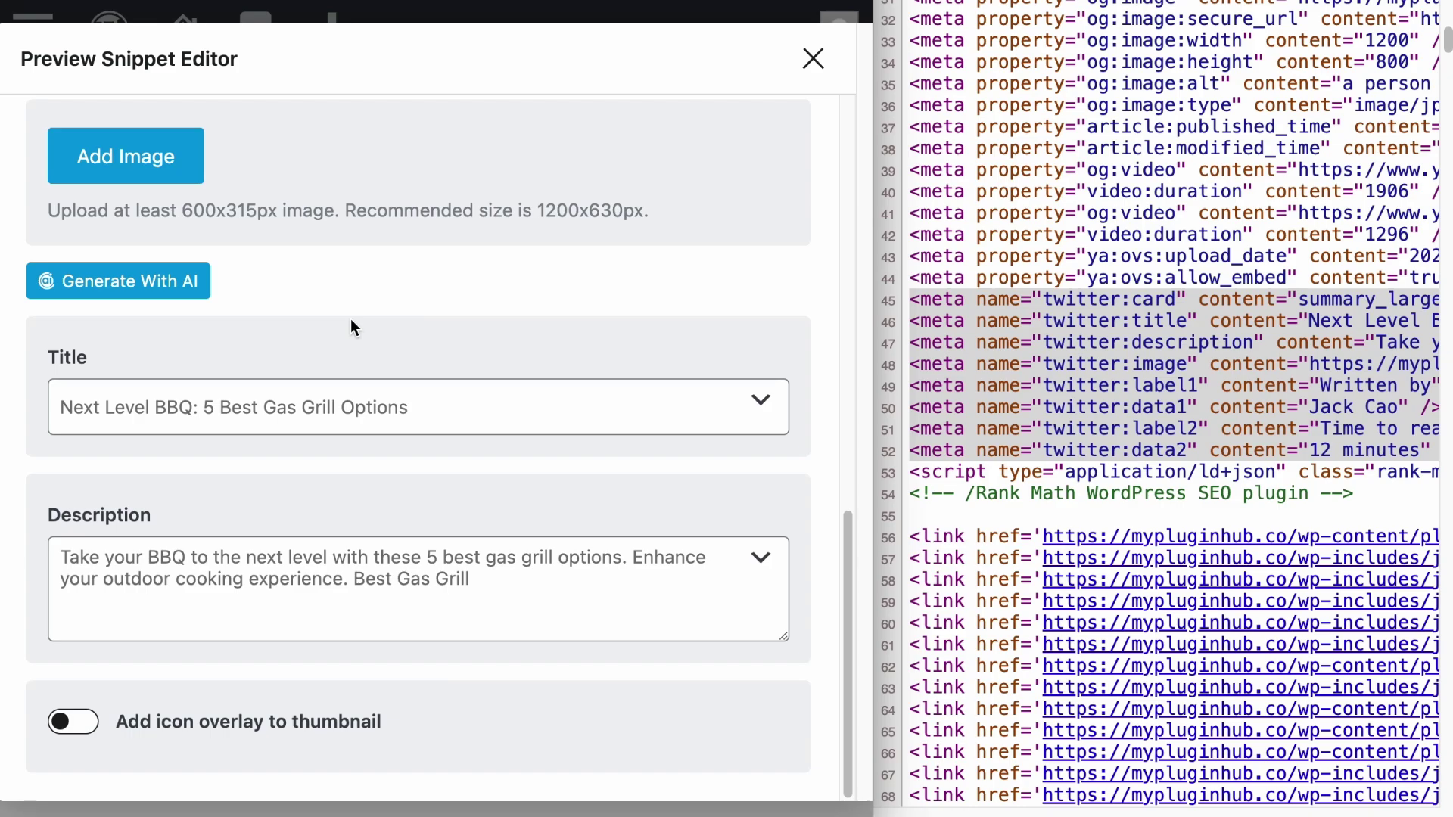
pyautogui.scroll(10, 352, 317)
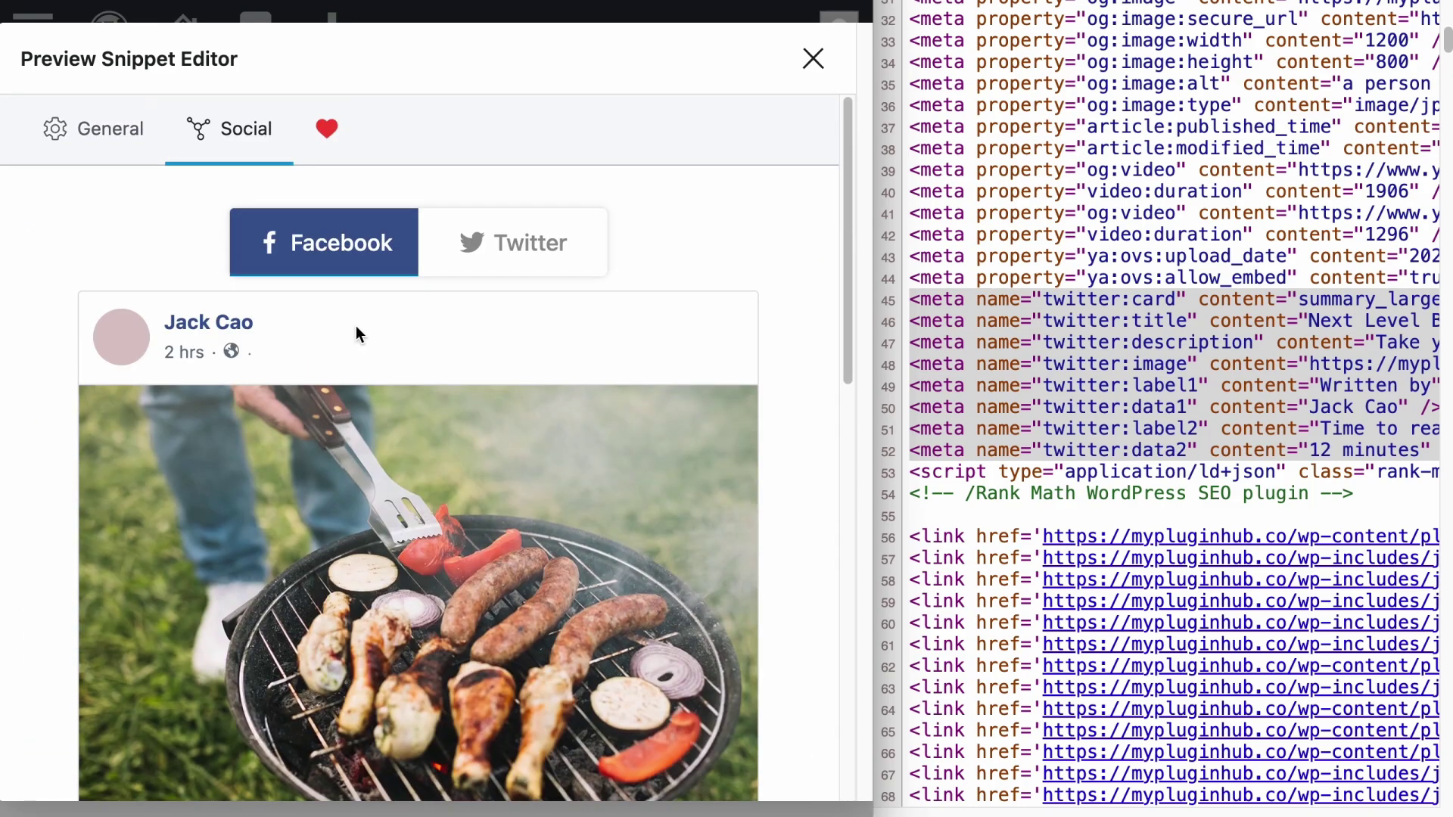
# Switch the social preview to Twitter and turn off Use Data from Facebook Tab.
pyautogui.click(502, 260)
pyautogui.scroll(-1, 506, 303)
pyautogui.scroll(-5, 507, 301)
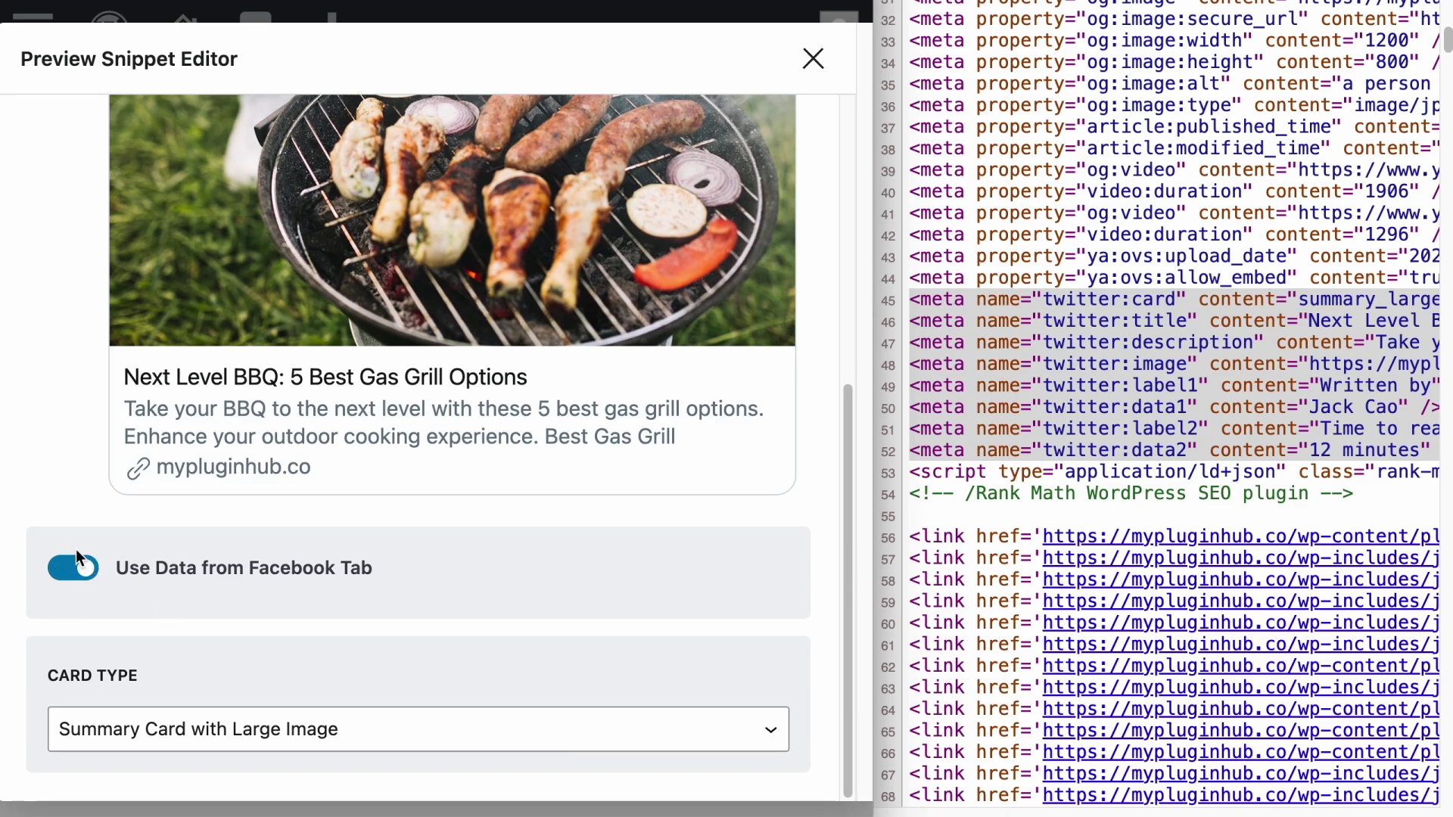
pyautogui.scroll(1, 364, 371)
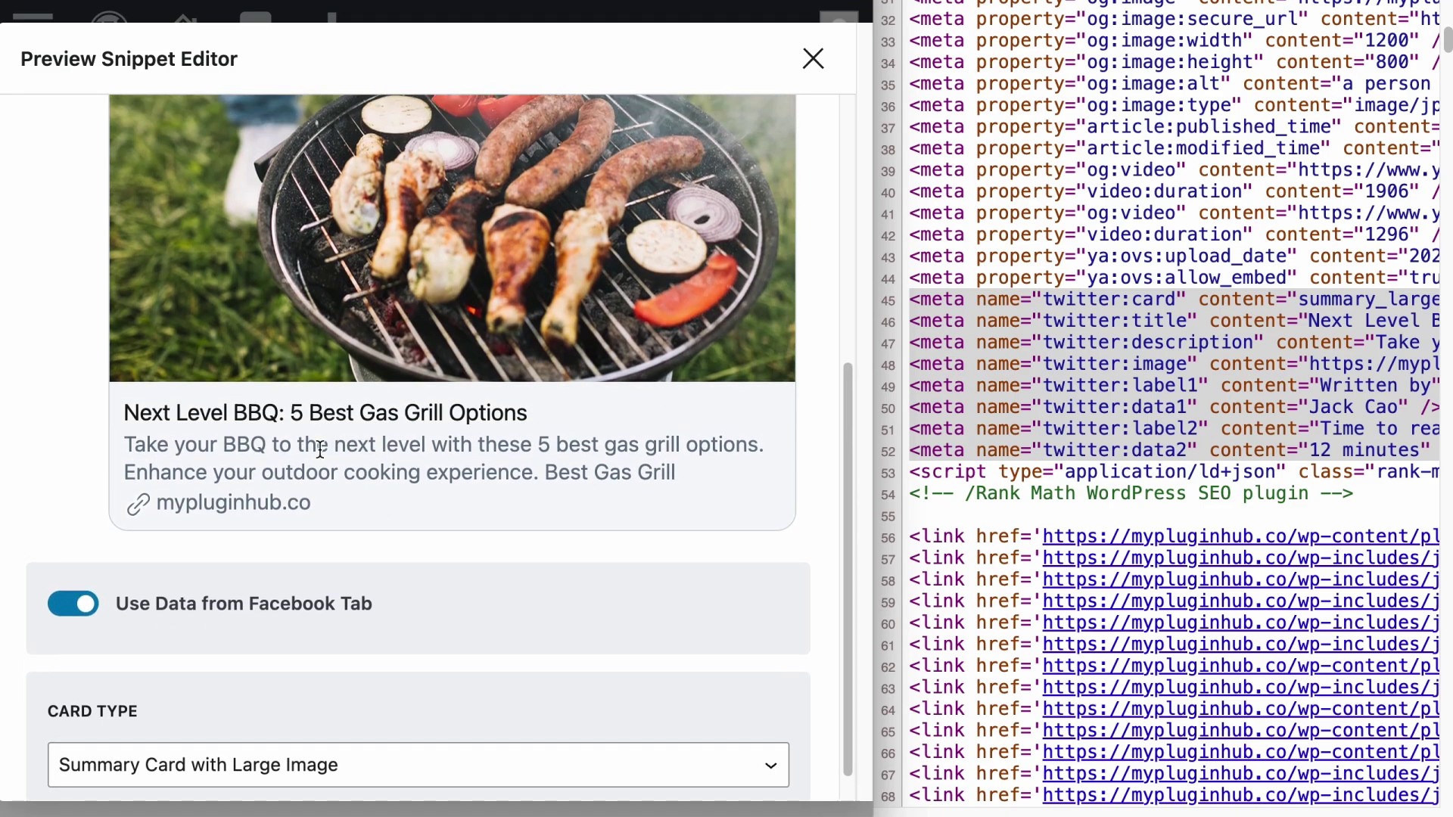
pyautogui.click(74, 603)
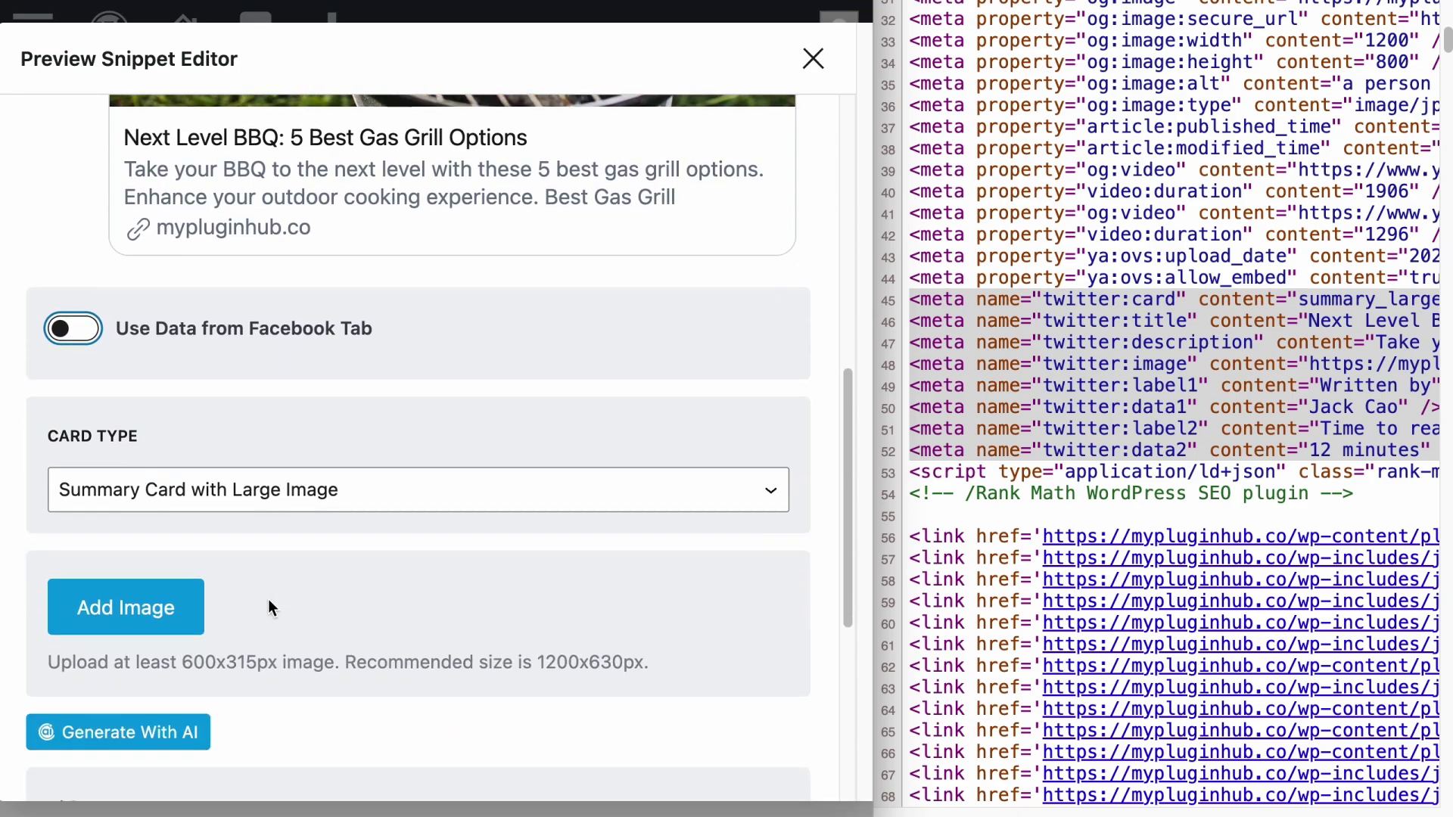
# Compare the Twitter card type, image, title and description fields with the twitter tags in the post's page source.
pyautogui.scroll(-5, 267, 606)
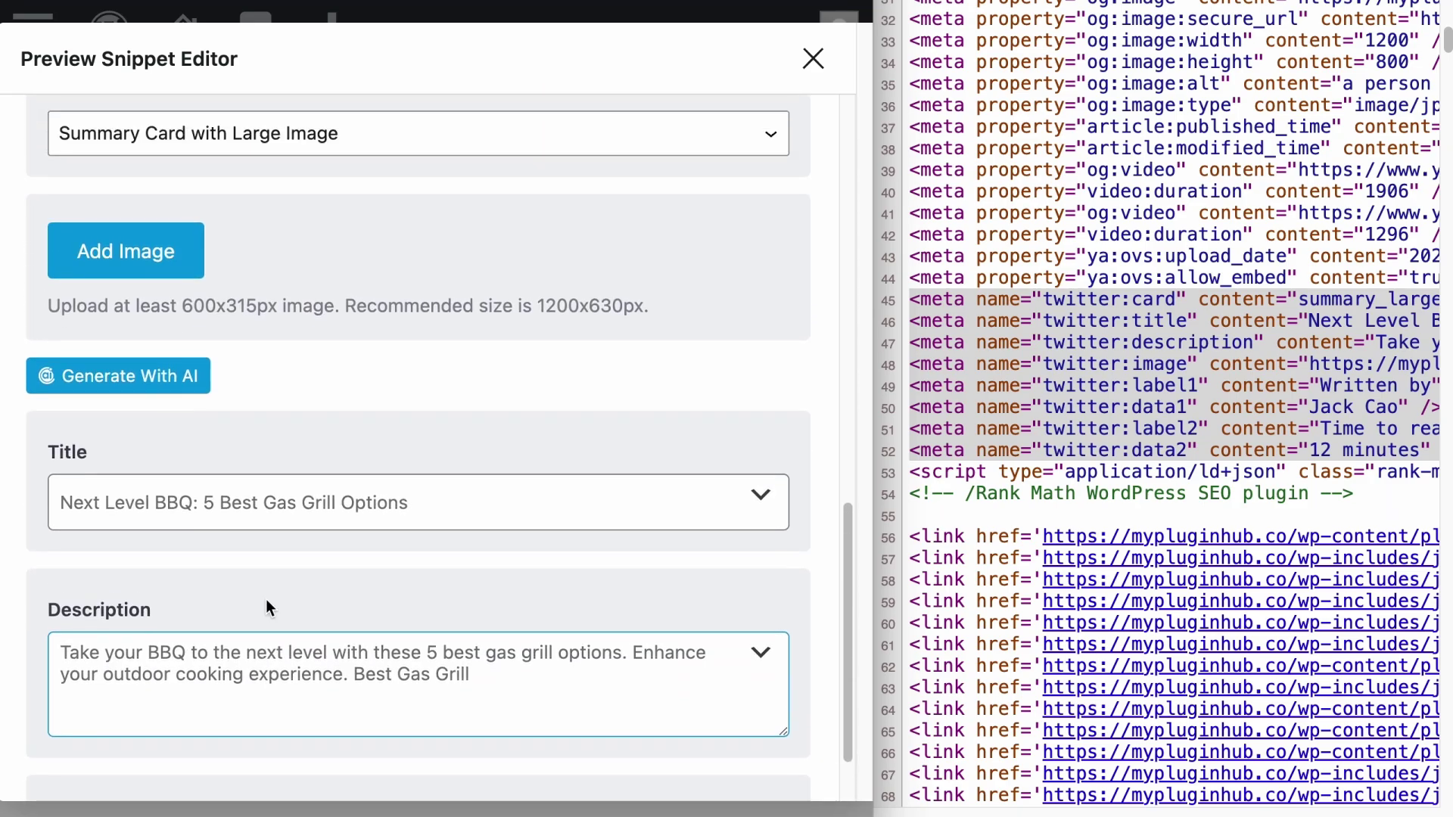
pyautogui.scroll(1, 265, 606)
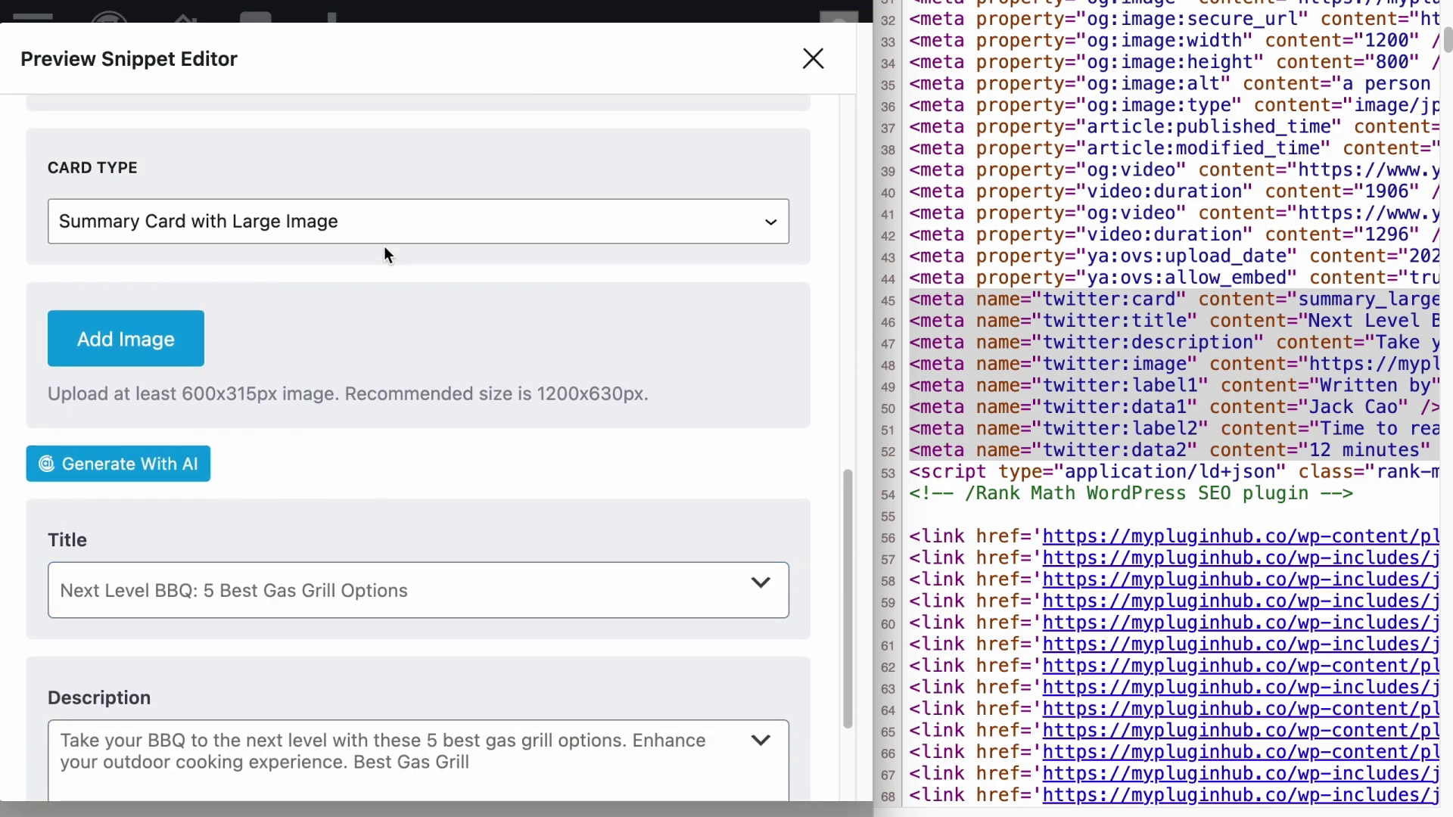
pyautogui.scroll(-2, 201, 378)
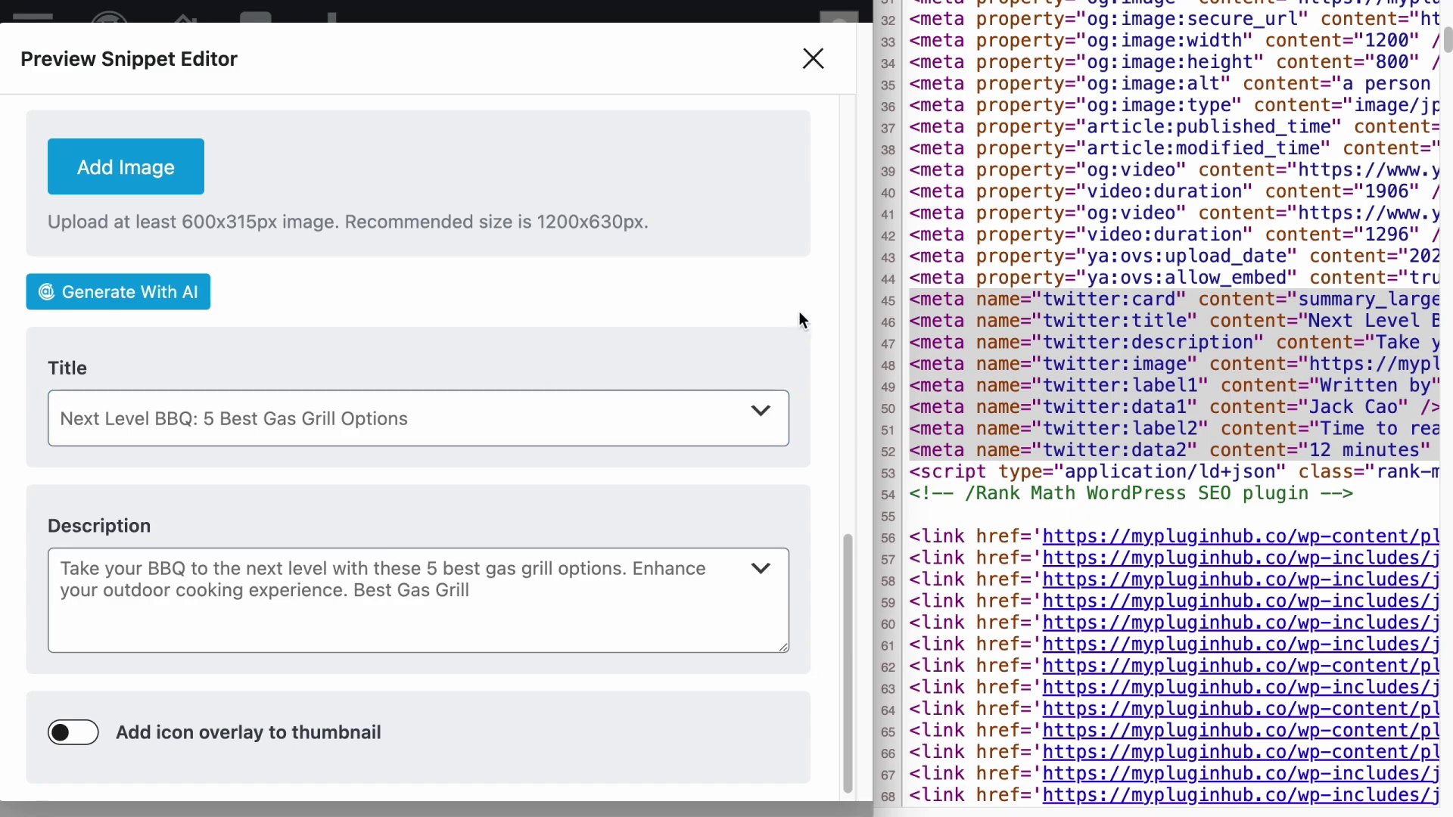
pyautogui.moveTo(910, 322); pyautogui.dragTo(1206, 321)
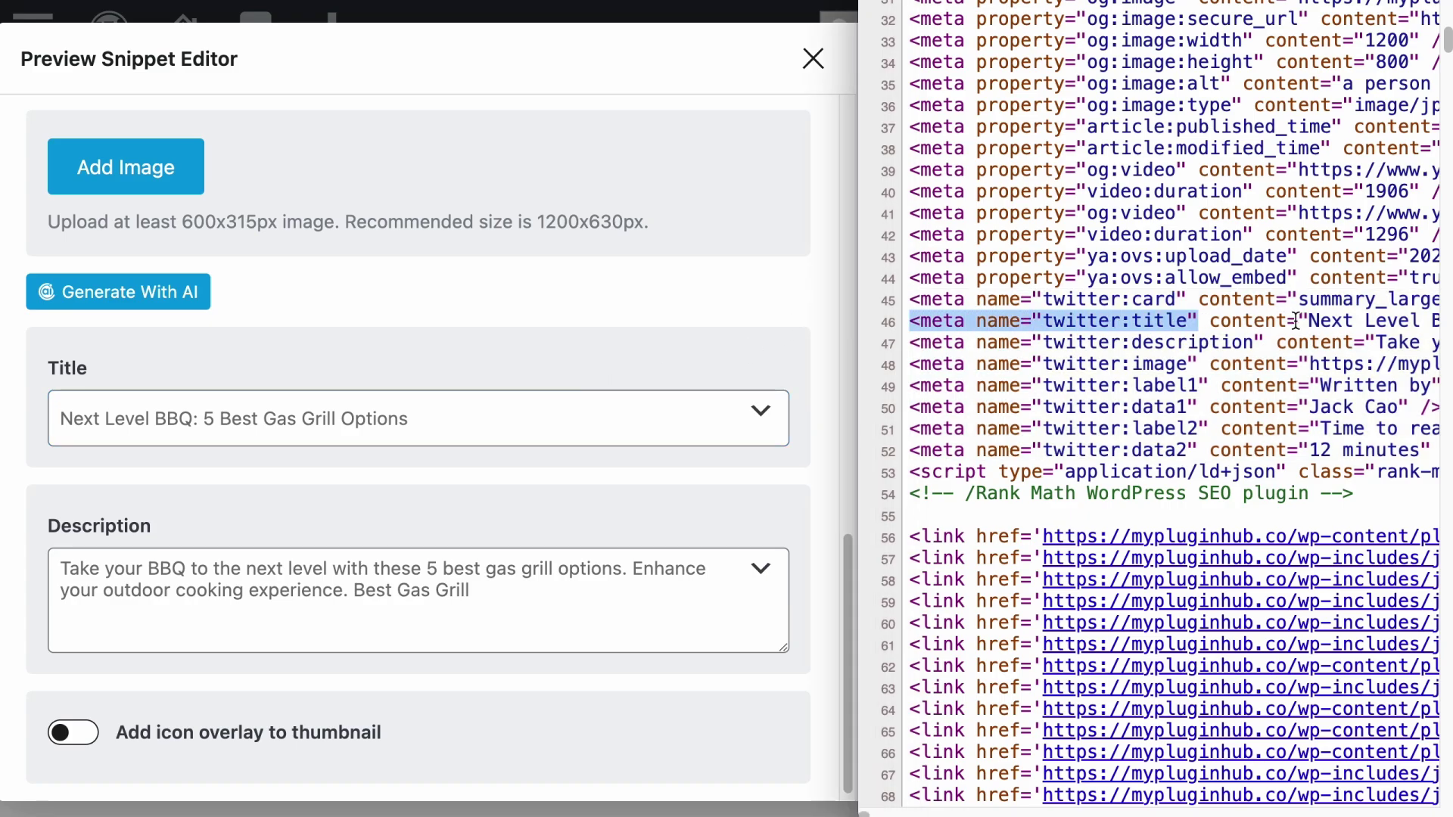
pyautogui.moveTo(1296, 321); pyautogui.dragTo(1331, 320)
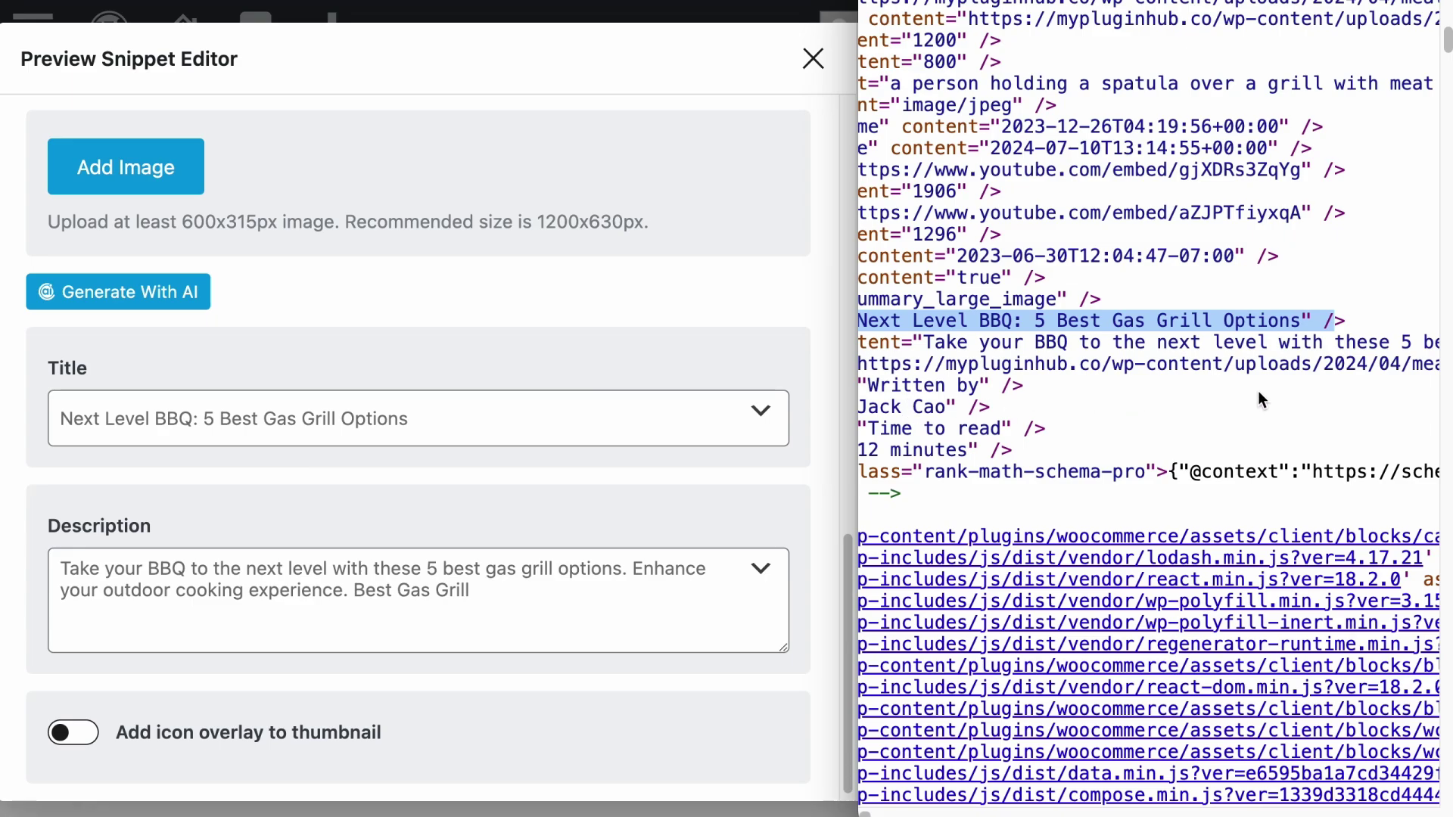
pyautogui.moveTo(1345, 342); pyautogui.dragTo(890, 346)
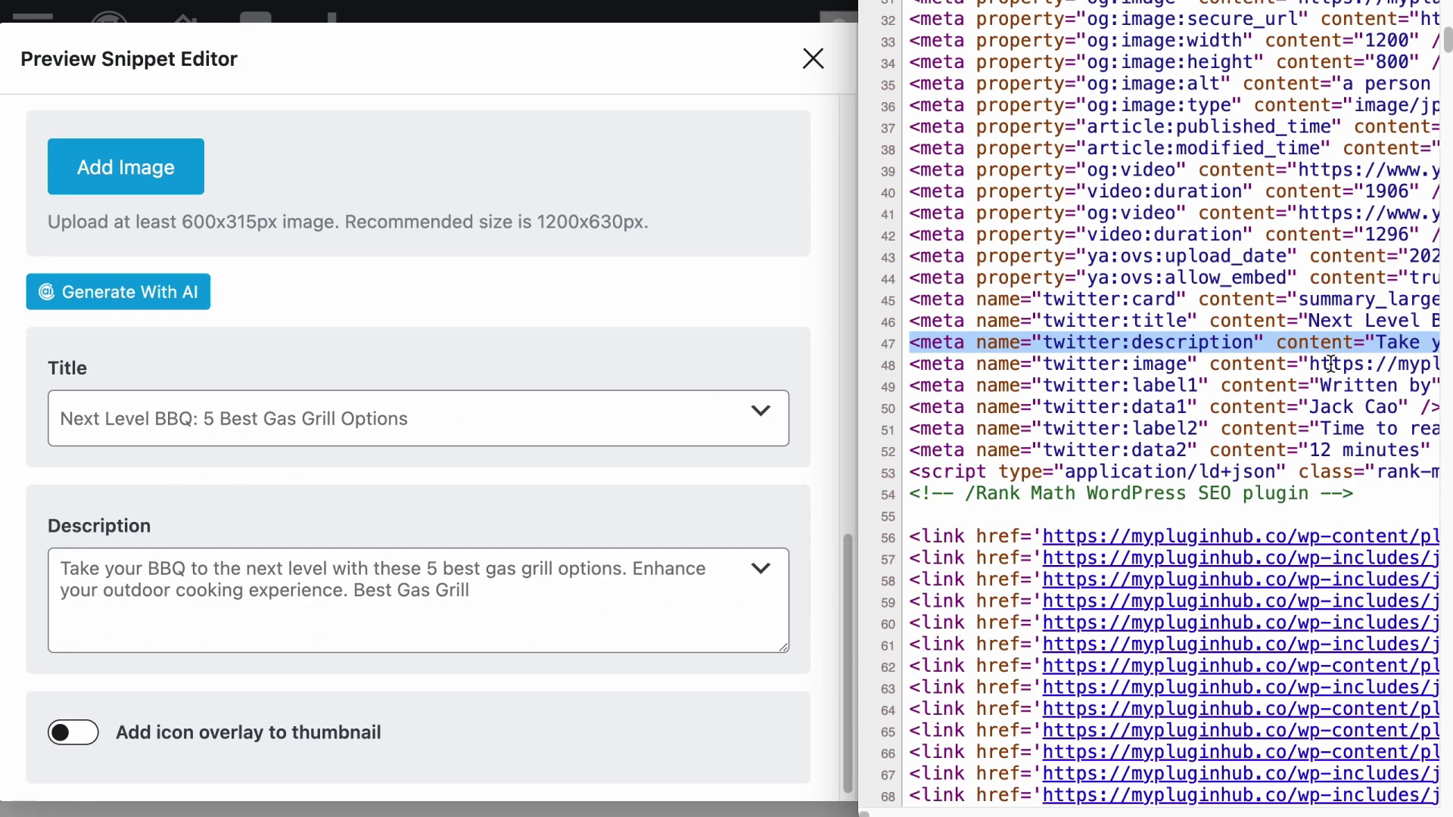
pyautogui.moveTo(1330, 364); pyautogui.dragTo(1414, 450)
pyautogui.scroll(3, 505, 379)
pyautogui.hscroll(2, 1060, 606)
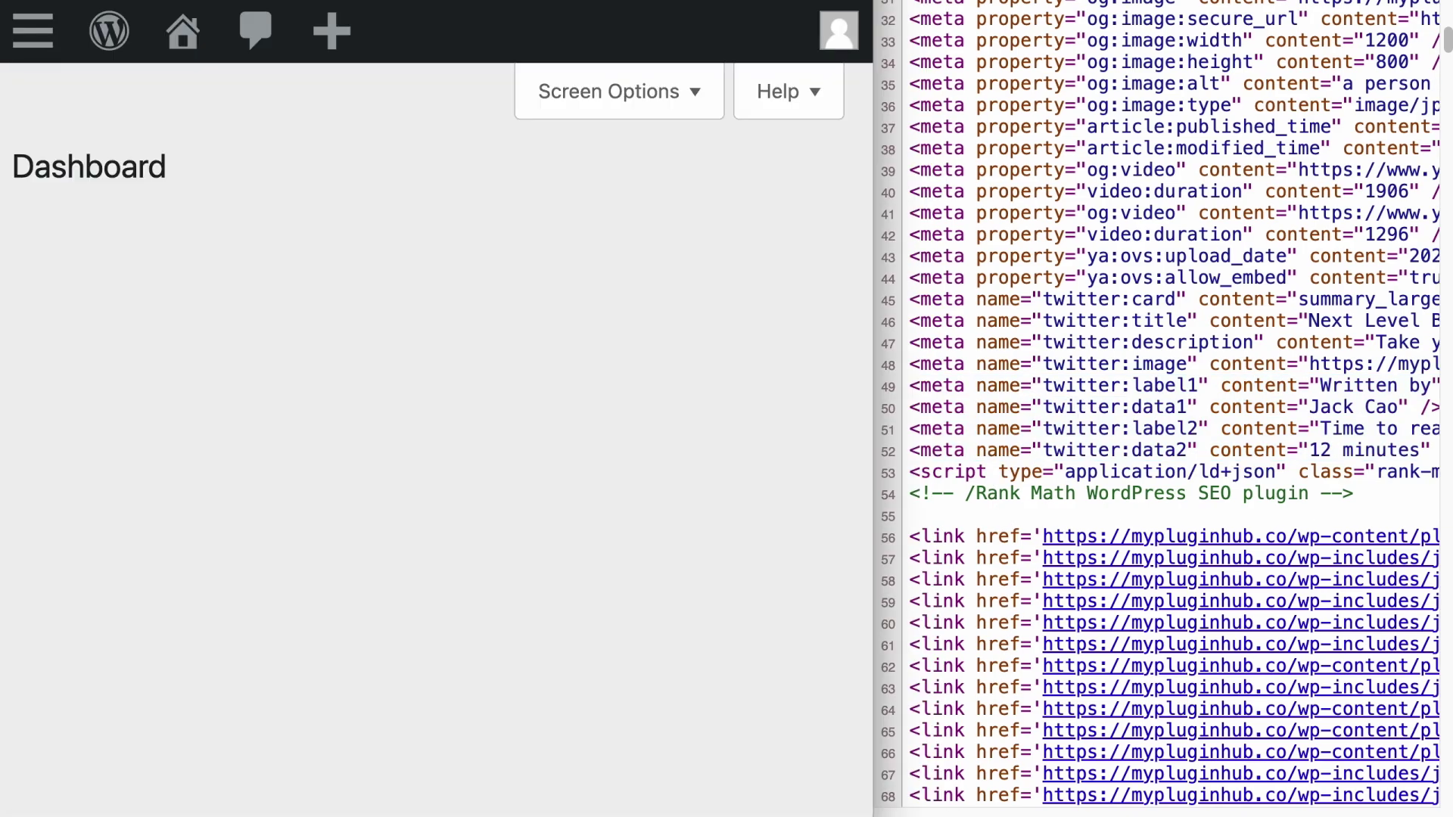
# Enter the author's Twitter username in the Social Meta section of Rank Math's Titles & Meta settings and save the changes.
pyautogui.moveTo(860, 181); pyautogui.dragTo(1135, 181)
pyautogui.moveTo(21, 338)
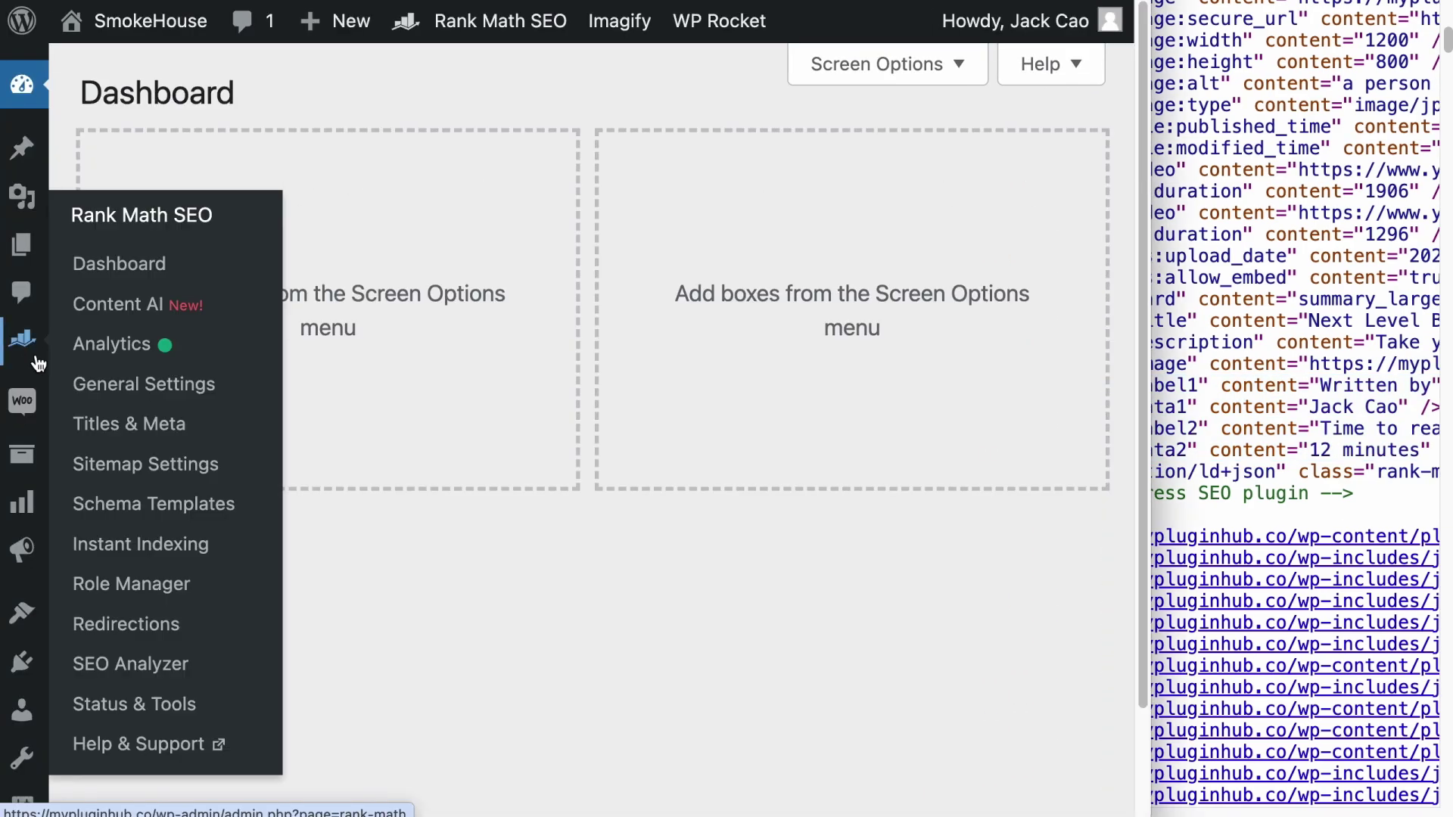
pyautogui.click(105, 427)
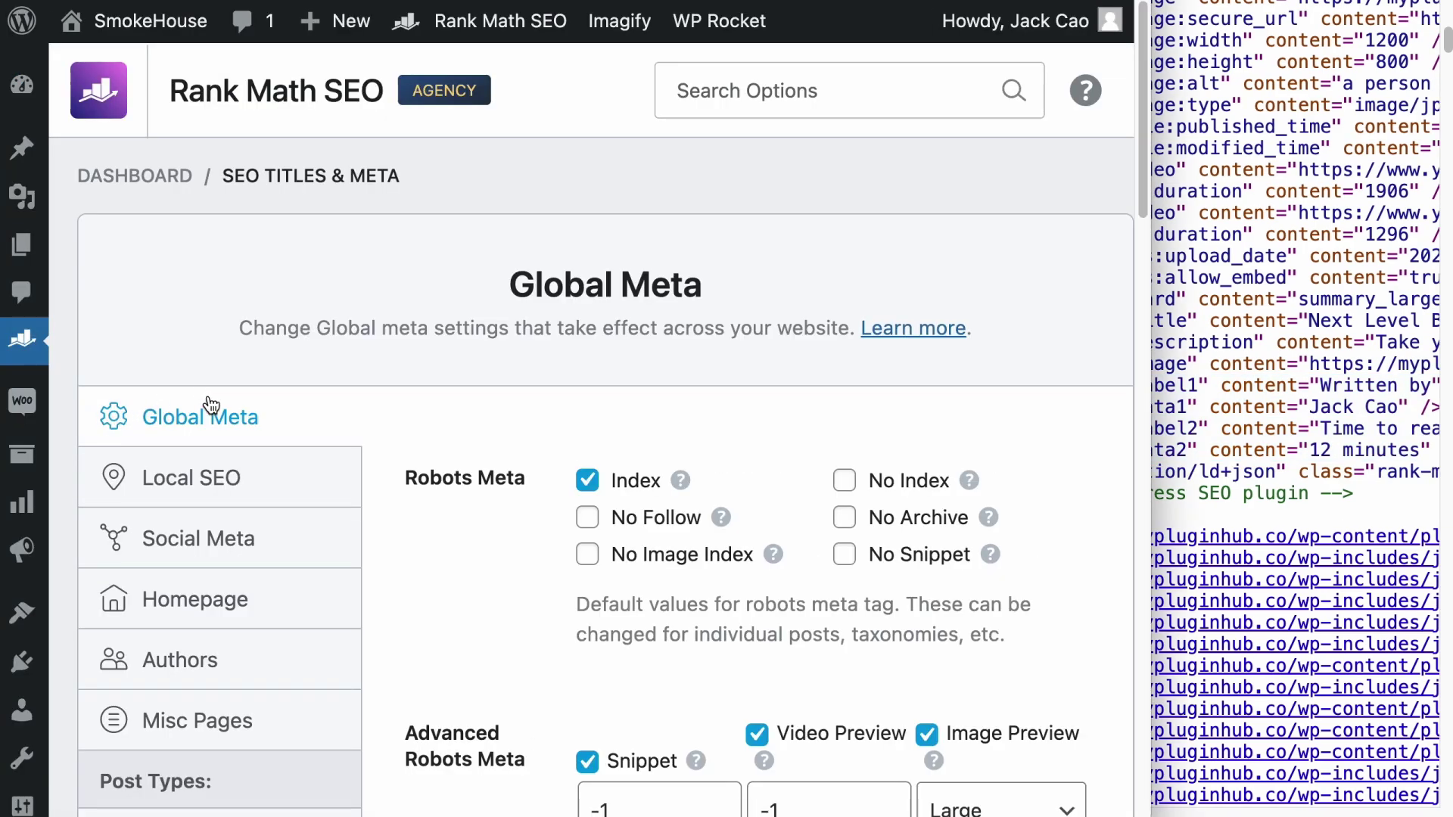
pyautogui.click(186, 542)
pyautogui.scroll(-13, 743, 492)
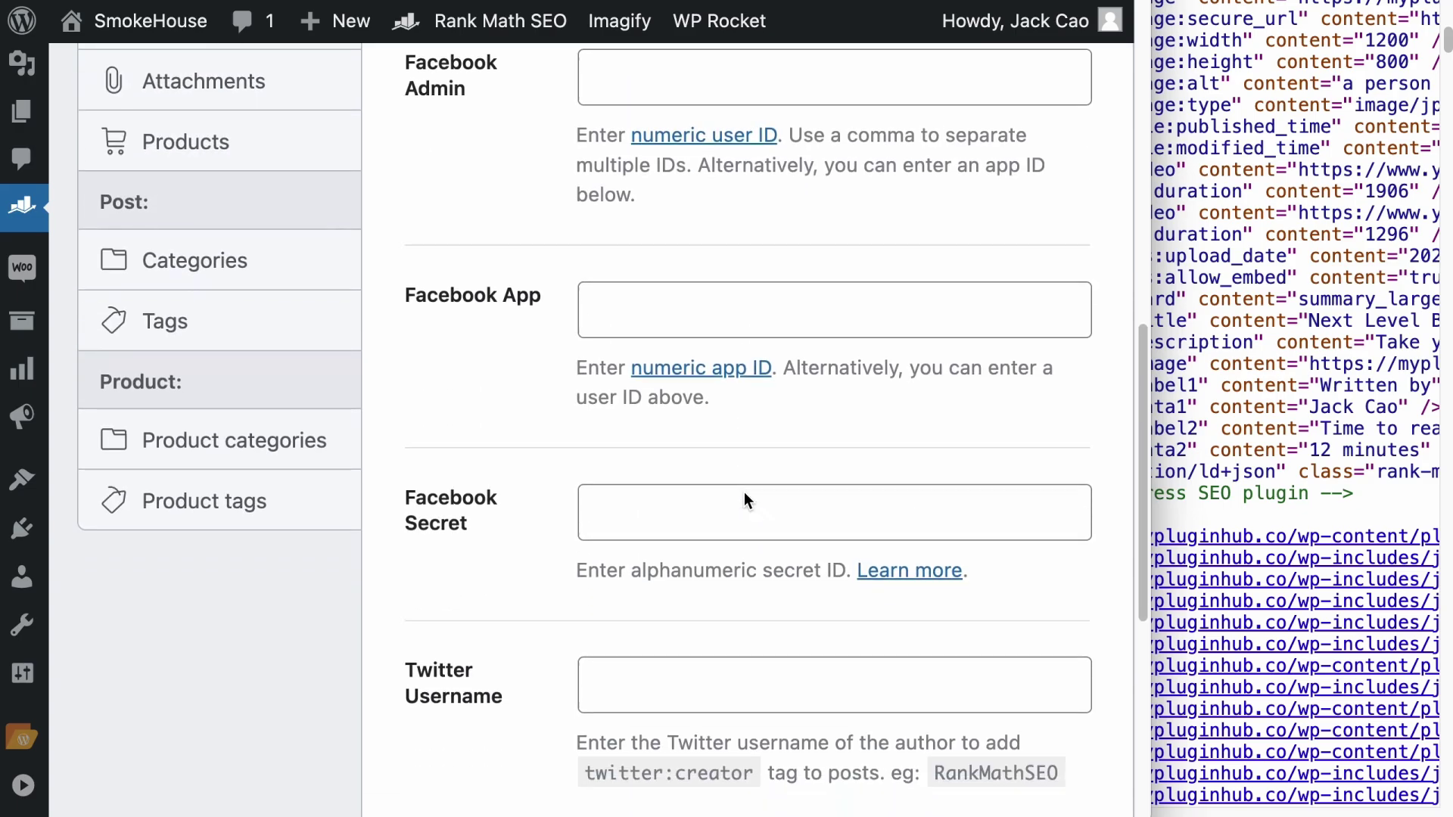
pyautogui.click(719, 539)
pyautogui.write('Mr_Jack_Cao')
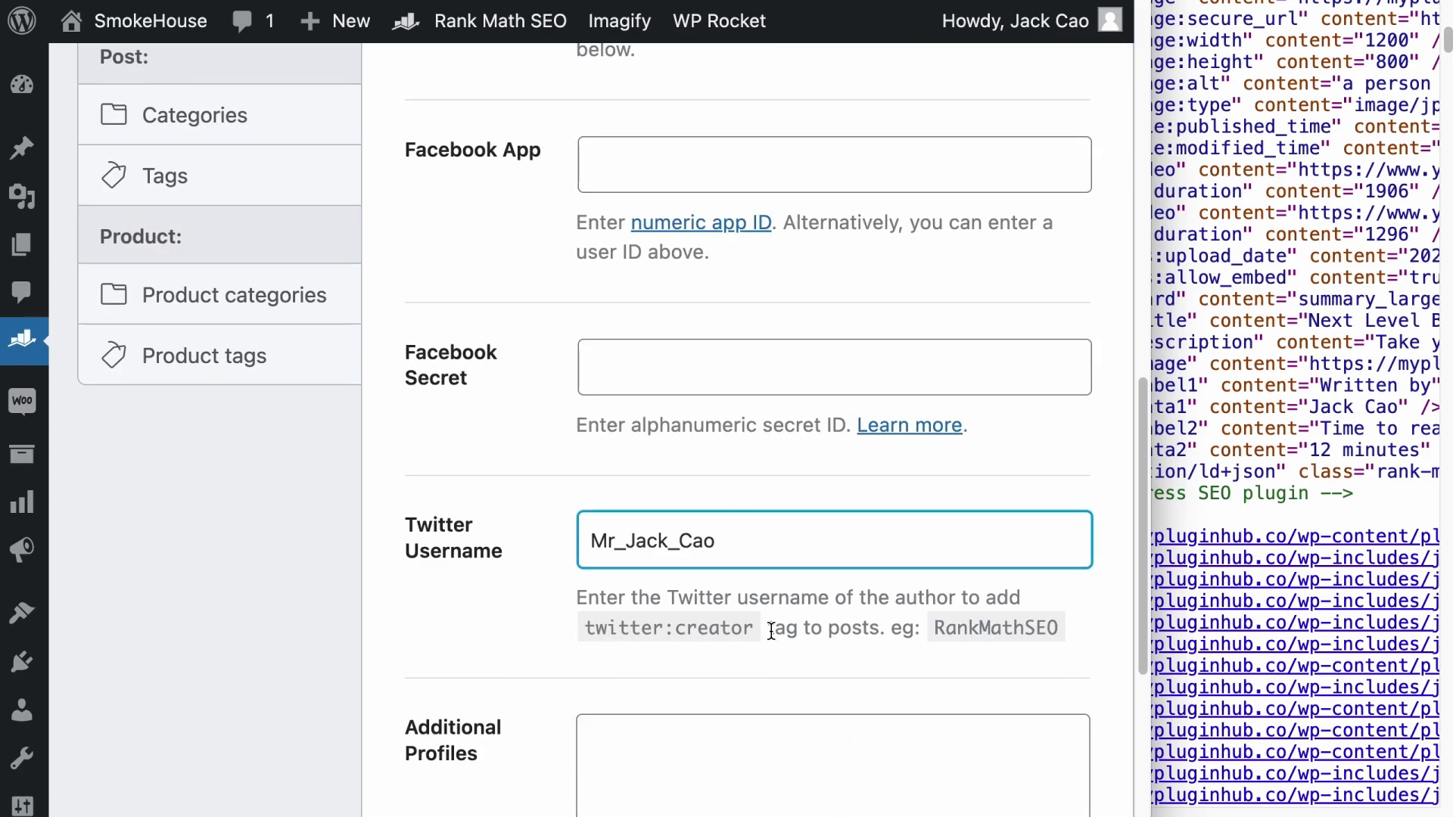
pyautogui.scroll(-5, 771, 631)
pyautogui.click(1015, 659)
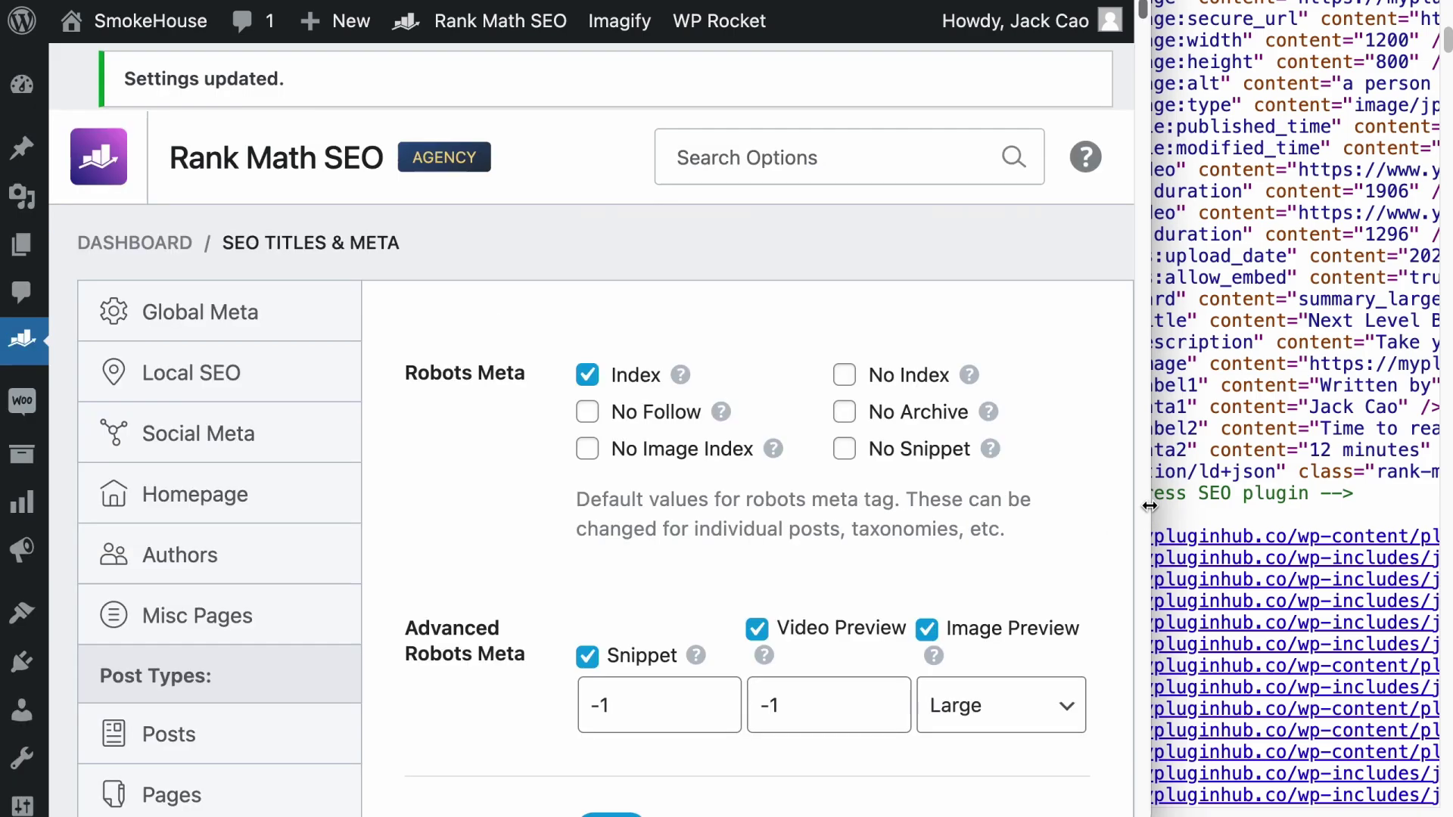
# Reload the post's page source and examine the tags generated from the Twitter username.
pyautogui.moveTo(1136, 522); pyautogui.dragTo(862, 528)
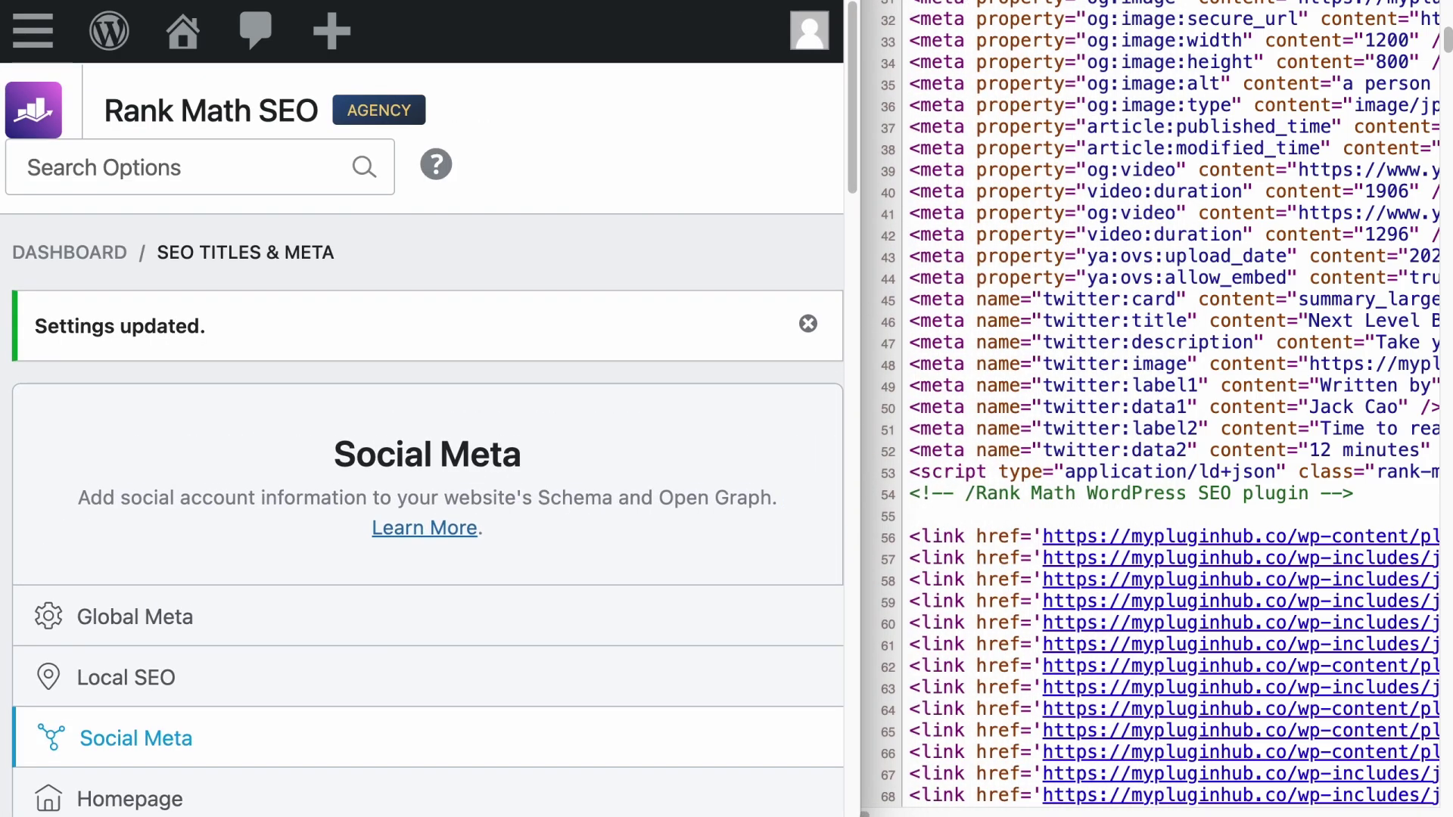
pyautogui.press('super+r')
pyautogui.moveTo(858, 215); pyautogui.dragTo(2, 274)
pyautogui.moveTo(57, 367); pyautogui.dragTo(710, 389)
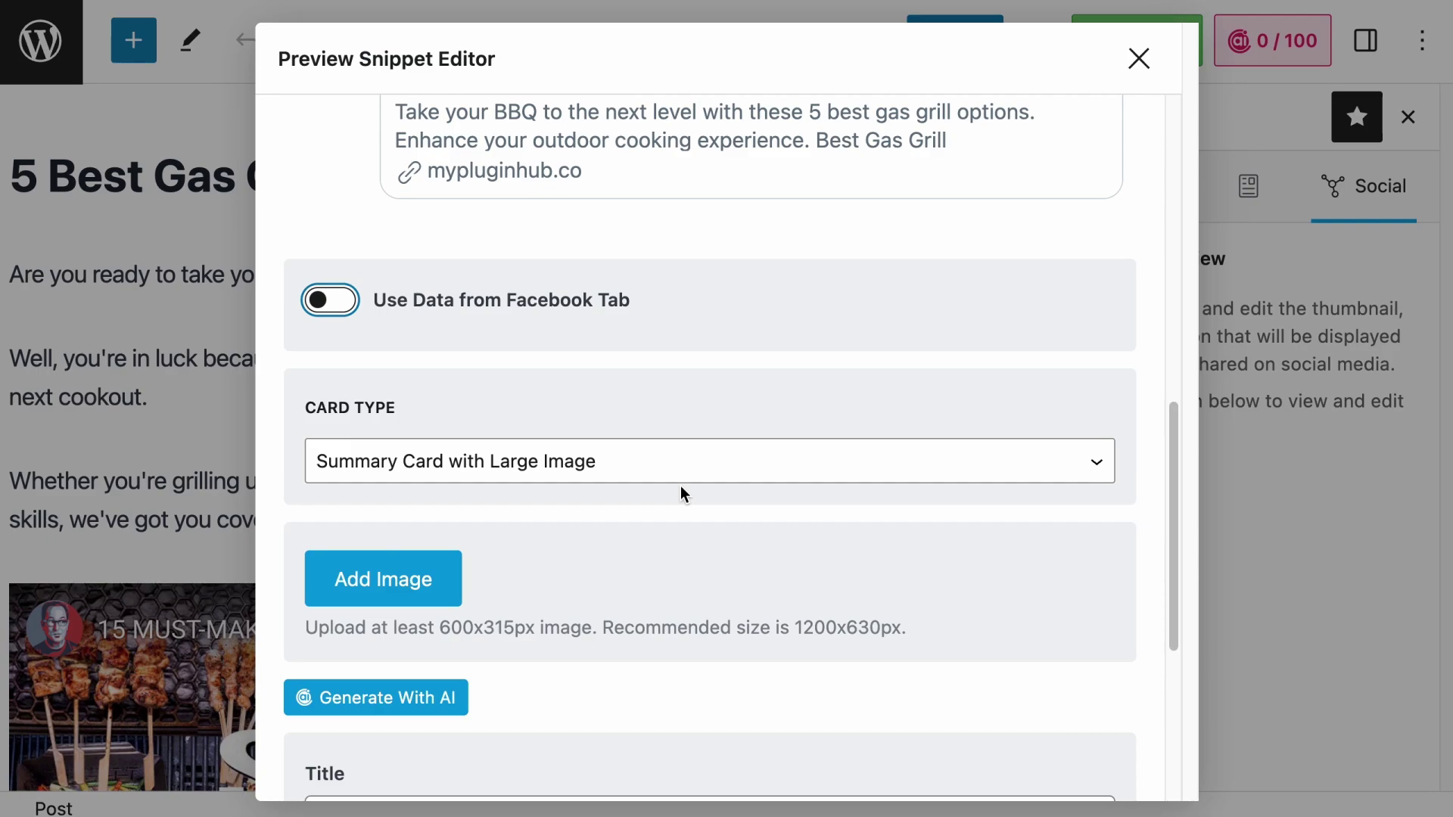
# Set the post's Twitter card type to App Card and review its iPhone, iPad and Google Play app fields.
pyautogui.click(660, 462)
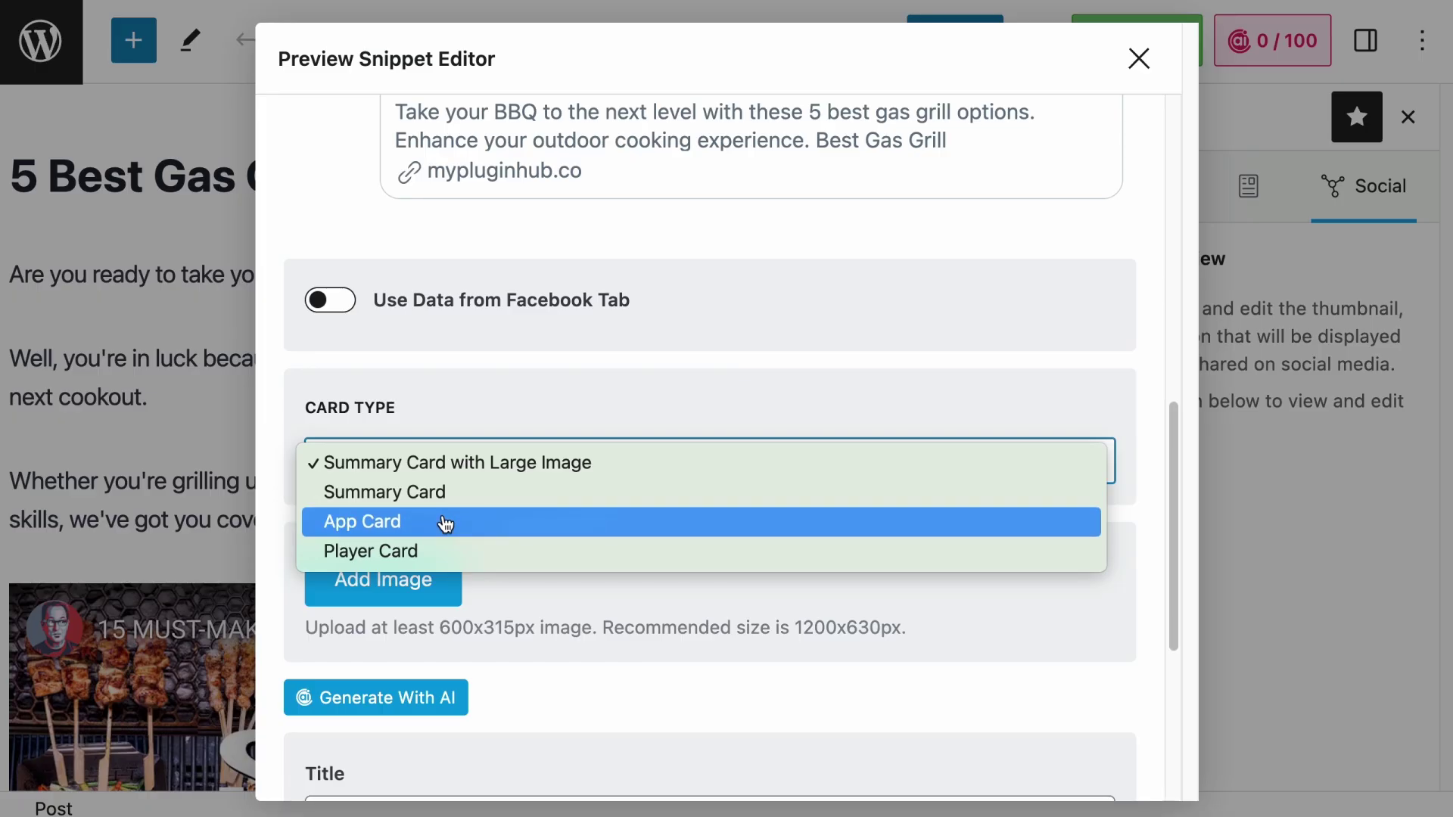
pyautogui.click(448, 521)
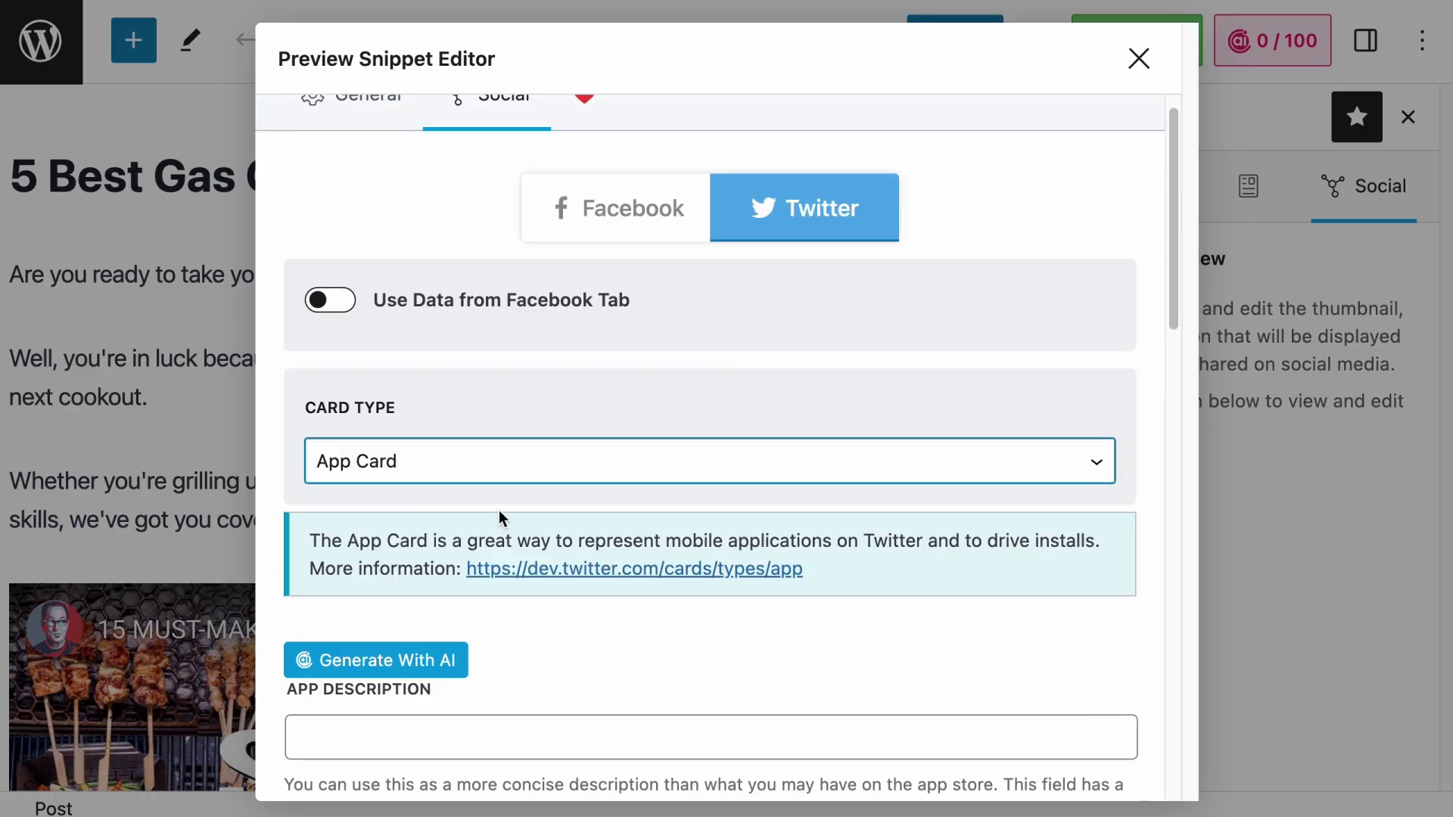
pyautogui.scroll(-5, 551, 531)
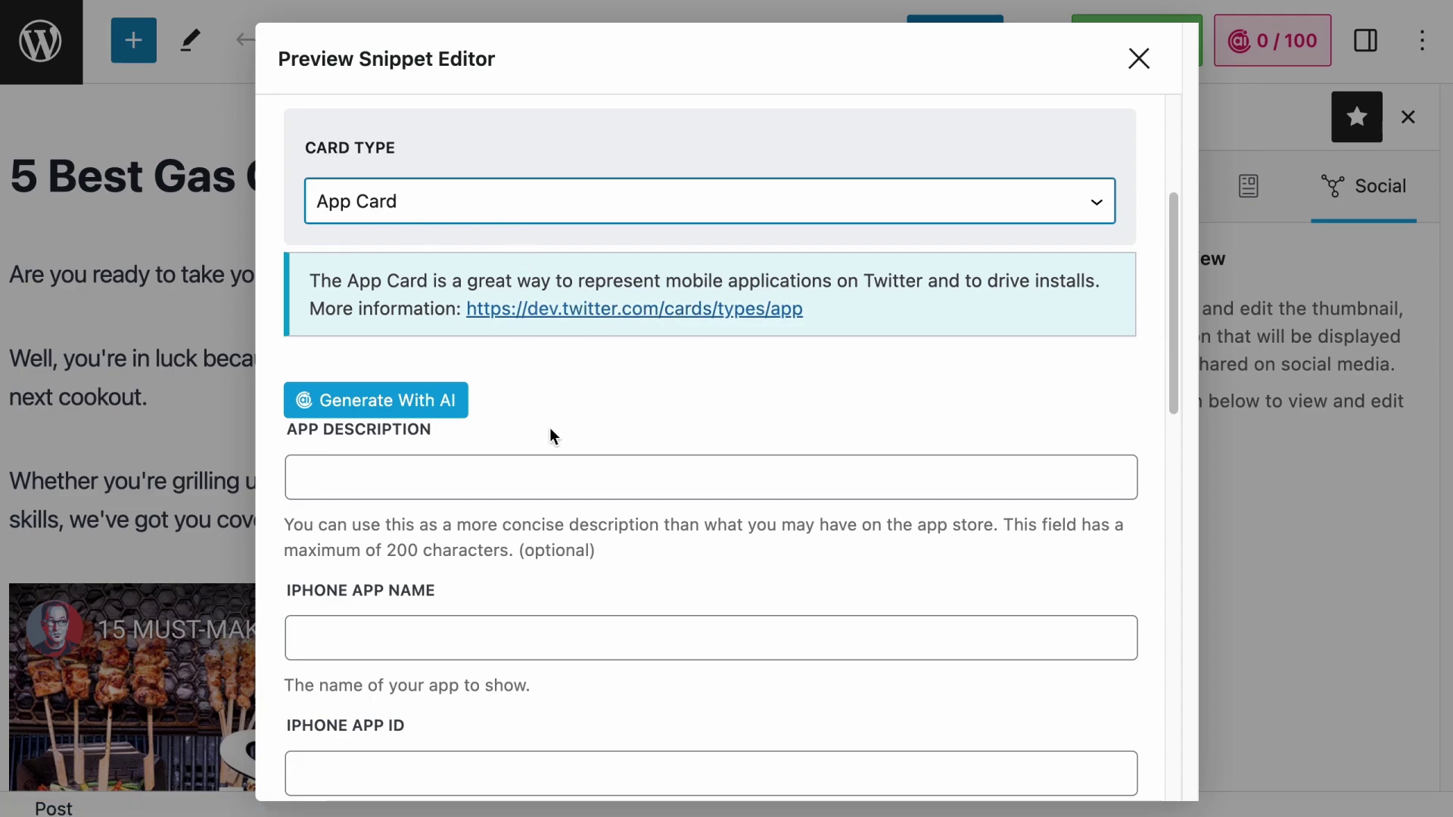
pyautogui.scroll(-5, 595, 448)
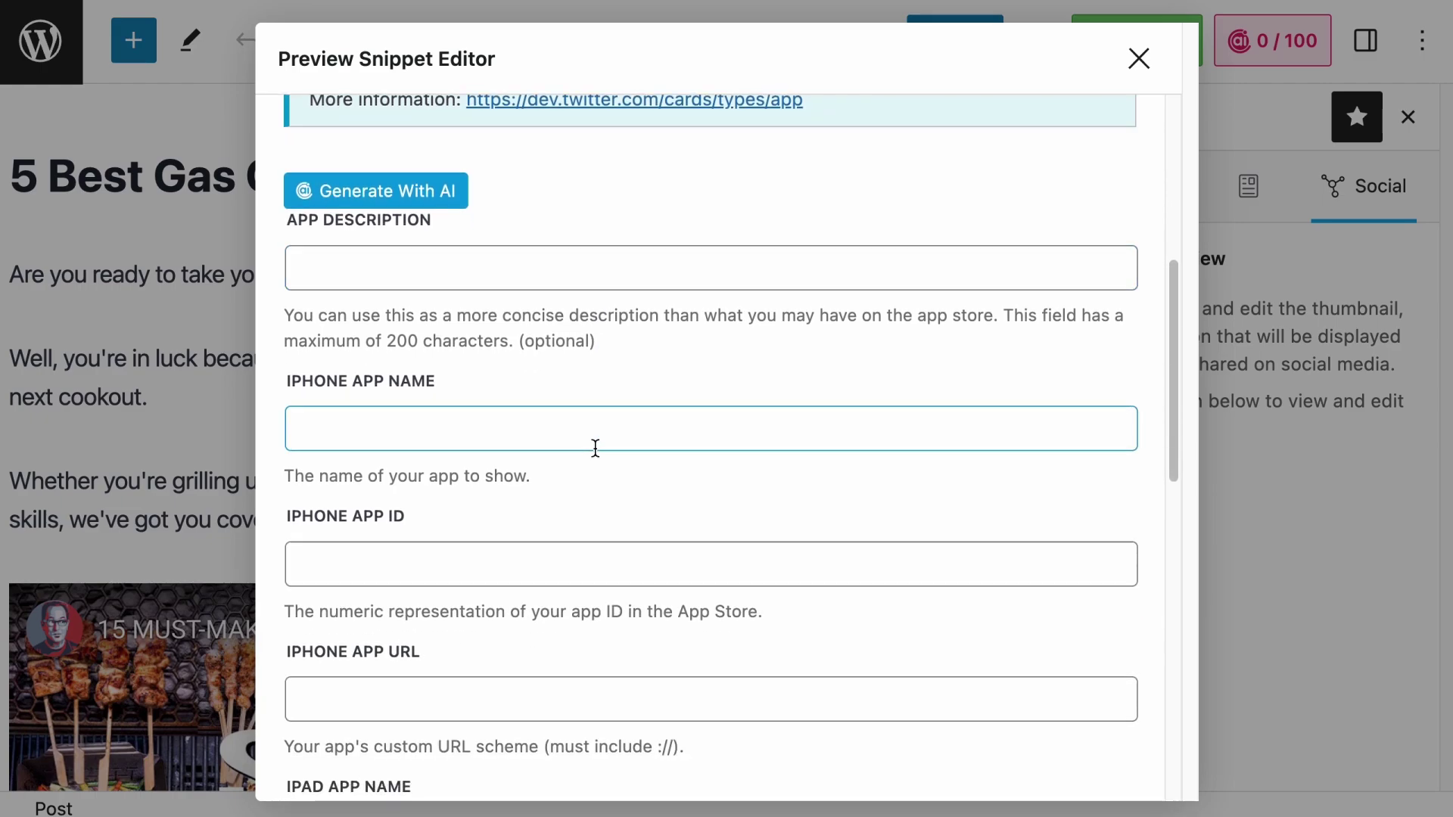
pyautogui.scroll(-8, 595, 448)
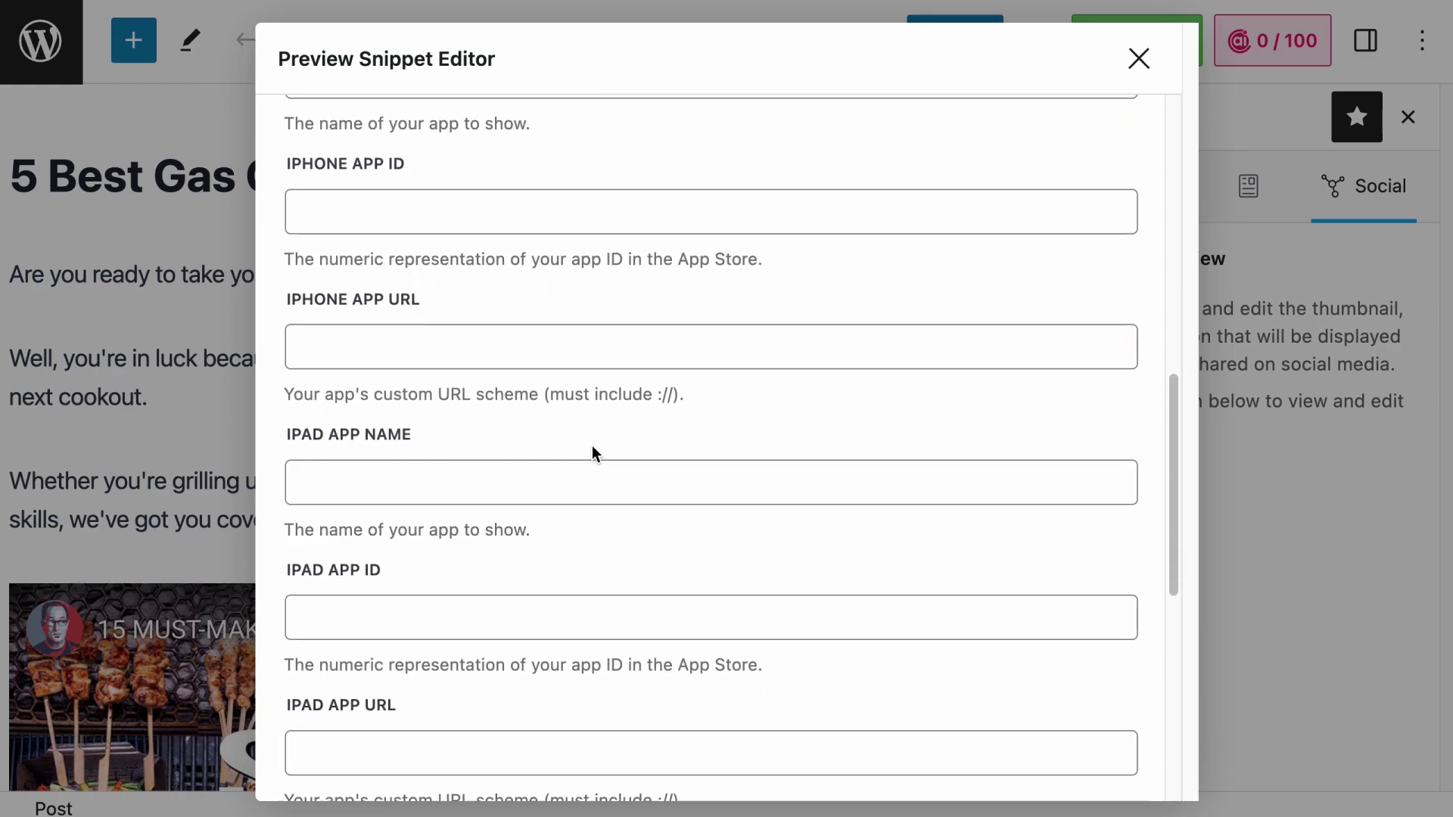
pyautogui.scroll(-12, 592, 450)
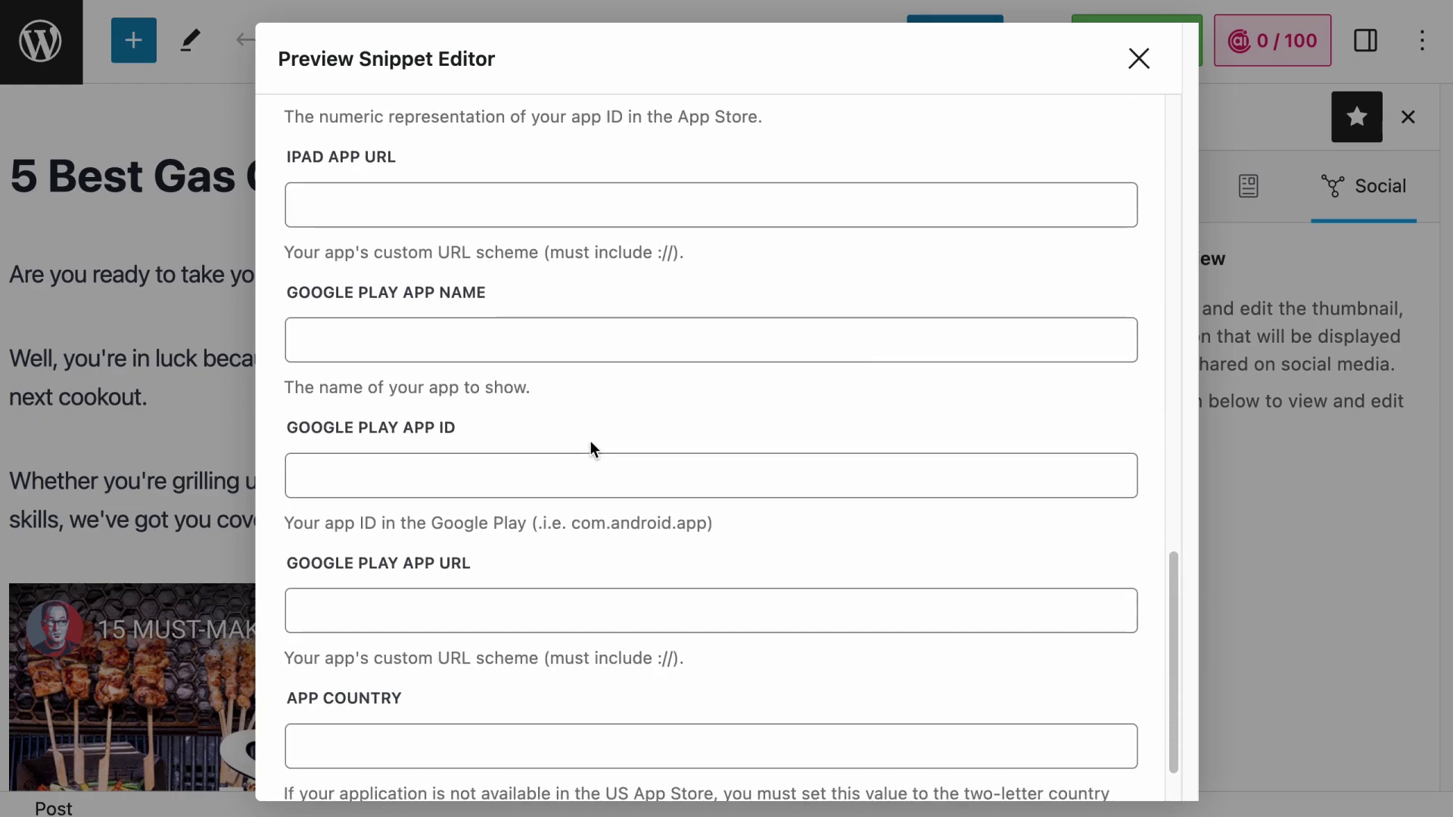
pyautogui.scroll(20, 591, 441)
# Set the Twitter card type to Player Card and read the note on its approval requirement.
pyautogui.click(512, 306)
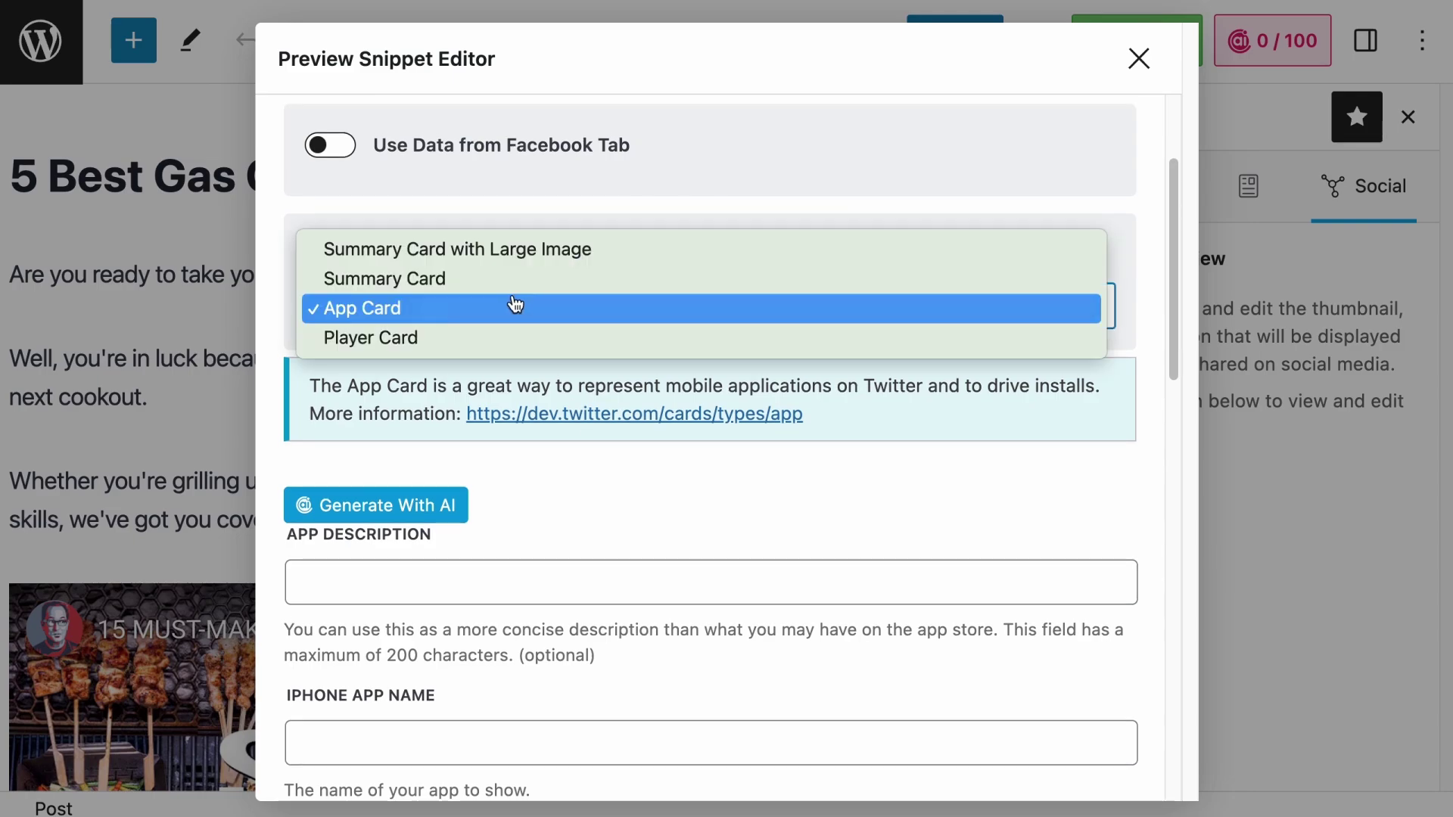
pyautogui.click(420, 340)
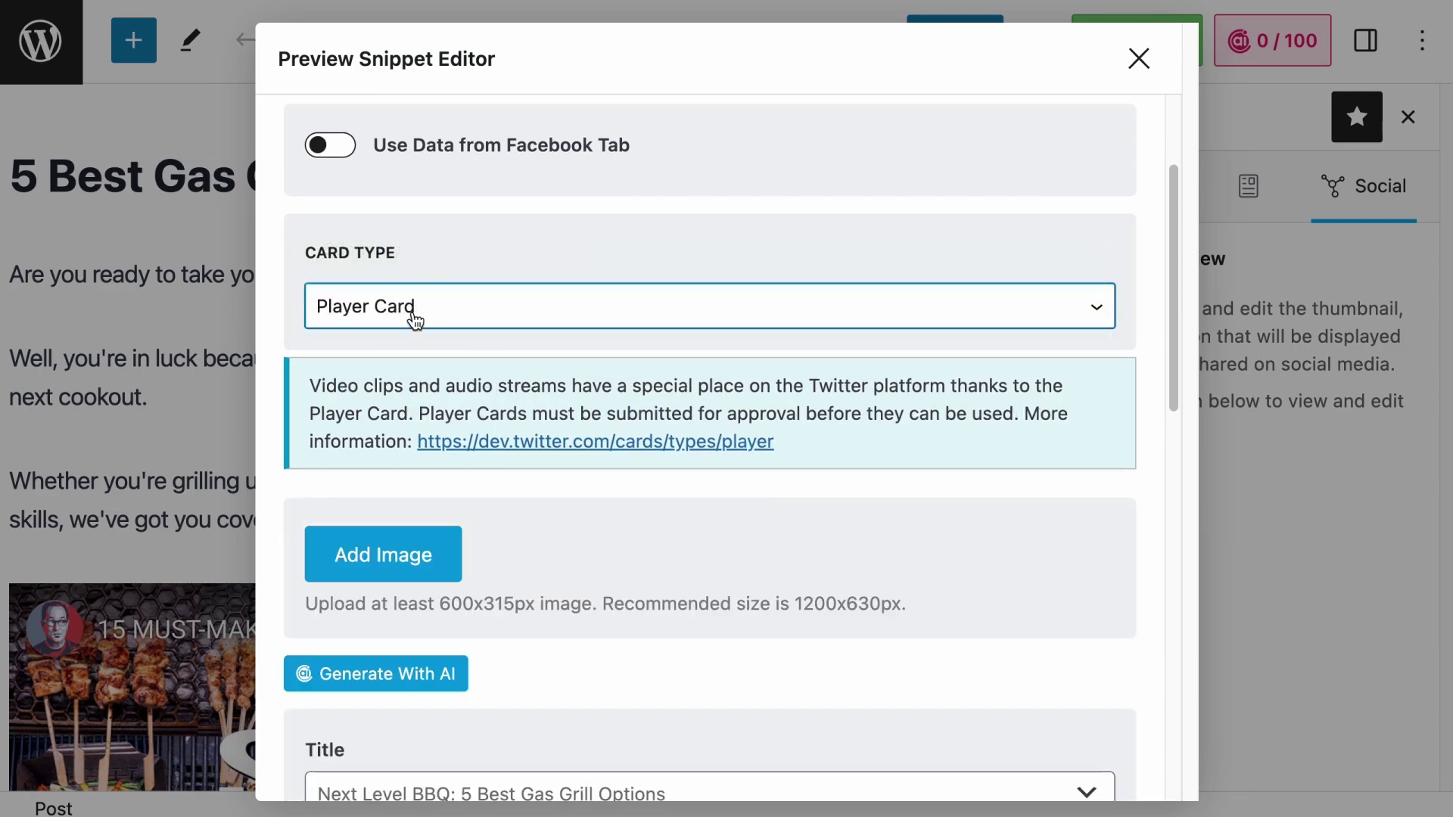
pyautogui.moveTo(418, 413); pyautogui.dragTo(1013, 409)
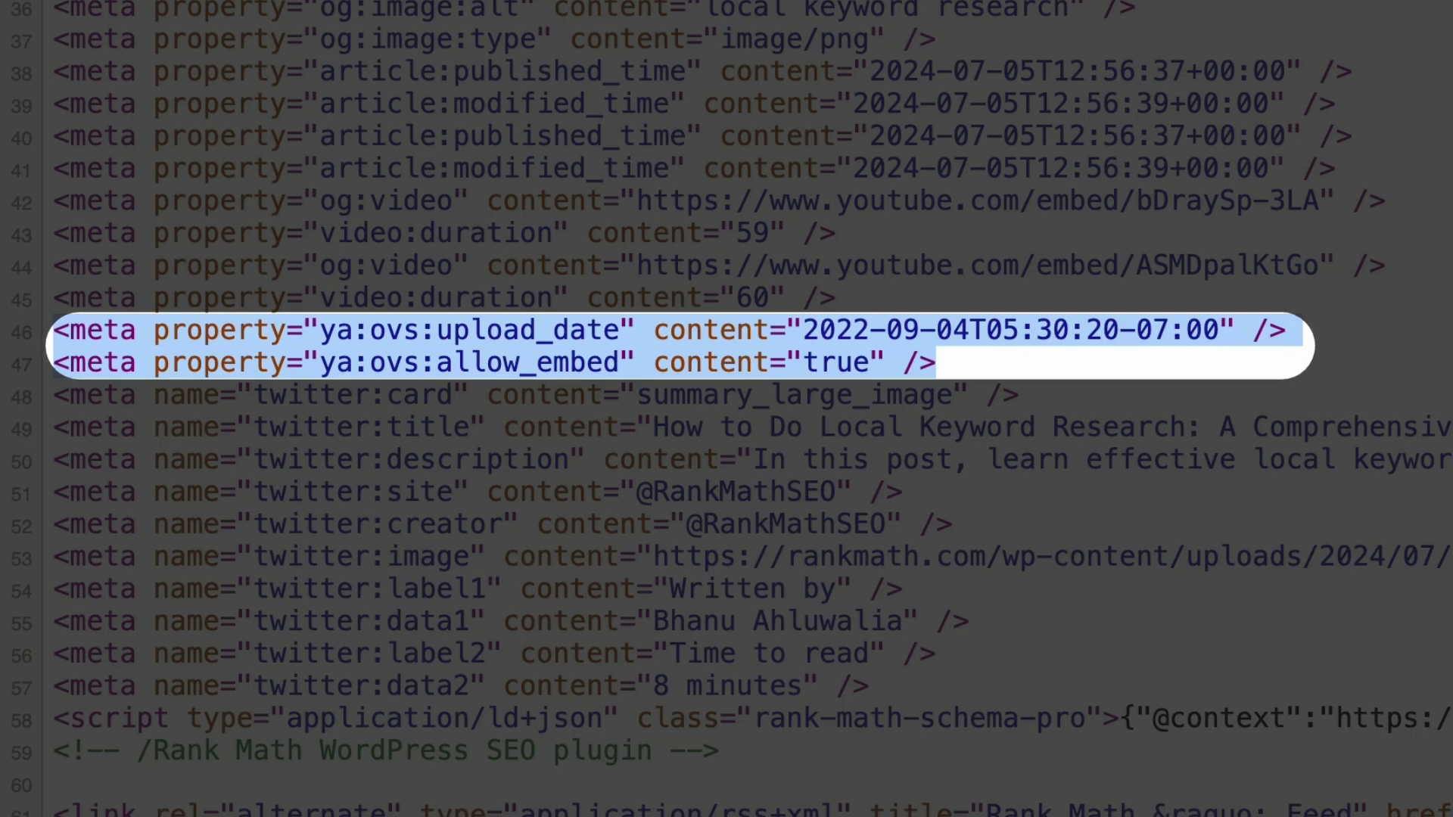
# Examine the ya:ovs:upload_date and ya:ovs:allow_embed tags in the page source of the local keyword research post.
pyautogui.moveTo(321, 331); pyautogui.dragTo(620, 333)
pyautogui.moveTo(321, 364); pyautogui.dragTo(631, 362)
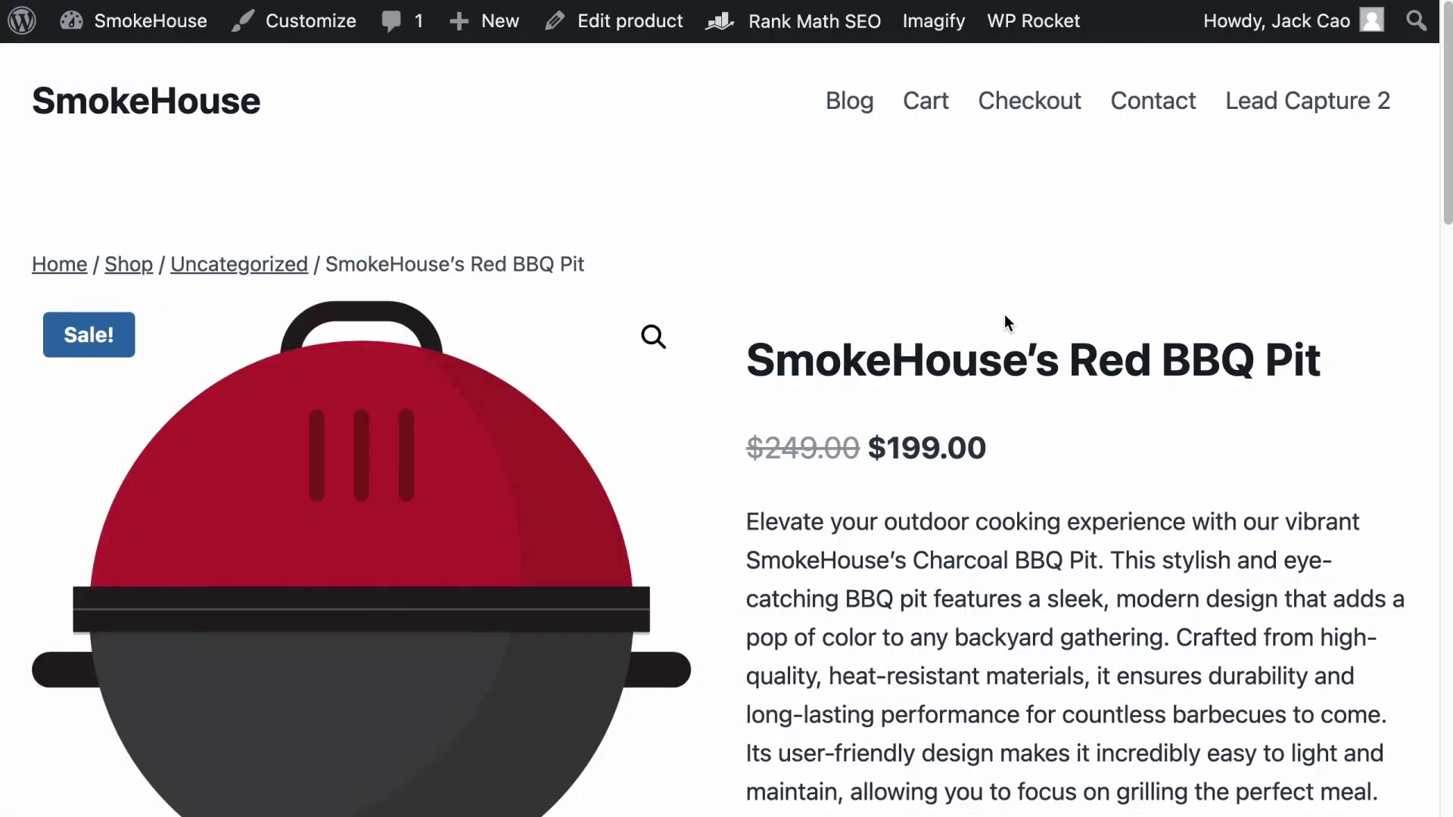
# View the page source of the SmokeHouse's Red BBQ Pit product and examine its product price, currency, availability and twitter tags.
pyautogui.scroll(-5, 1005, 318)
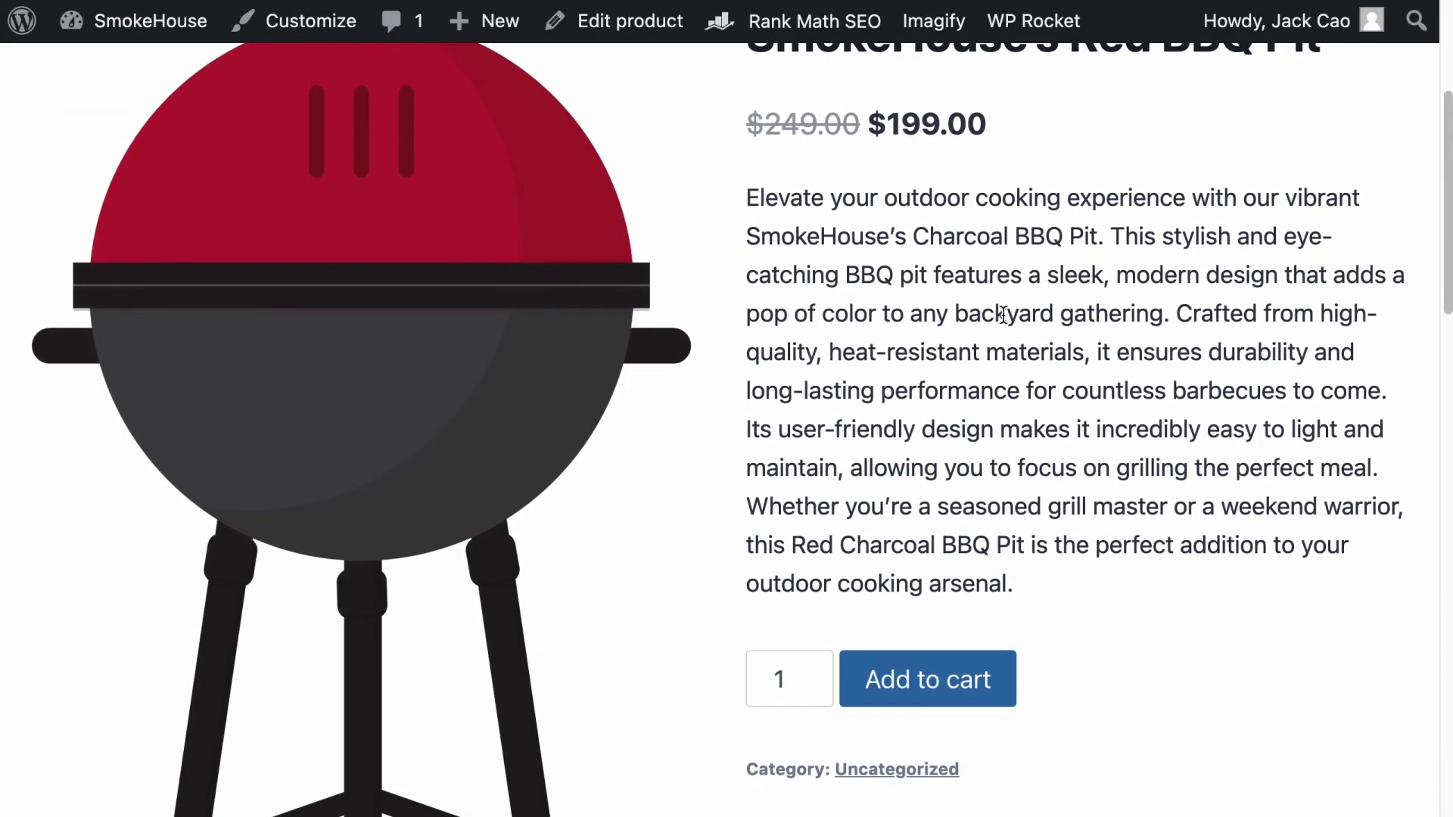
pyautogui.scroll(5, 1003, 314)
pyautogui.rightClick(765, 252)
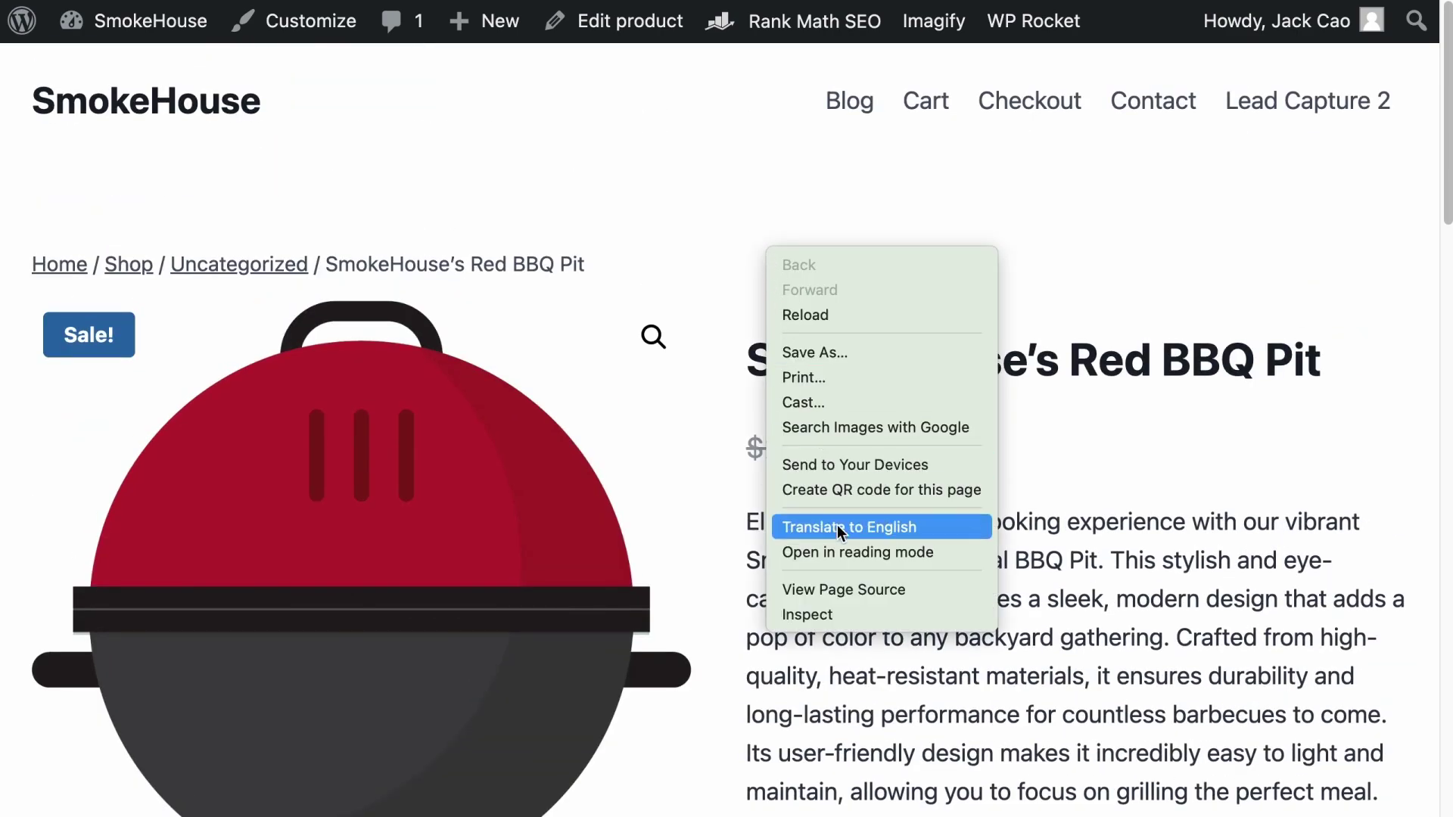
pyautogui.click(841, 590)
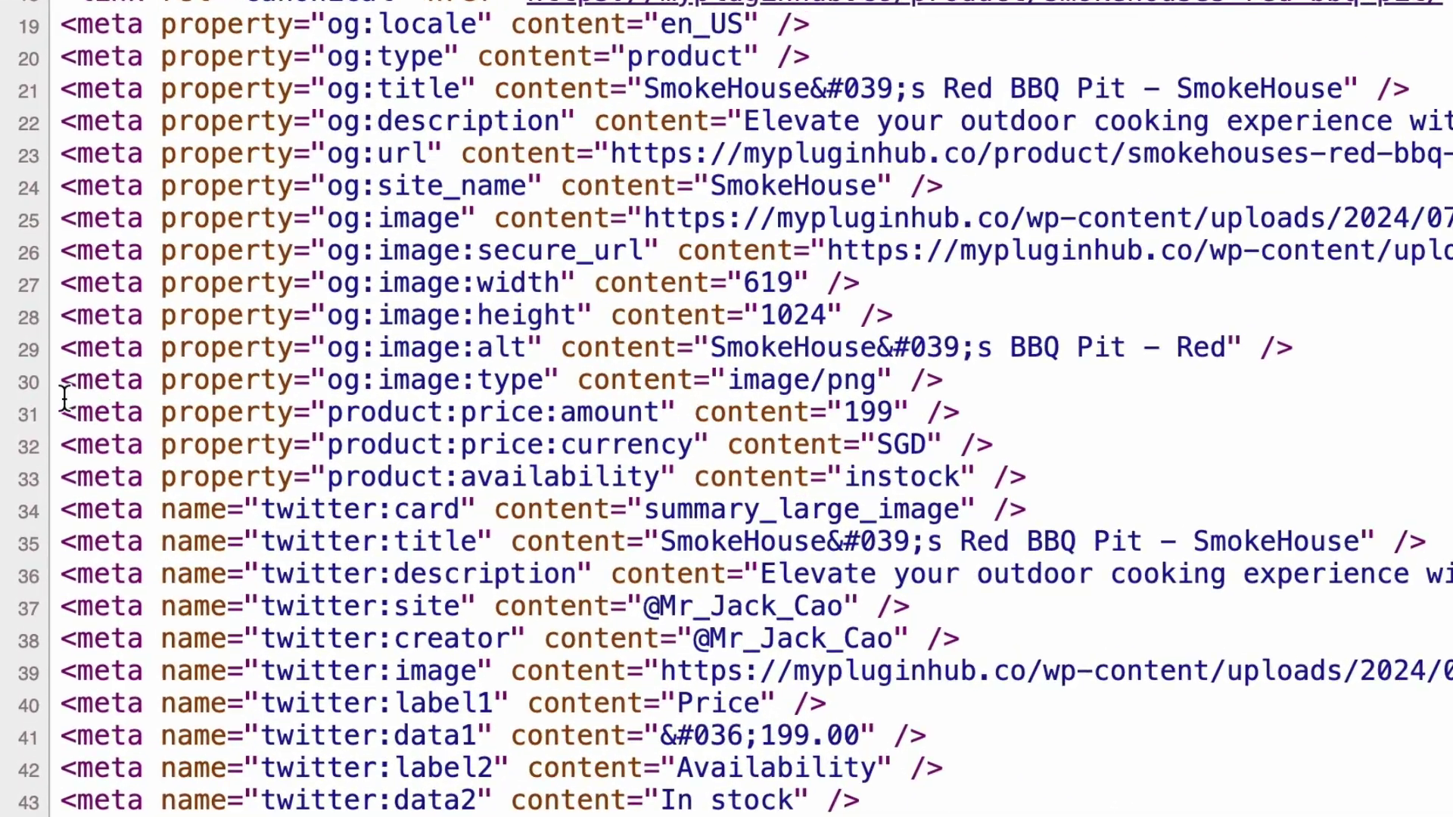
pyautogui.moveTo(63, 408); pyautogui.dragTo(1010, 477)
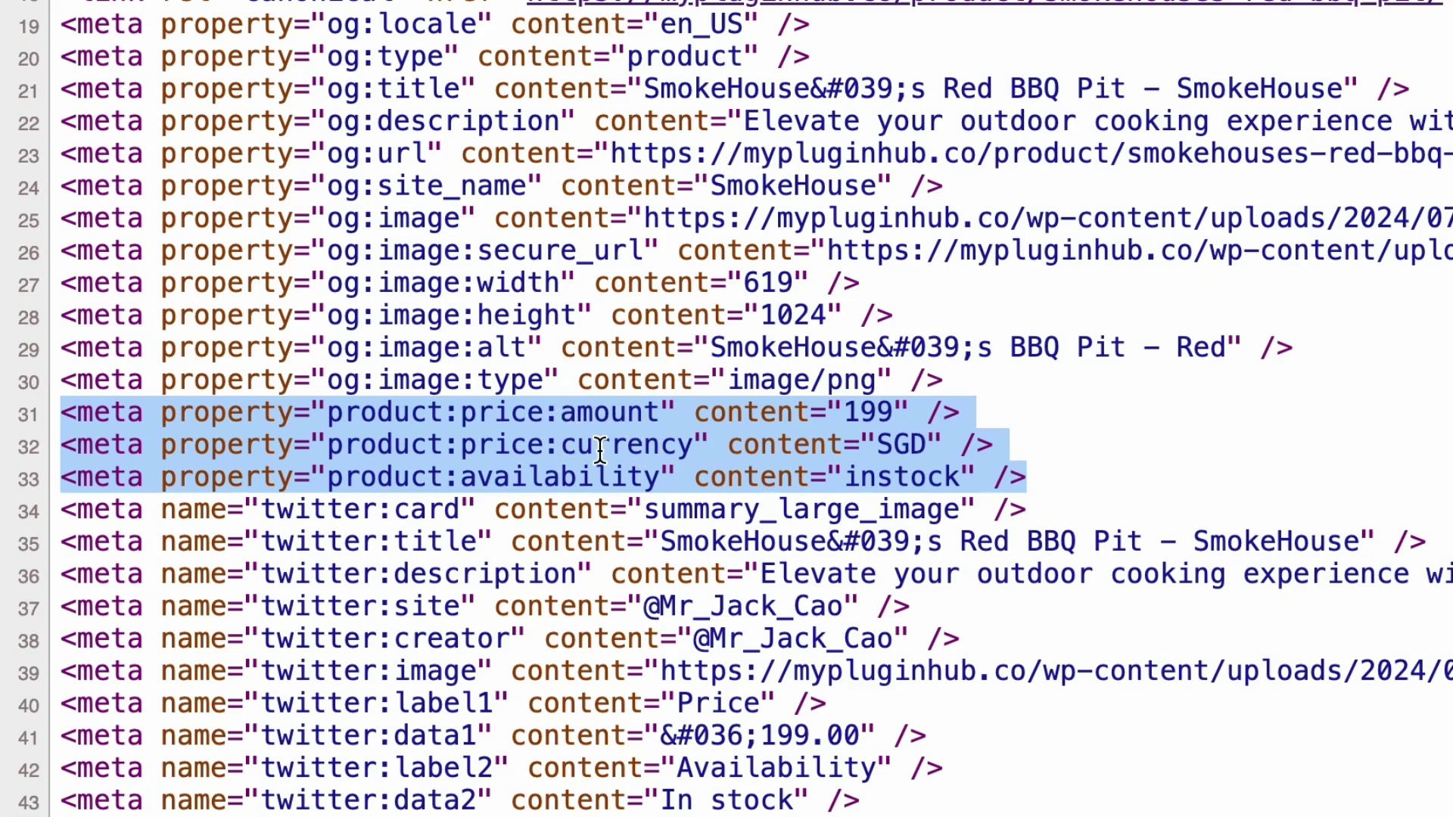
pyautogui.scroll(-2, 681, 500)
pyautogui.scroll(-1, 697, 522)
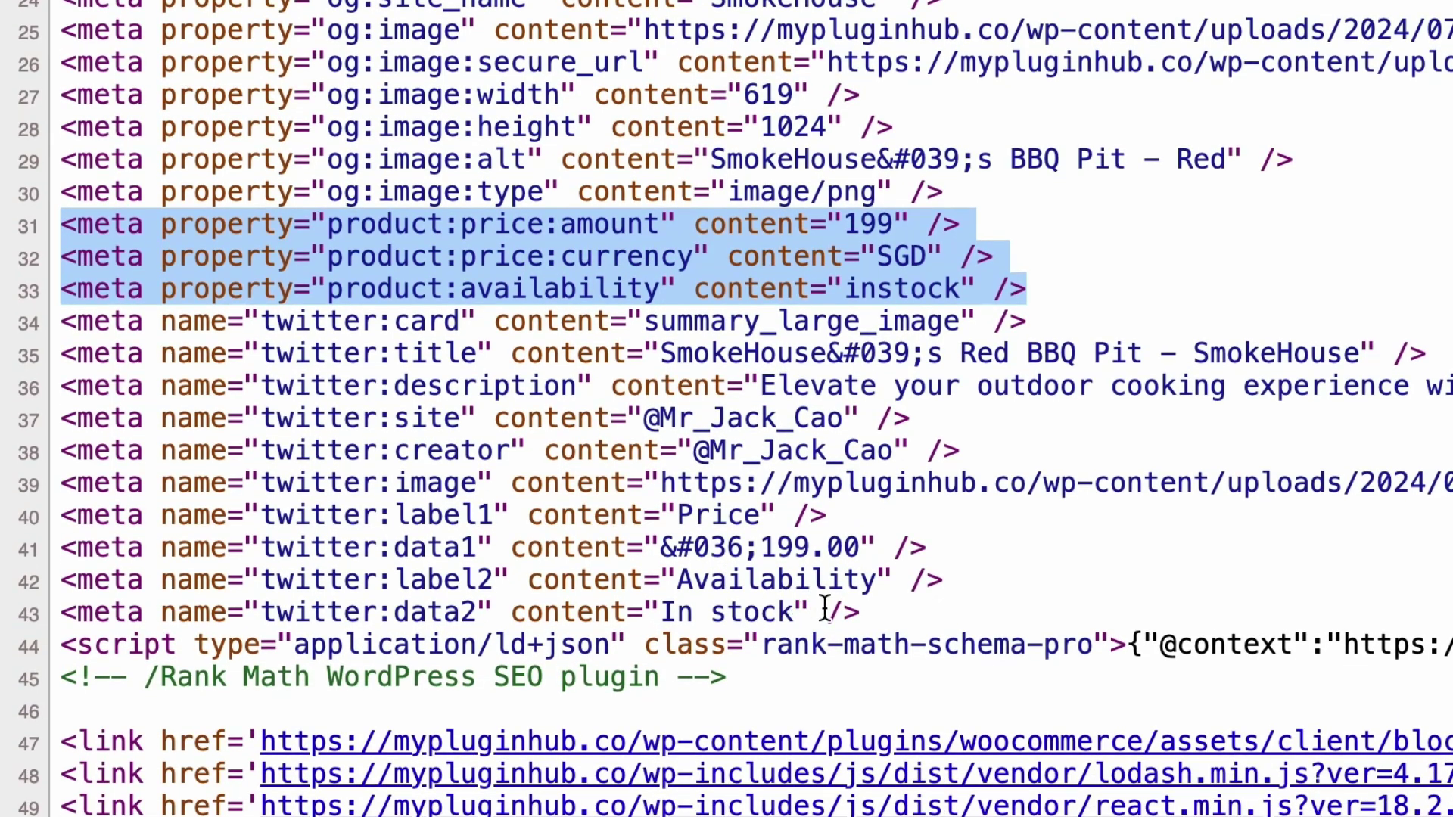
# Highlight the twitter:label1, twitter:data1, twitter:label2 and twitter:data2 tags in the BBQ pit product's page source.
pyautogui.moveTo(870, 608); pyautogui.dragTo(68, 517)
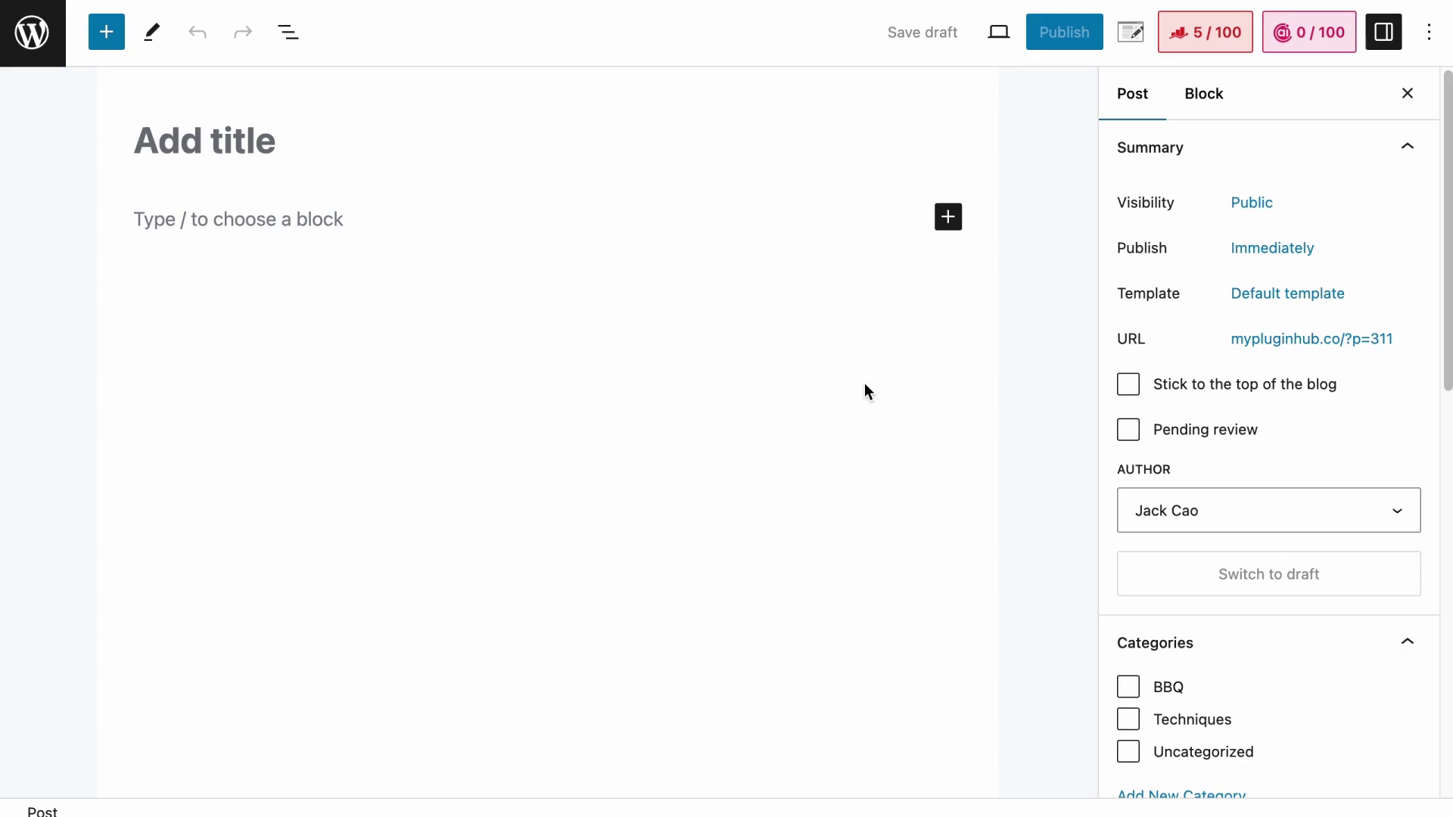
# Turn off Use Data from Facebook Tab in the new post's Twitter snippet and review its card type, image, title and description fields.
pyautogui.click(1204, 32)
pyautogui.click(1391, 149)
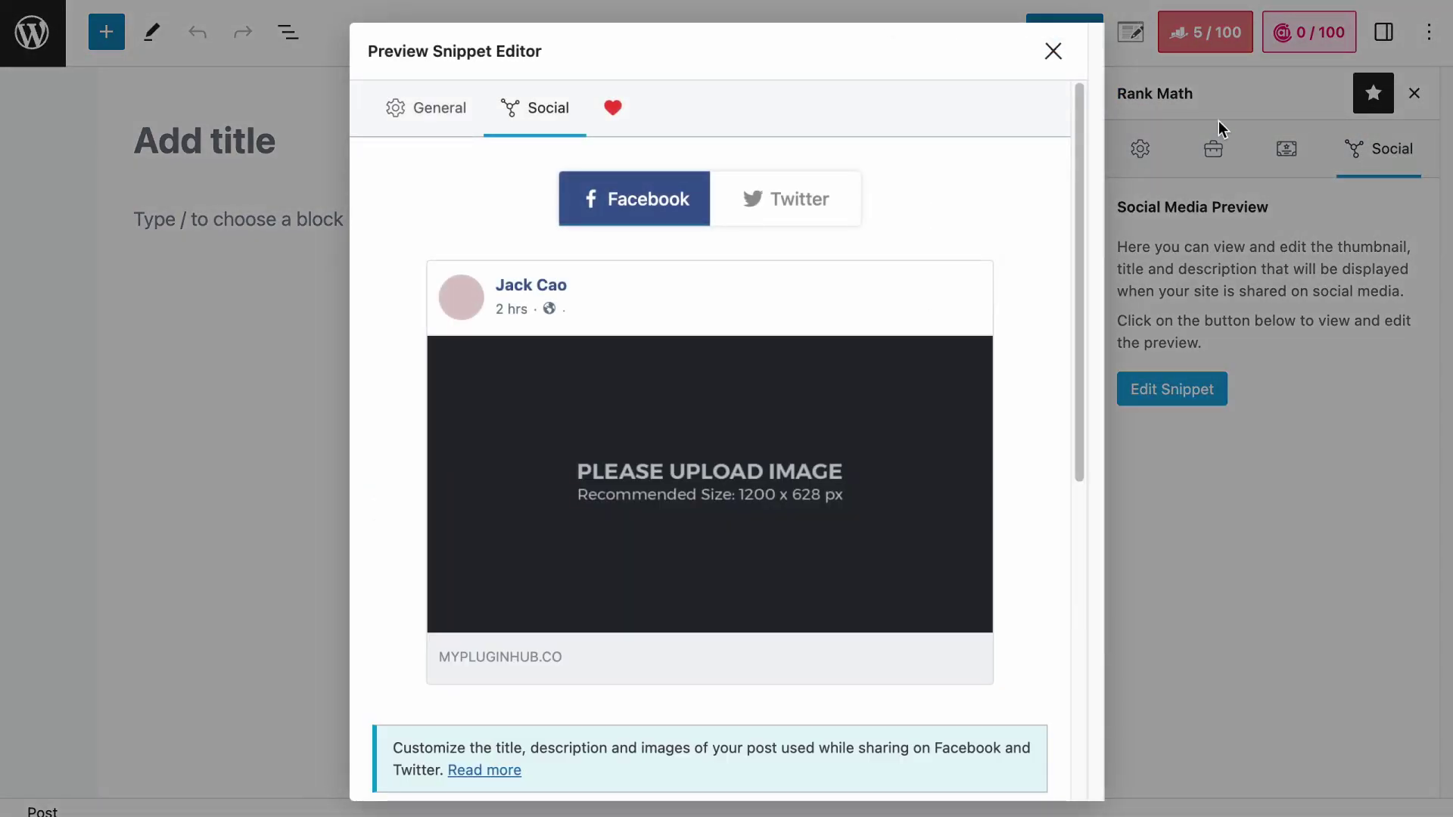
pyautogui.click(816, 219)
pyautogui.scroll(-2, 510, 561)
pyautogui.click(420, 609)
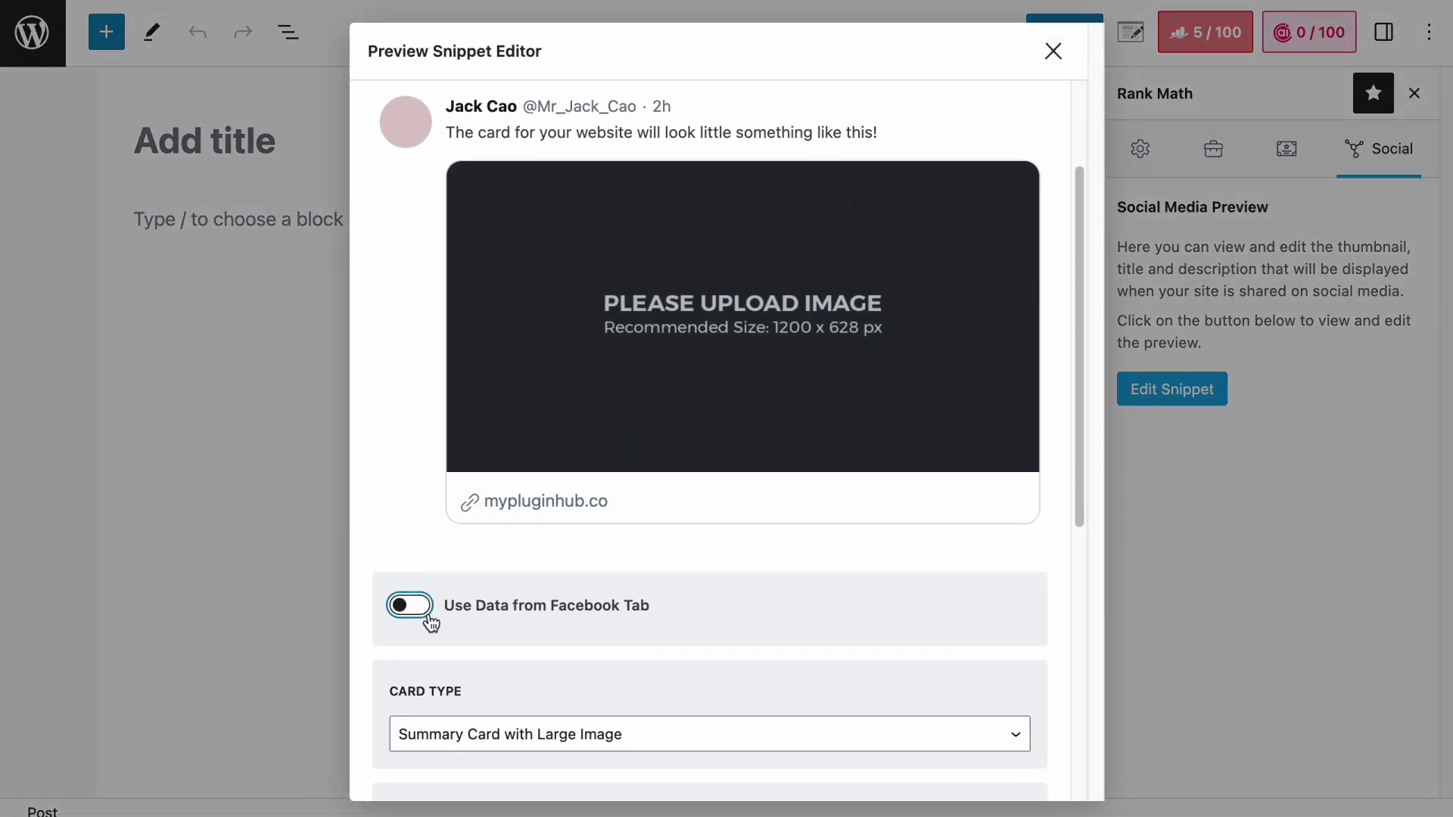
pyautogui.scroll(-5, 428, 614)
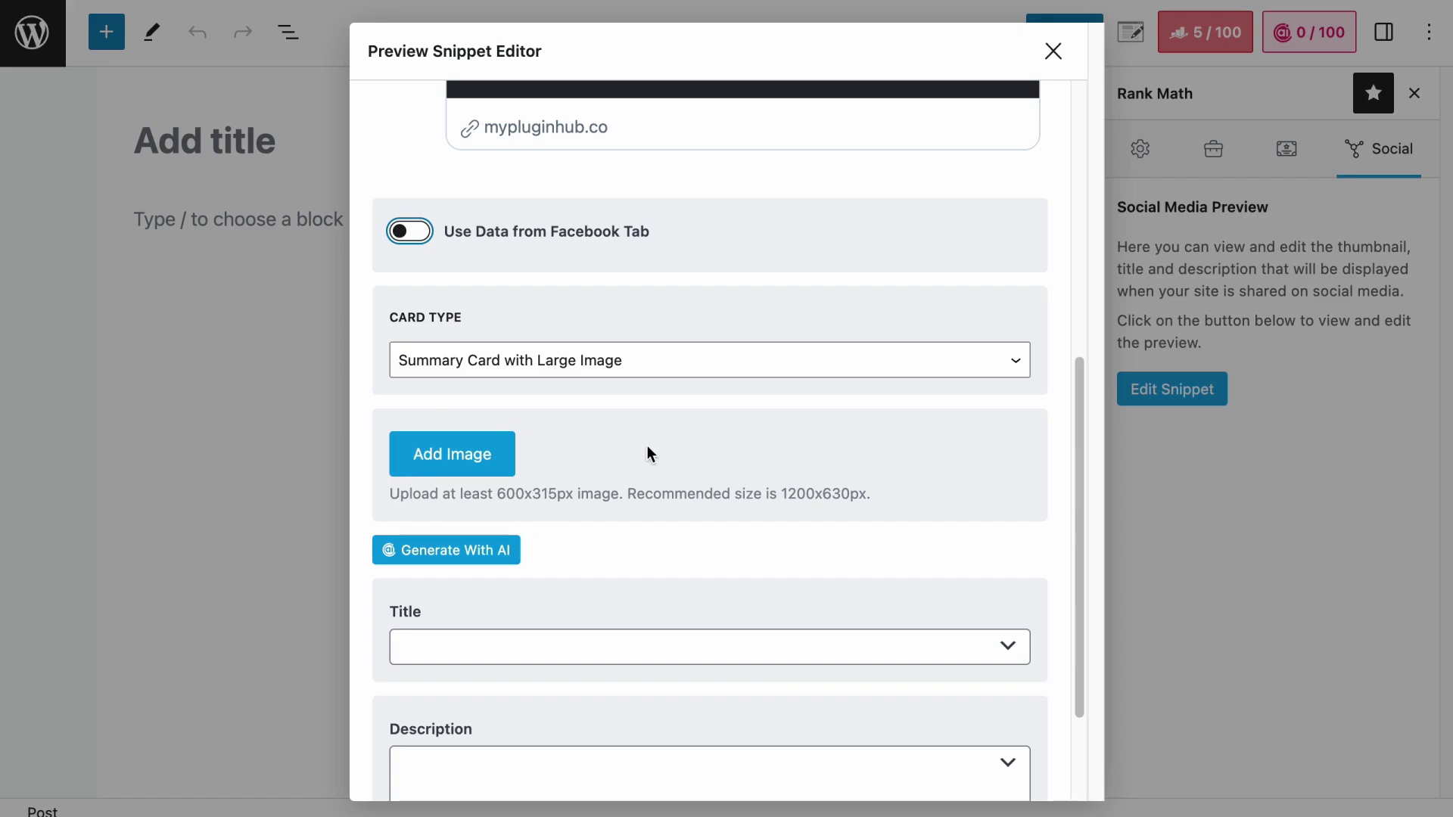
pyautogui.click(1054, 51)
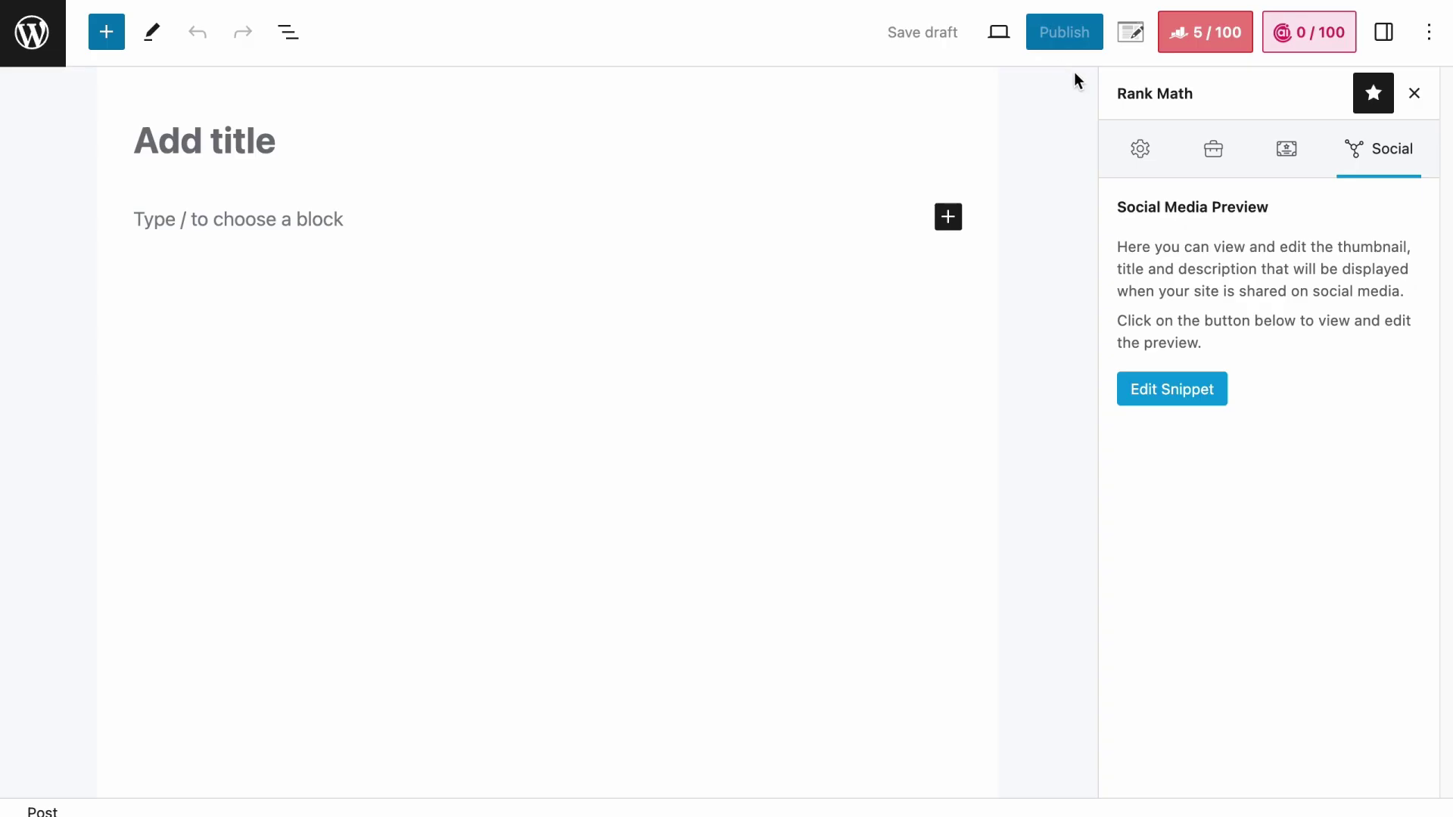
# Review the featured image and excerpt fields in the new post's settings.
pyautogui.click(1383, 32)
pyautogui.scroll(-8, 1287, 328)
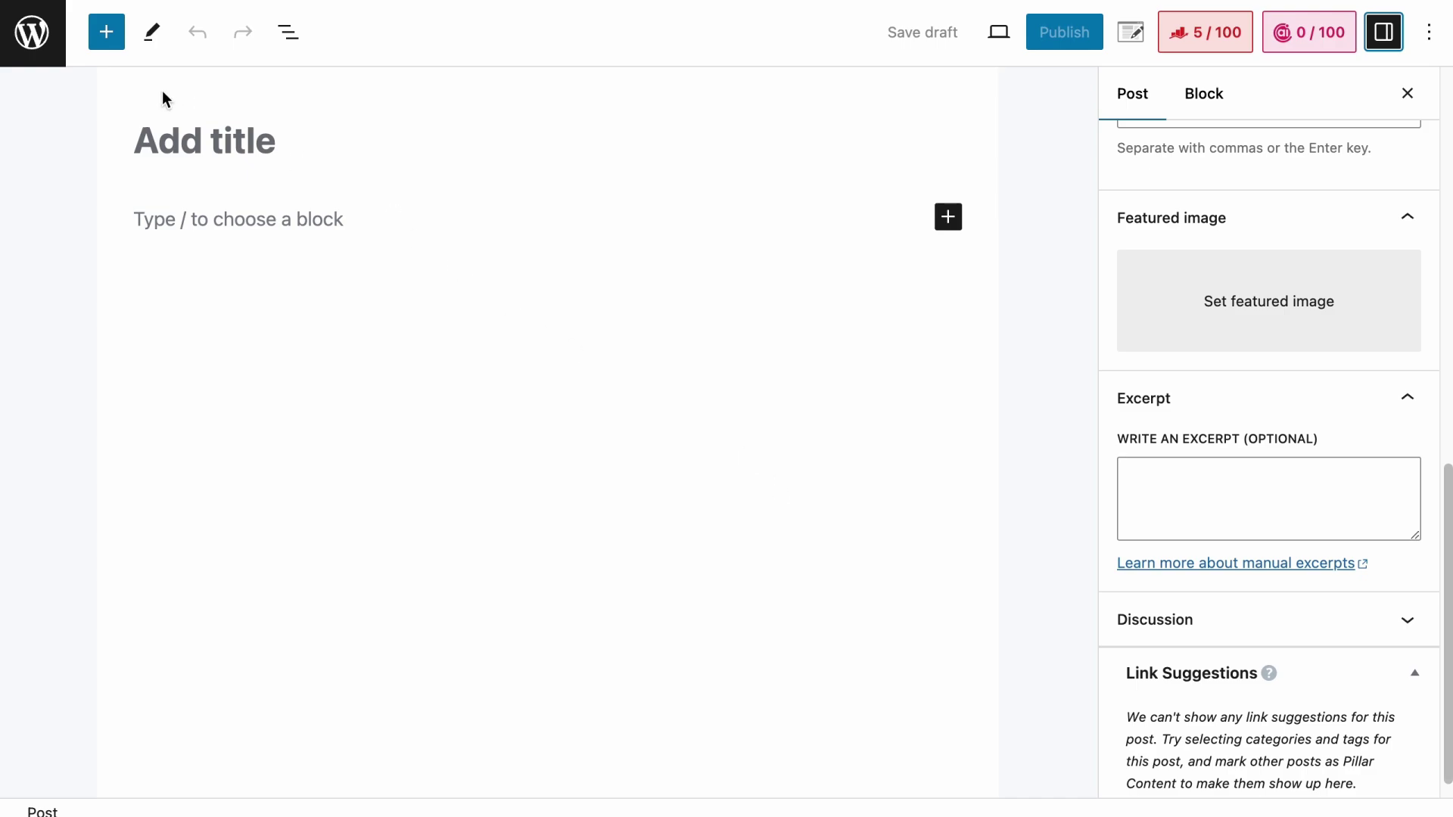
# Leave the post editor and review the Global Meta settings in Rank Math's Titles & Meta.
pyautogui.click(32, 33)
pyautogui.moveTo(132, 429)
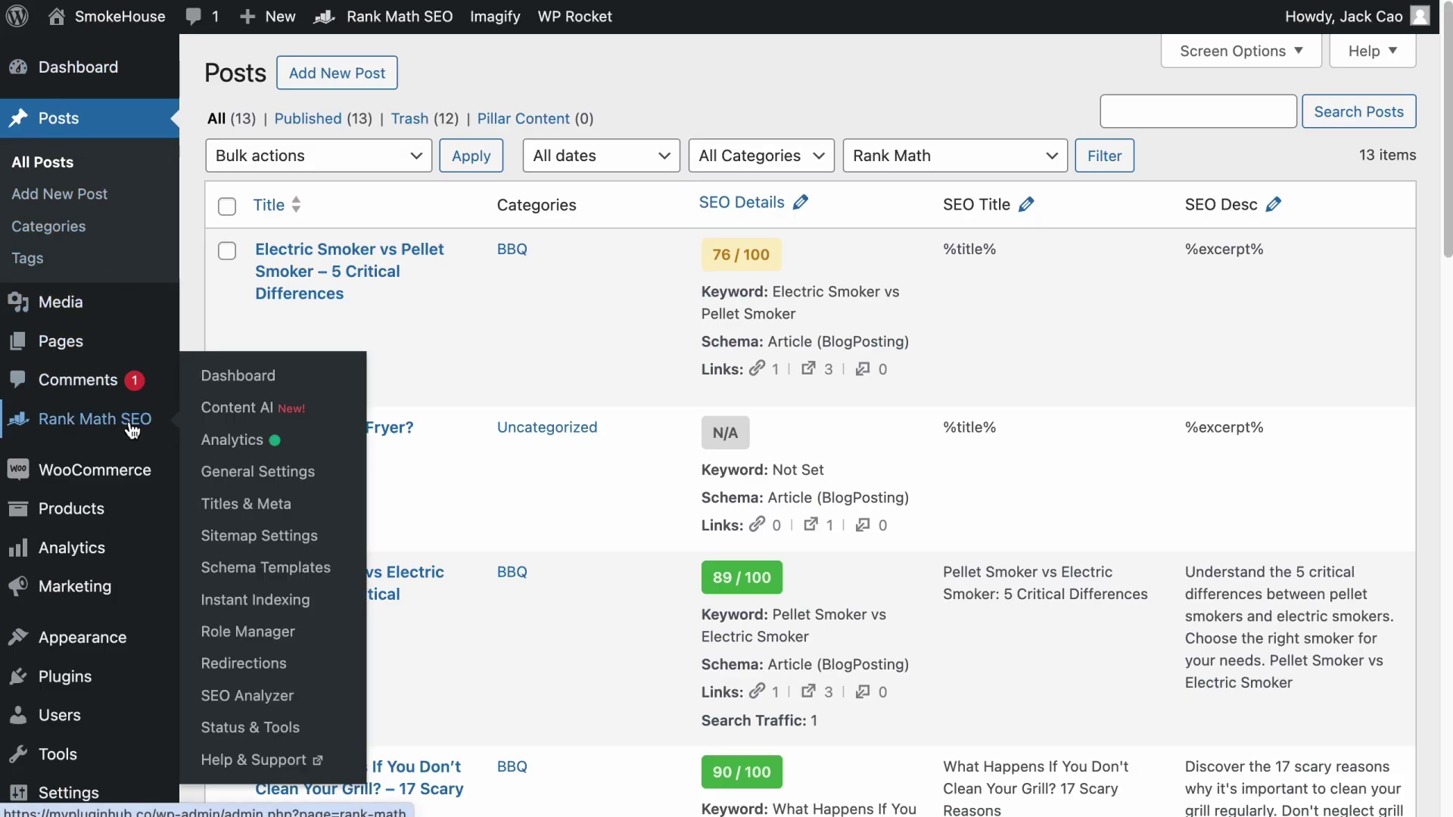
pyautogui.click(281, 505)
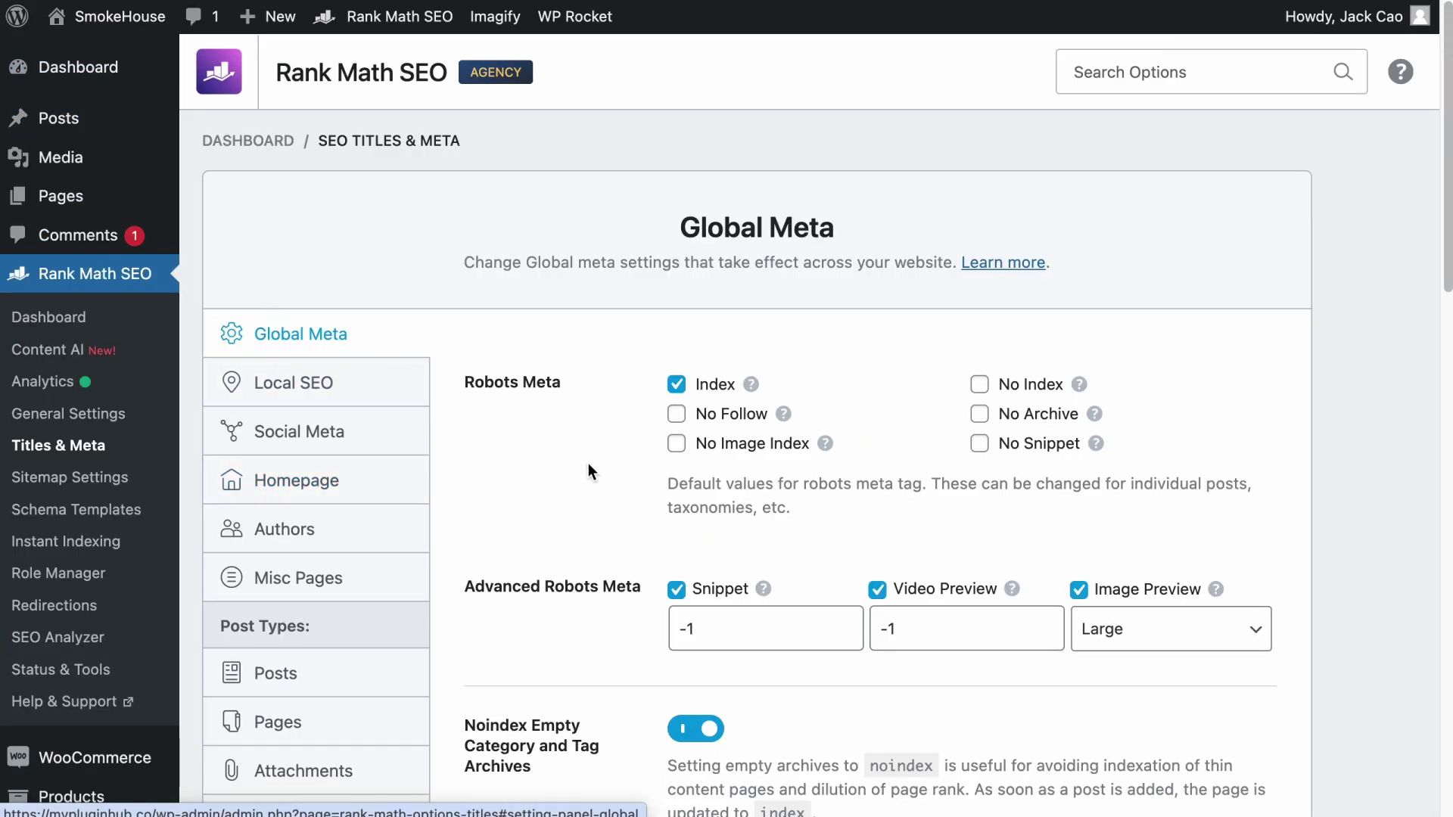
pyautogui.scroll(-12, 627, 489)
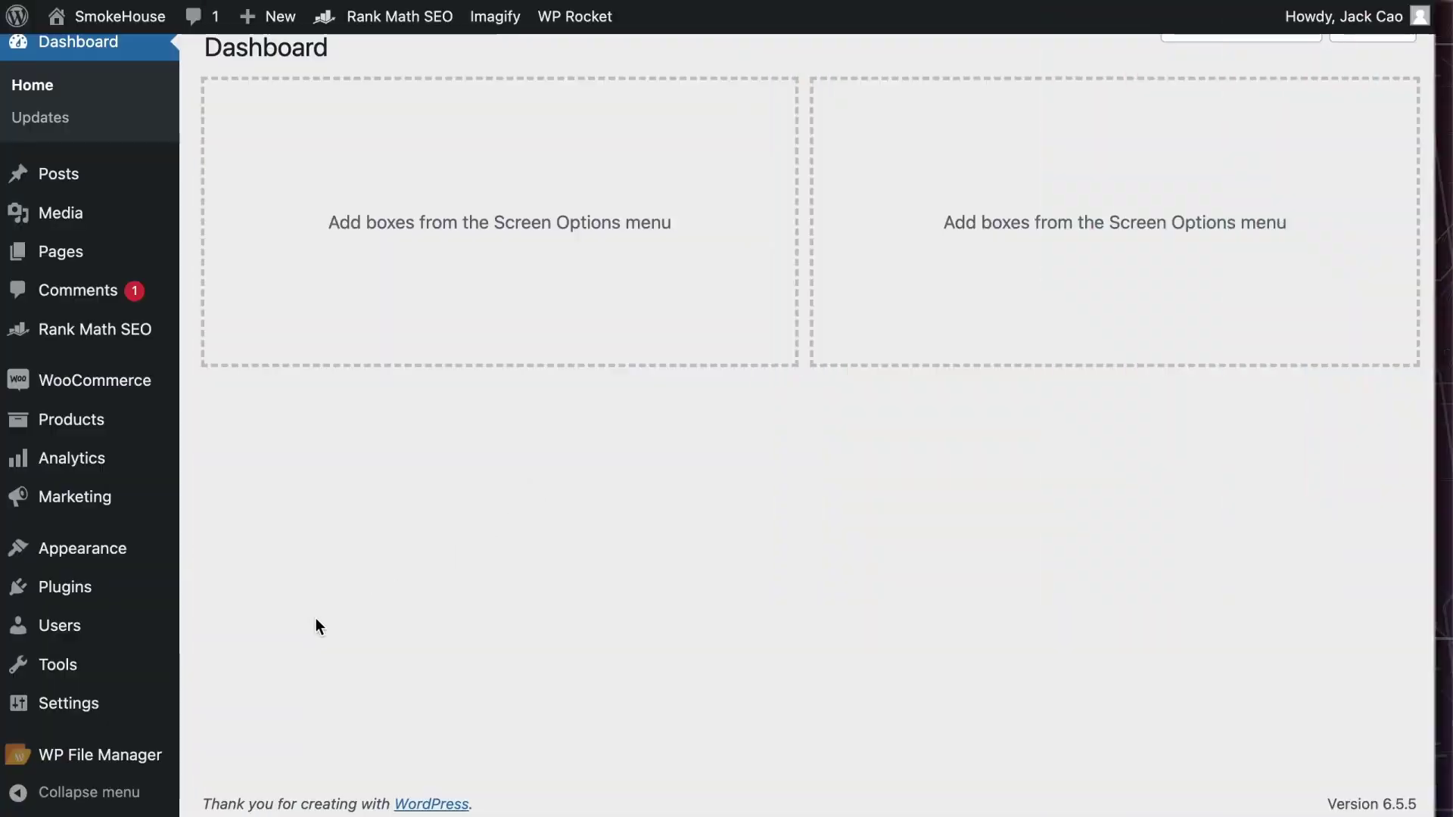
# Try Sample Page as the static homepage in Reading Settings, and return the homepage display to the latest posts.
pyautogui.moveTo(99, 704)
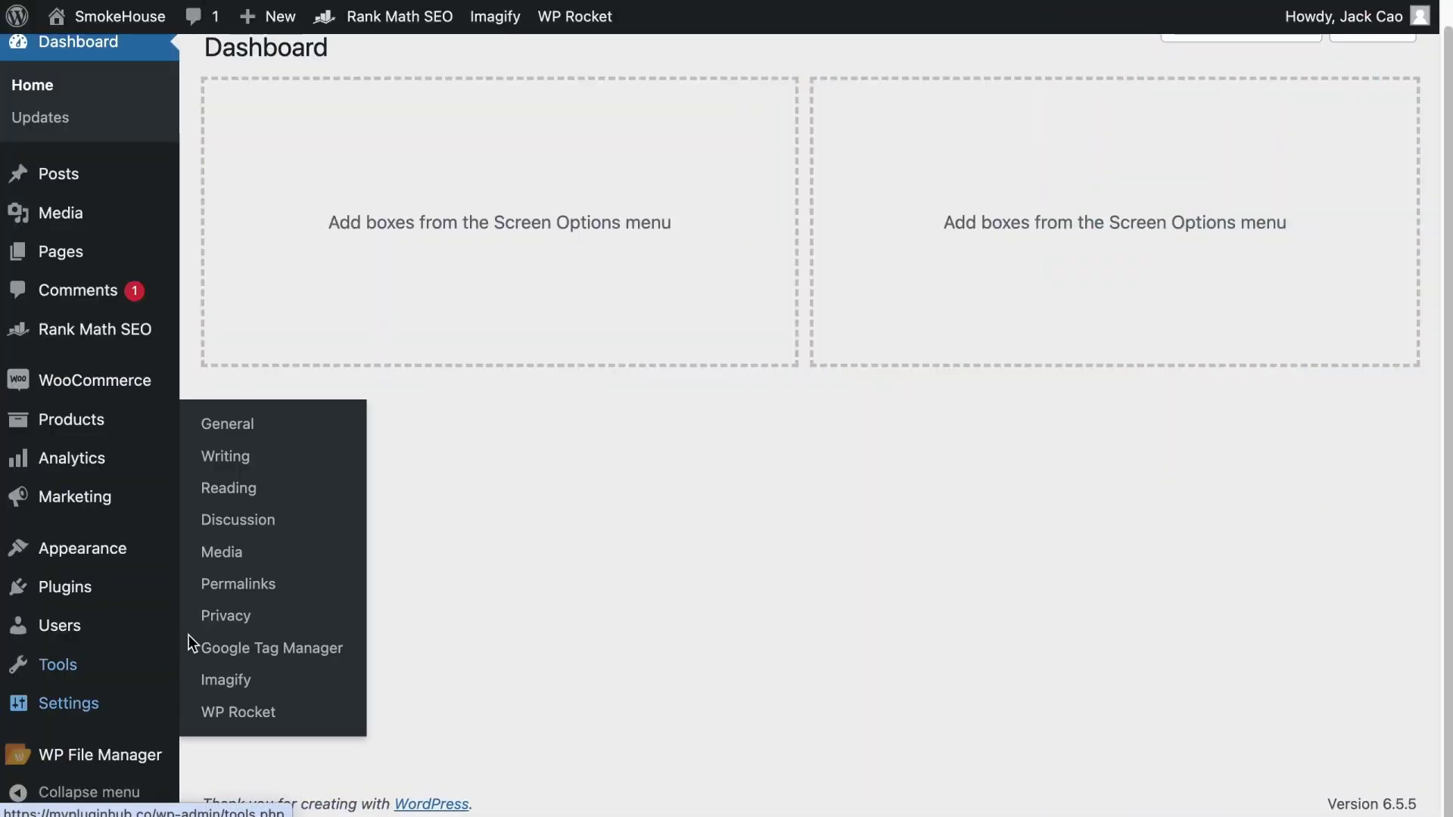
pyautogui.click(271, 507)
pyautogui.click(463, 170)
pyautogui.click(638, 228)
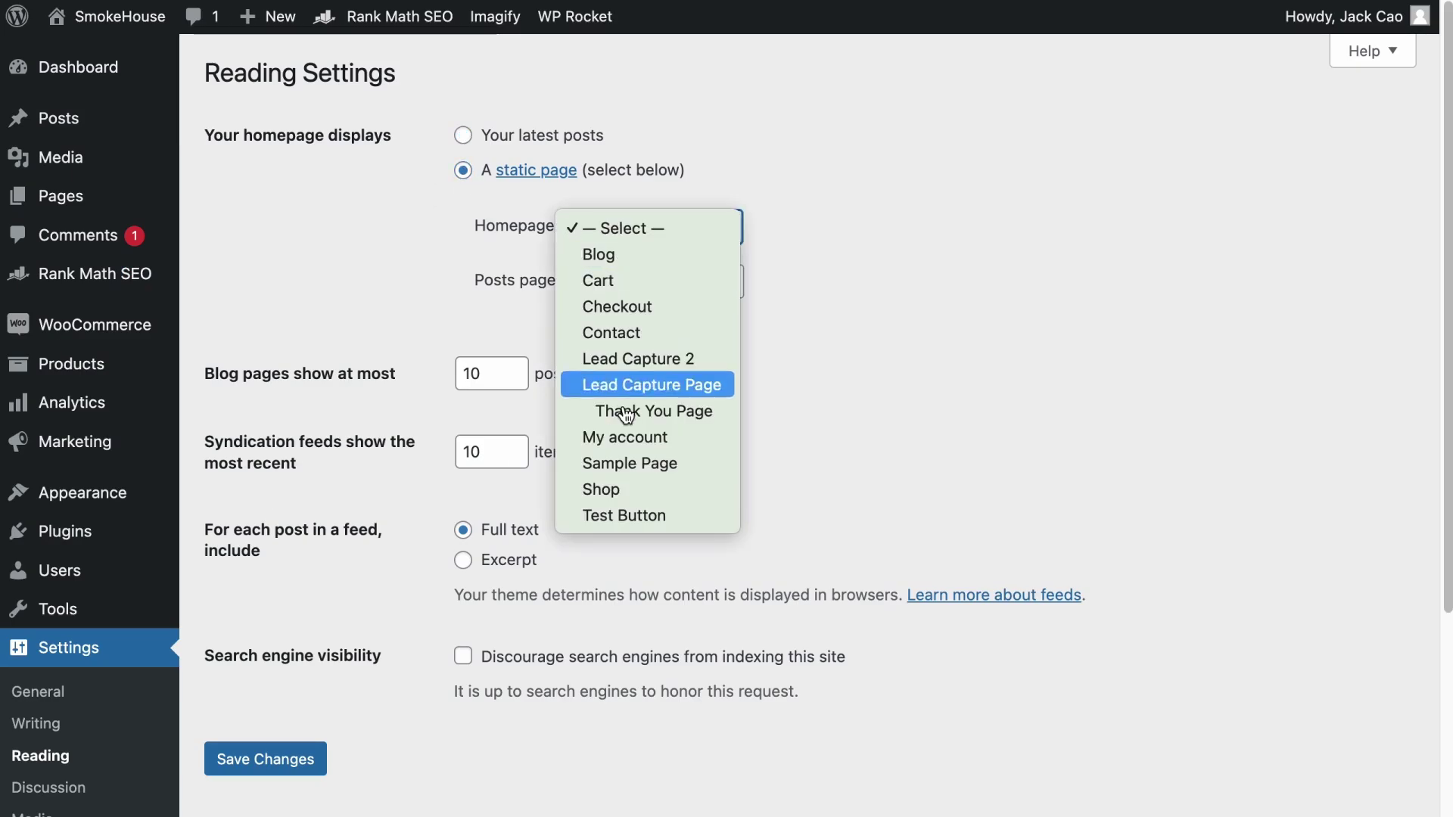
pyautogui.click(628, 461)
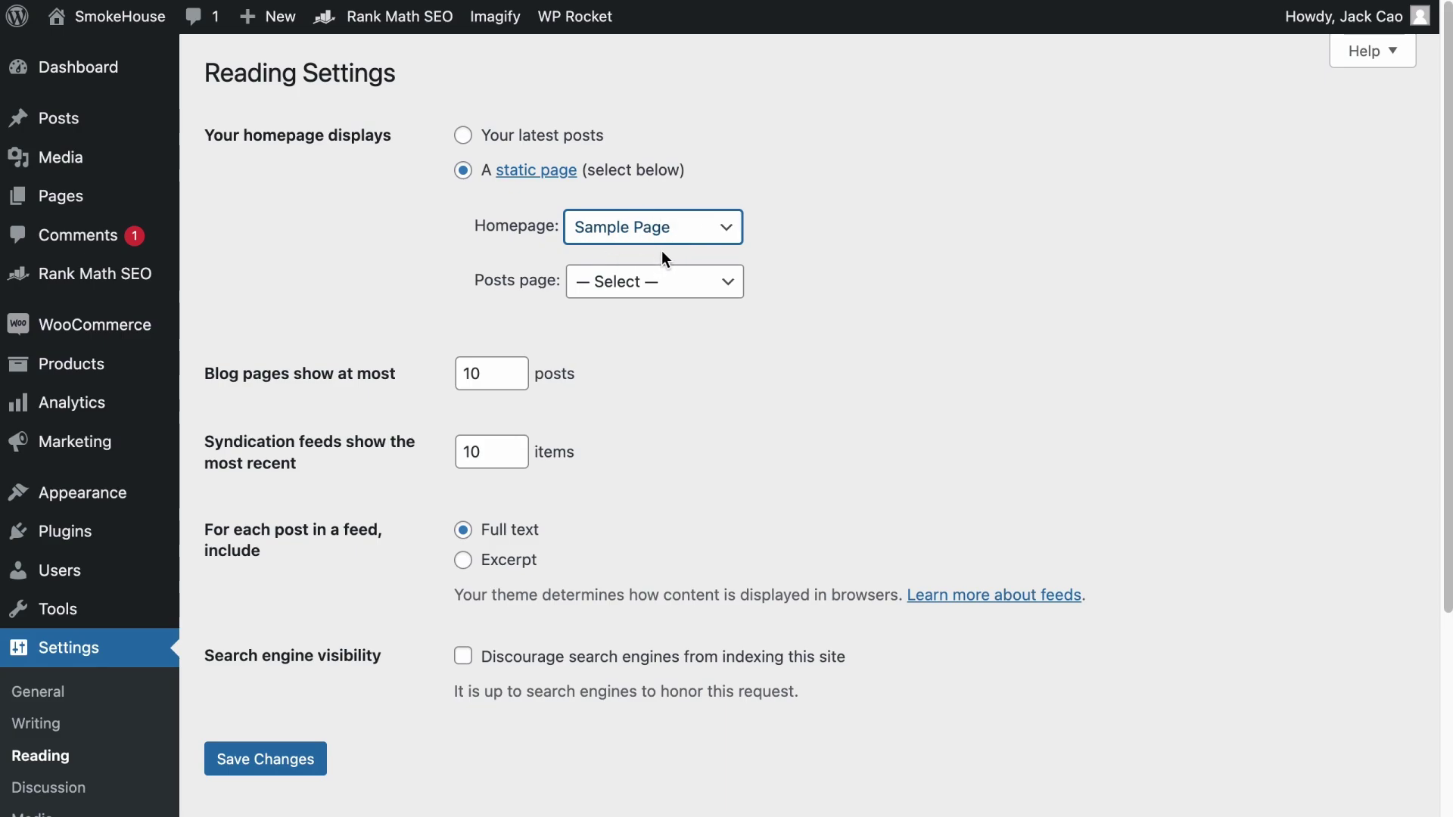
pyautogui.click(462, 135)
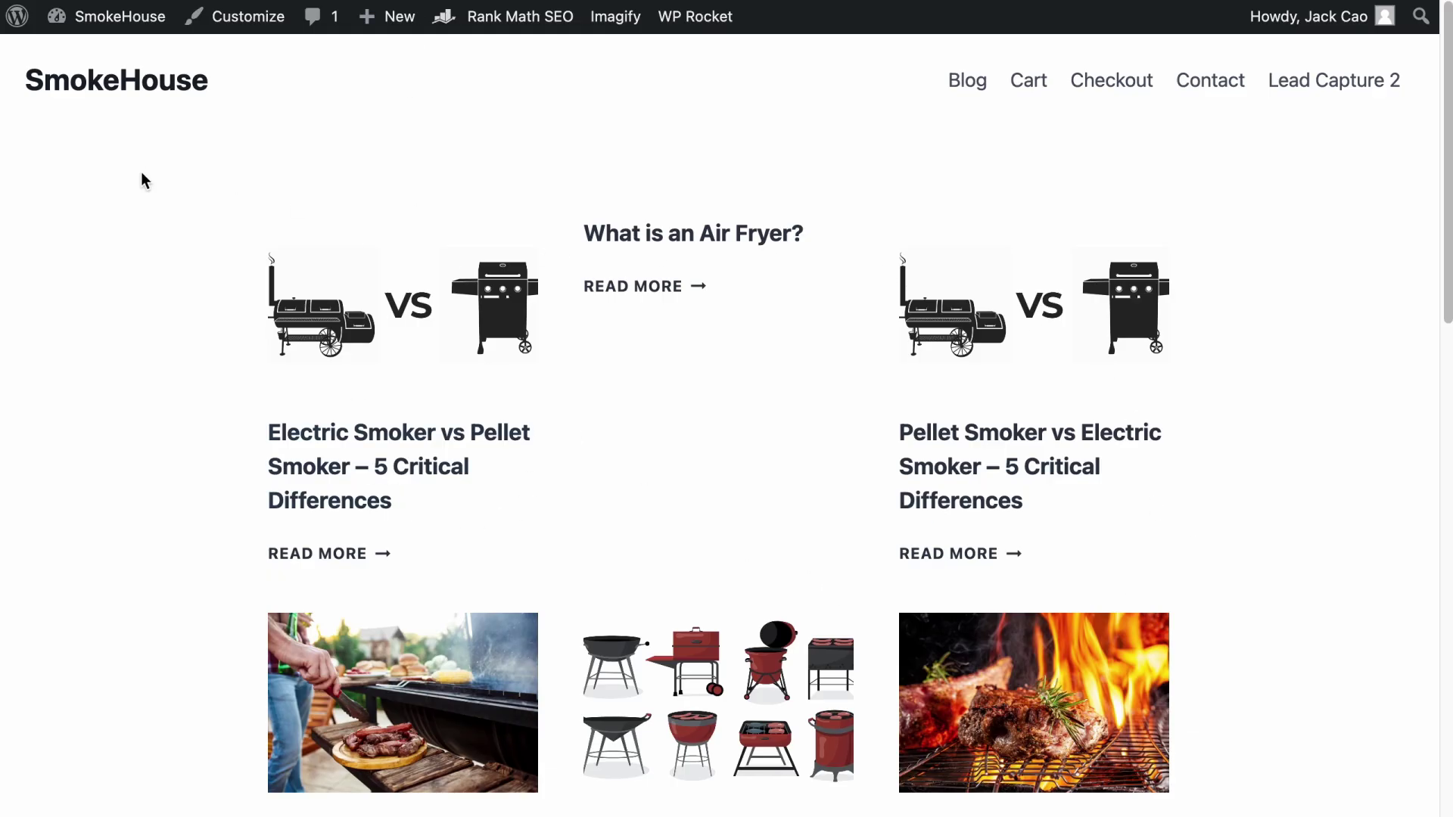
# View the SmokeHouse homepage's page source and examine its Open Graph and Twitter tags.
pyautogui.rightClick(170, 247)
pyautogui.click(241, 587)
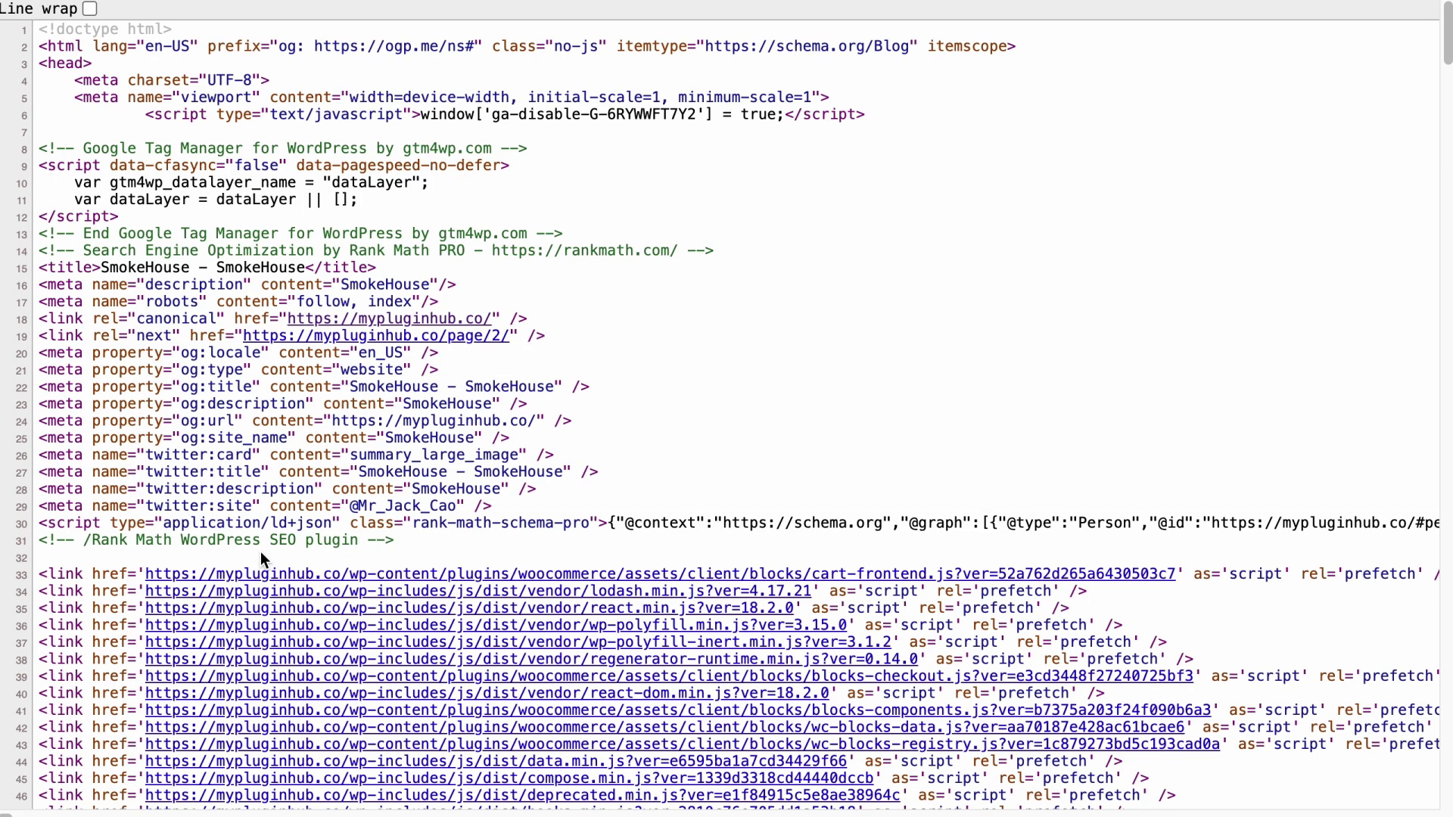
pyautogui.moveTo(37, 352); pyautogui.dragTo(728, 513)
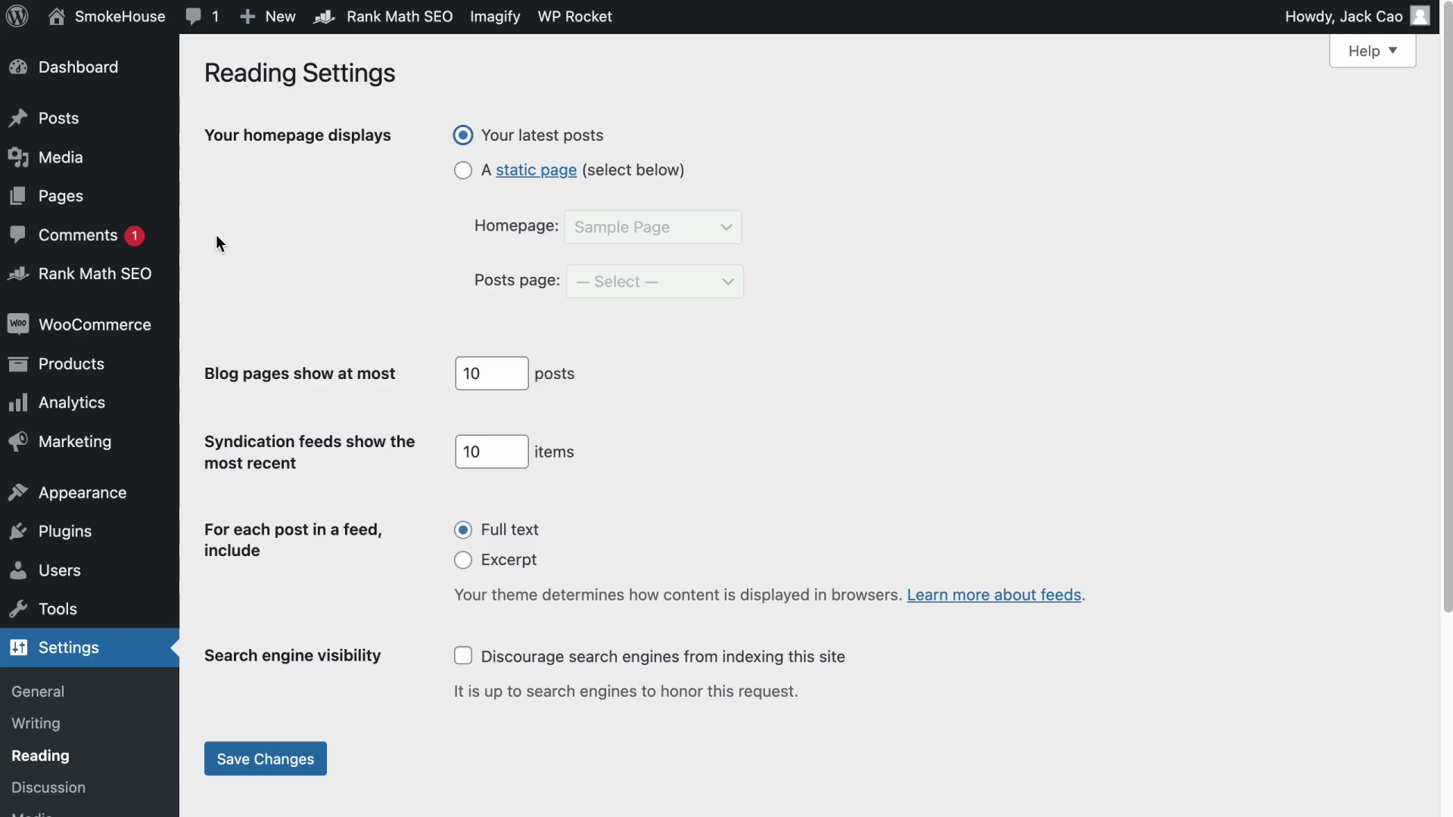
# Set Rank Math's Homepage Thumbnail for Facebook to the meat-barbecue-grill-nature-1.jpg image and save the changes.
pyautogui.moveTo(55, 282)
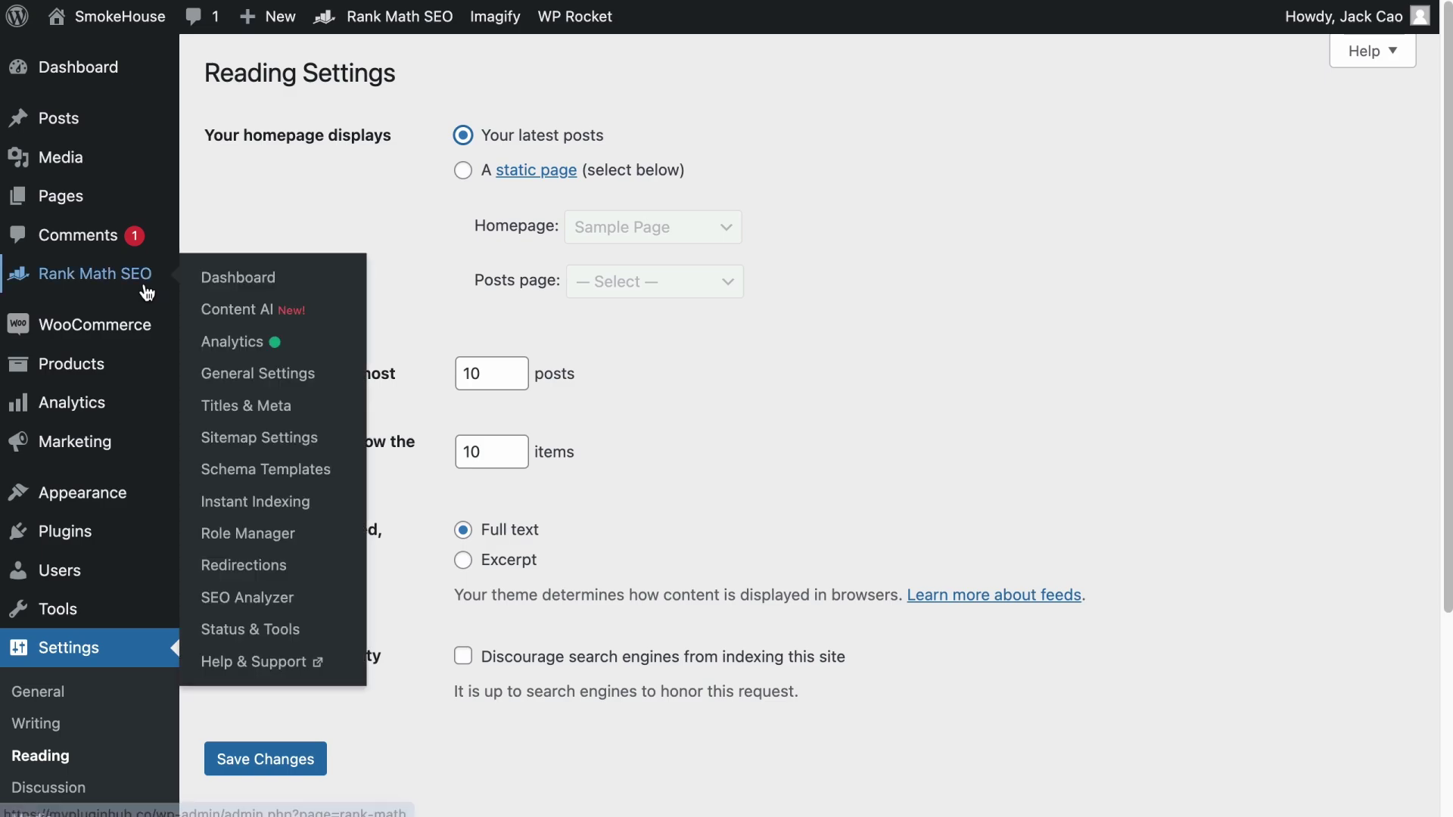
pyautogui.click(246, 404)
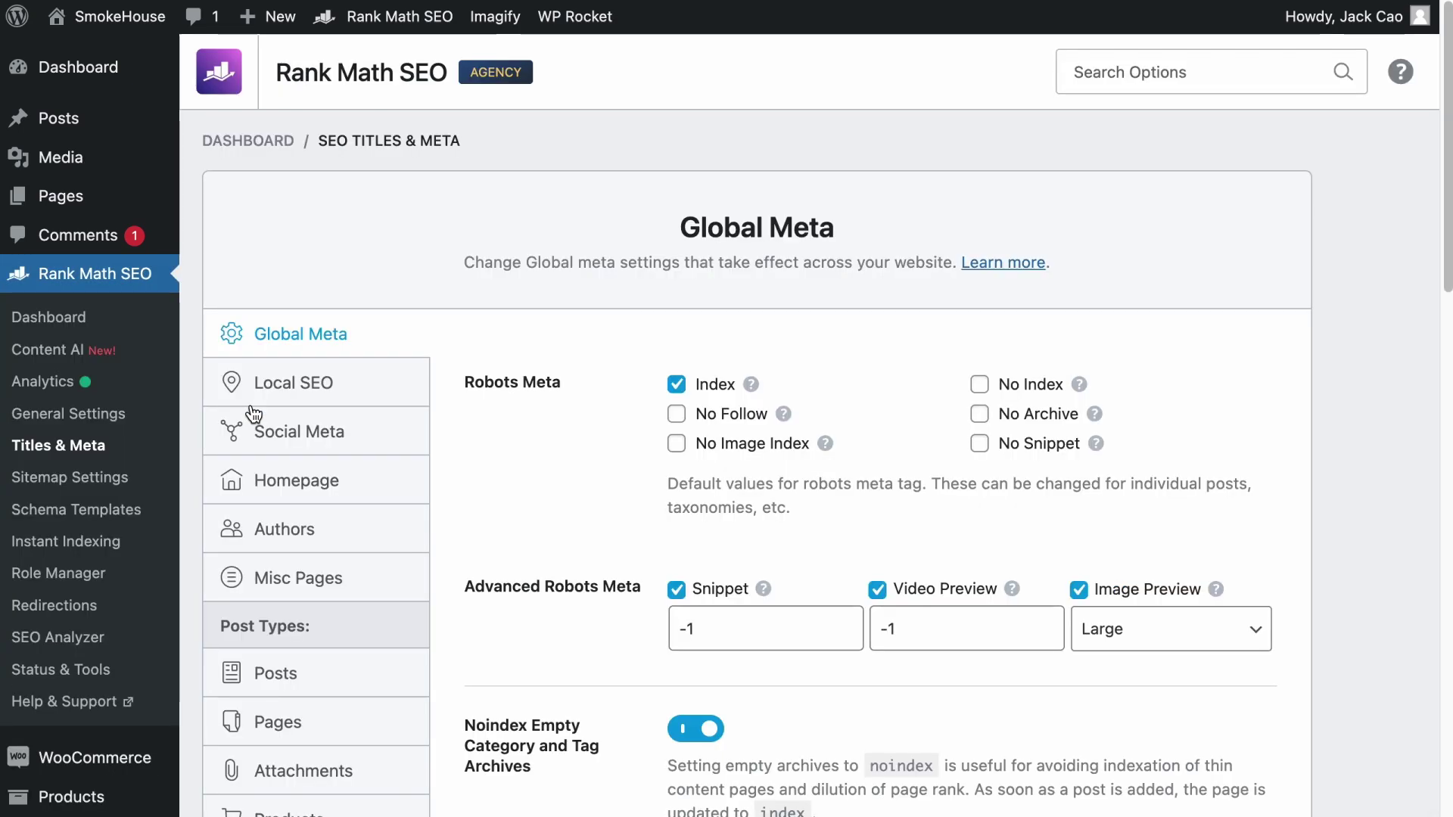
pyautogui.click(291, 480)
pyautogui.scroll(-10, 545, 489)
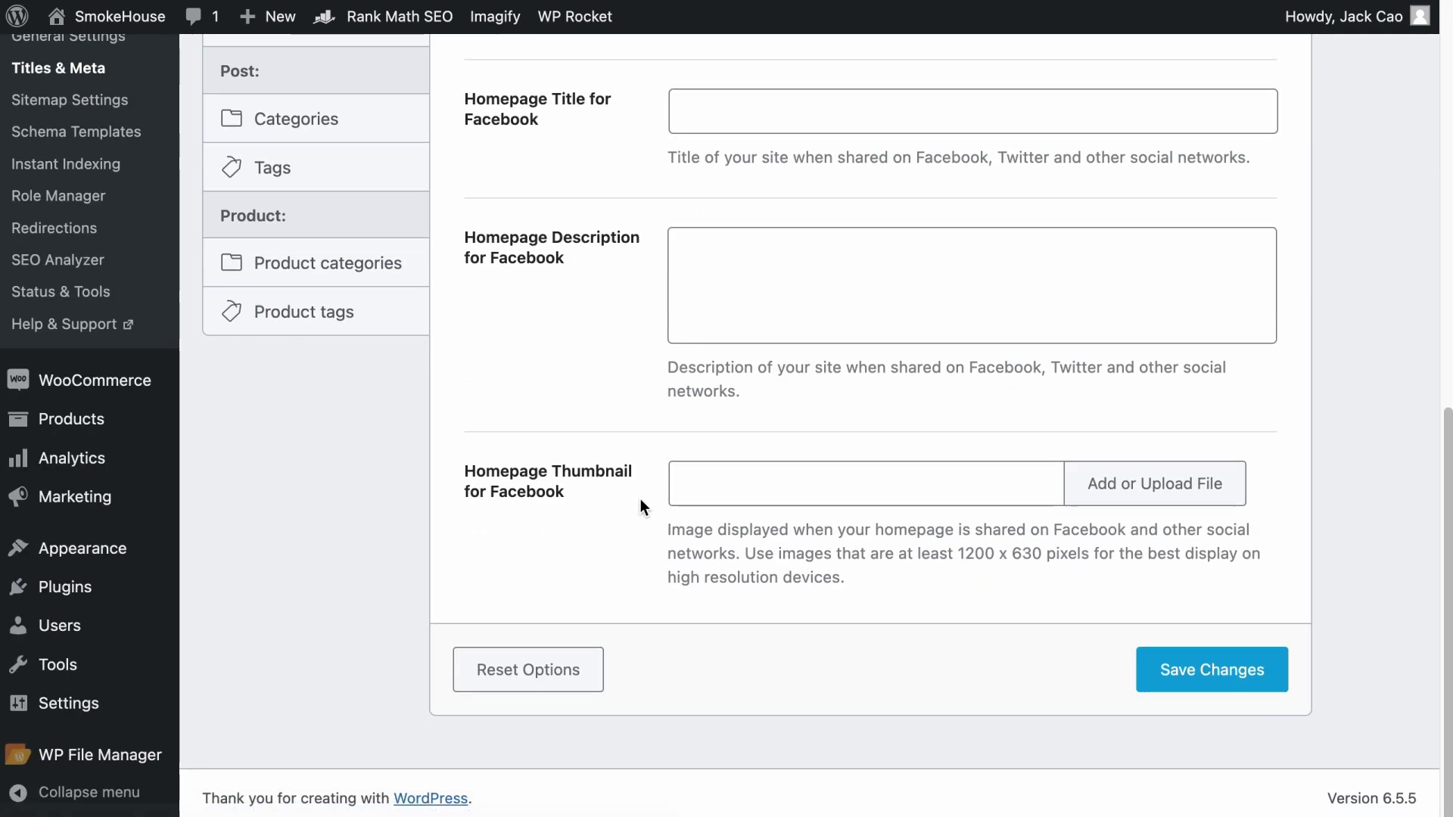
pyautogui.click(1101, 480)
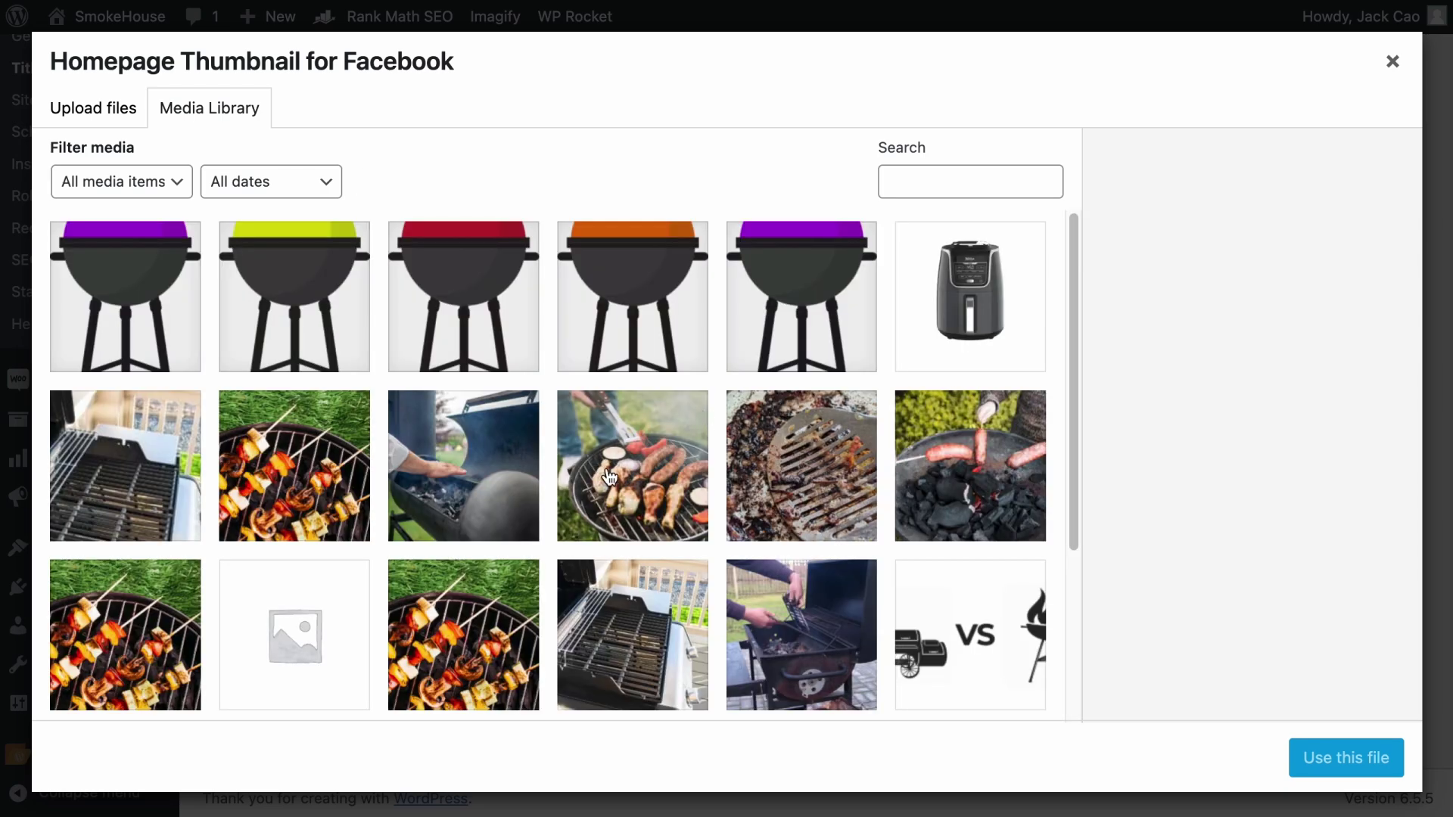
pyautogui.click(632, 467)
pyautogui.click(1346, 757)
pyautogui.scroll(-3, 1351, 745)
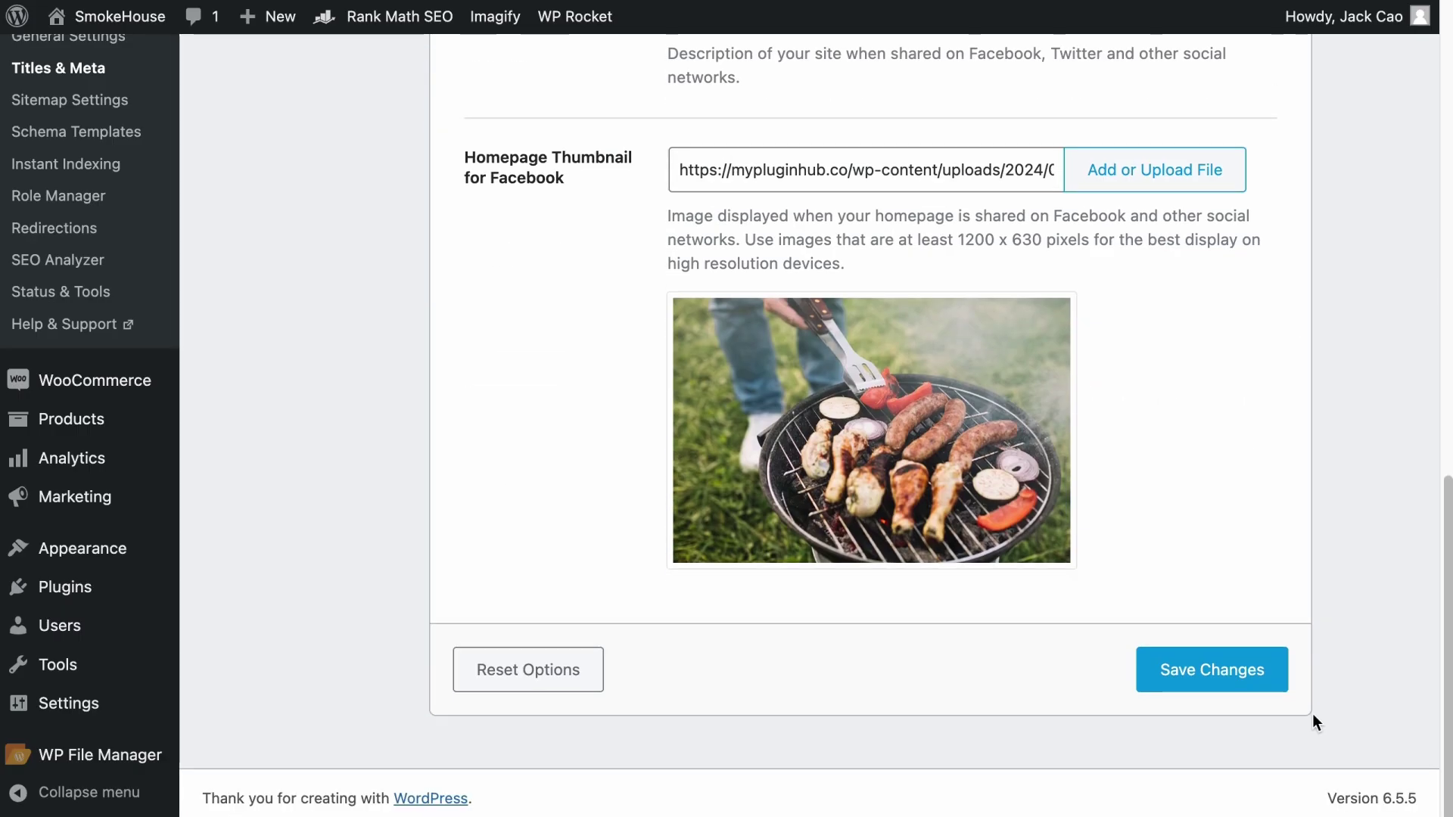
pyautogui.click(1219, 669)
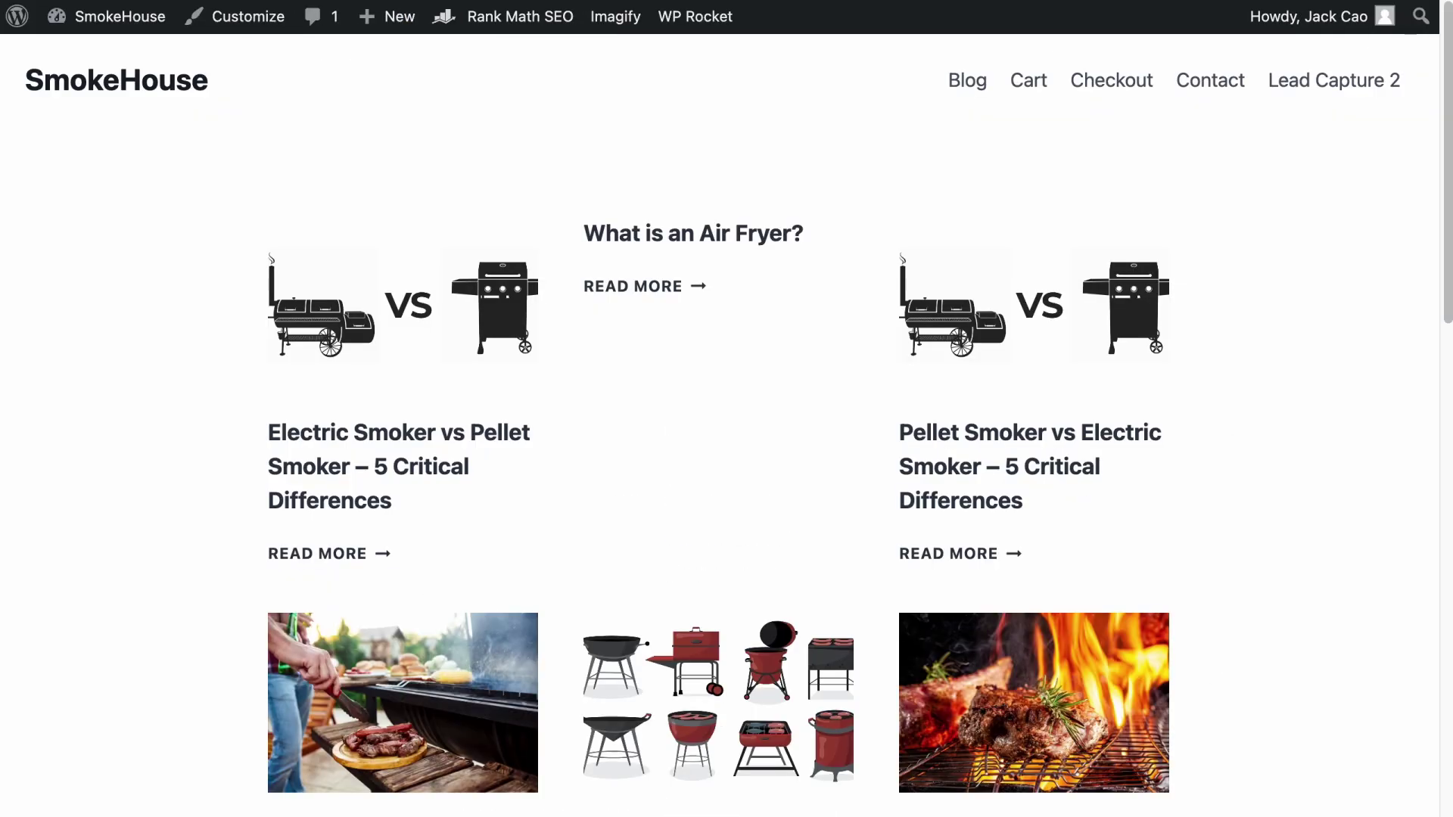
# View the homepage's page source again and highlight the og:image tags from og:image through og:image:type.
pyautogui.rightClick(174, 158)
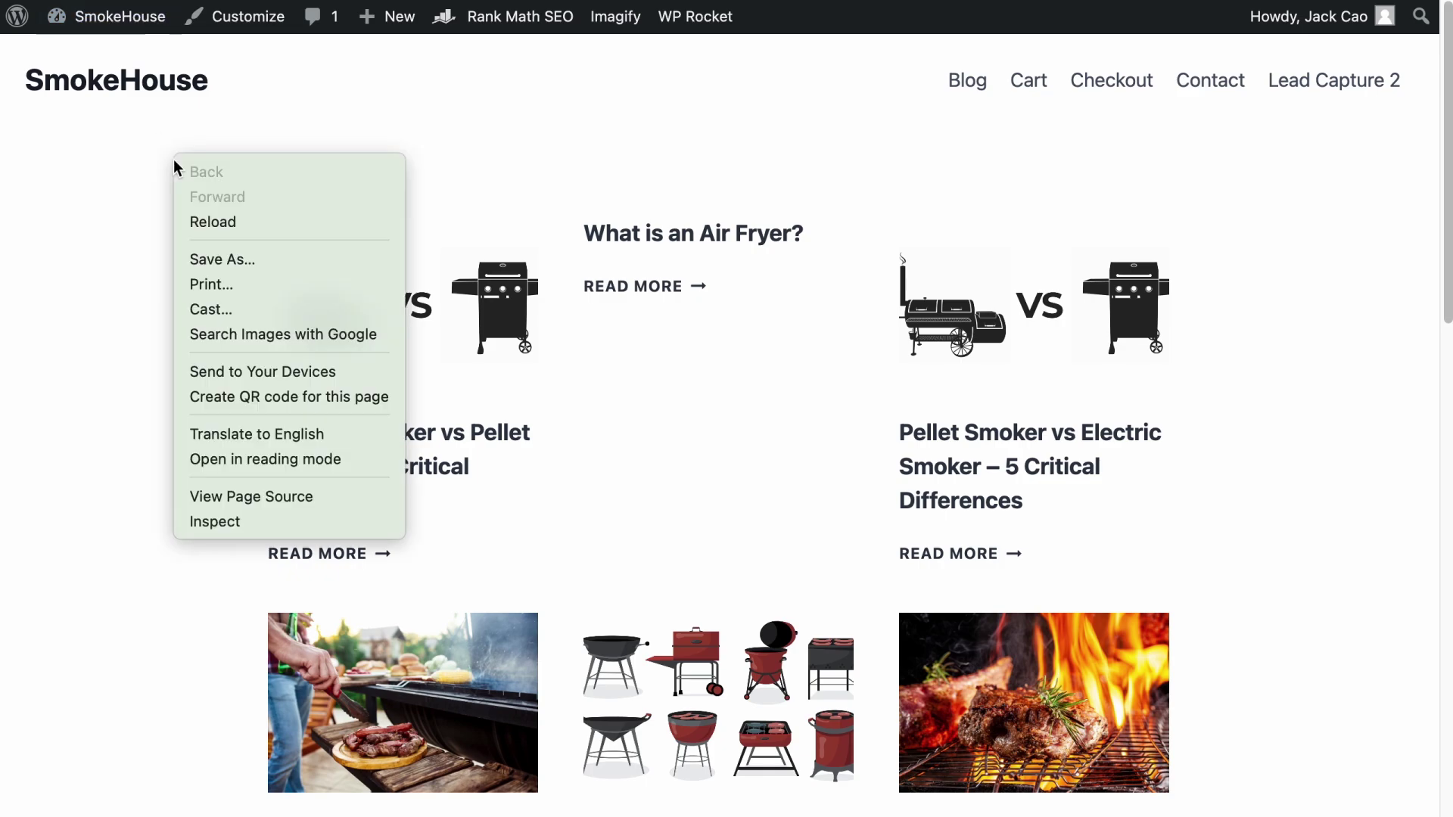
pyautogui.click(272, 496)
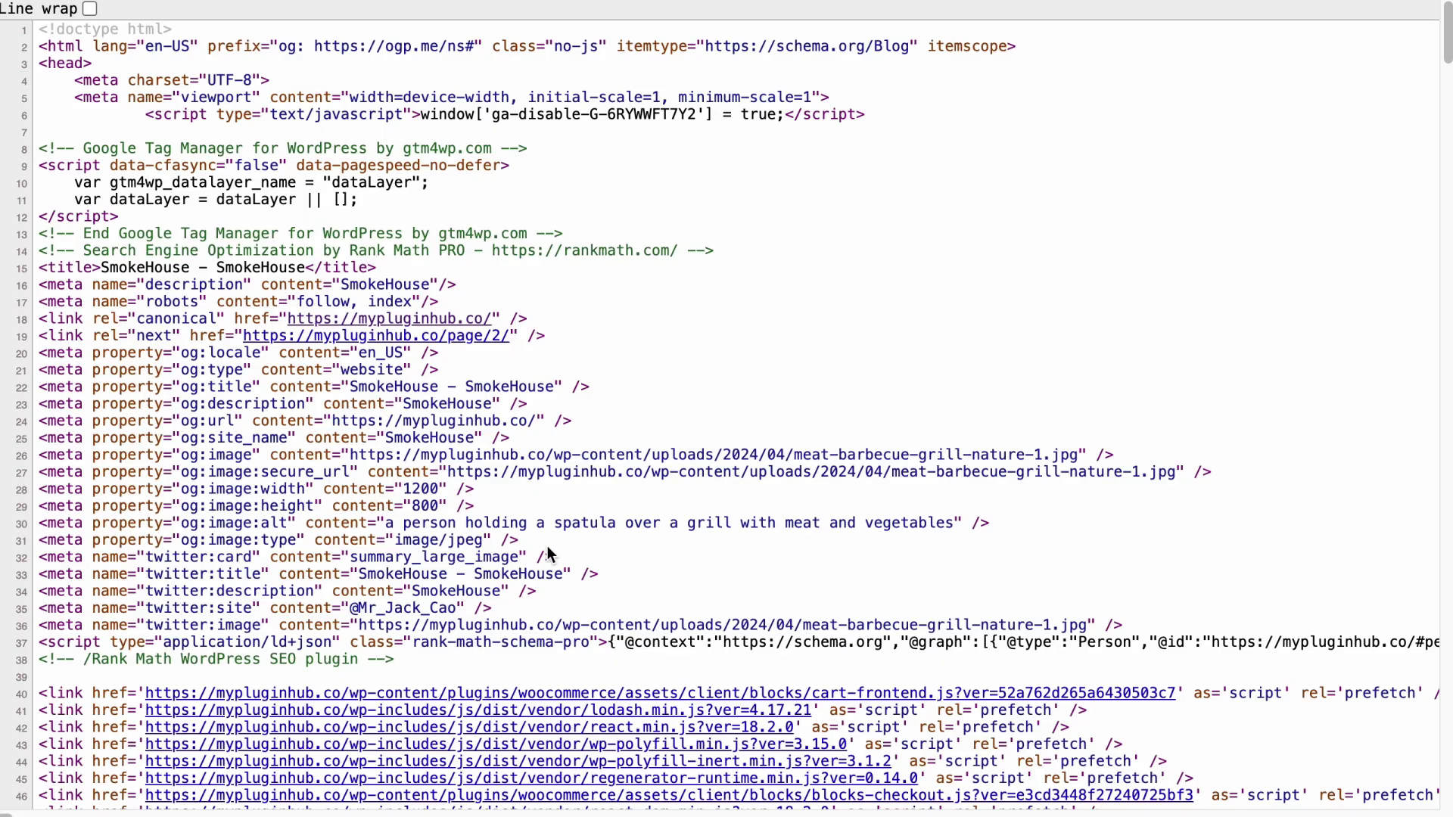
pyautogui.moveTo(548, 546); pyautogui.dragTo(22, 457)
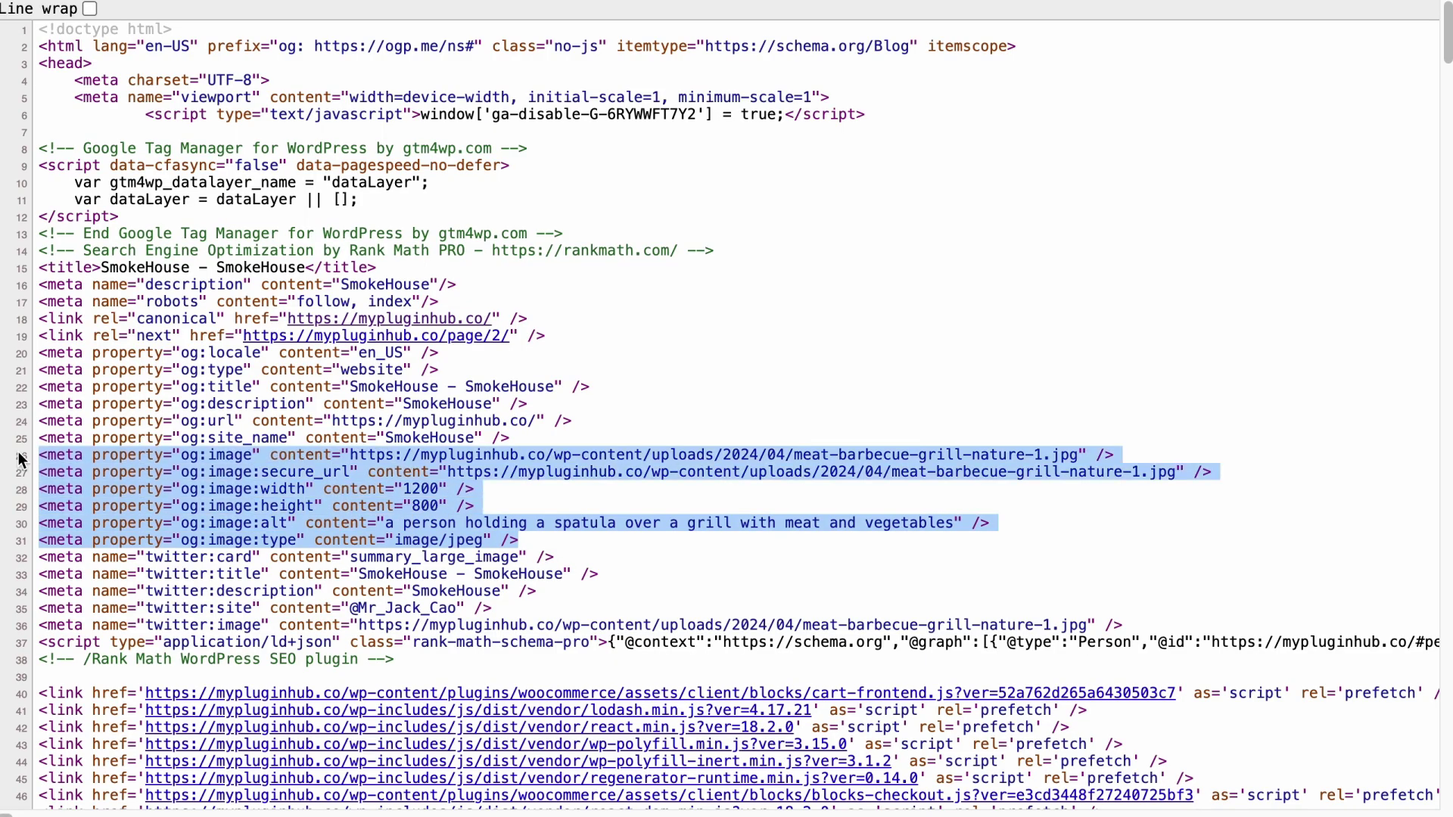